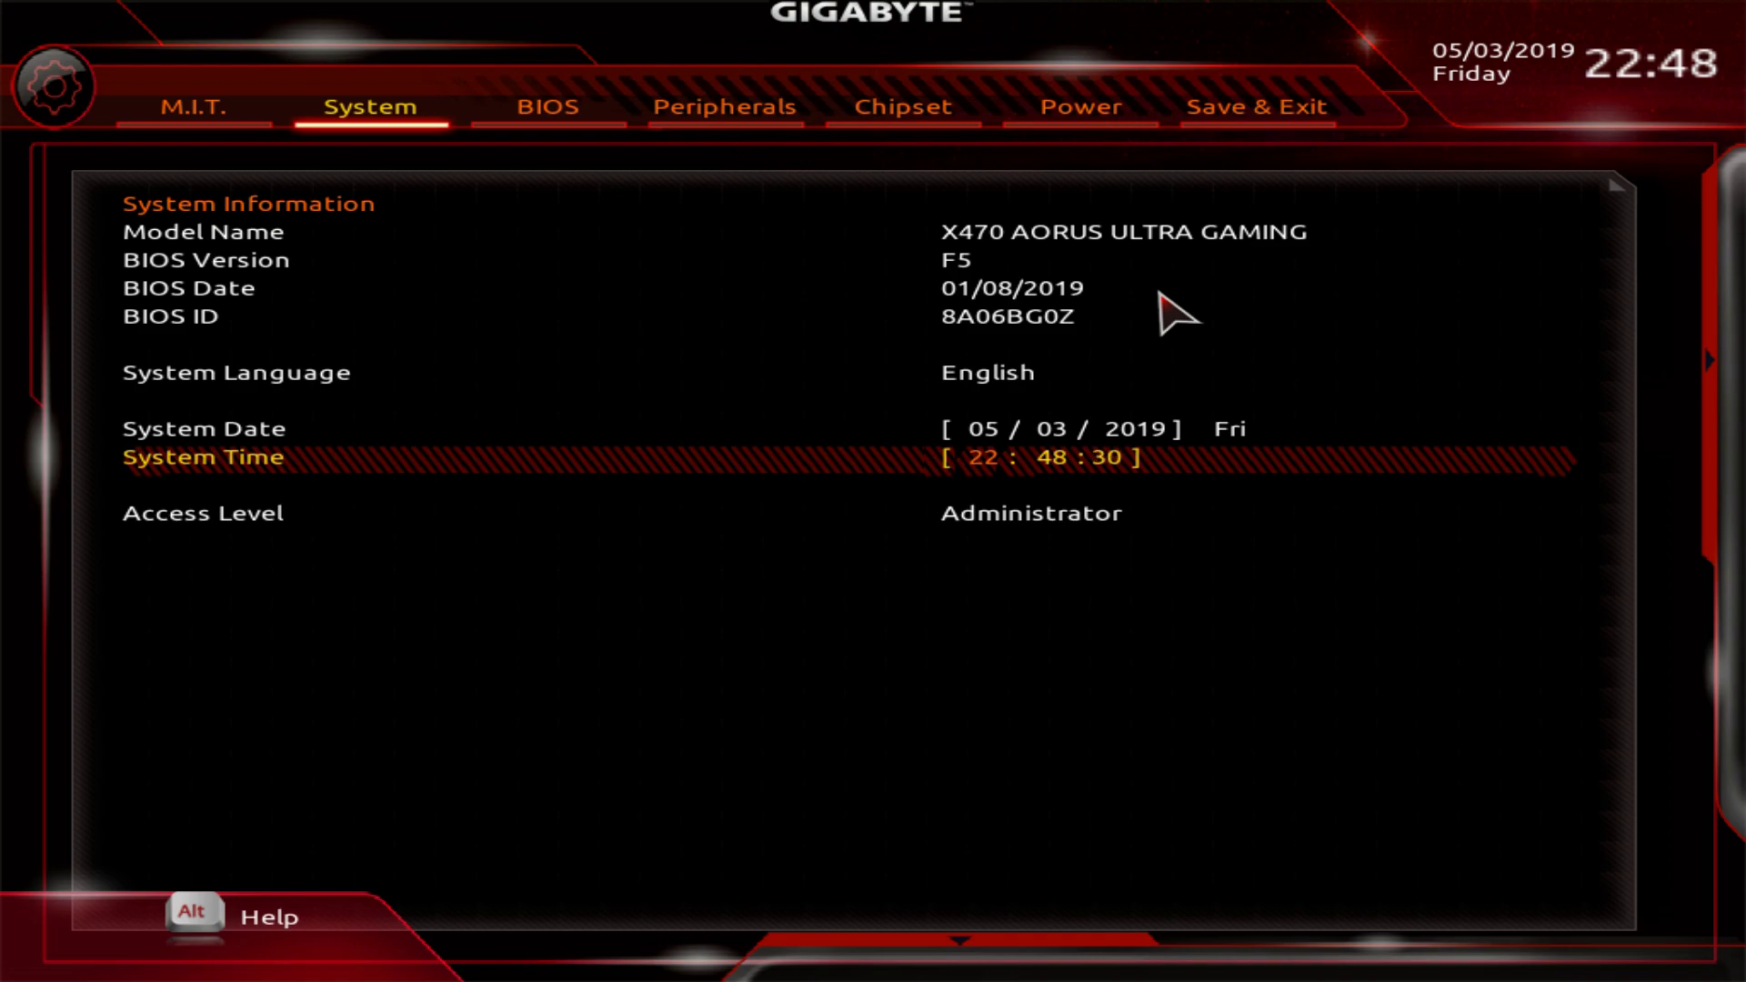
- Confirm SVM Mode is Enabled in M.I.T. Advanced CPU Core Settings, then check IOMMU Enabled under Chipset
type("2")
key("Left")
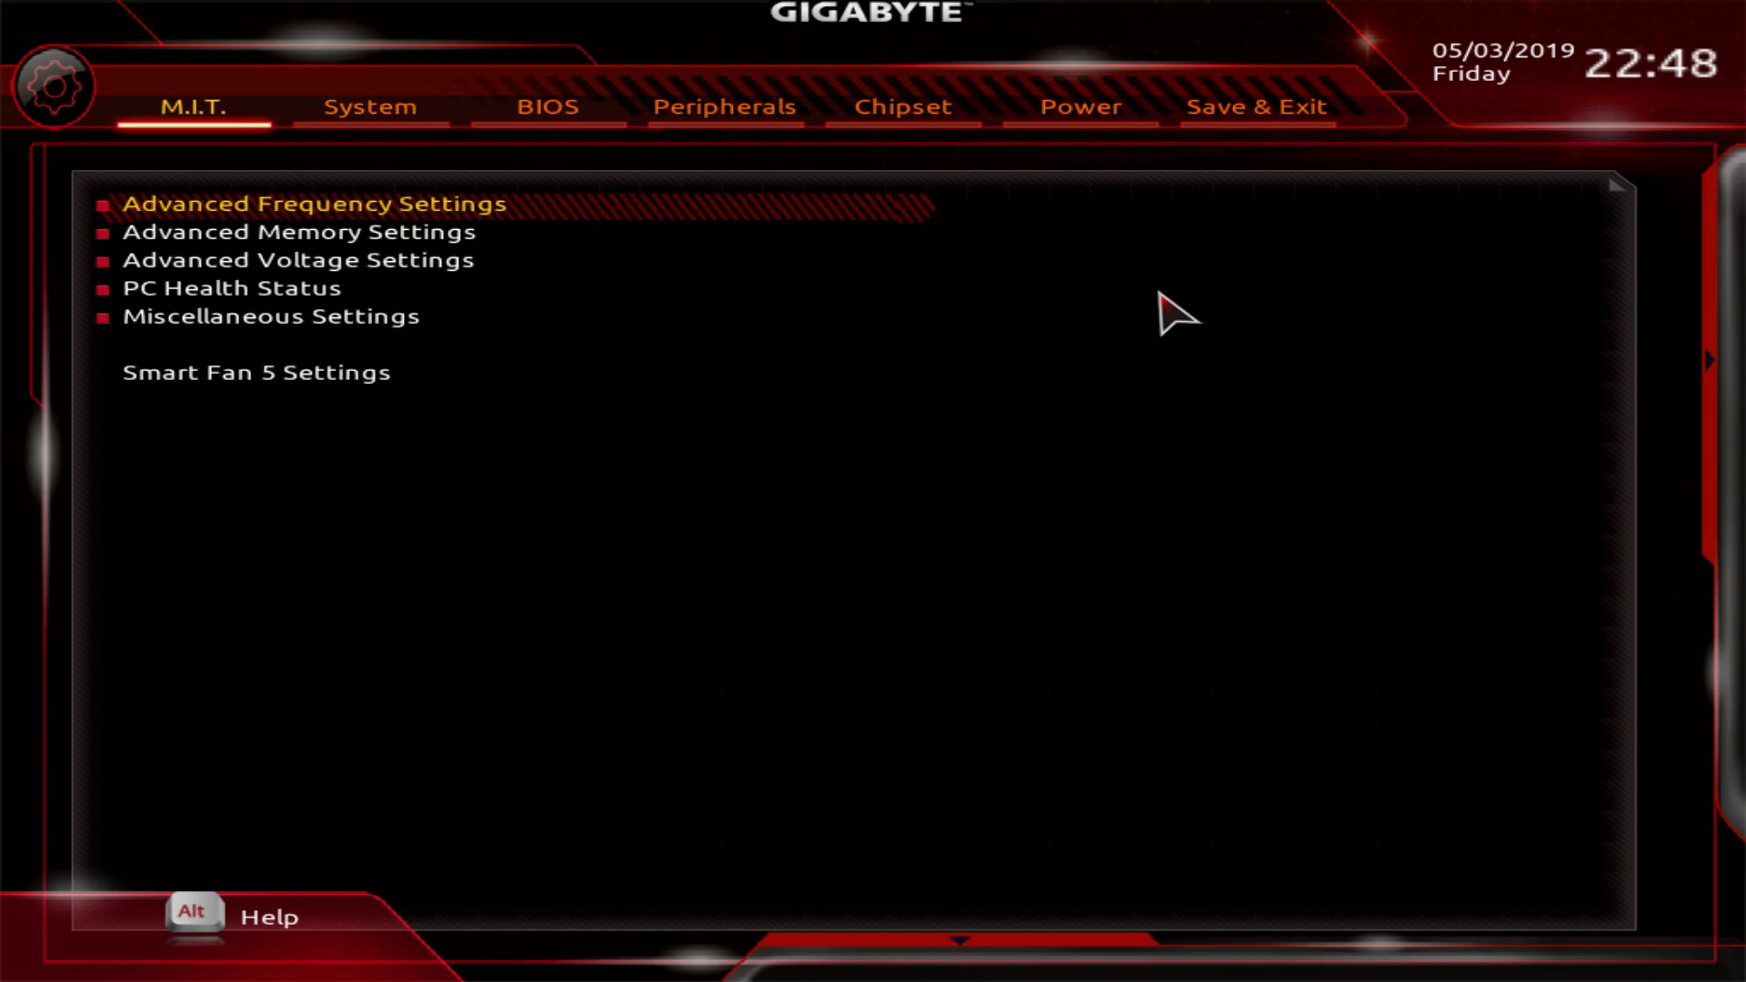
key("Return")
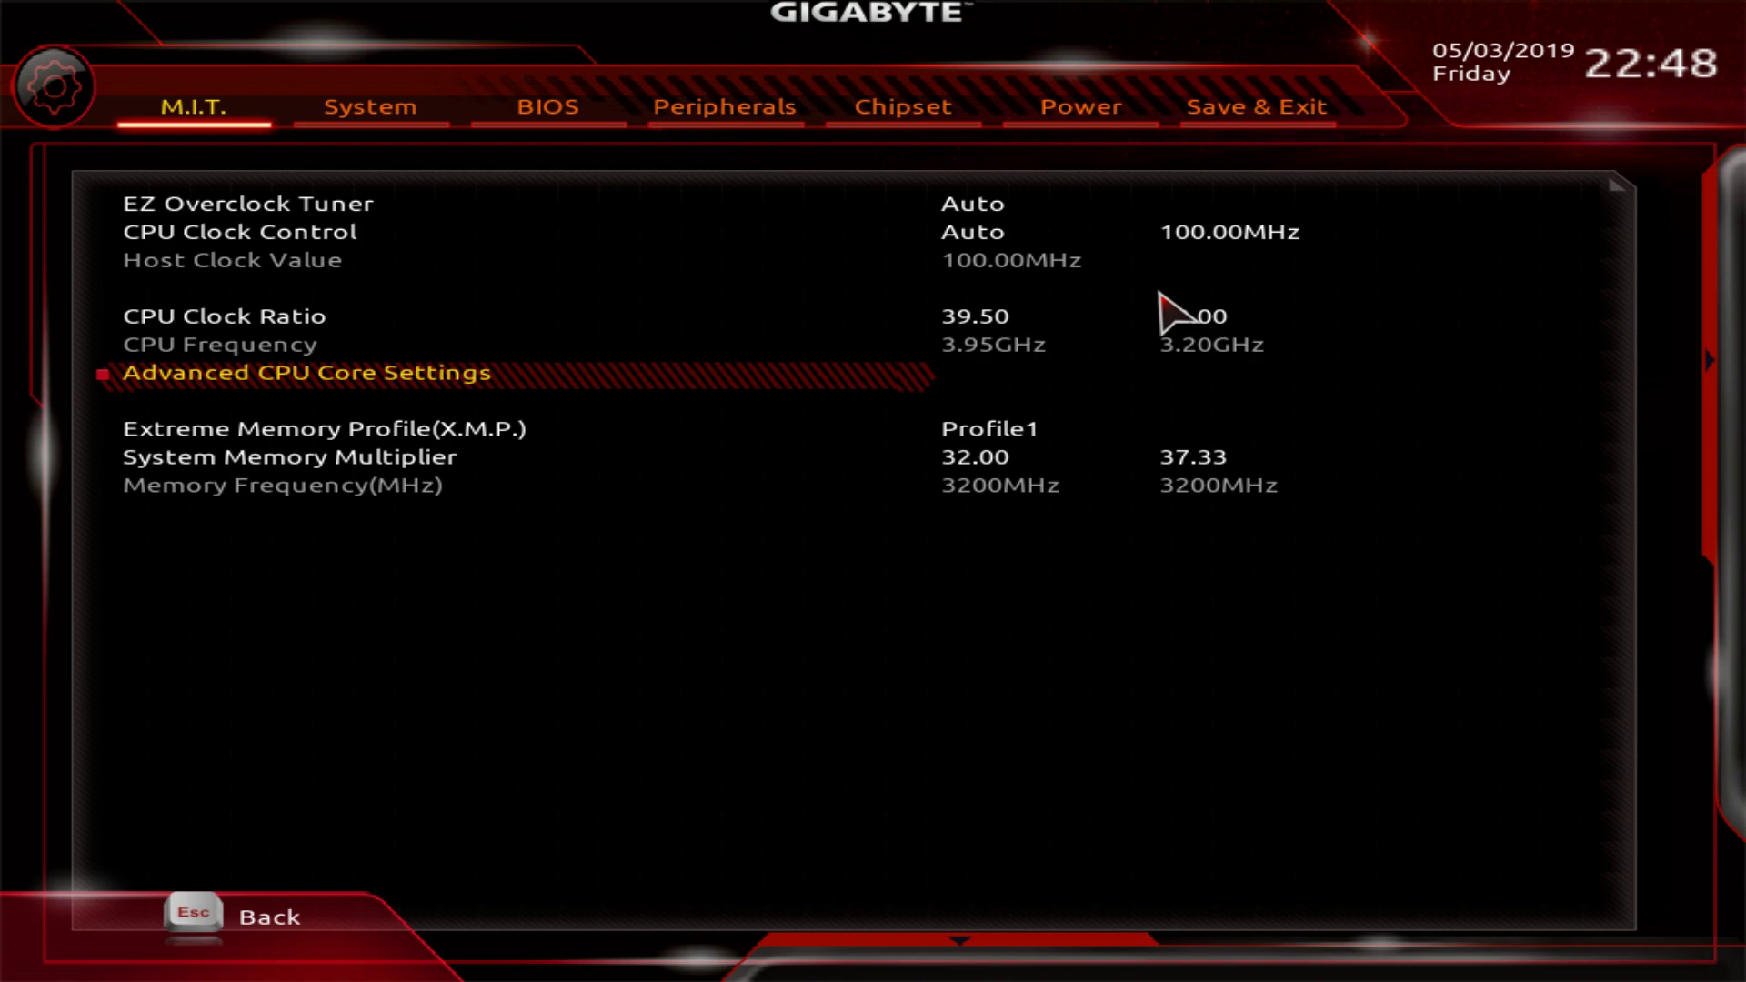
key("Return")
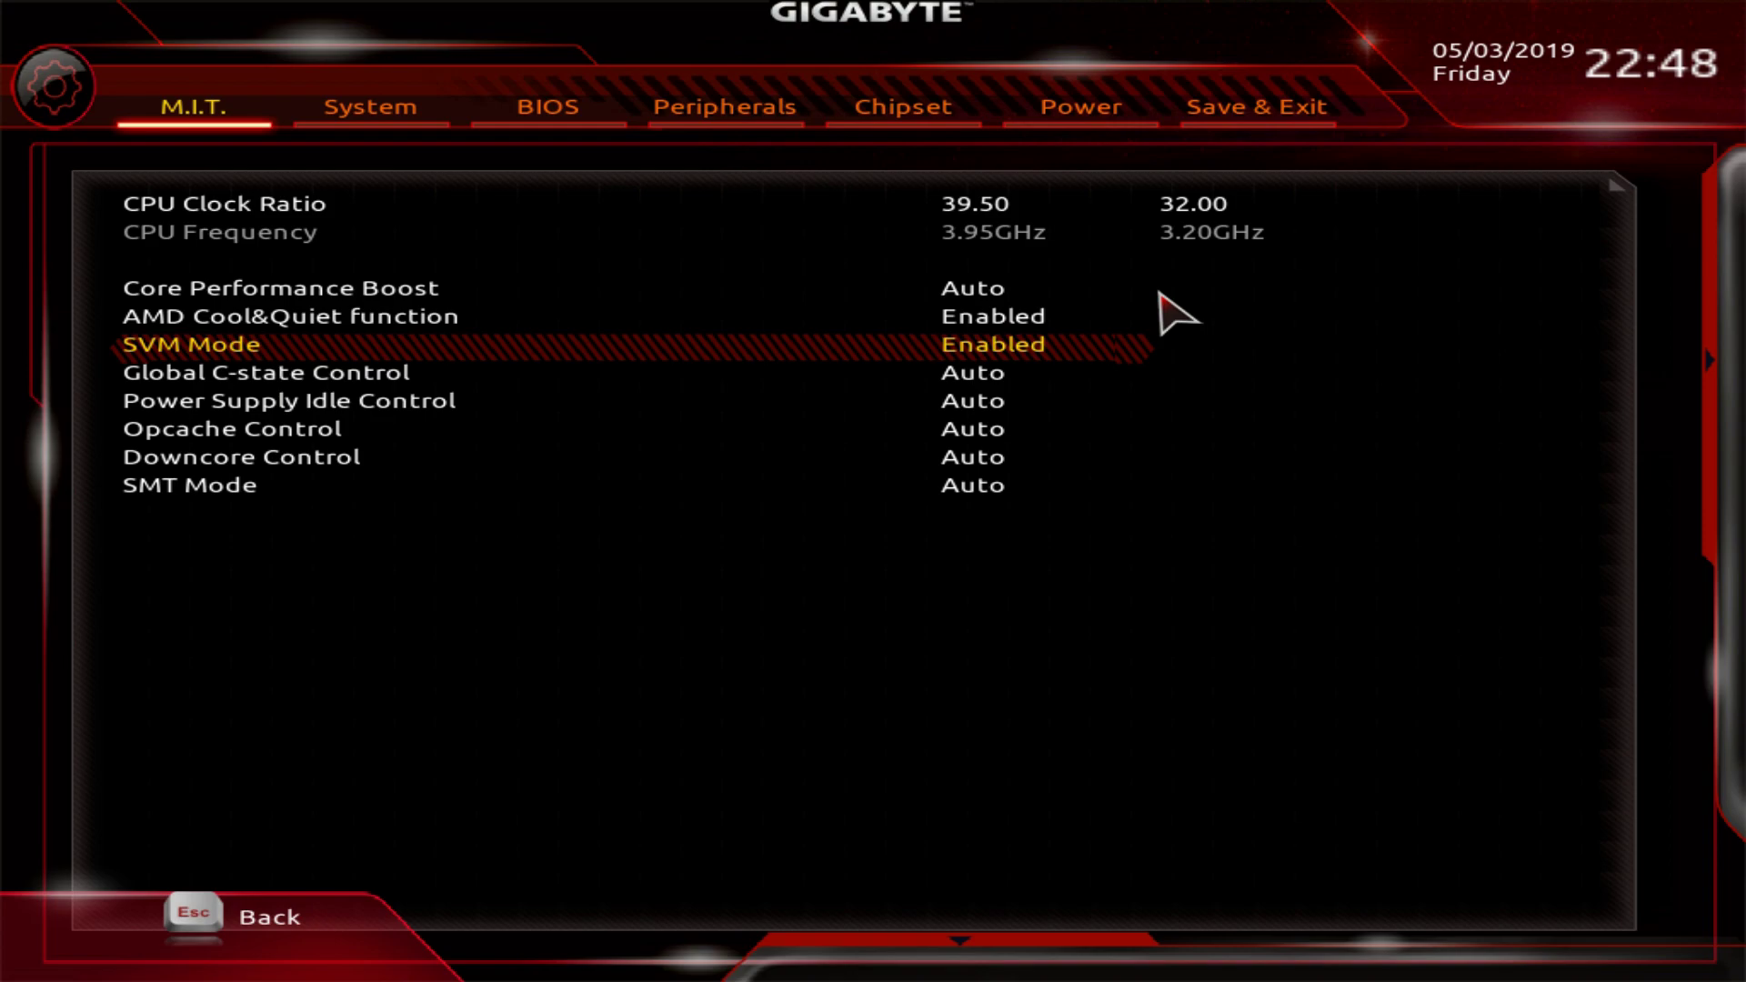
key("Right")
key("Right")
key("Right")
key("Right")
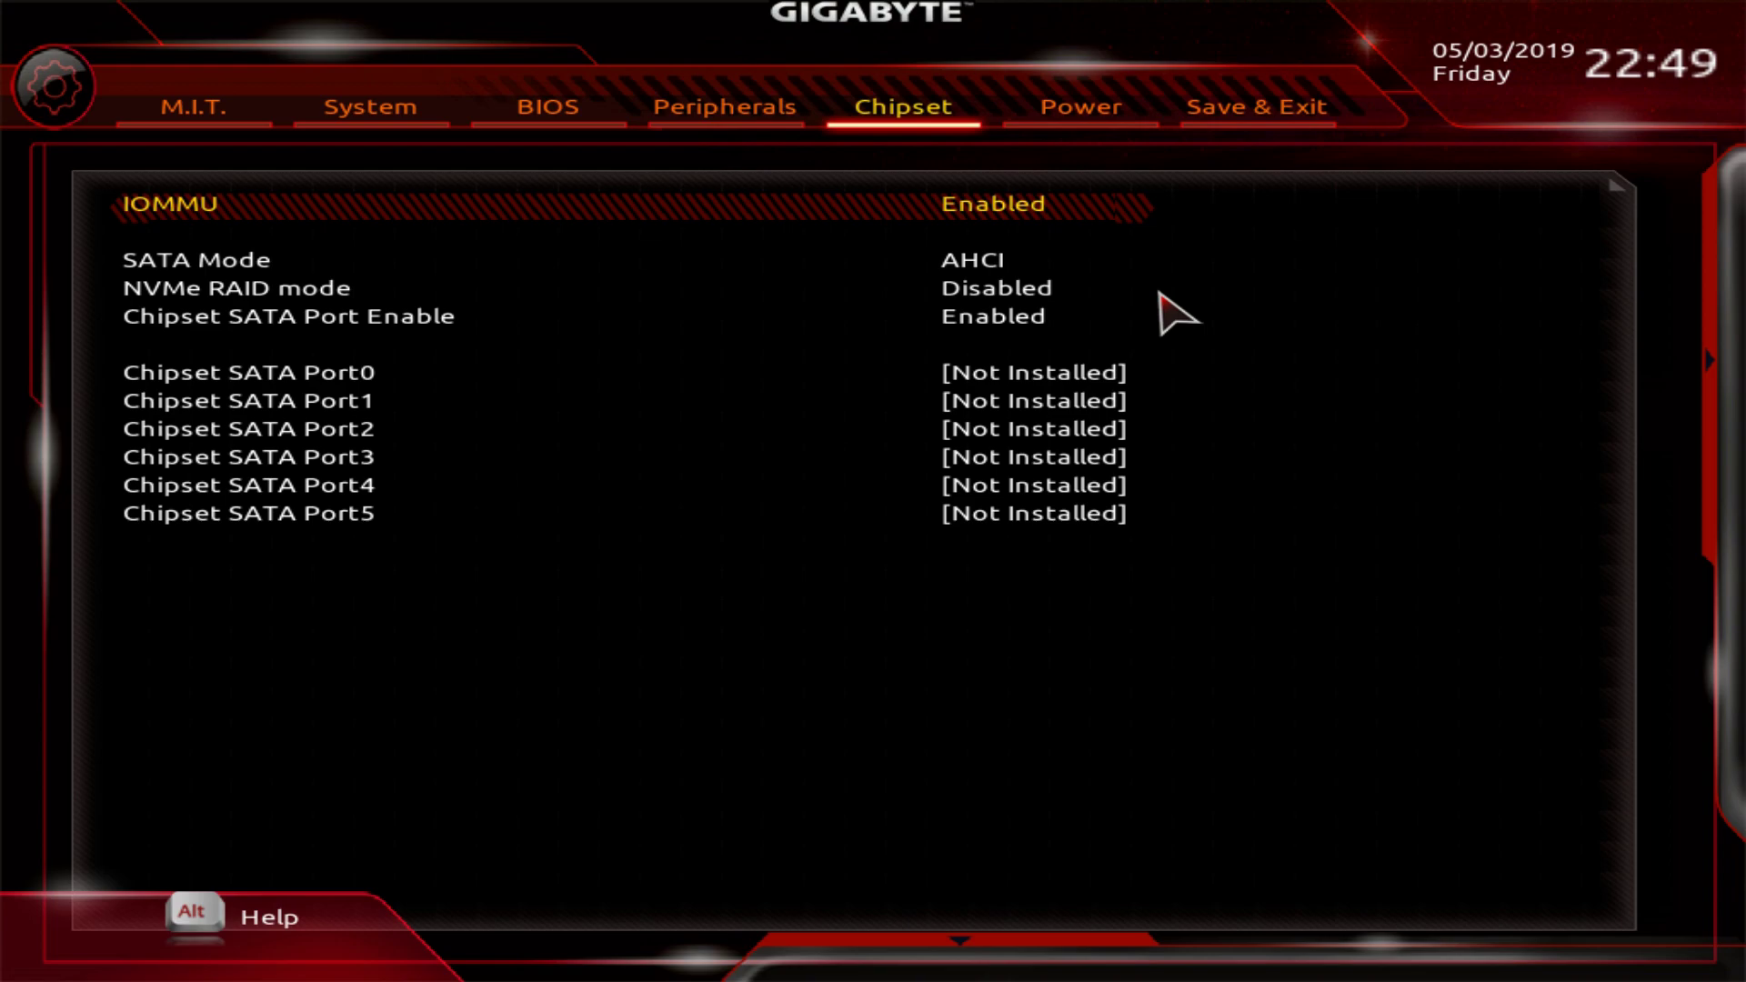
- Set Initial Display Output on the Peripherals tab to PCIe 3 Slot
key("Left")
key("Down")
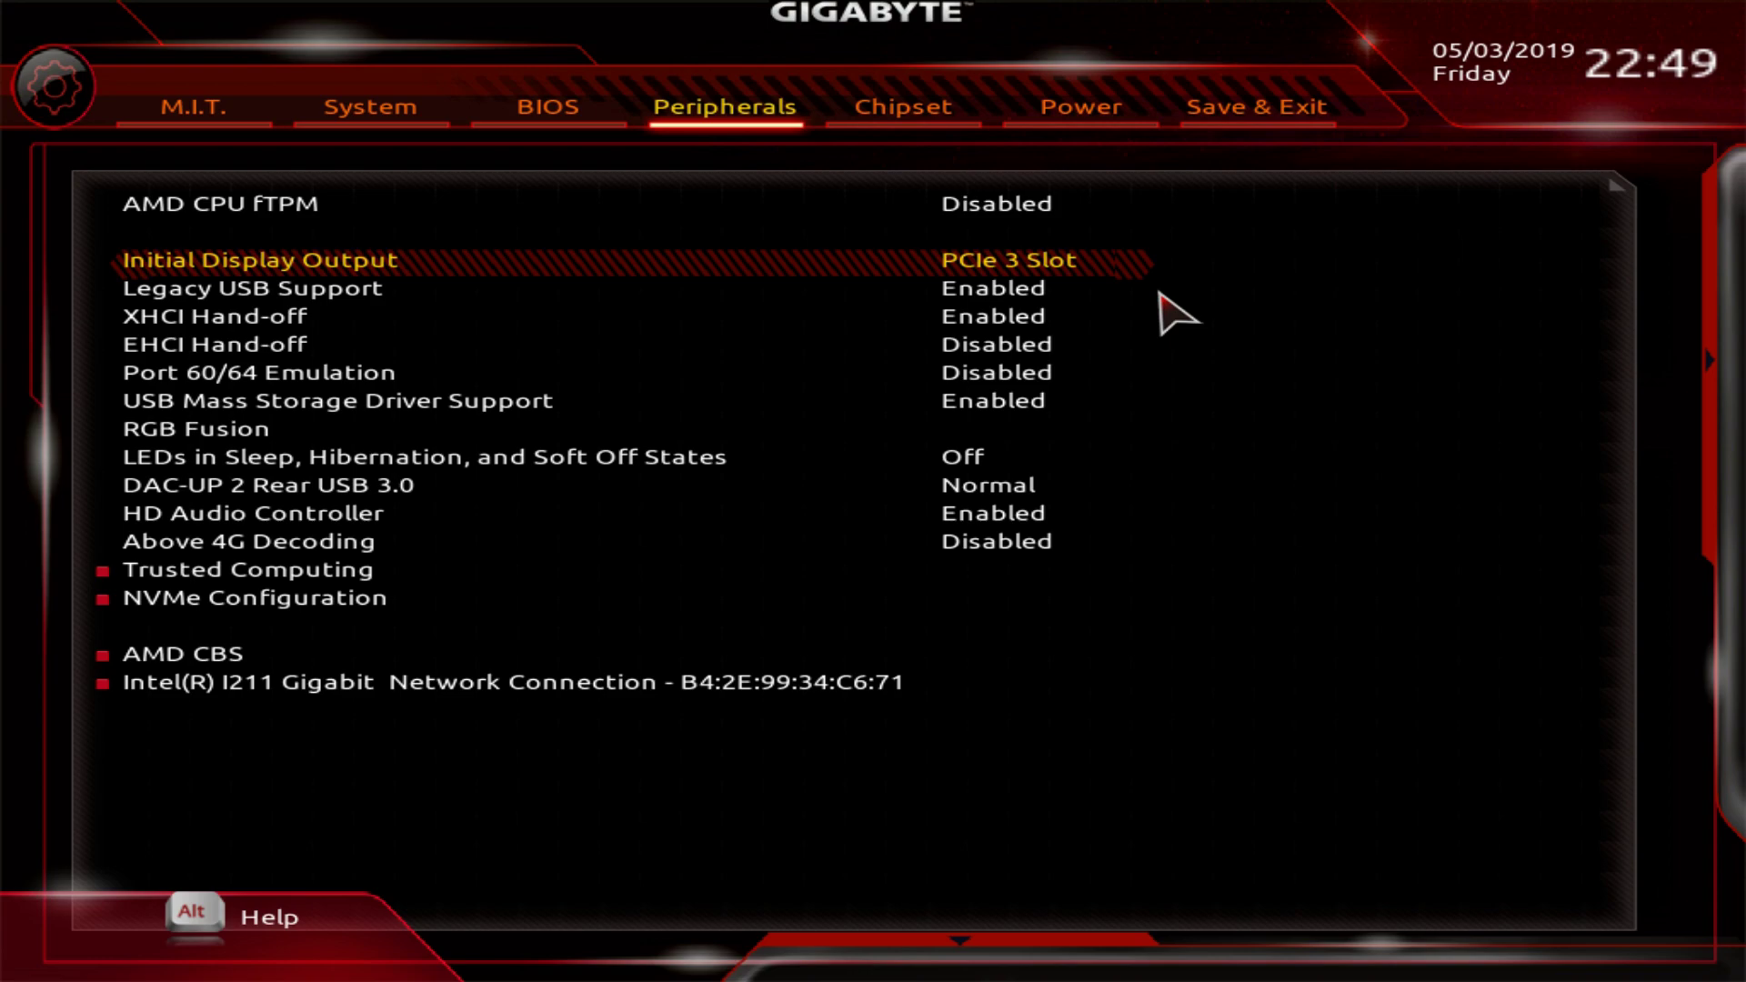
key("Return")
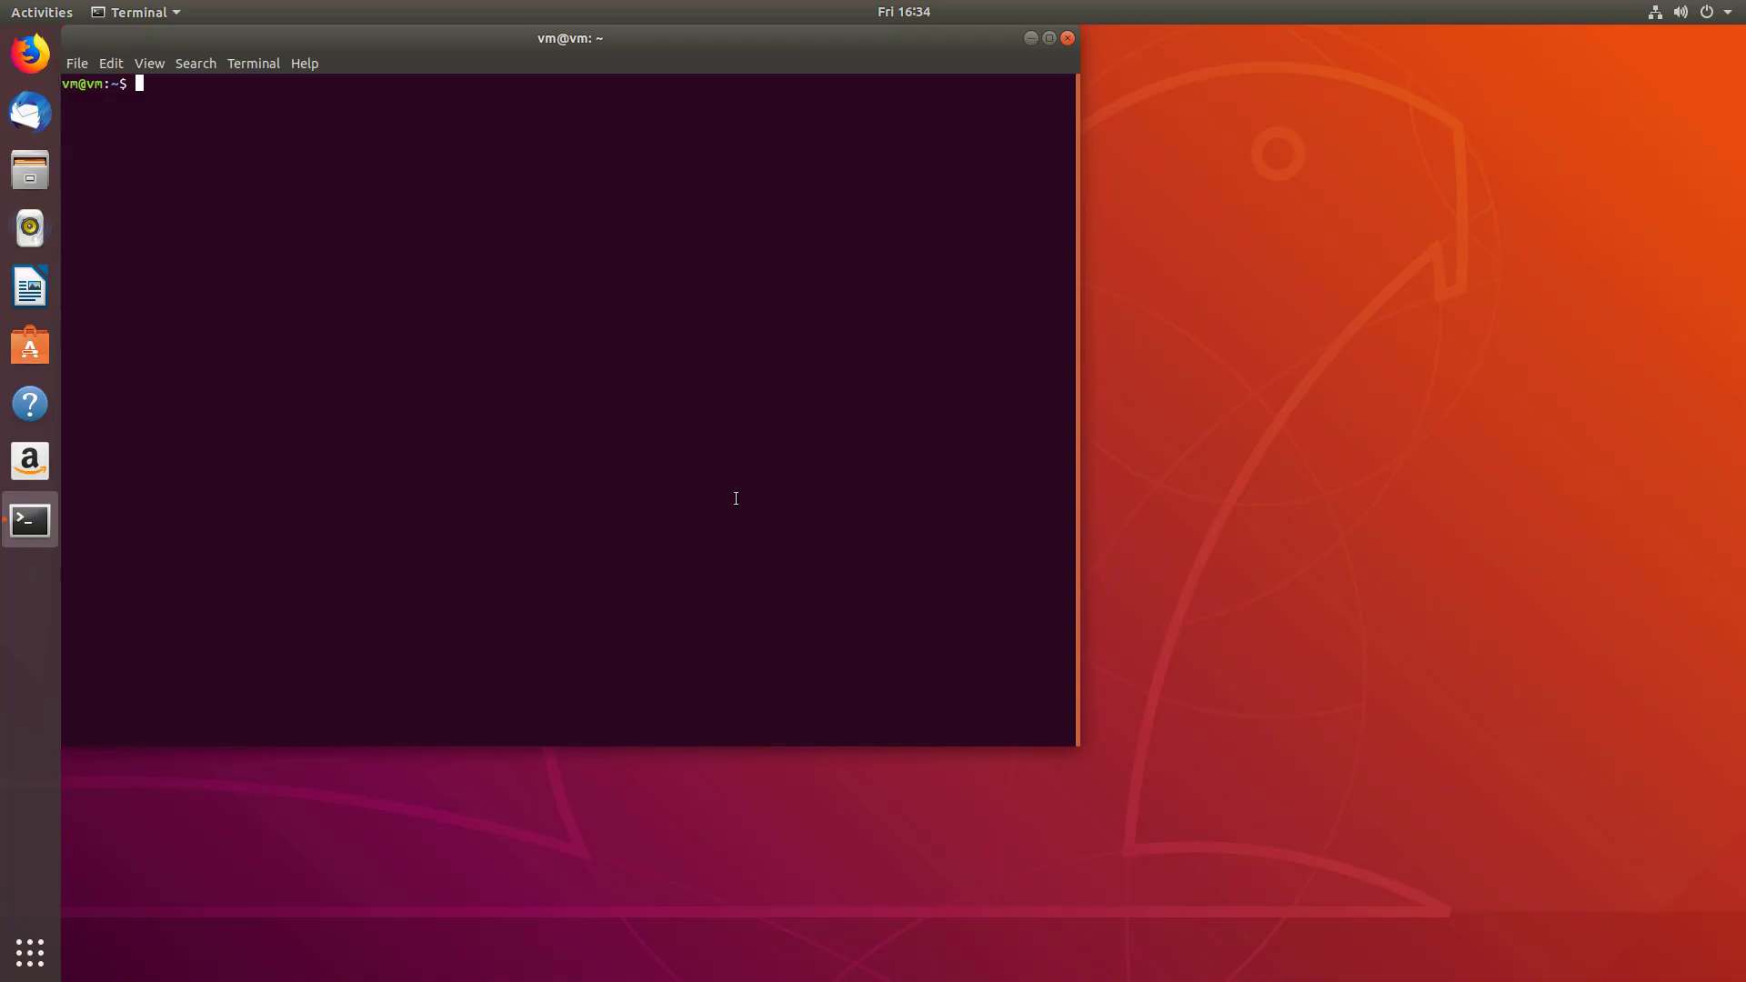
- Become root with sudo -i, entering the sudo password
type("sudo -i")
key("Return")
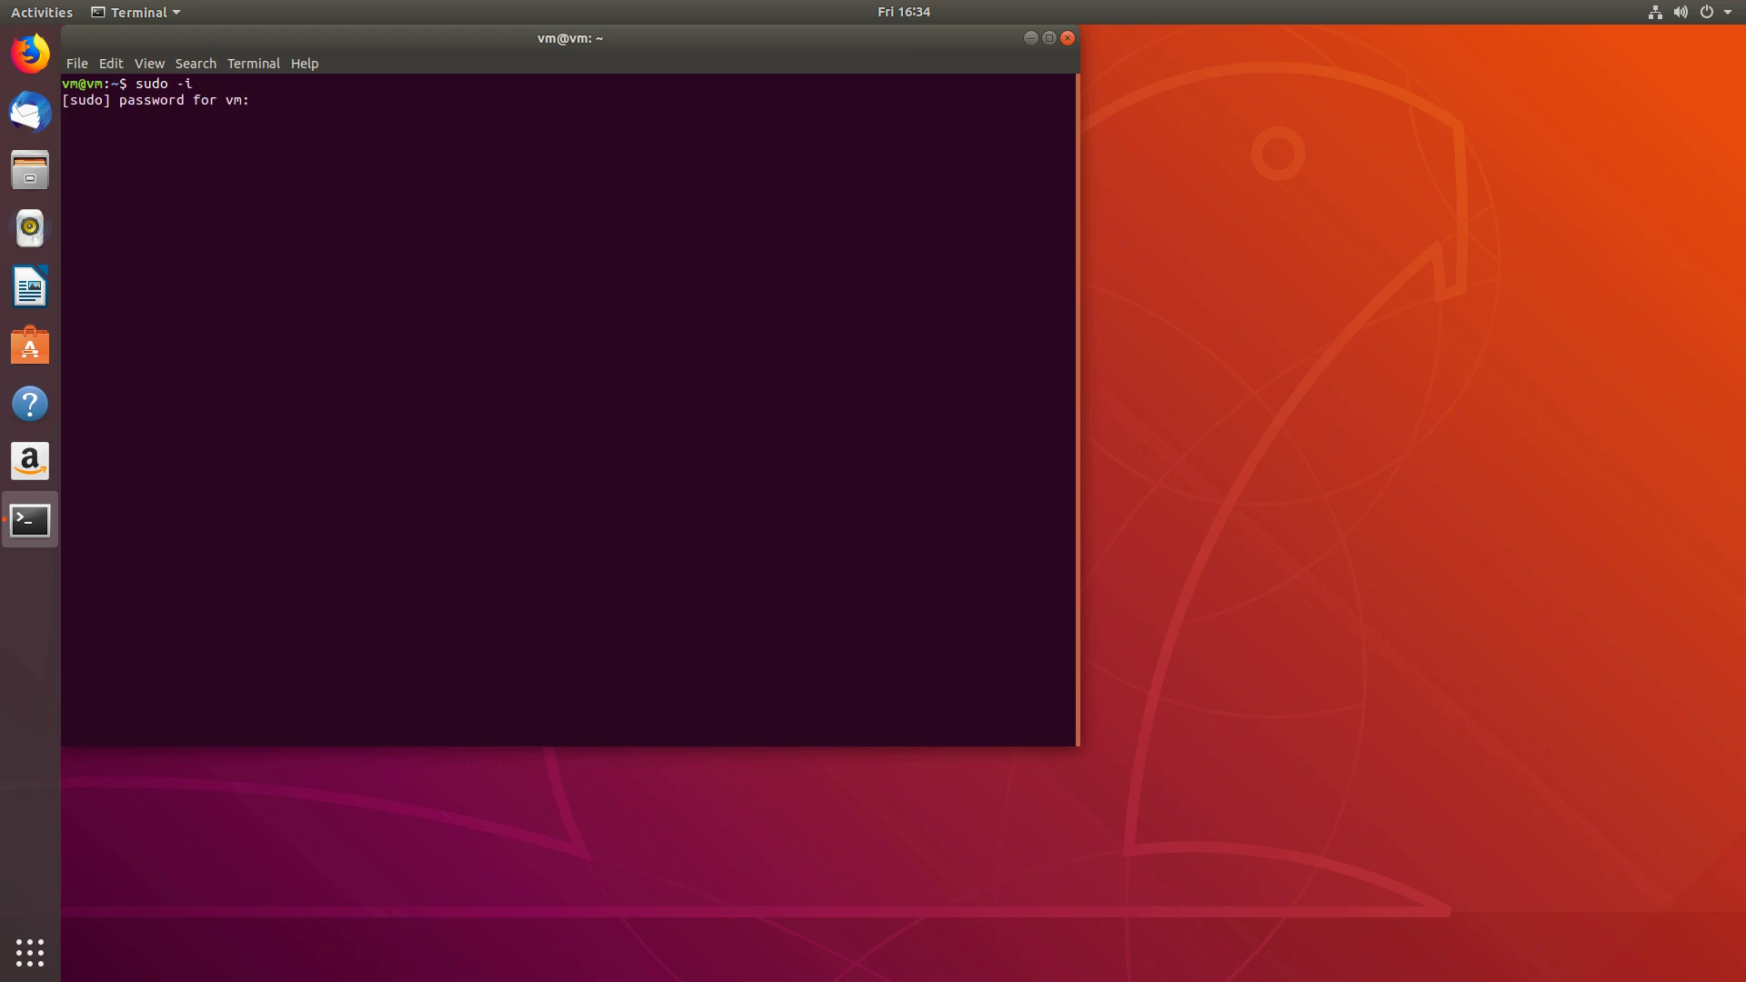
key("Return")
- Run apt update and apt upgrade (0 upgraded), then begin the gedit /etc/default/grub command
type("apt ")
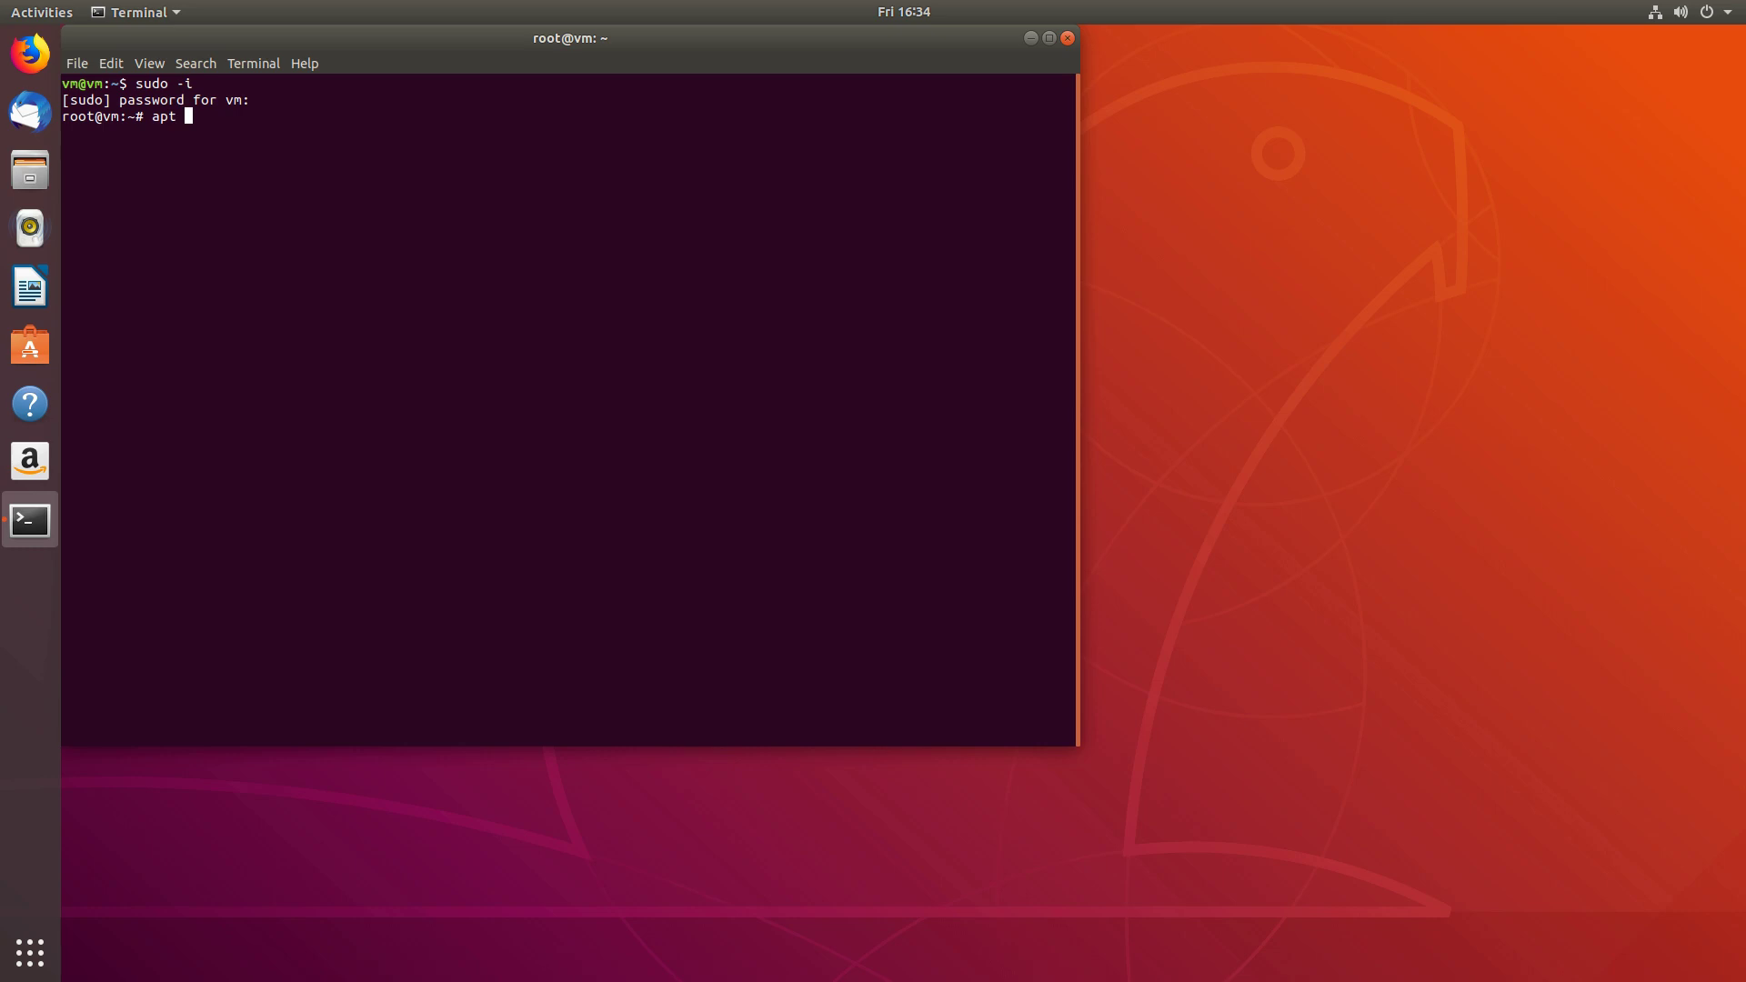
type("update")
key("Return")
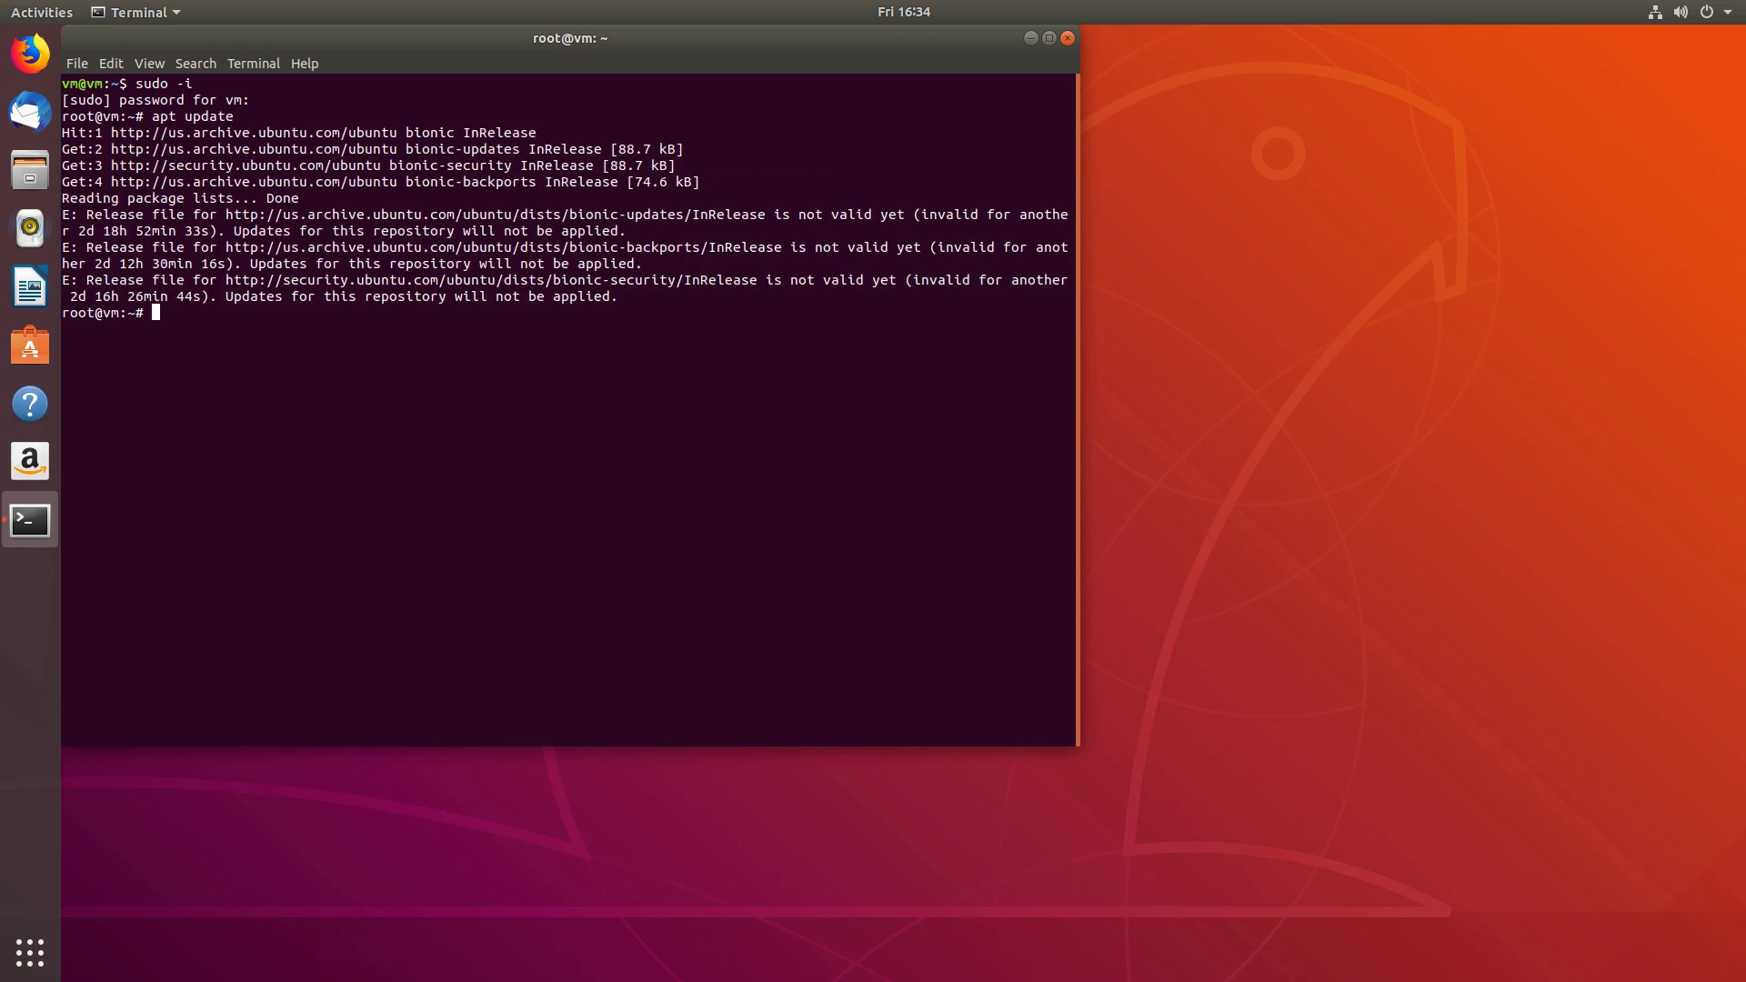
type("apt upgrade")
key("Return")
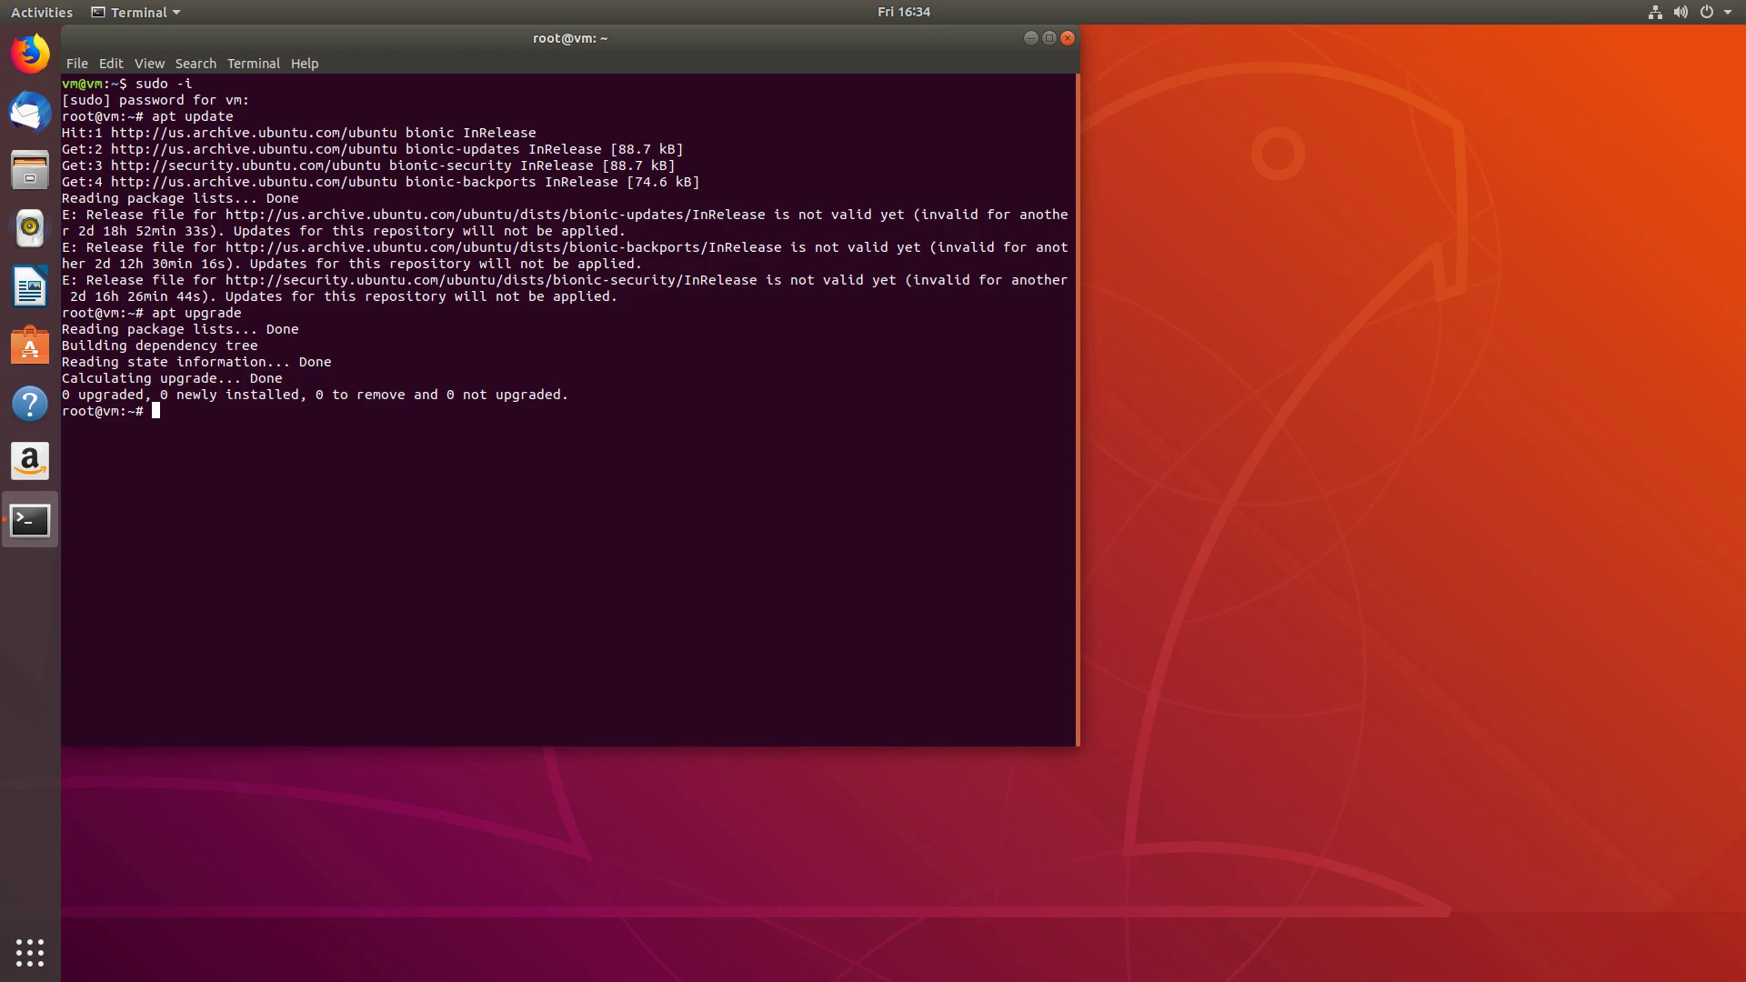
type("gedit /etc/defau")
key("Tab")
- Append amd_iommu=on rd.driver.pre=vfio-pci kvm.ignore_msrs=1 after 'quiet splash' in GRUB_CMDLINE_LINUX_DEFAULT and save
type("grub")
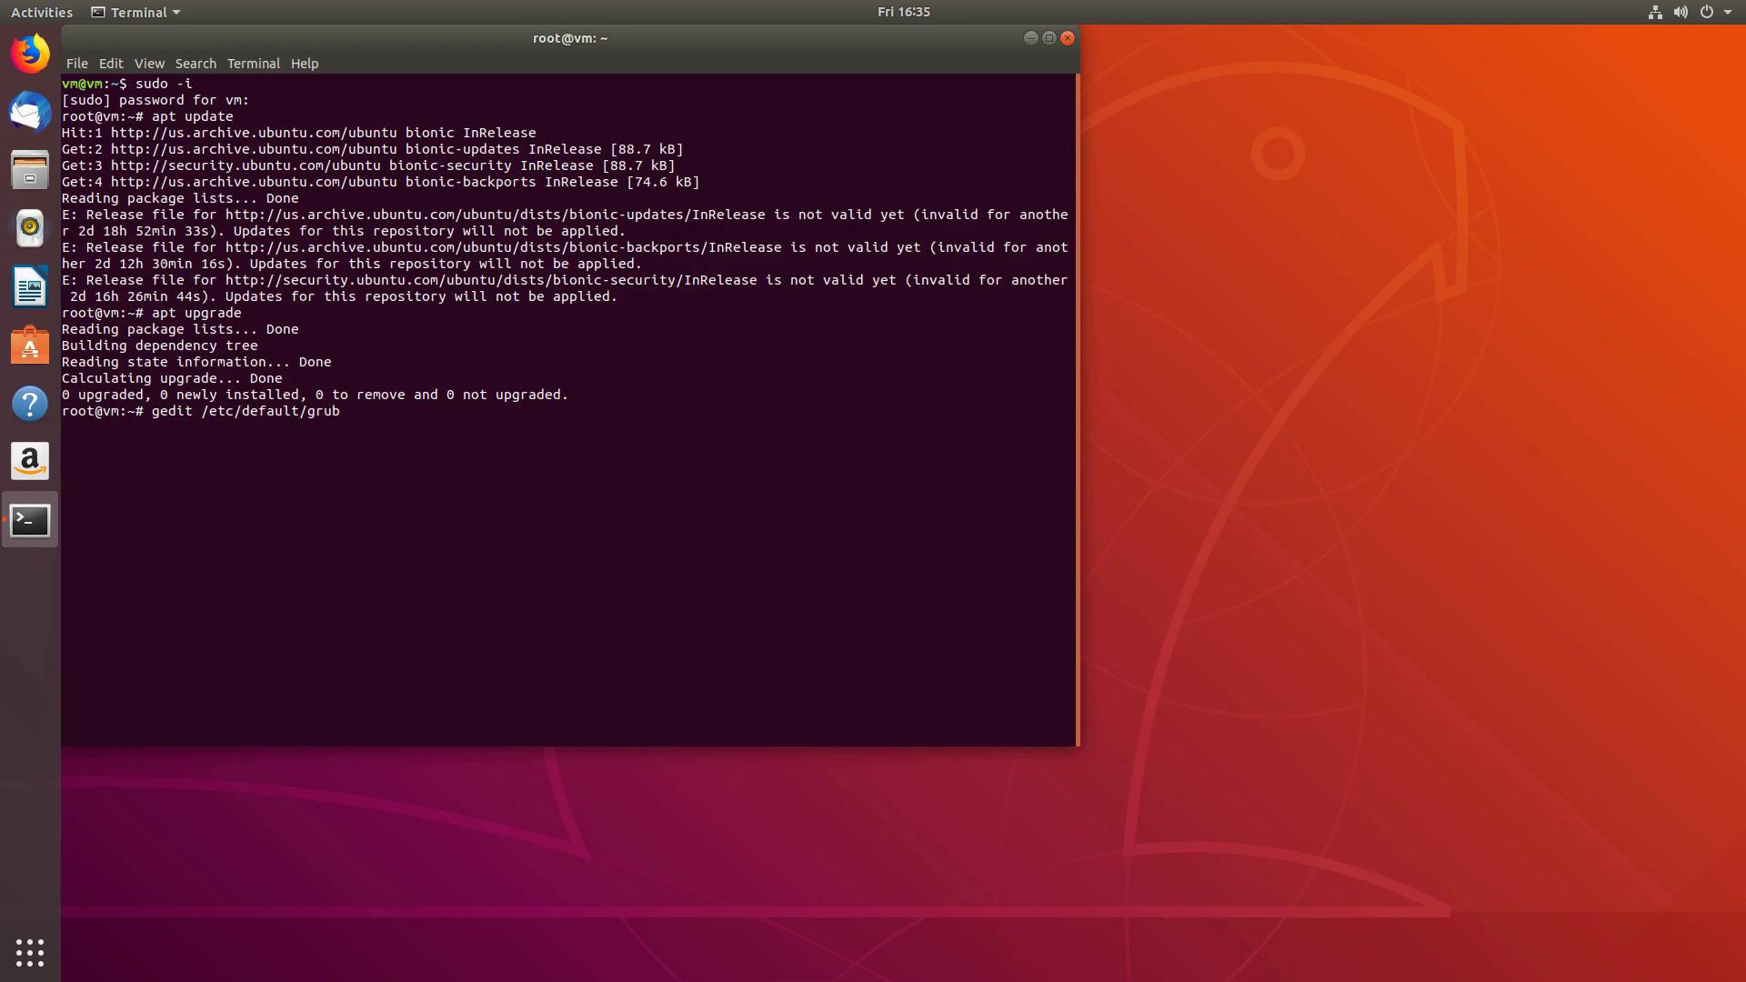
key("Return")
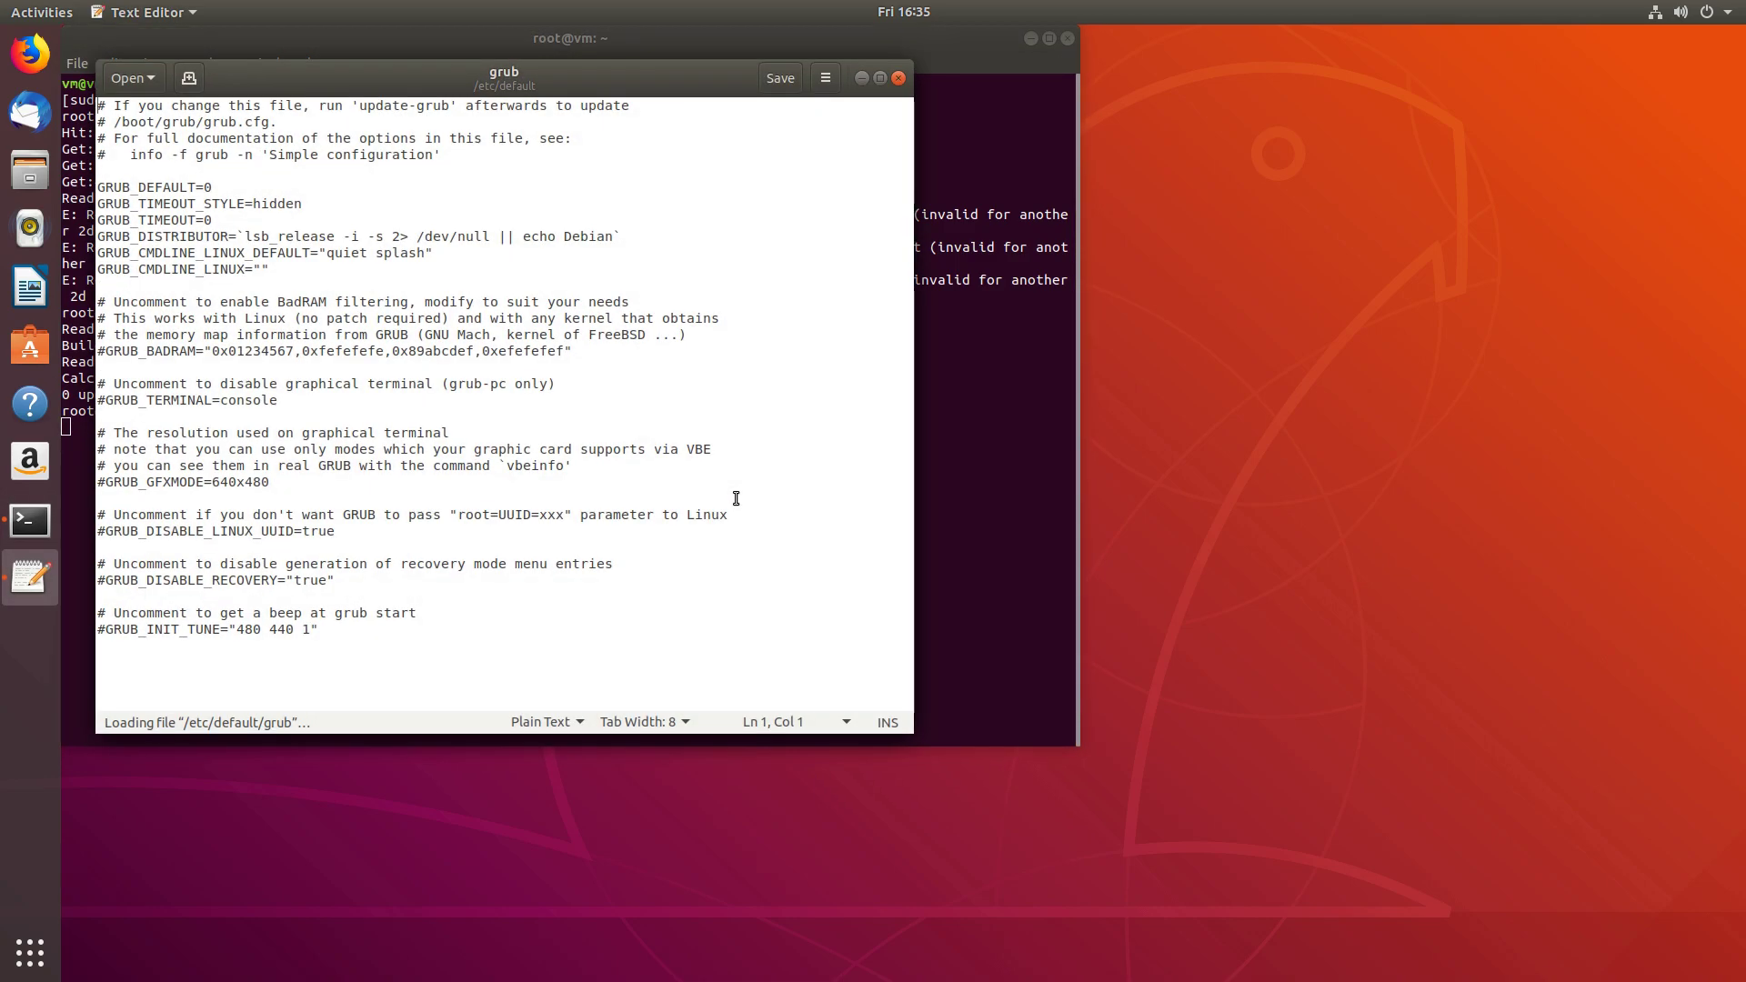
left_click(423, 254)
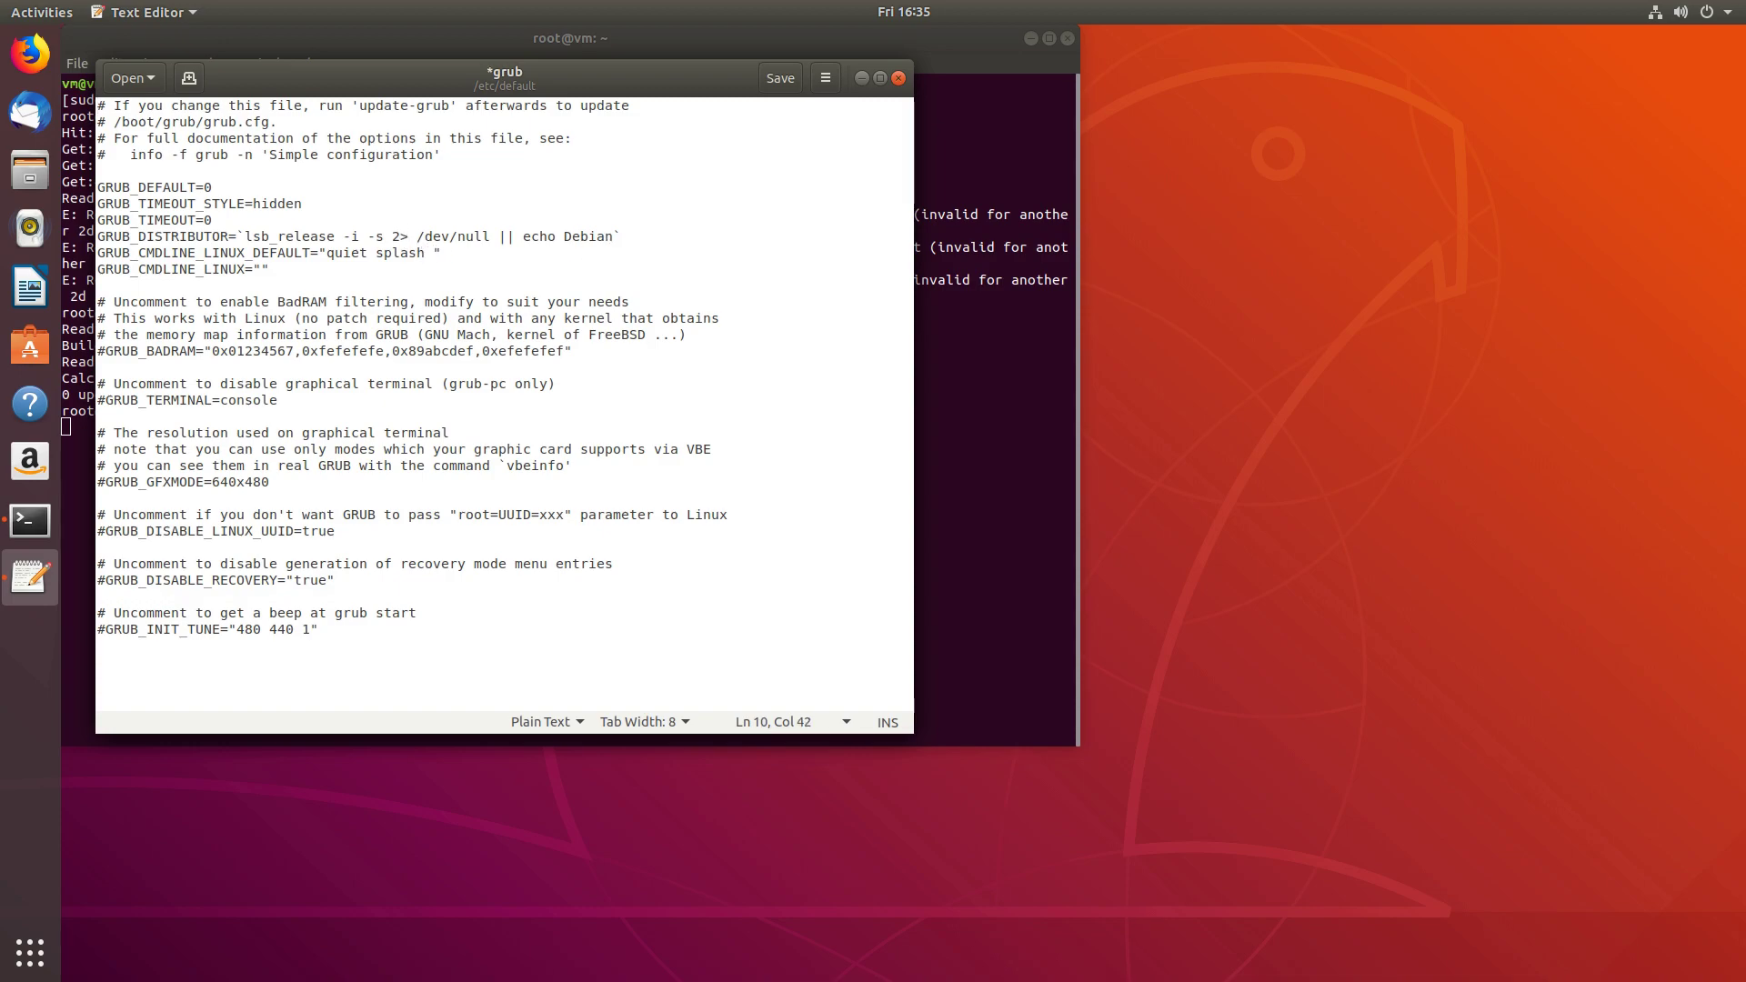
type("amd_iommu=on rd")
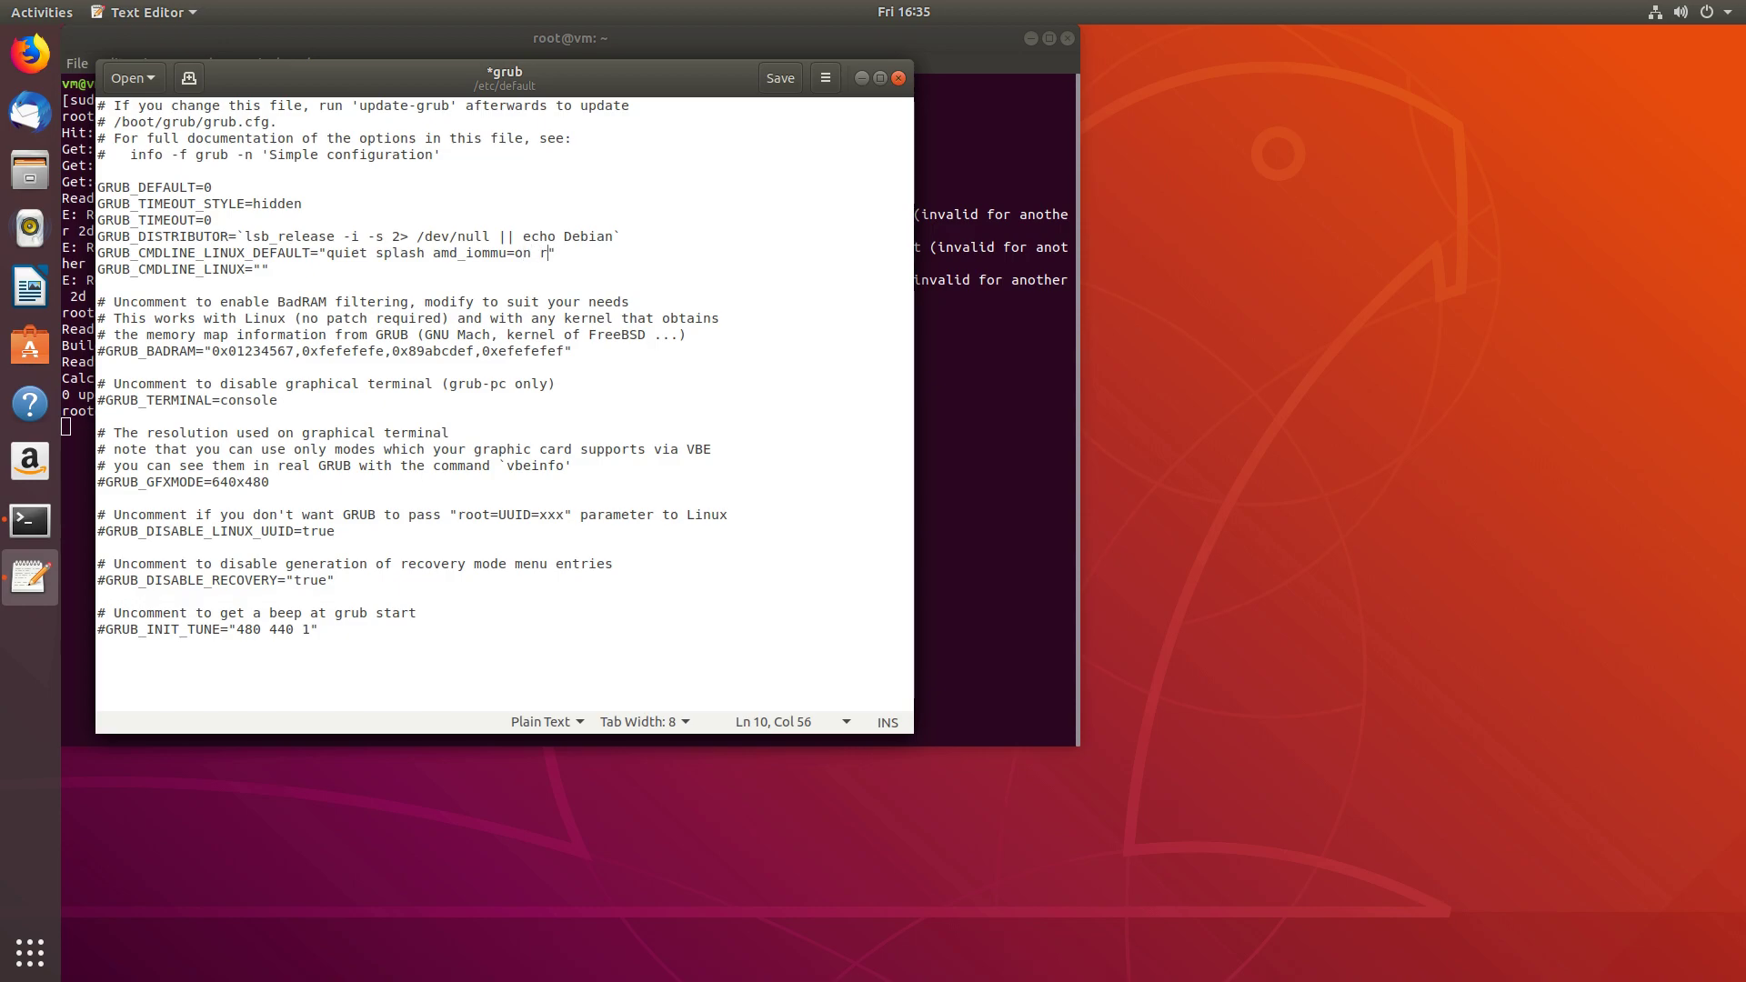
type(".driver.pre=vfio")
type("-pci")
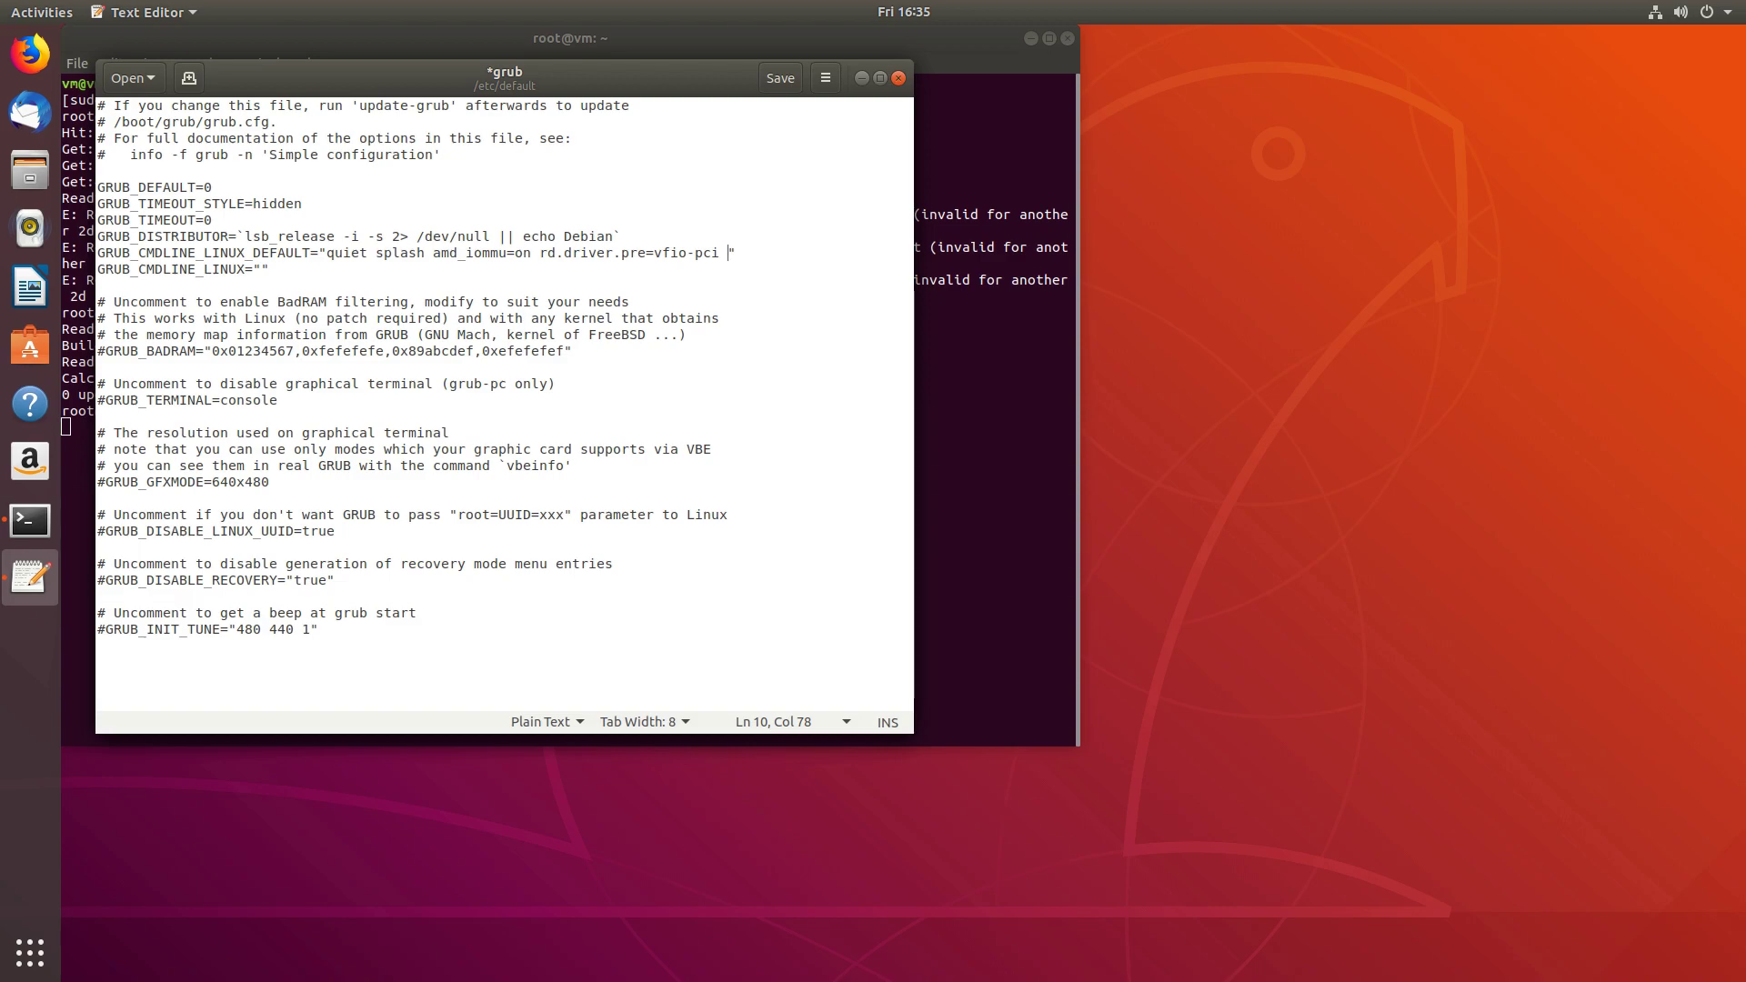
type("kvm.")
type("ignore")
type("_")
type("msrs=1")
left_click(778, 78)
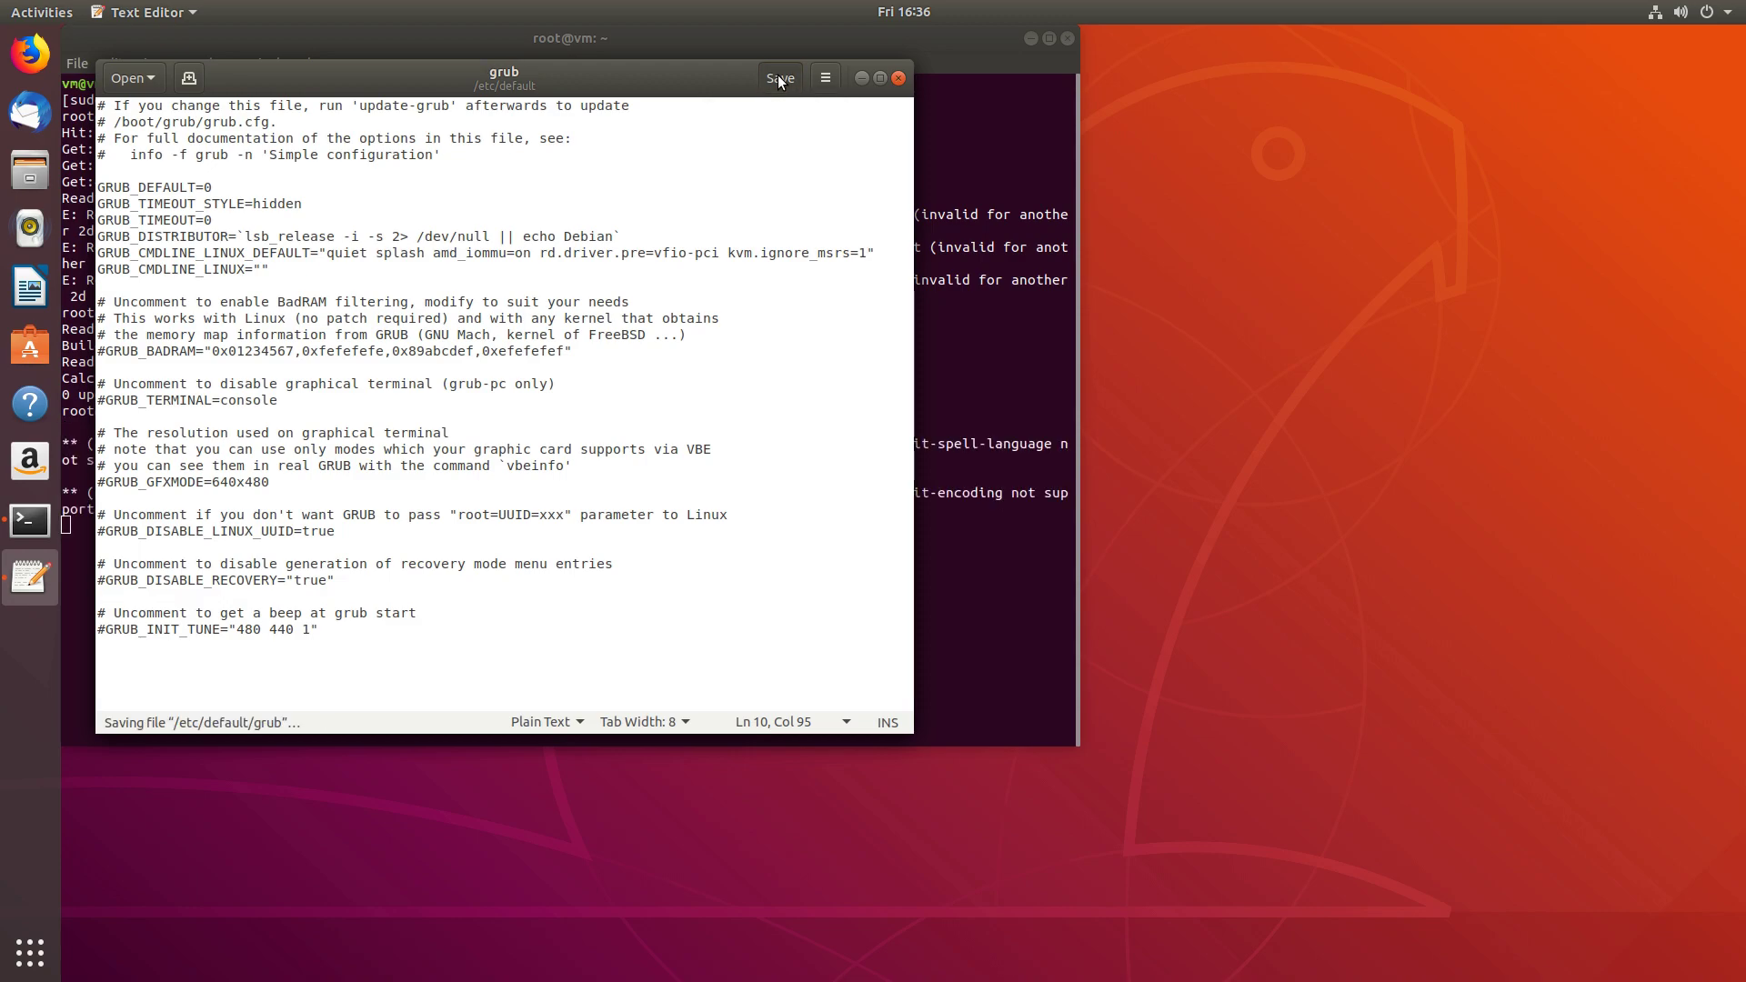
left_click(901, 77)
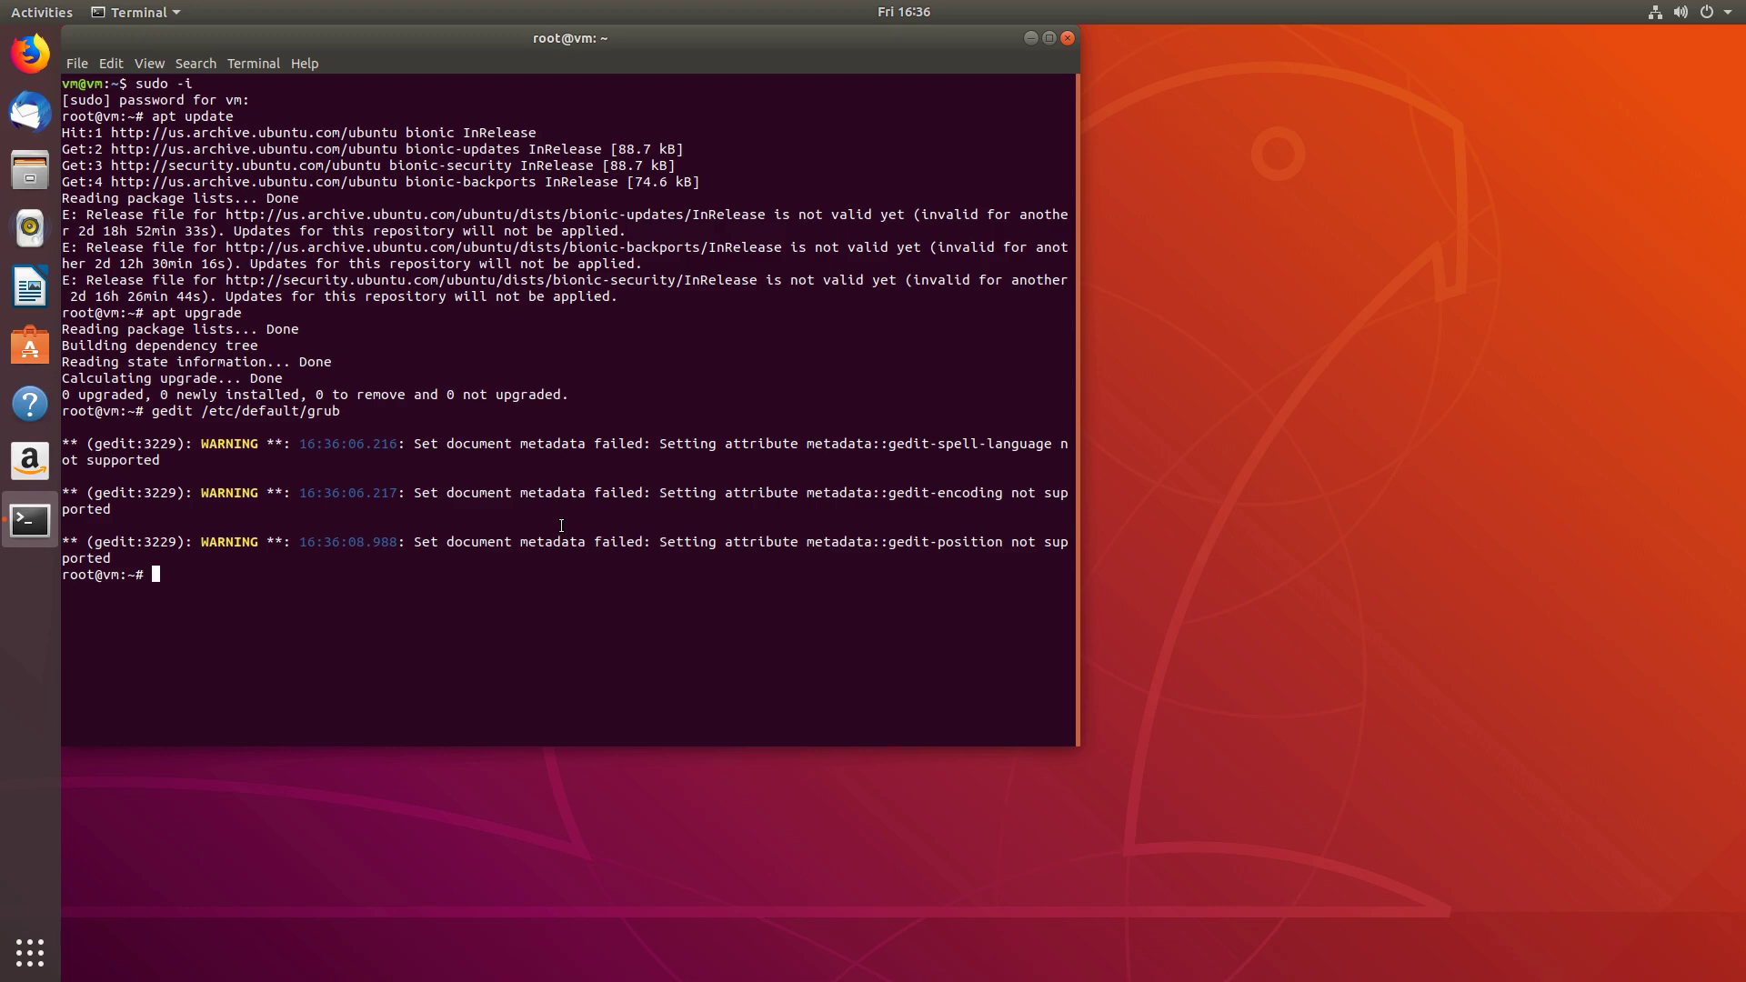
- Run update-grub, then open /etc/modules in gedit
type("update-grub")
key("Return")
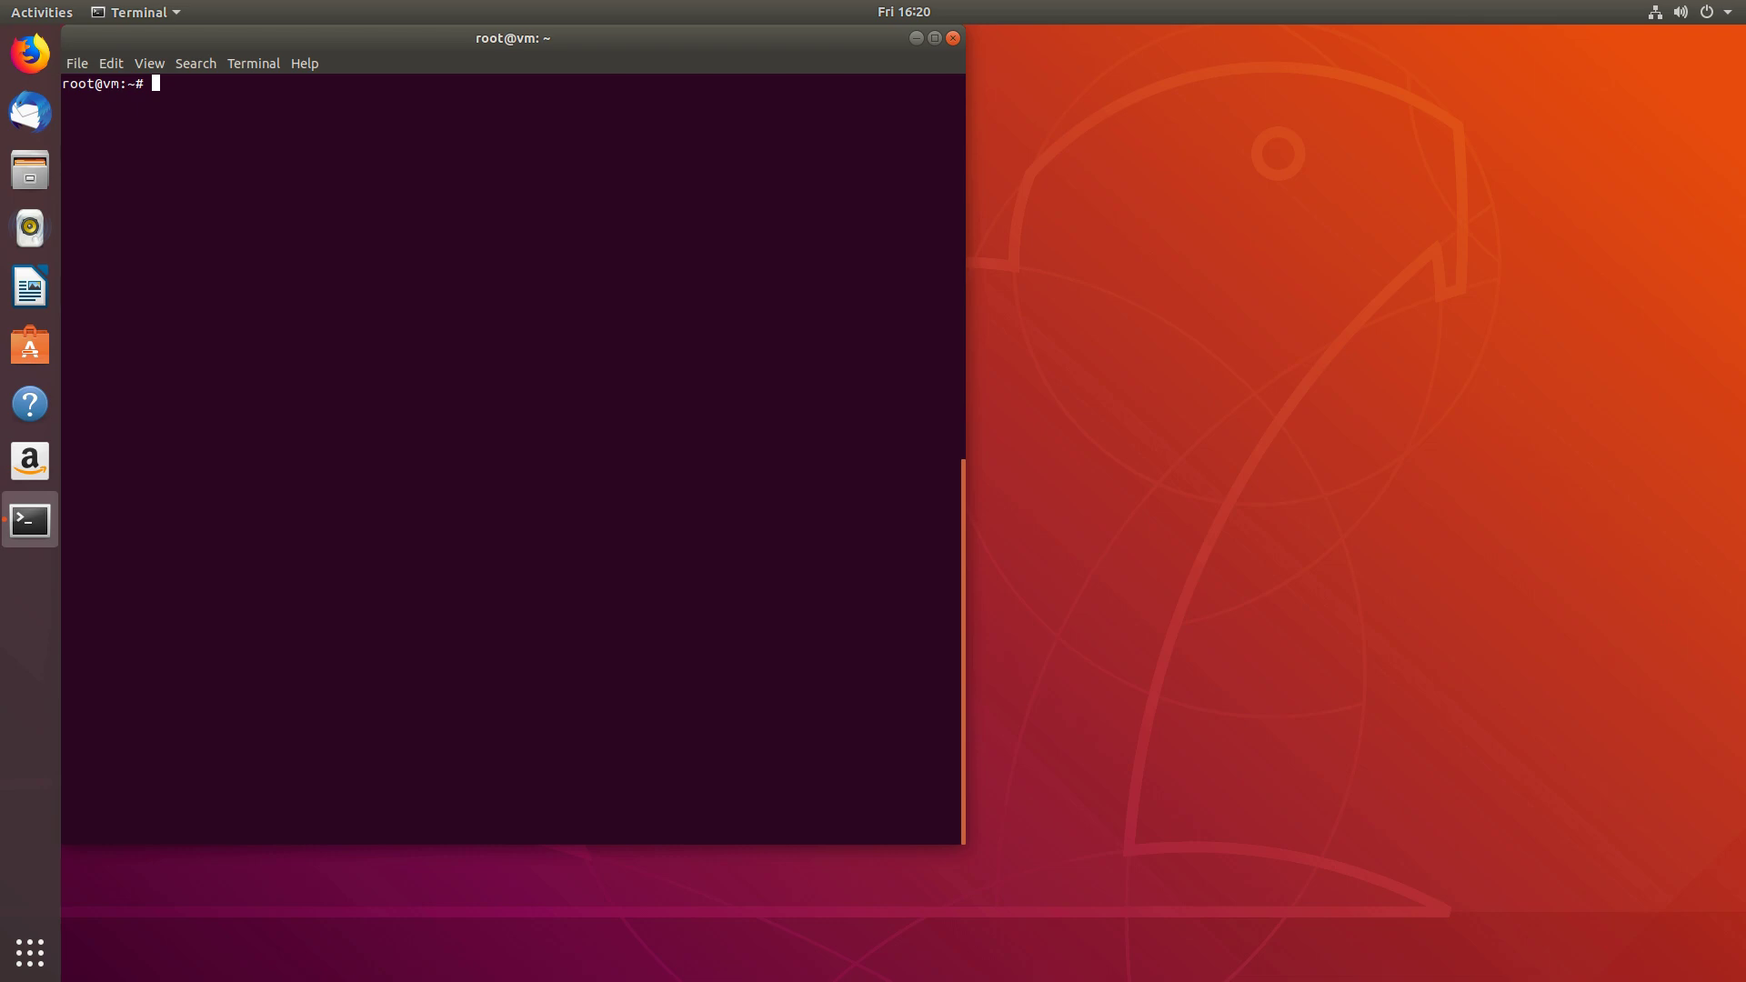
type("gedit /etc/modules")
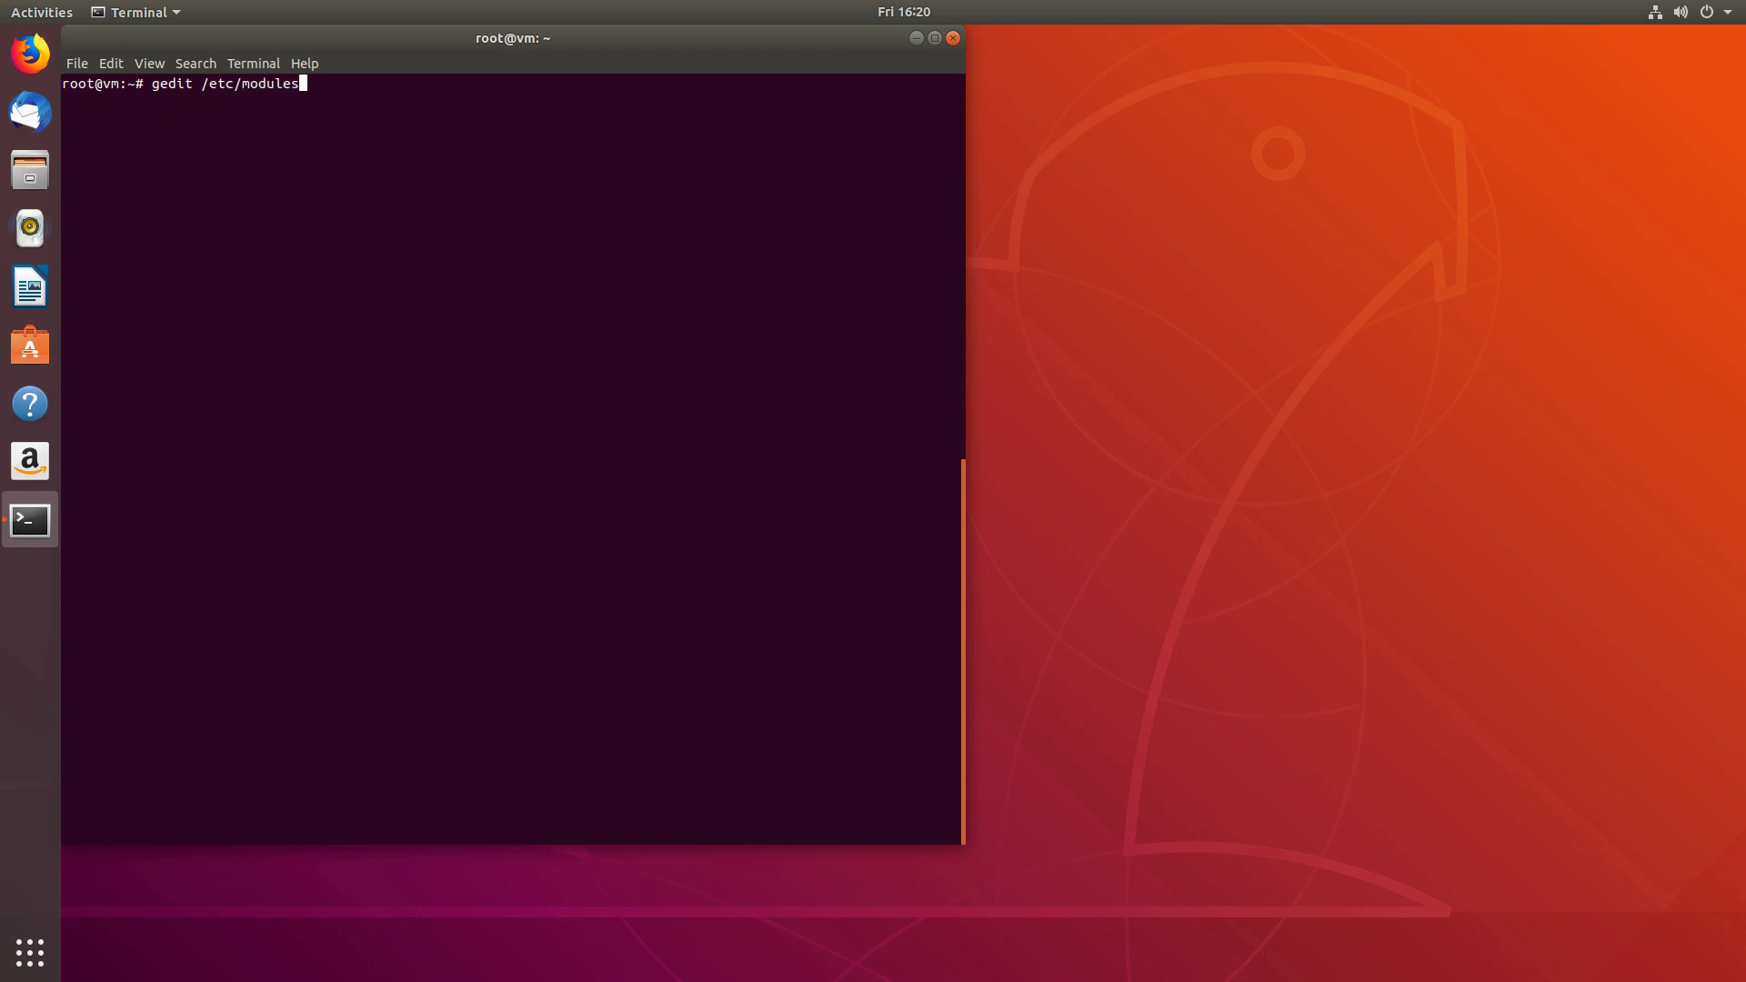
key("Return")
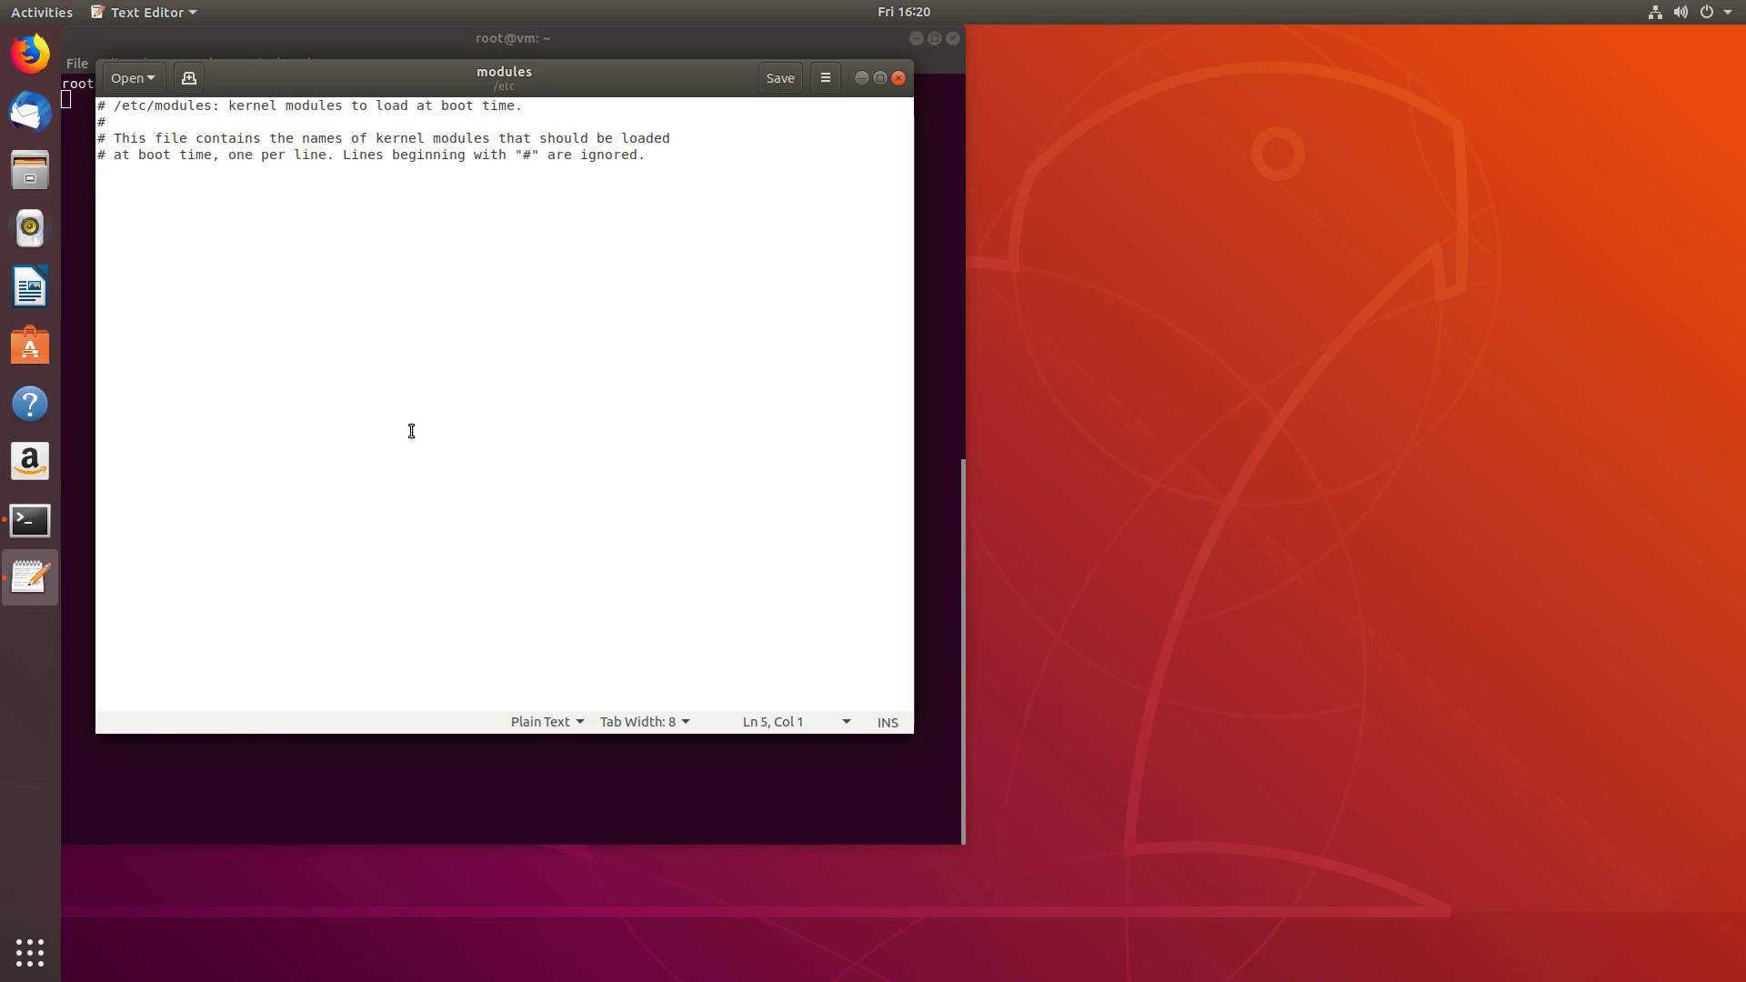
- Add vfio, vfio_iommu_type1, vfio_pci, kvm and kvm_amd lines to /etc/modules and save it
key("Return")
type("vfio ")
type("vfio")
type("_iomm")
type("u")
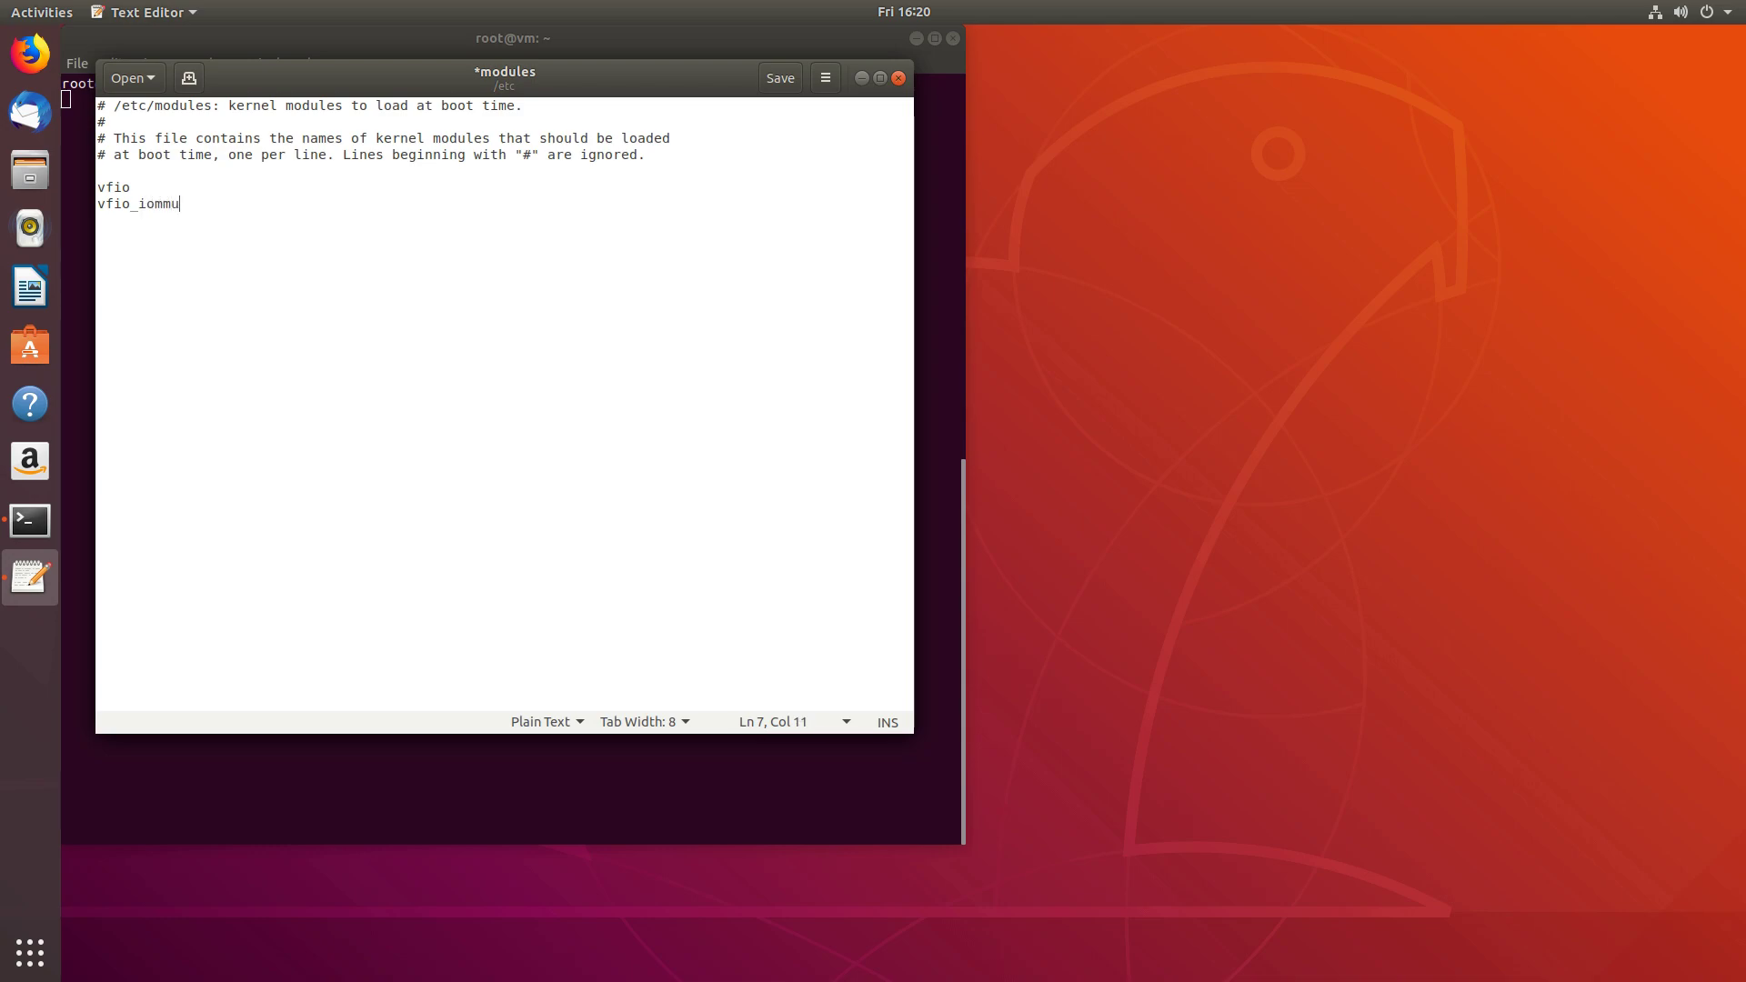
type("_type1")
key("Return")
type("vfio")
type("_pci ")
type("kvm")
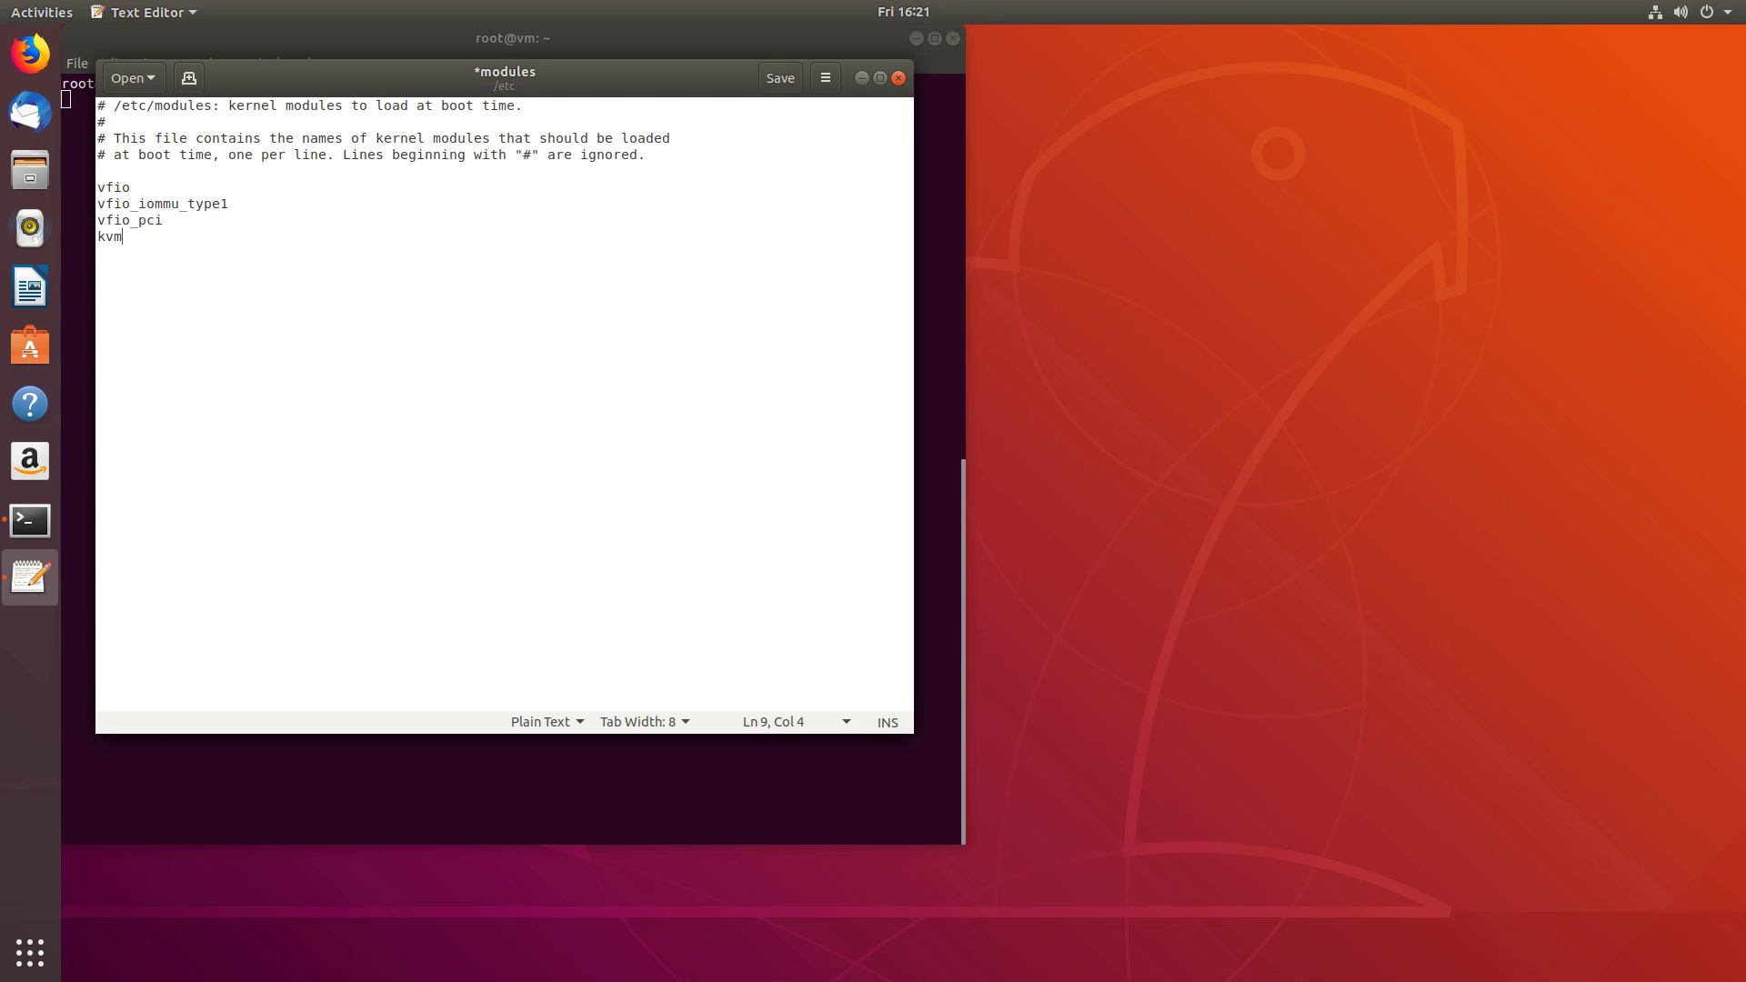
key("Return")
type("kvm_amd")
left_click(780, 78)
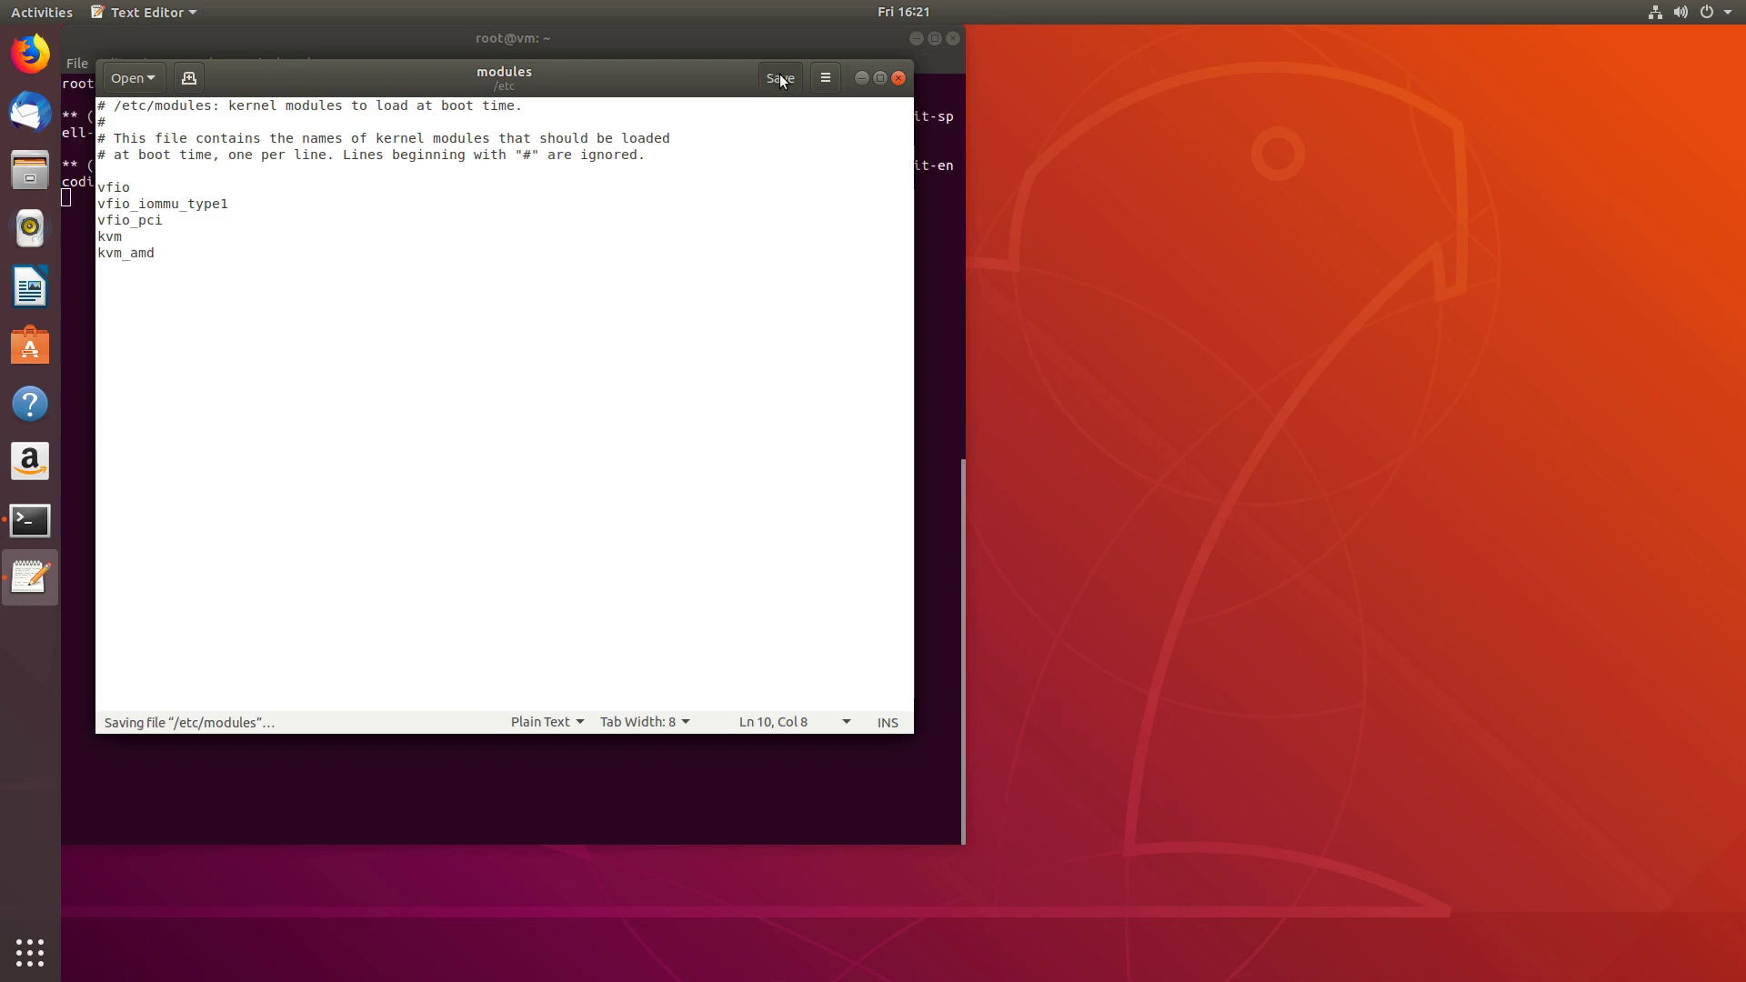
left_click(898, 78)
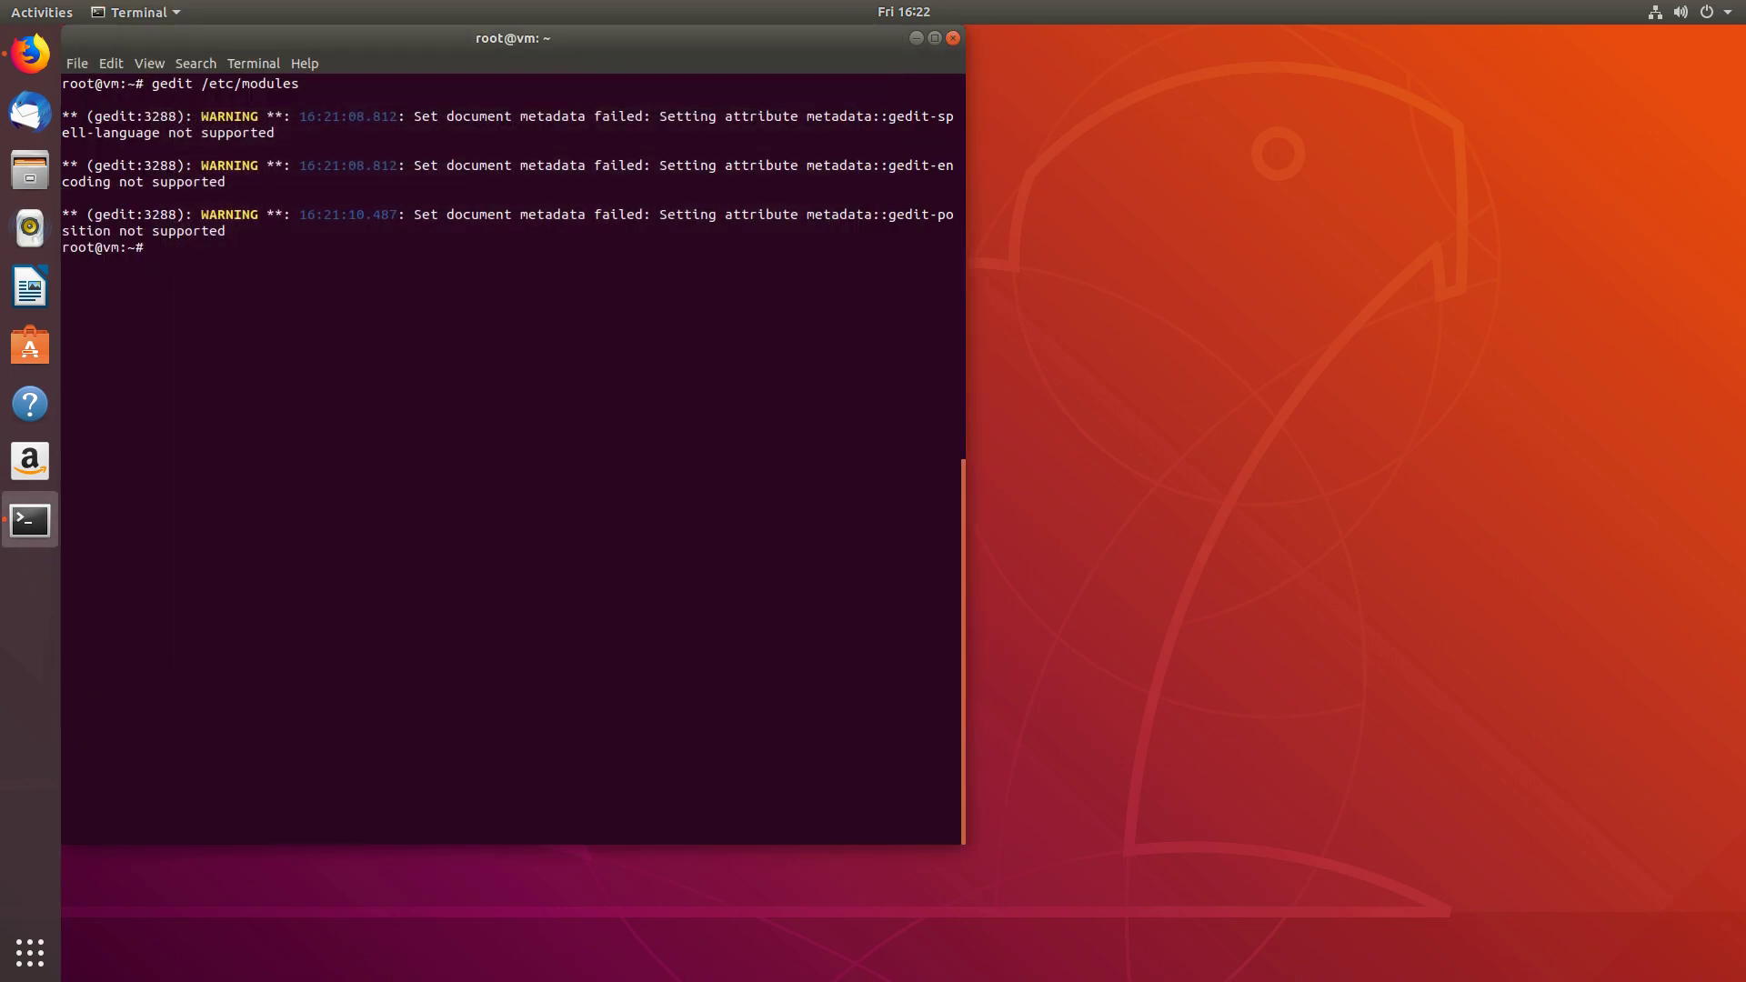
- Run gedit /sbin/vfio-pci-override-vga.sh to create the new script file
type("gedit /sbin/vfio-pci-ove")
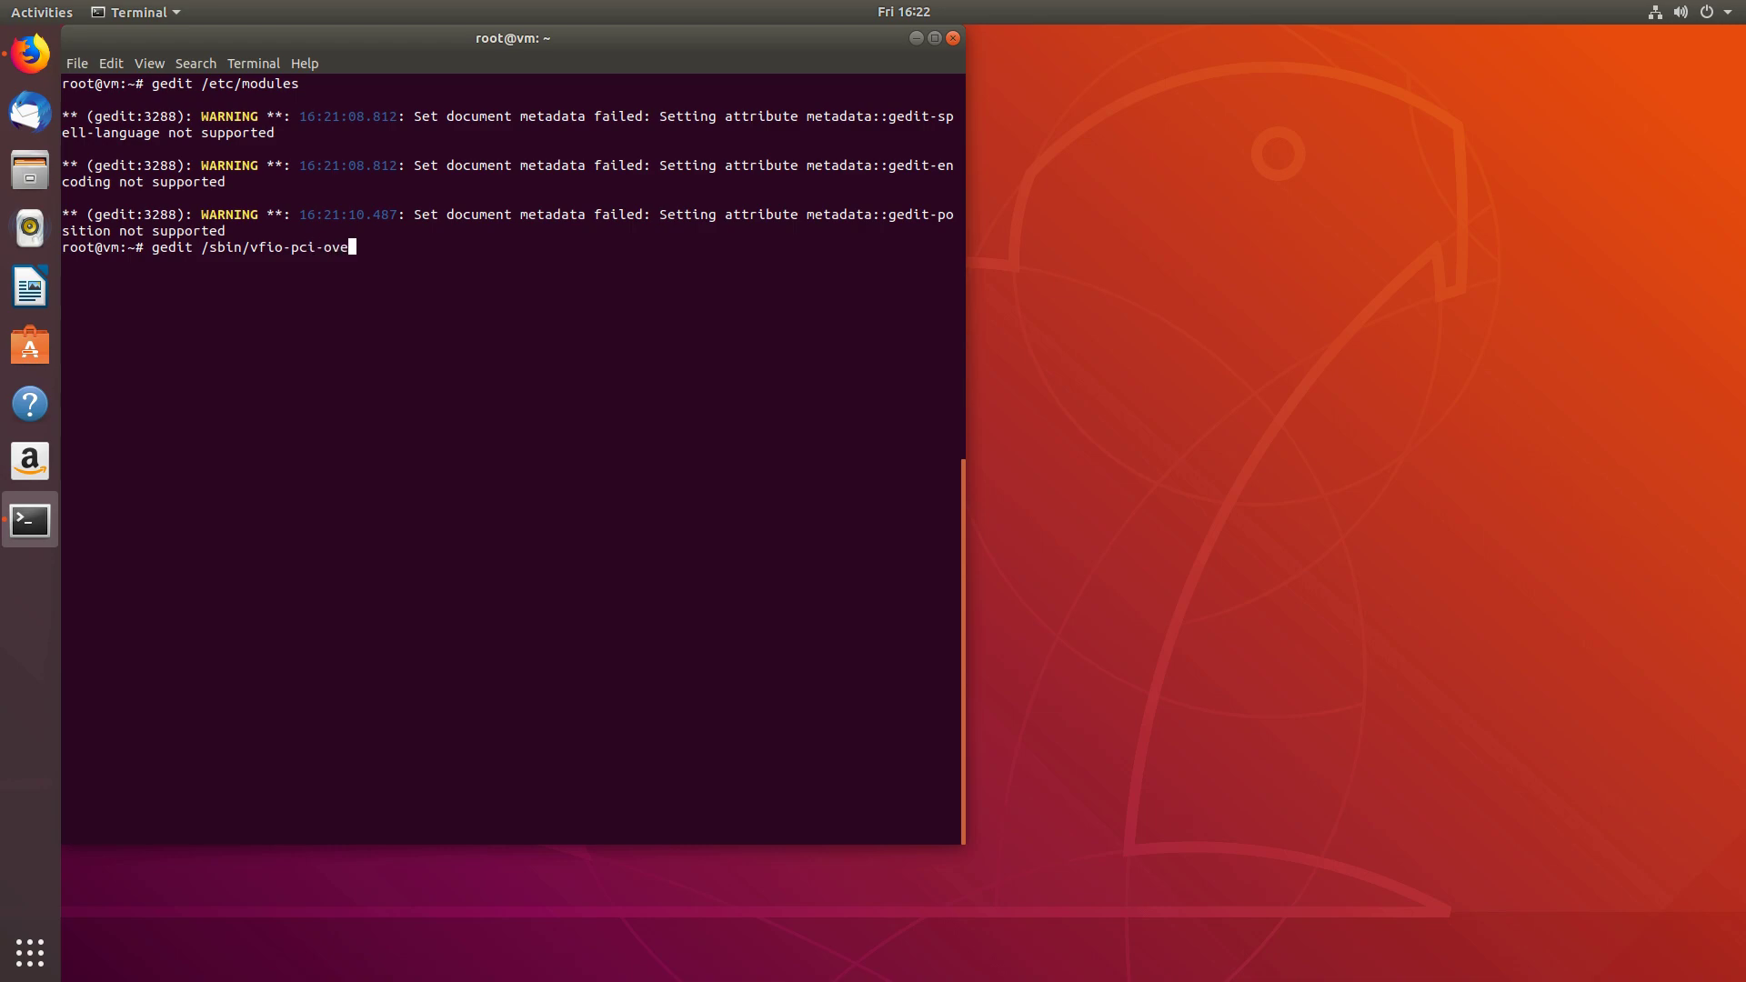
type("rride-vga.sh")
key("Return")
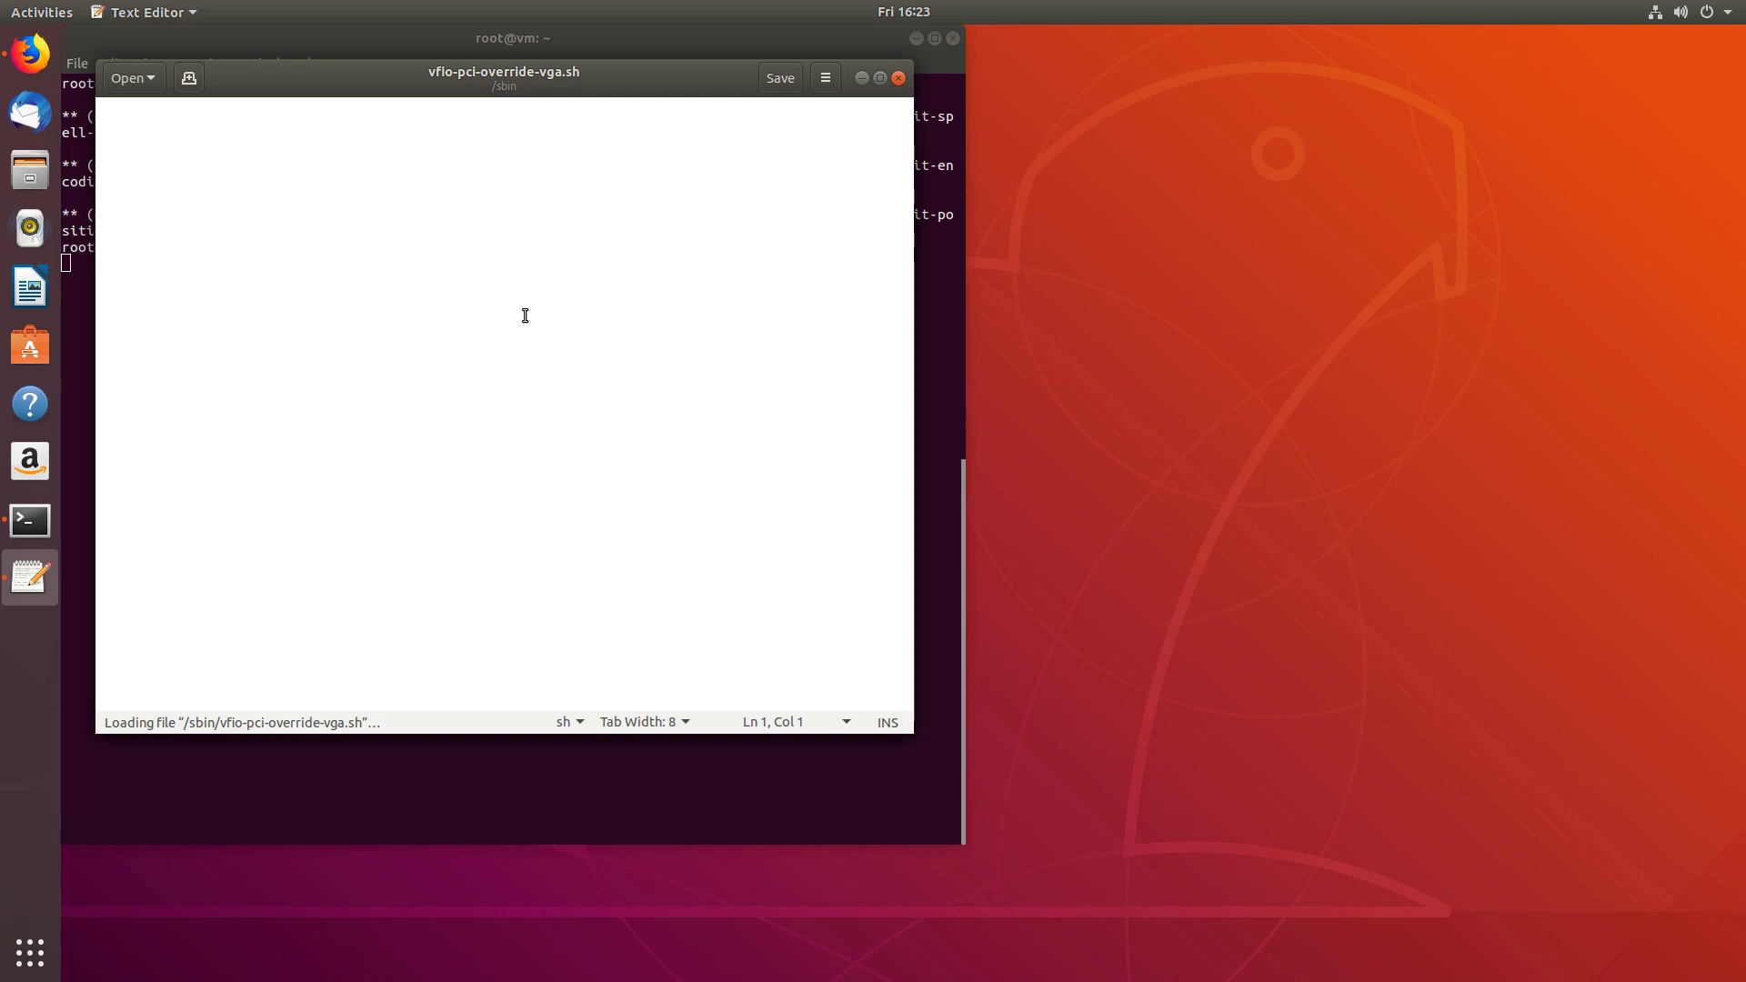
- Copy the script from #!/bin/sh to modprobe -i vfio-pci off the Firefox VFIO blog post
left_click(46, 34)
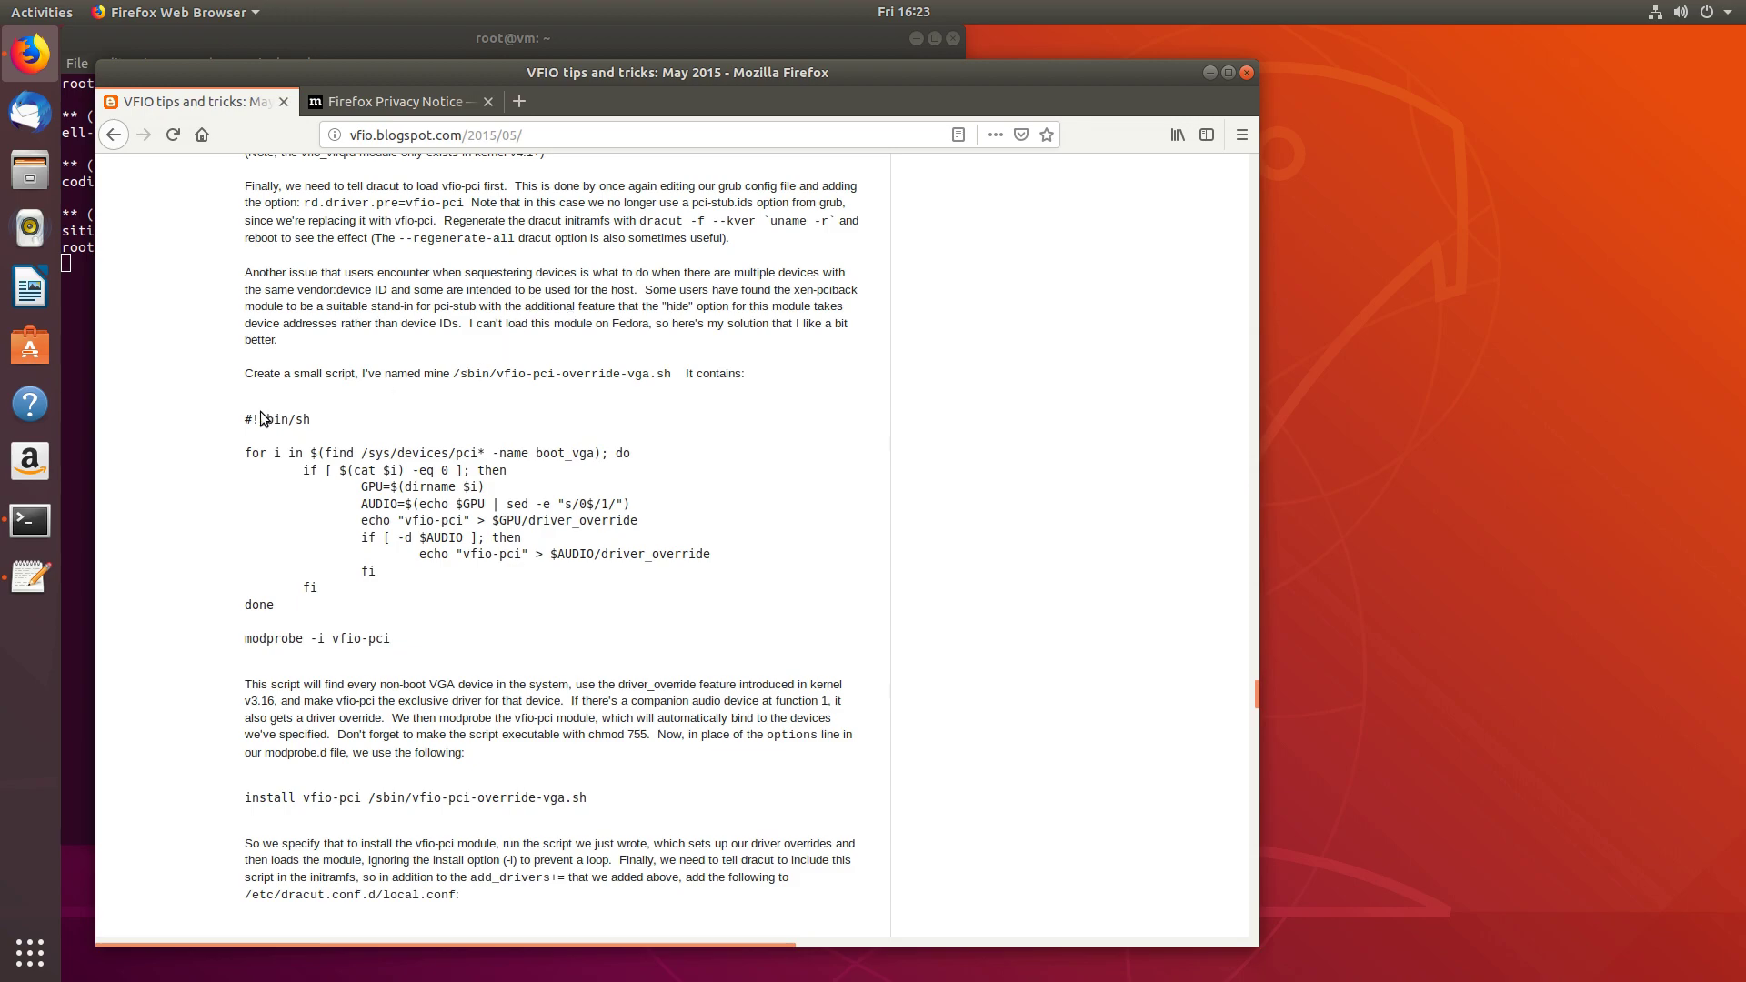
left_click_drag(244, 424, 499, 658)
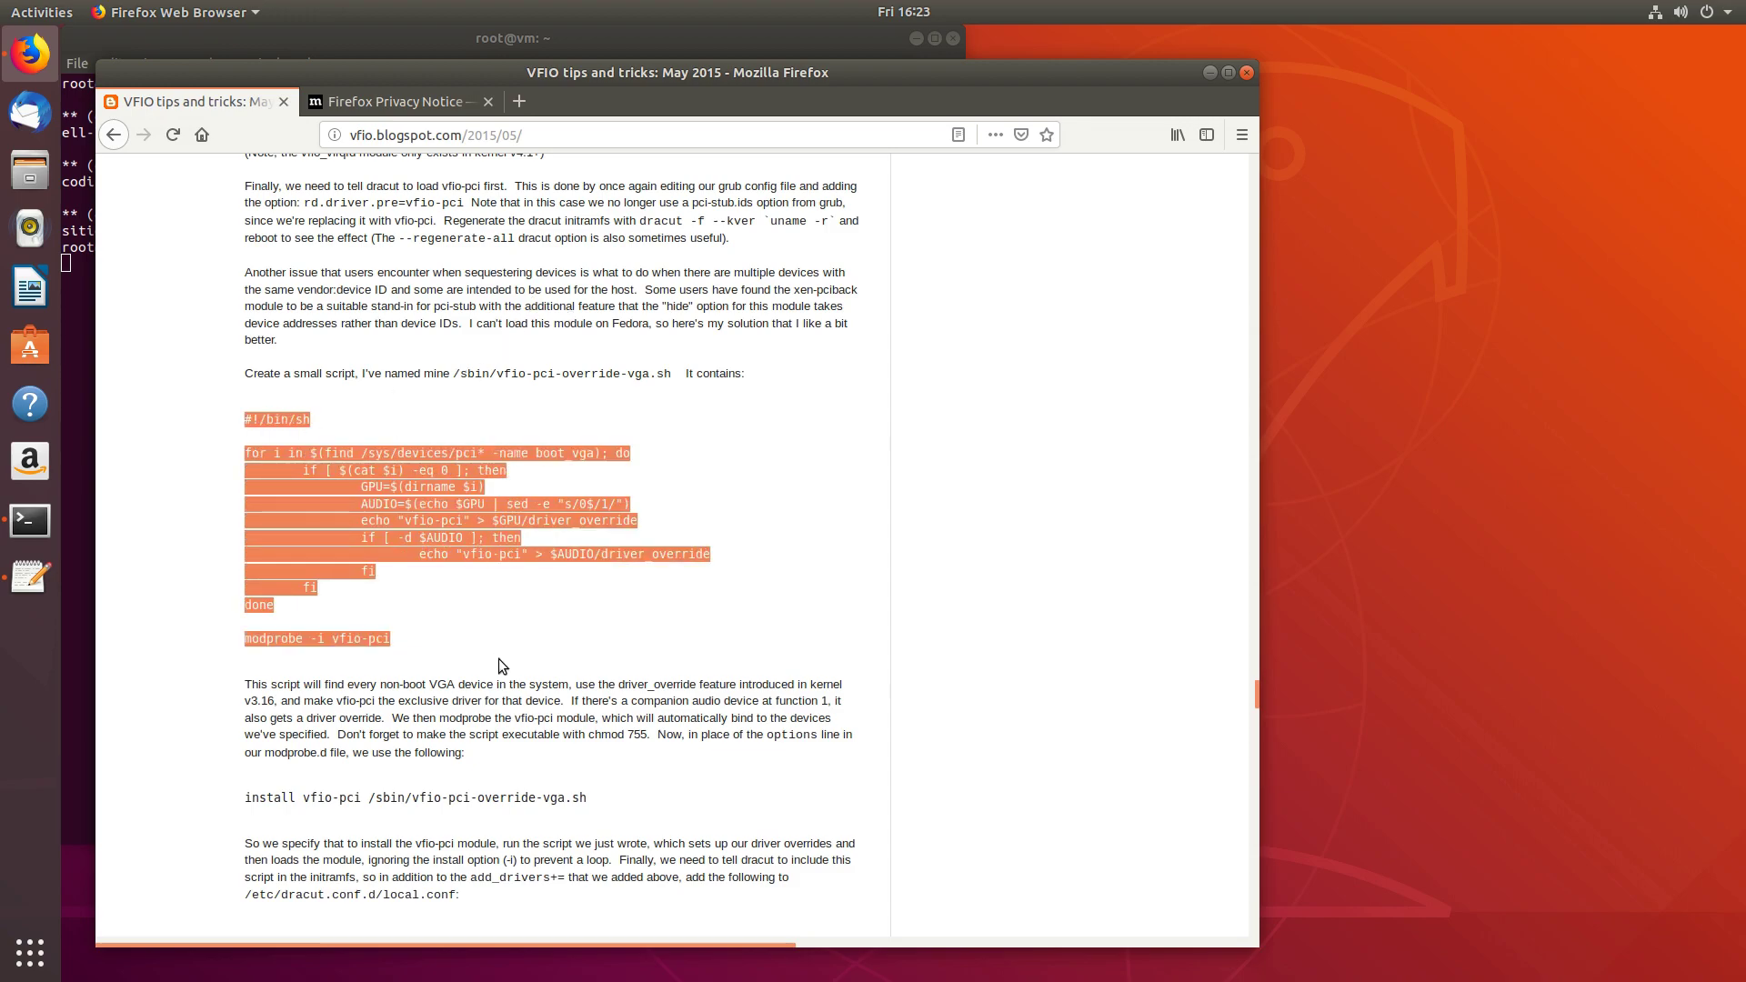
right_click(414, 537)
left_click(442, 550)
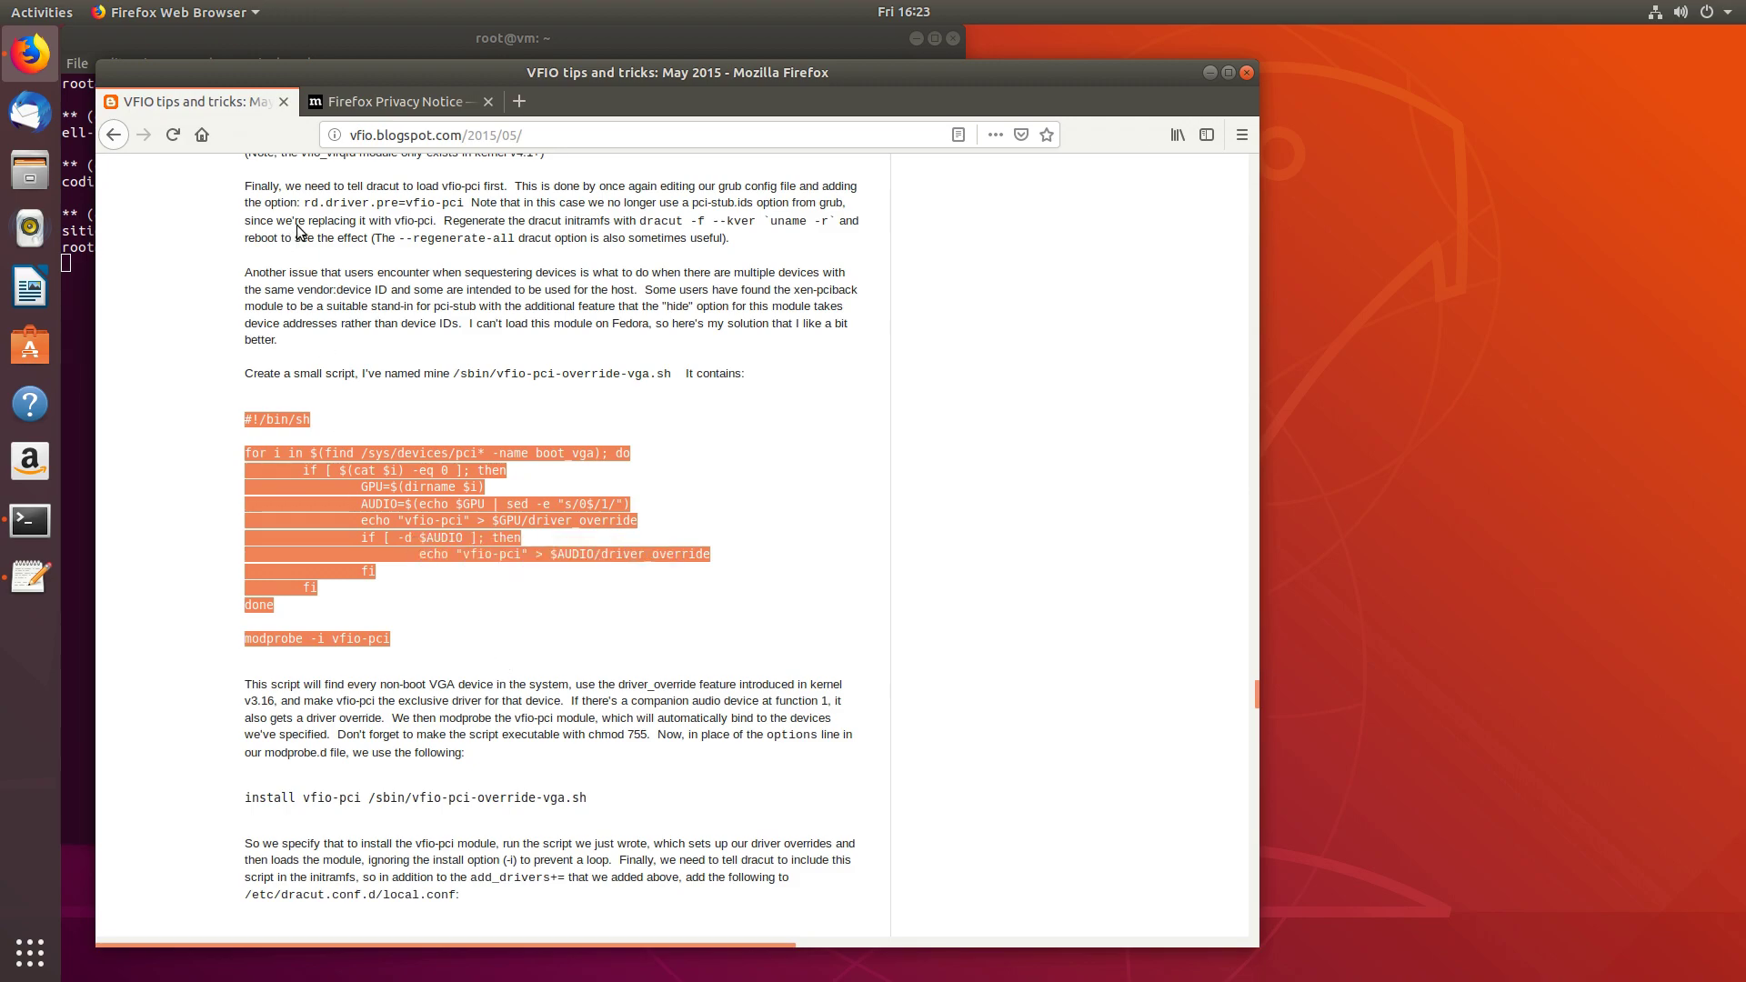
left_click(504, 35)
key("Return")
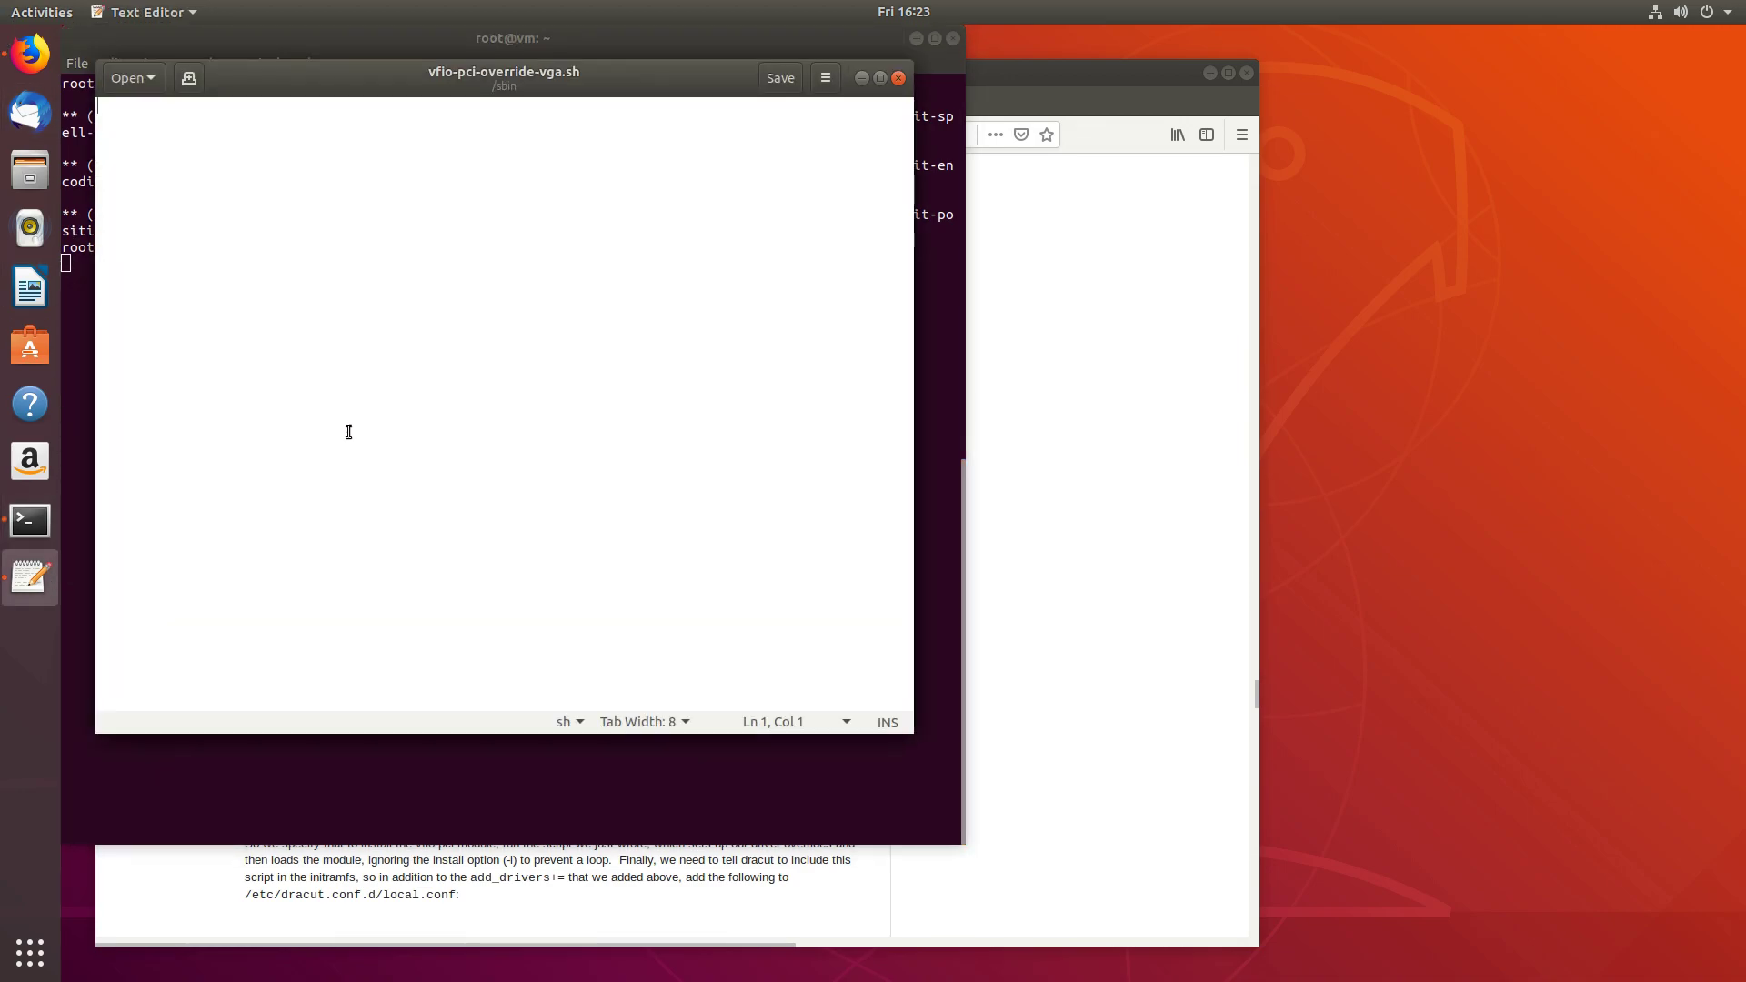
- Paste the boot_vga override script, remove blank lines above #!/bin/sh, and save the file
right_click(358, 374)
left_click(408, 477)
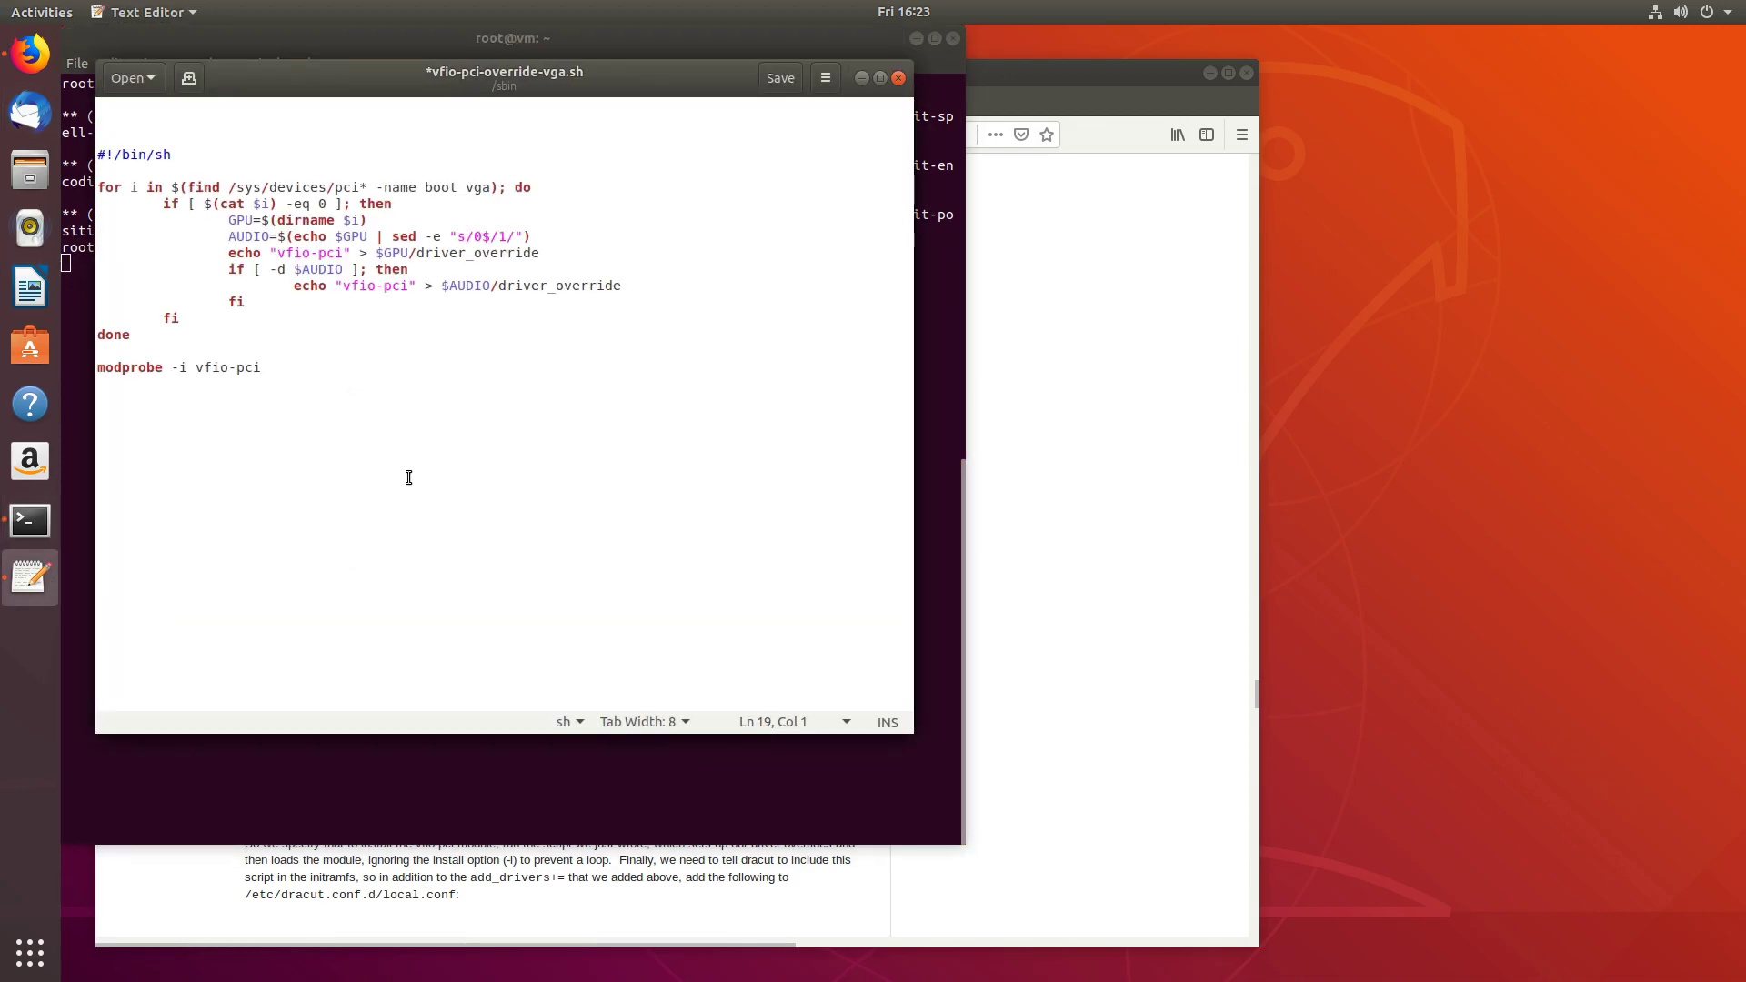
left_click(99, 155)
key("BackSpace")
key("BackSpace")
key("BackSpace")
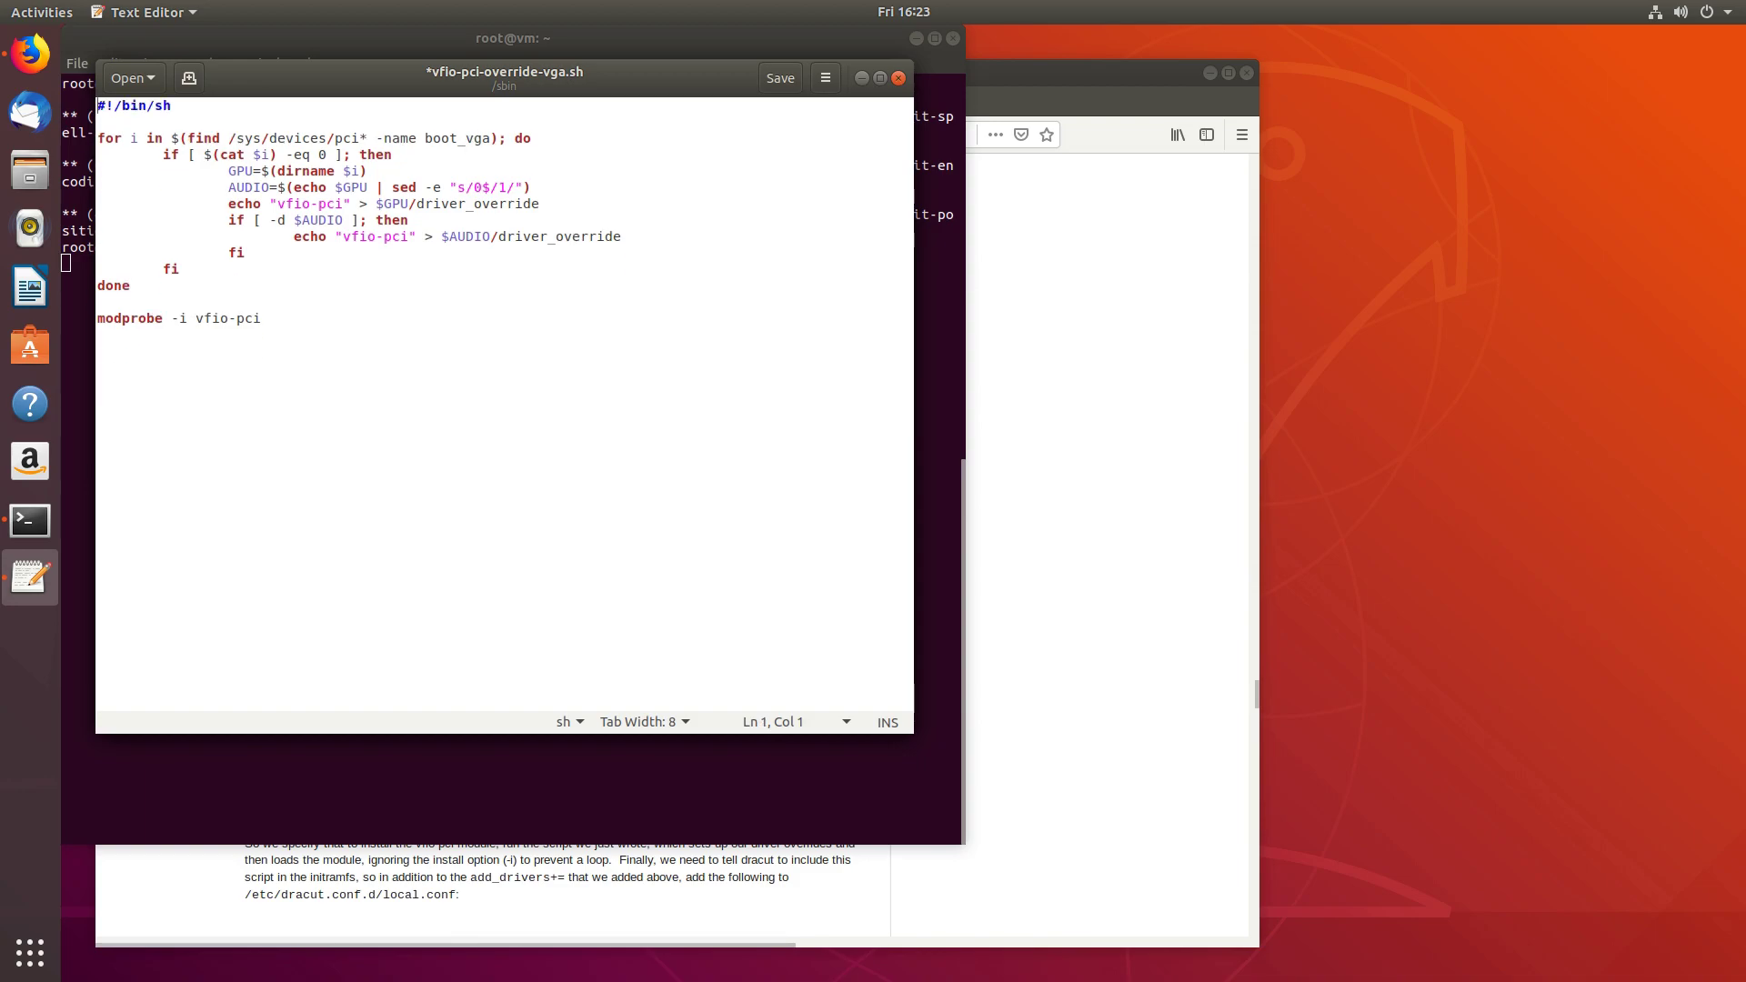
left_click(778, 78)
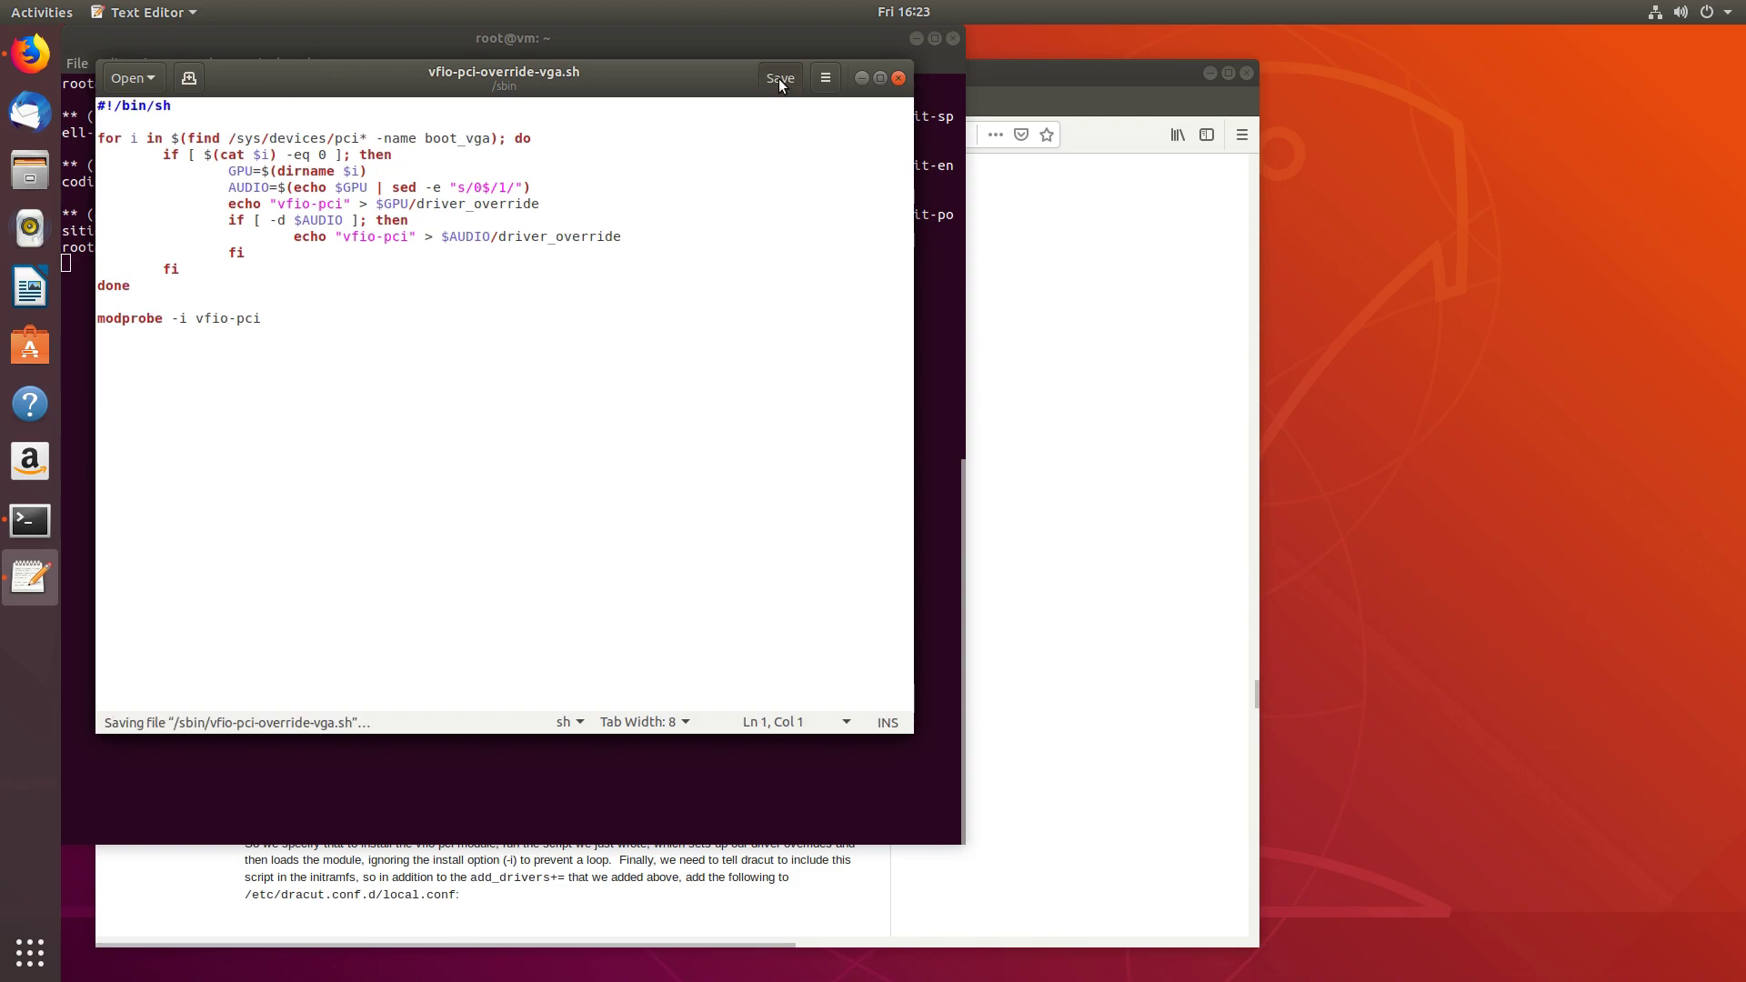
left_click(897, 79)
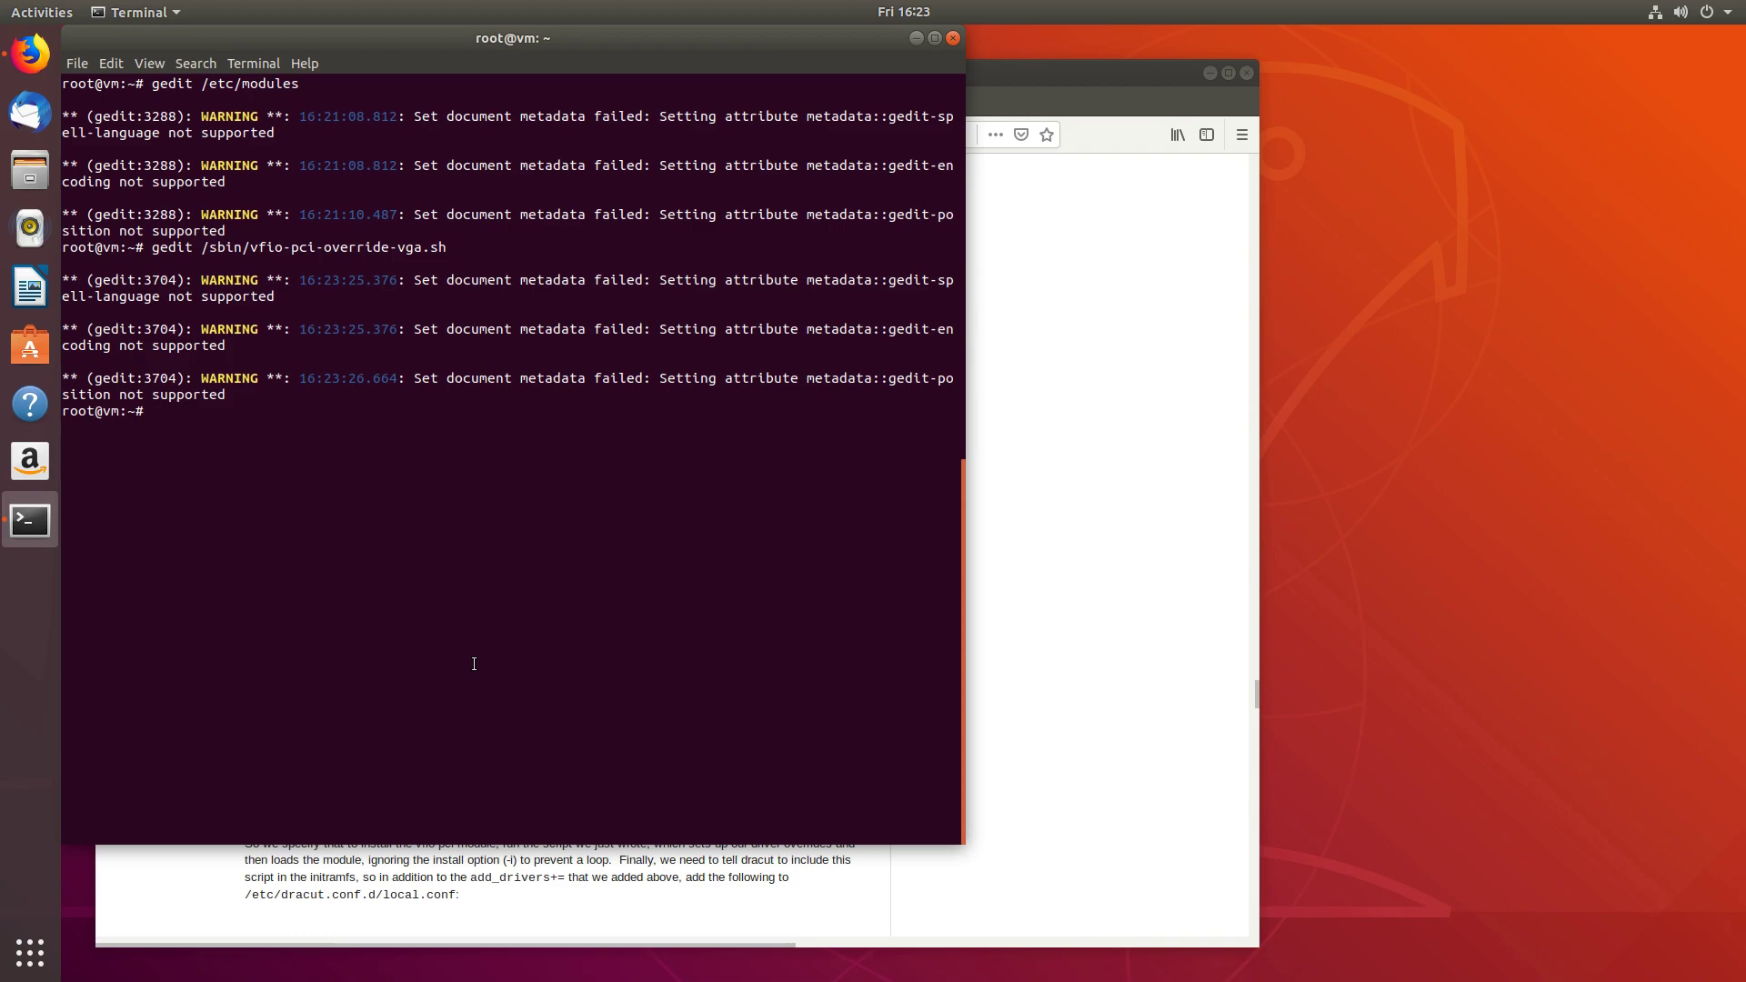
- Run chmod +x /sbin/vfio-pci-override-vga.sh to make the override script executable
type("chmod +x /sbin/vfi")
key("Tab")
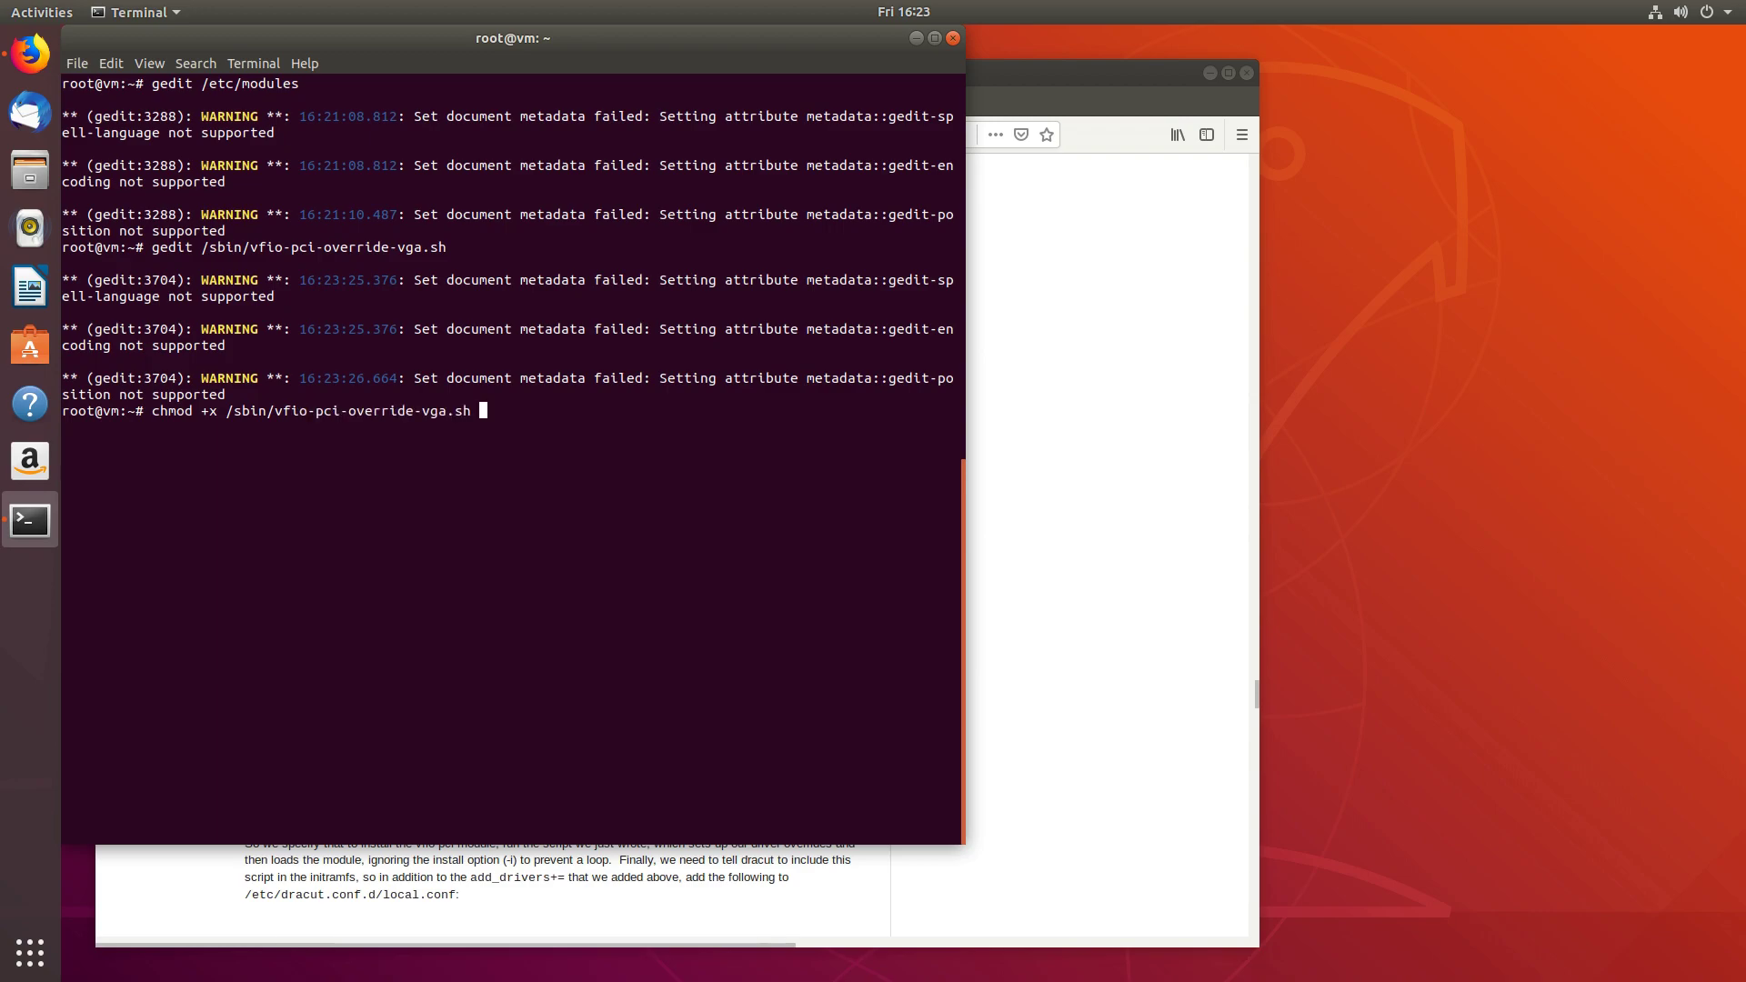
key("Return")
- Open /etc/modprobe.d/local.conf in gedit and copy the 'install vfio-pci' line from the VFIO blog page
type("gedit /etc/")
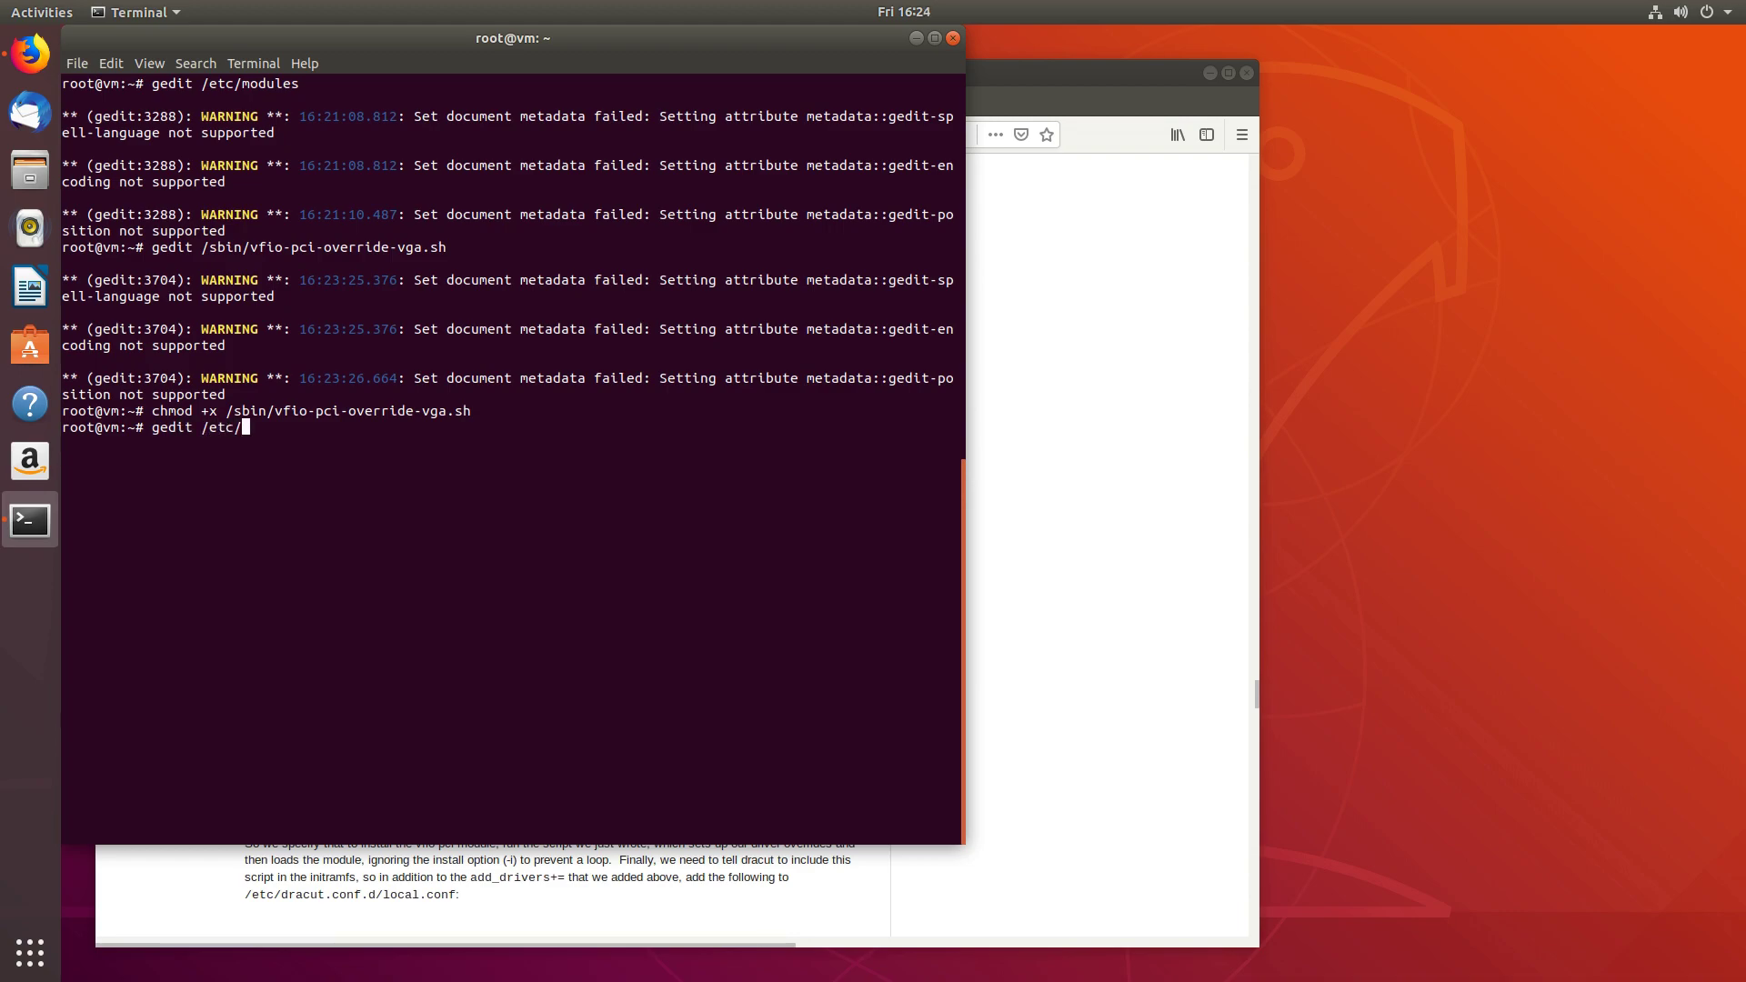
type("modprobe.d/local.conf")
key("Return")
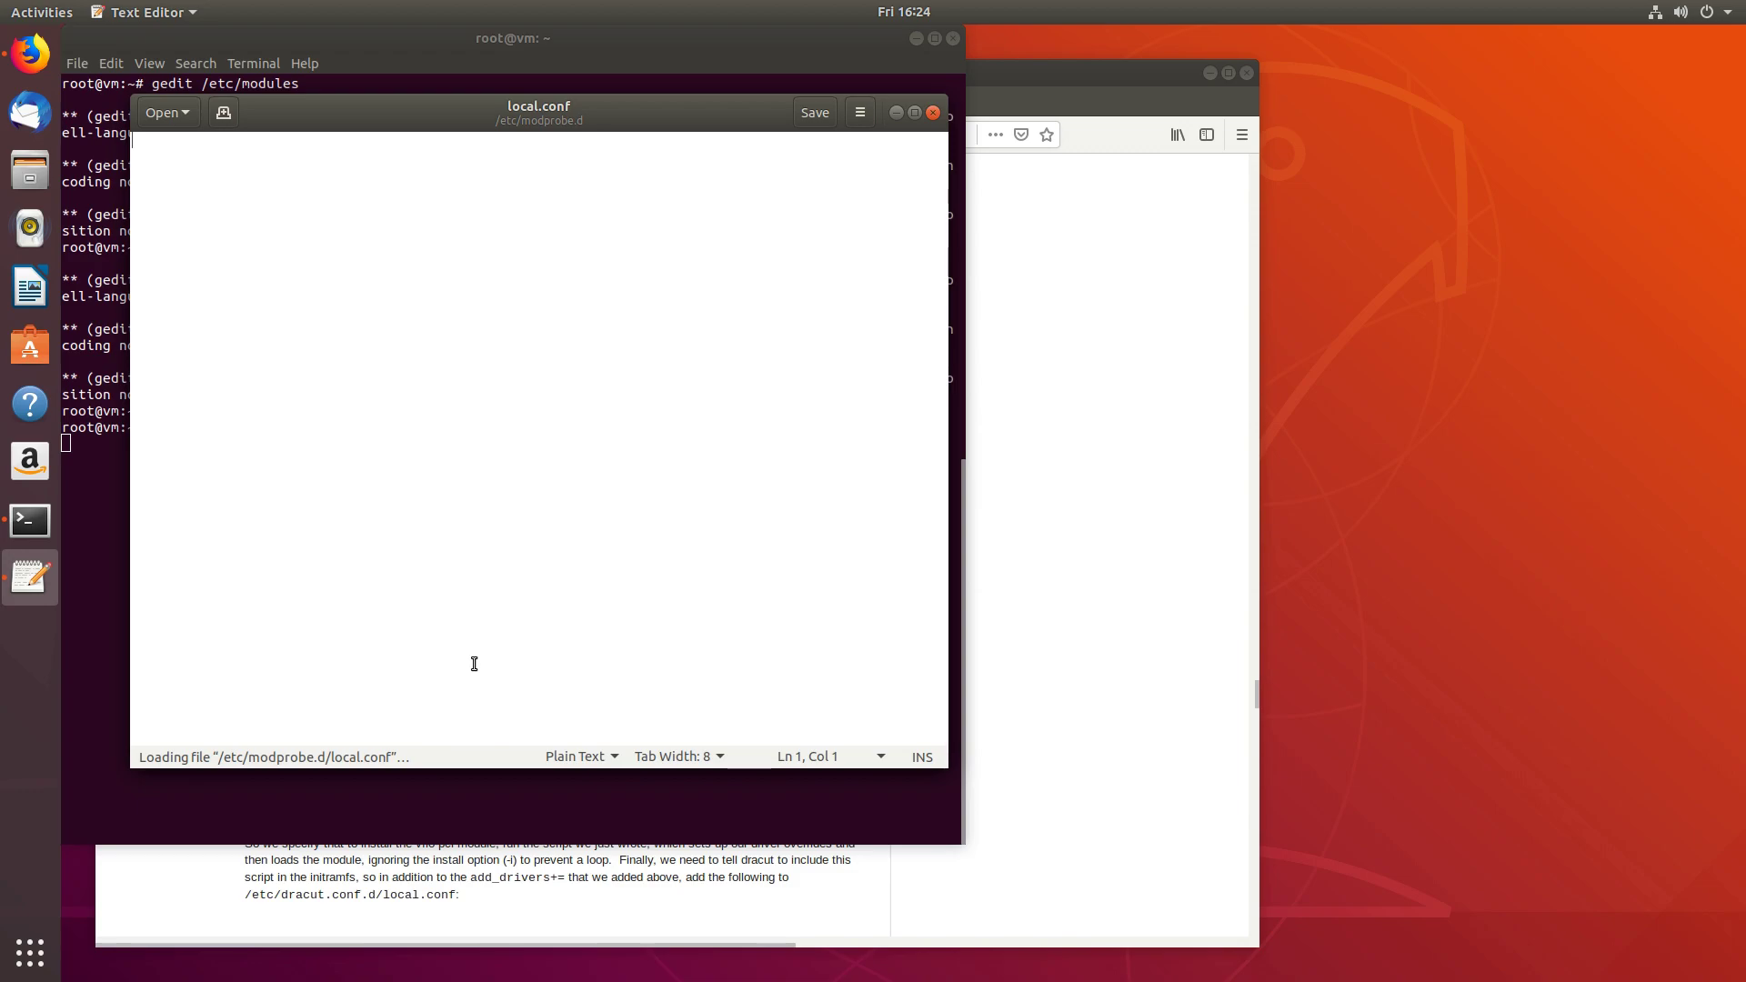
left_click(1147, 582)
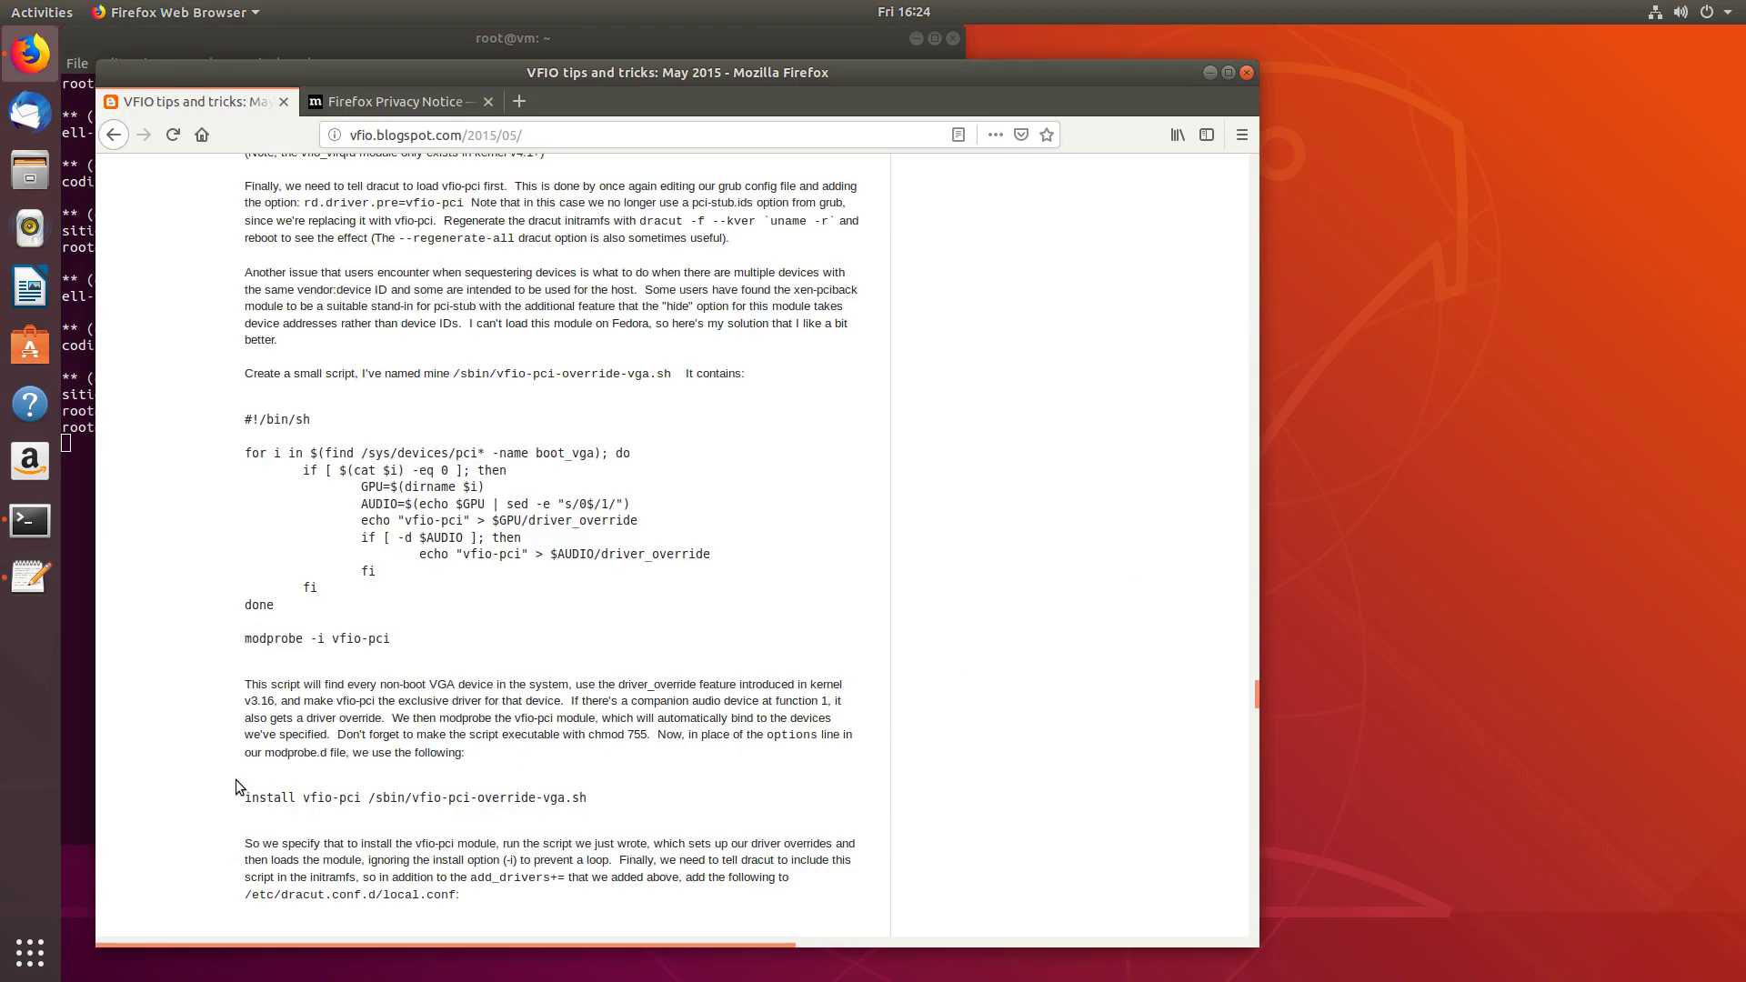
left_click_drag(242, 798, 571, 799)
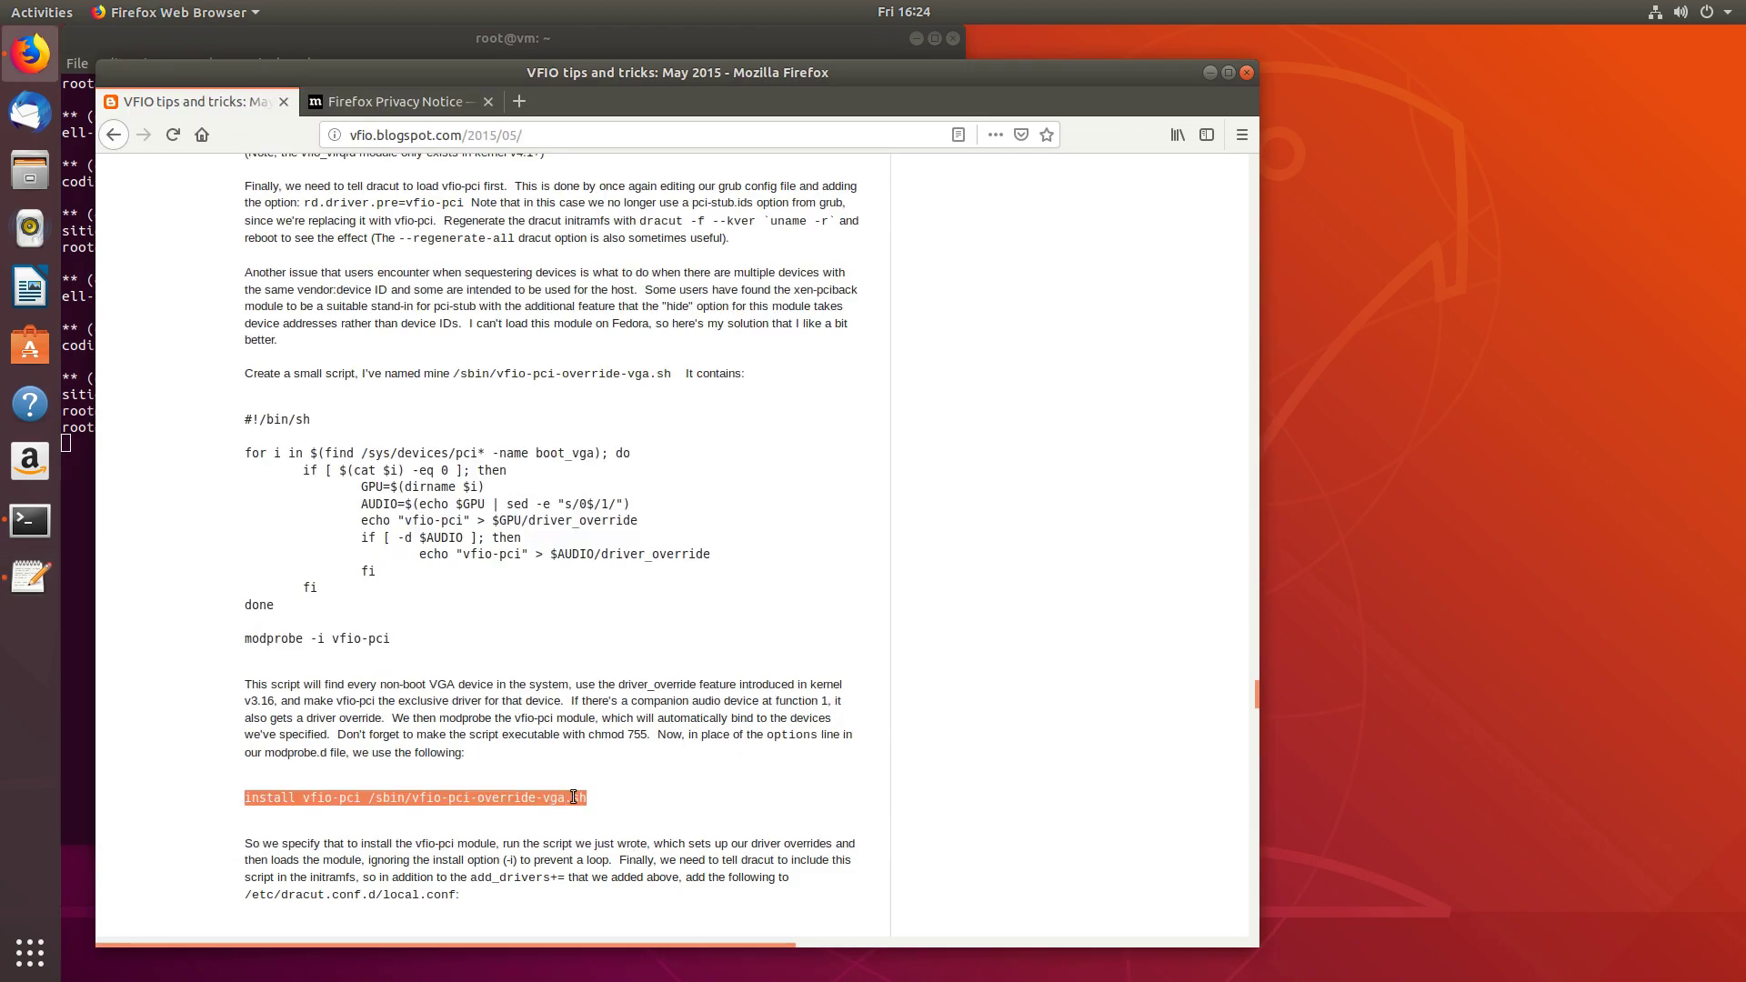
right_click(573, 797)
left_click(595, 808)
- Paste 'install vfio-pci /sbin/vfio-pci-override-vga.sh' into local.conf and save it
left_click(507, 40)
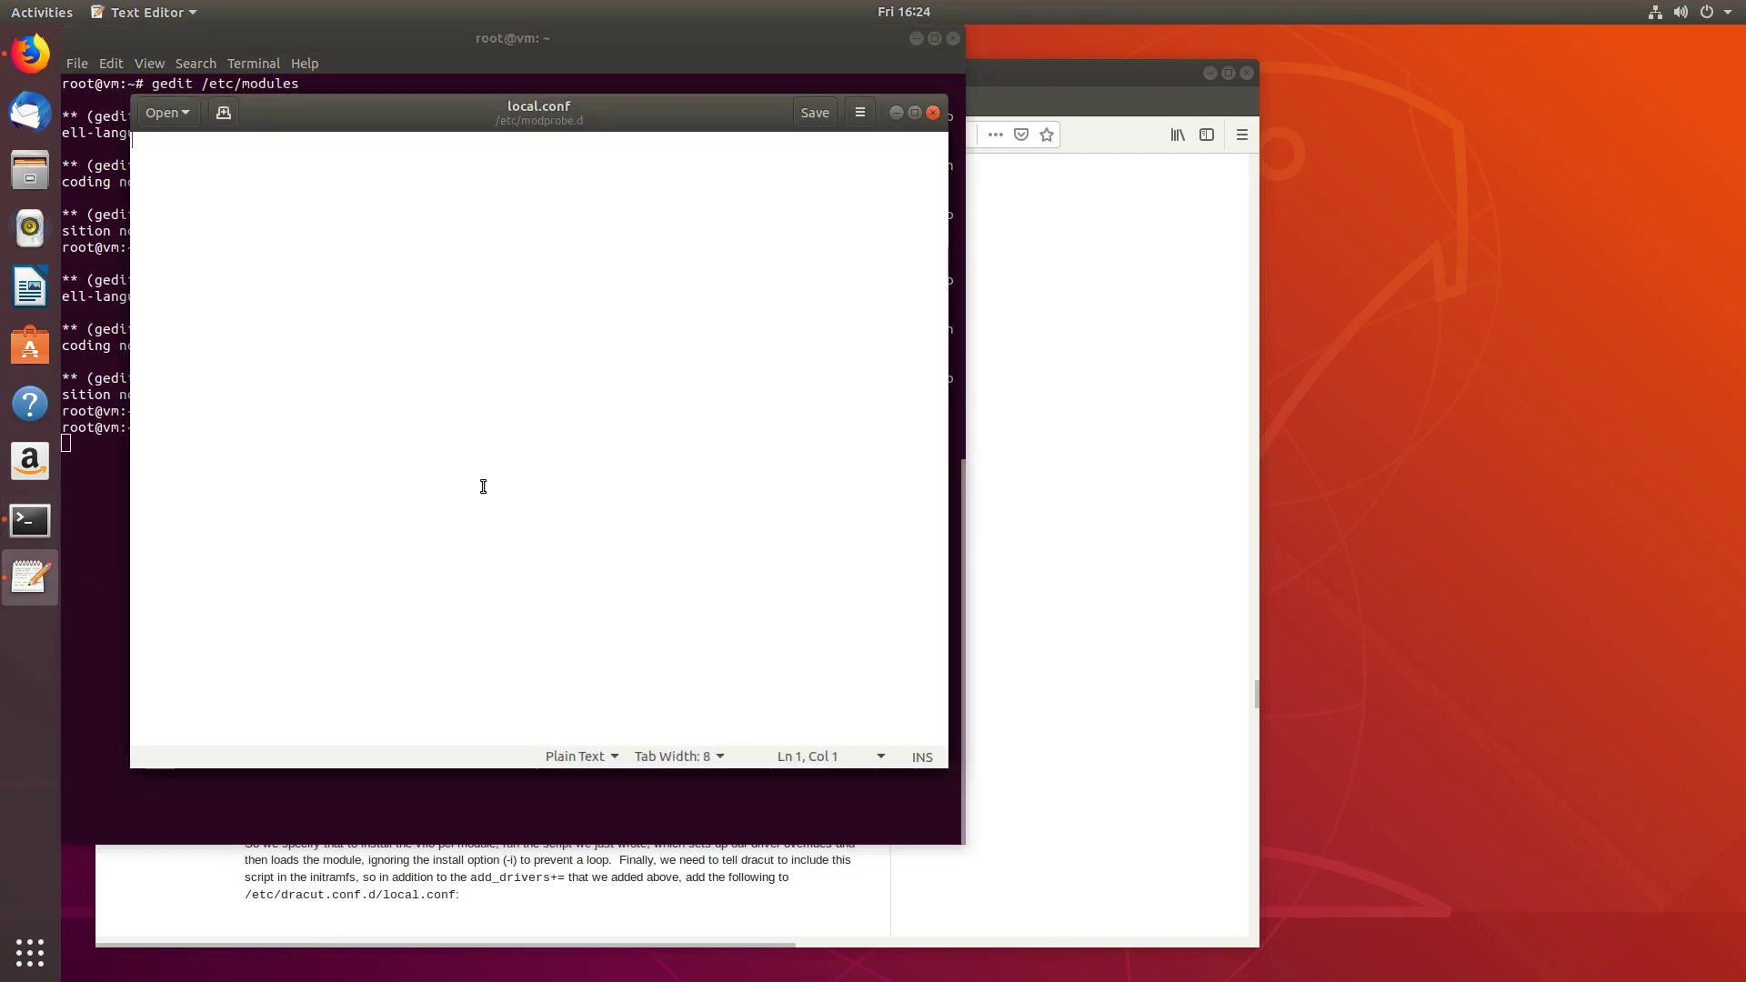
right_click(482, 486)
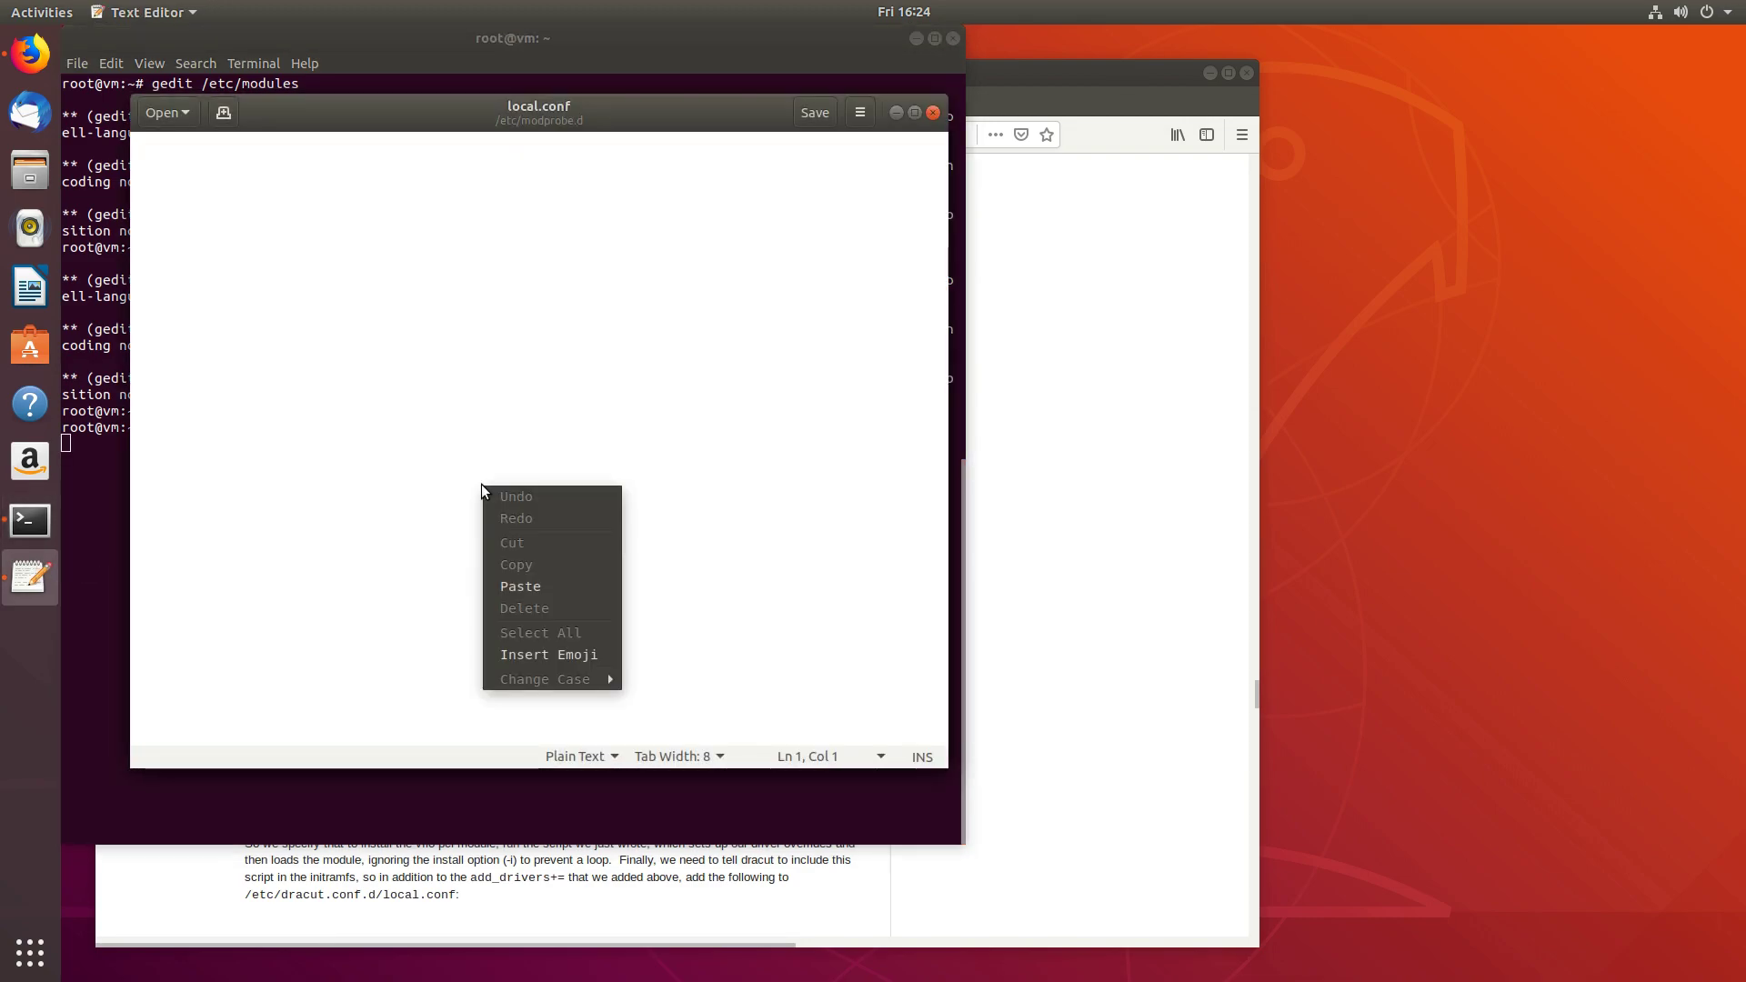
left_click(520, 586)
left_click(817, 117)
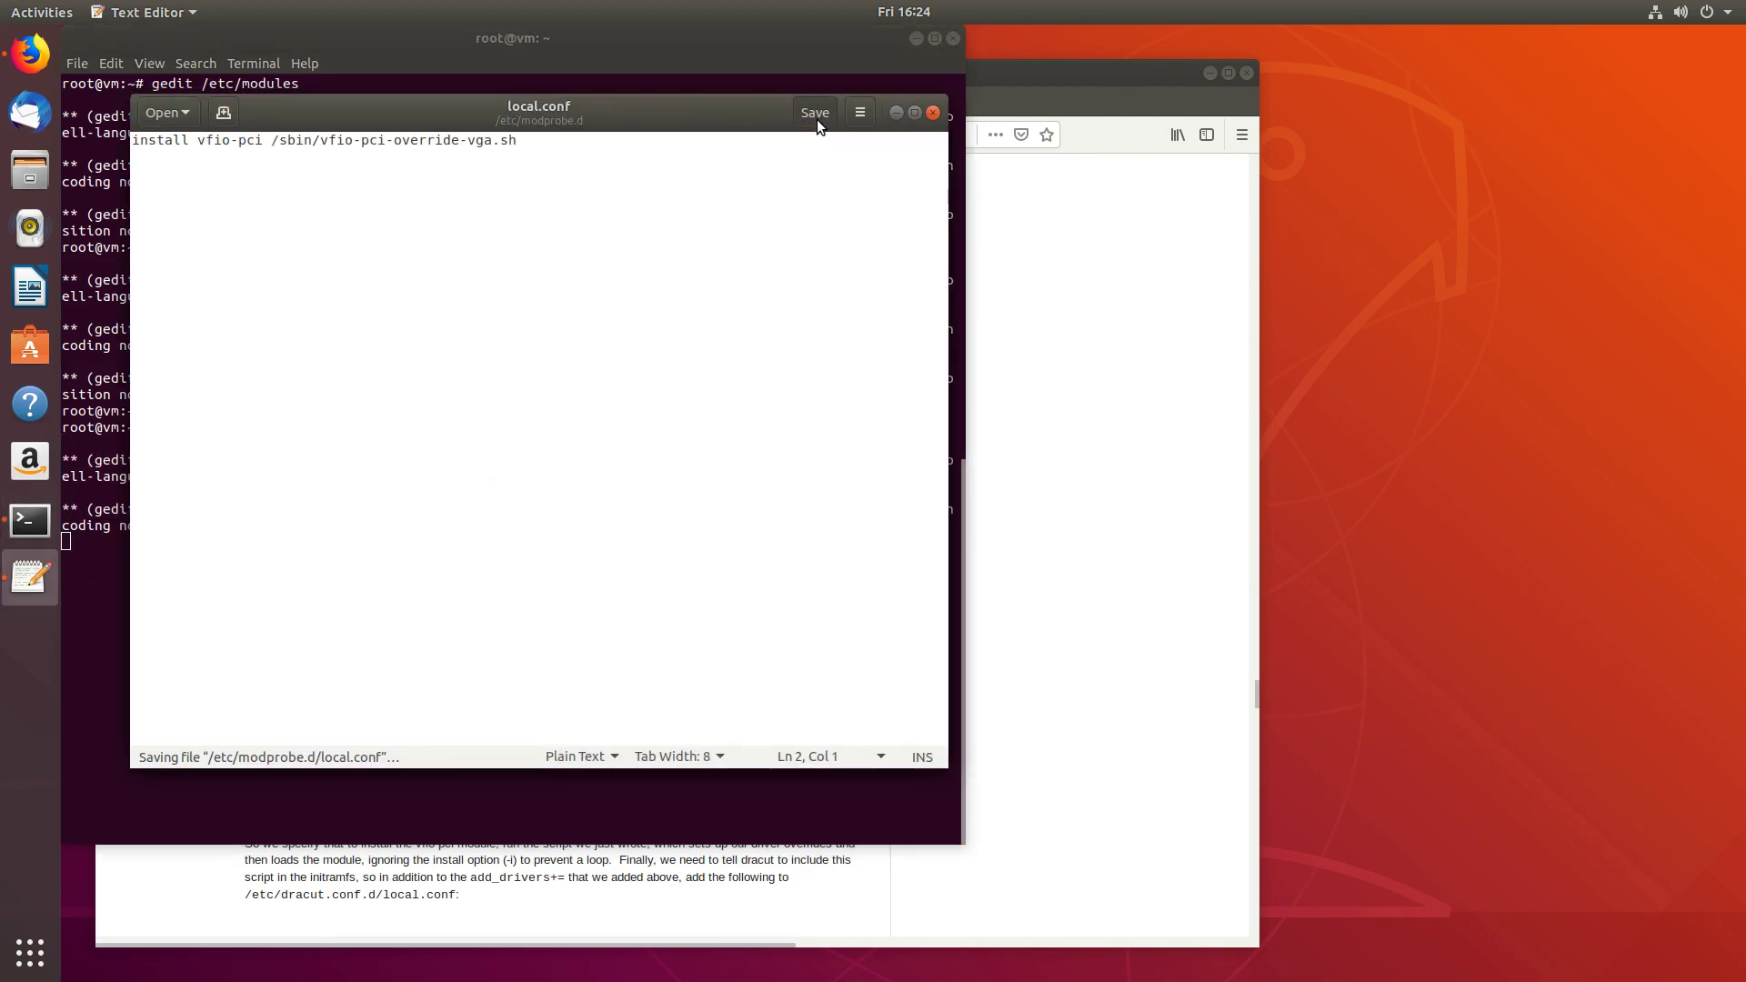
- Close local.conf and open /etc/initramfs-tools/modules in gedit
left_click(934, 112)
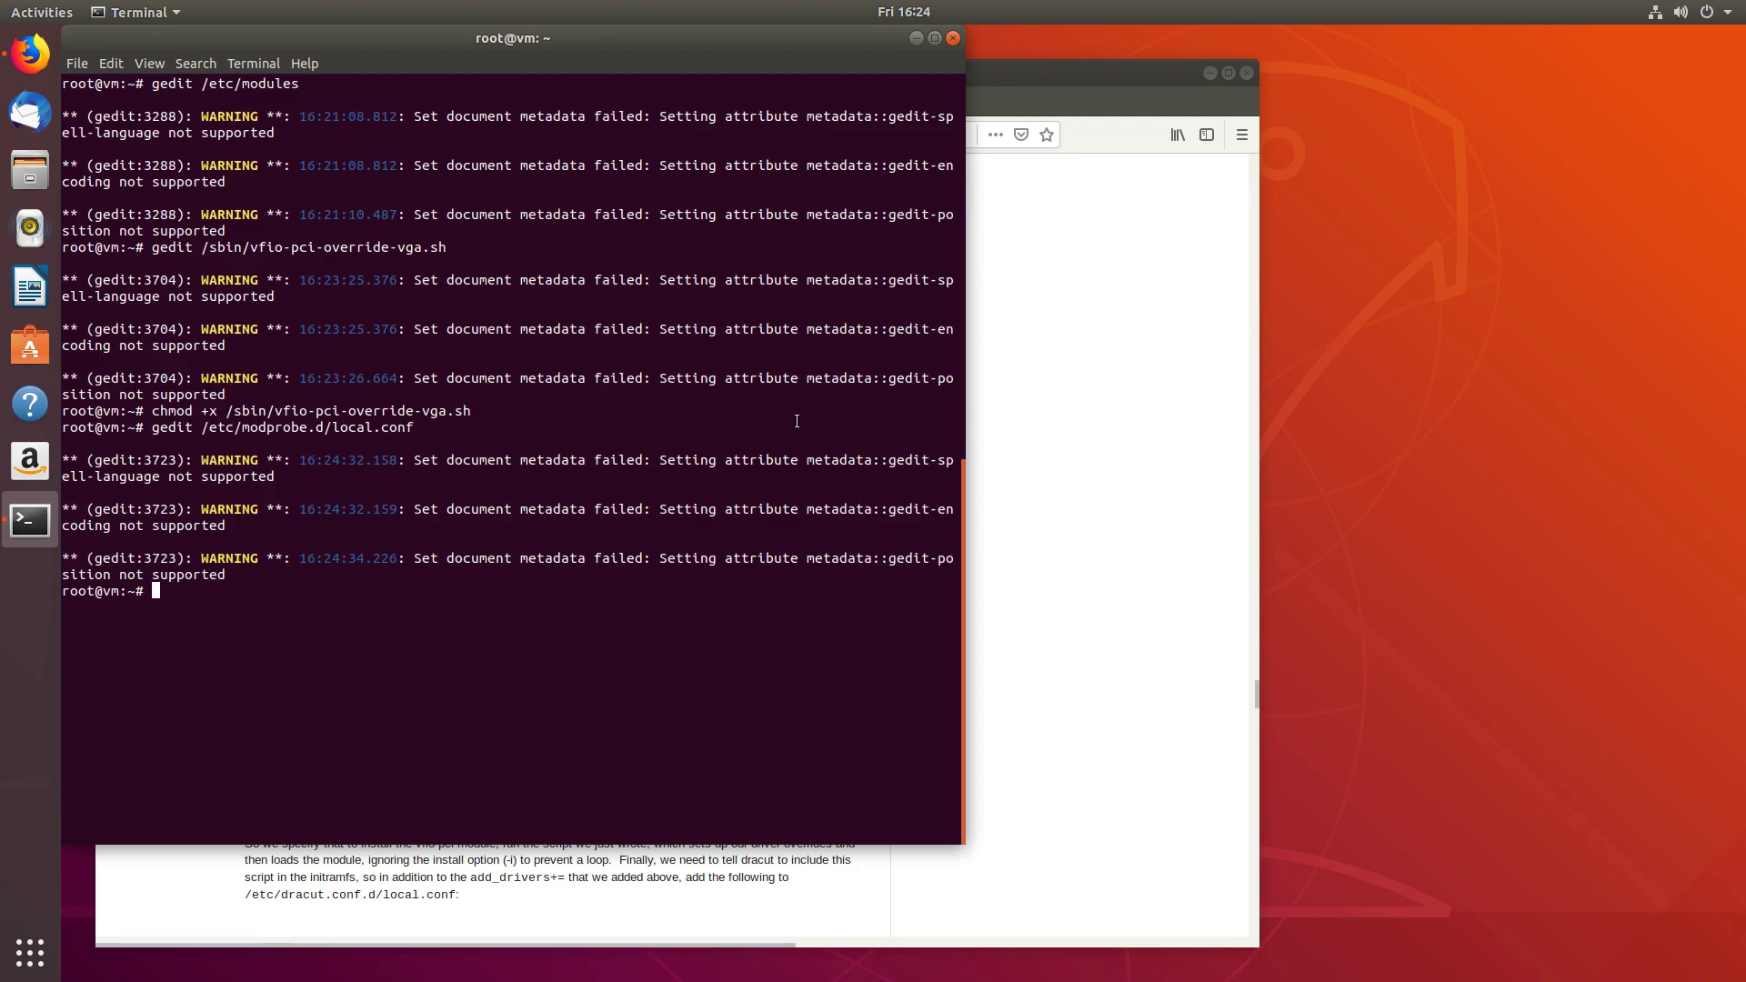
type("gedit /etc/initra")
key("Tab")
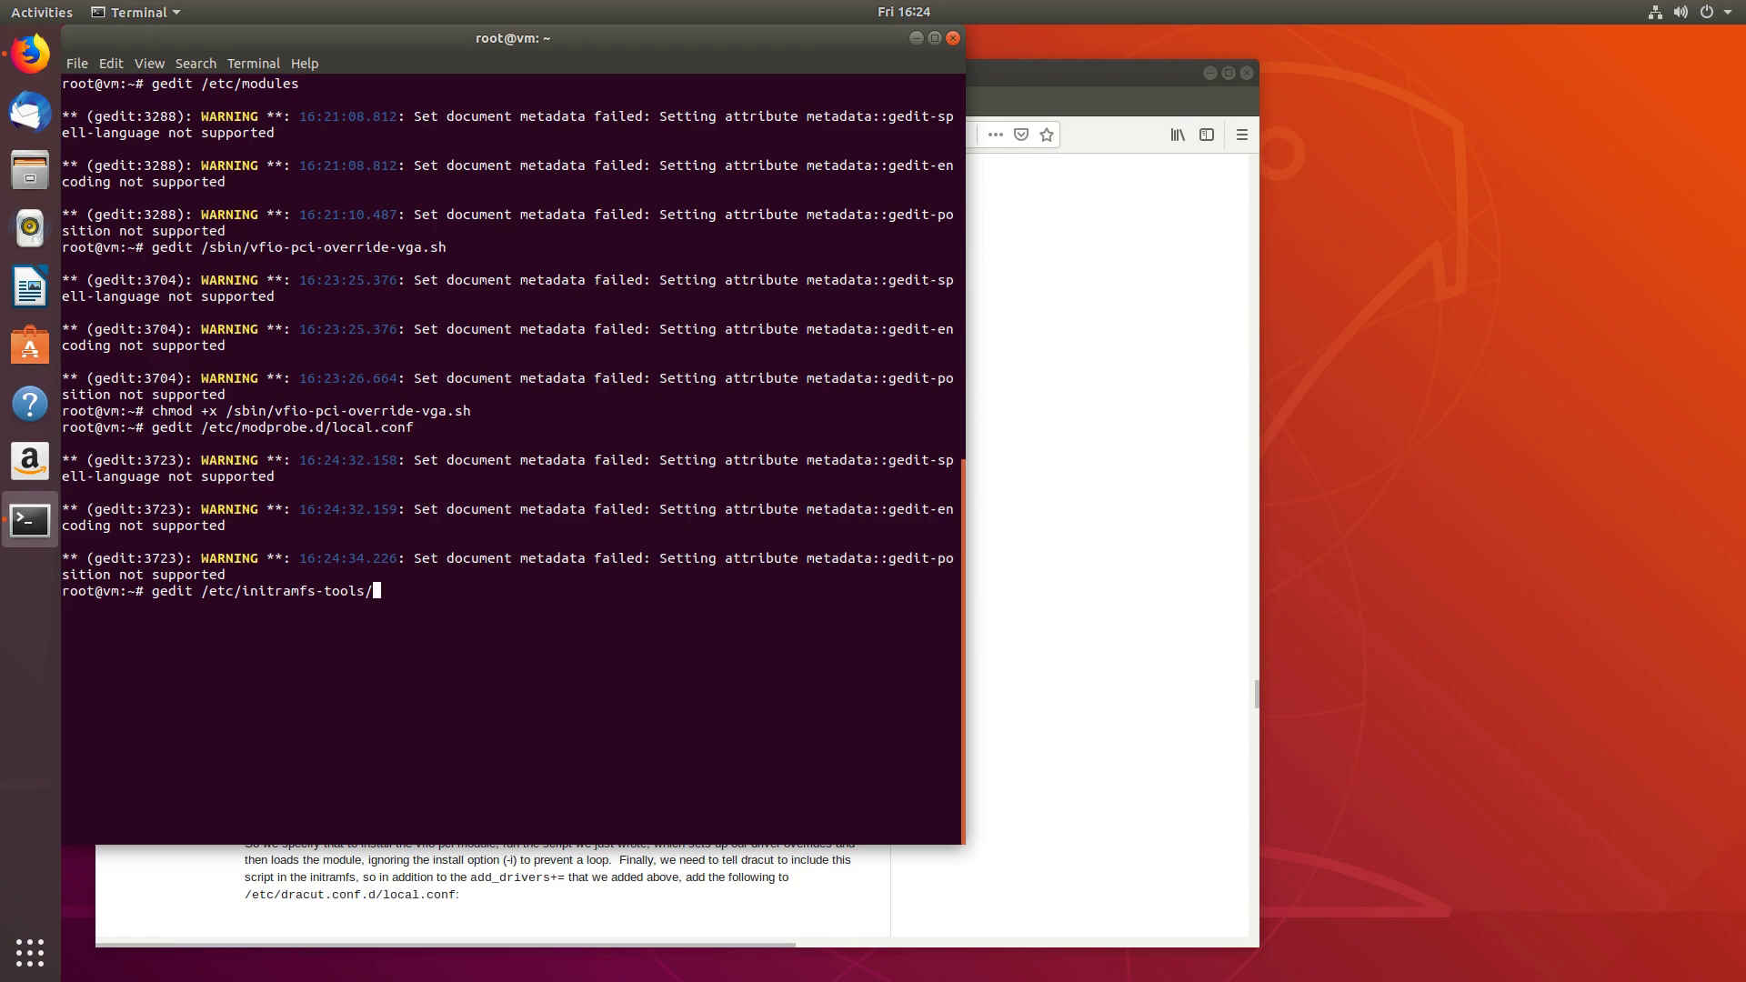
type("mod")
key("Tab")
key("Return")
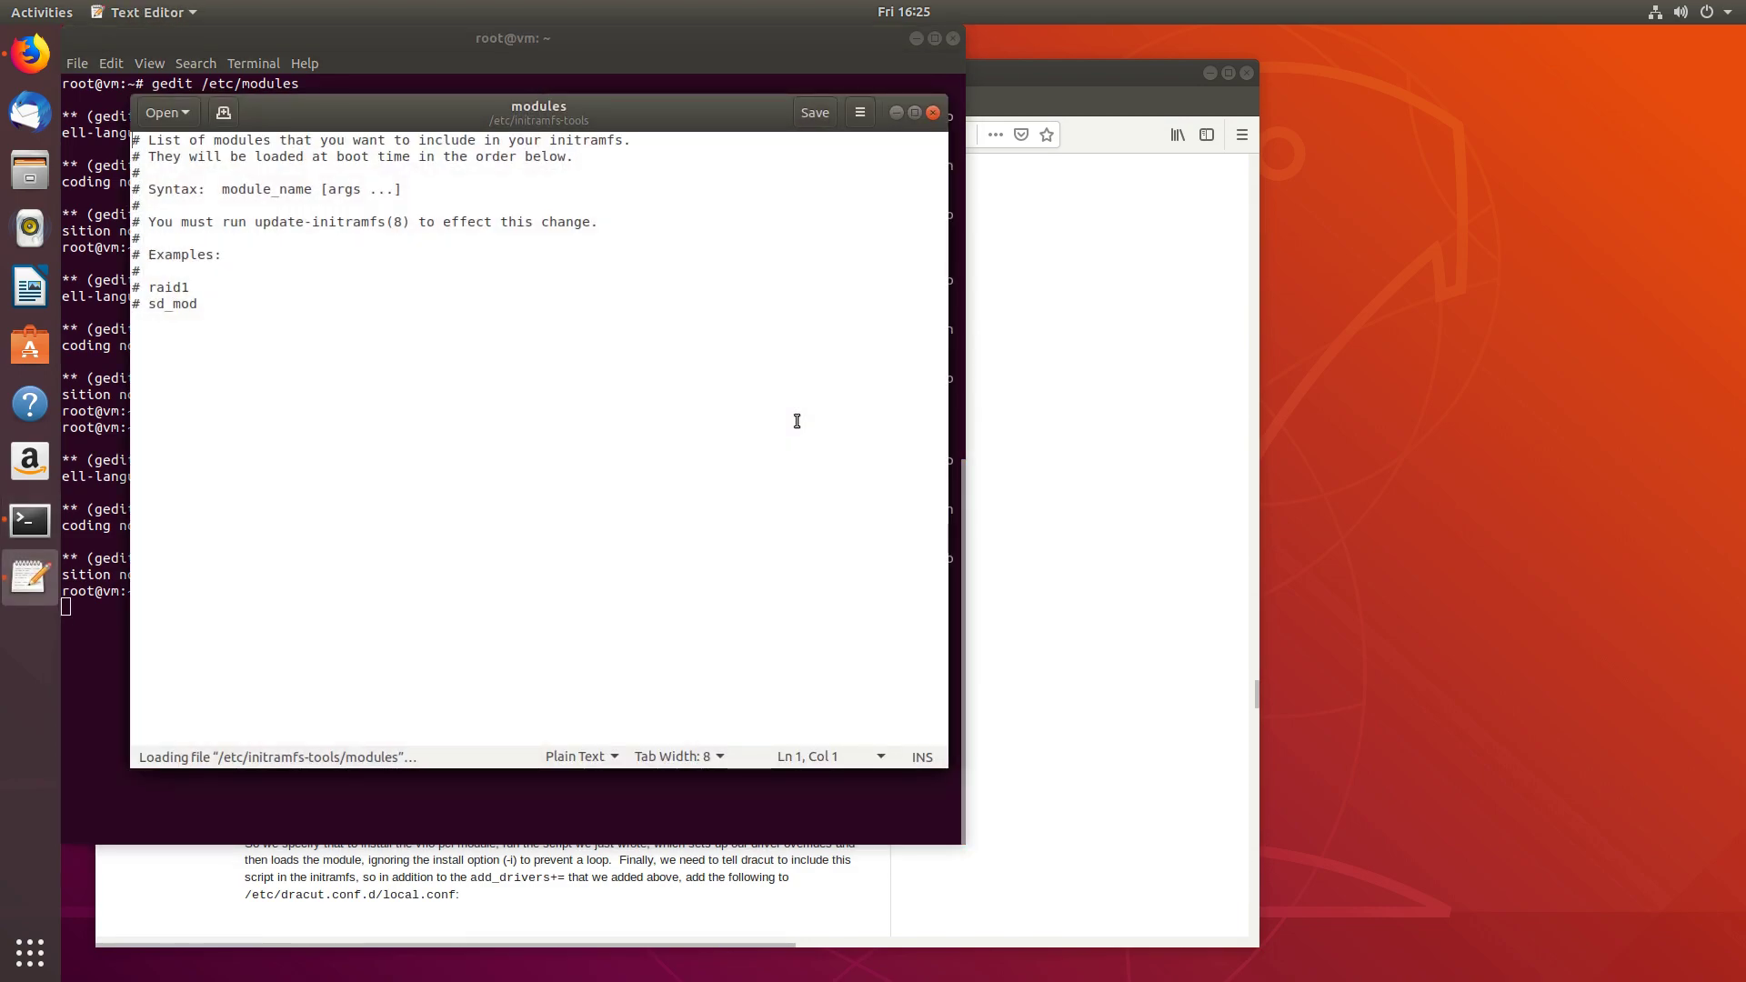
- Copy the install_items line from the VFIO blog page
left_click(724, 889)
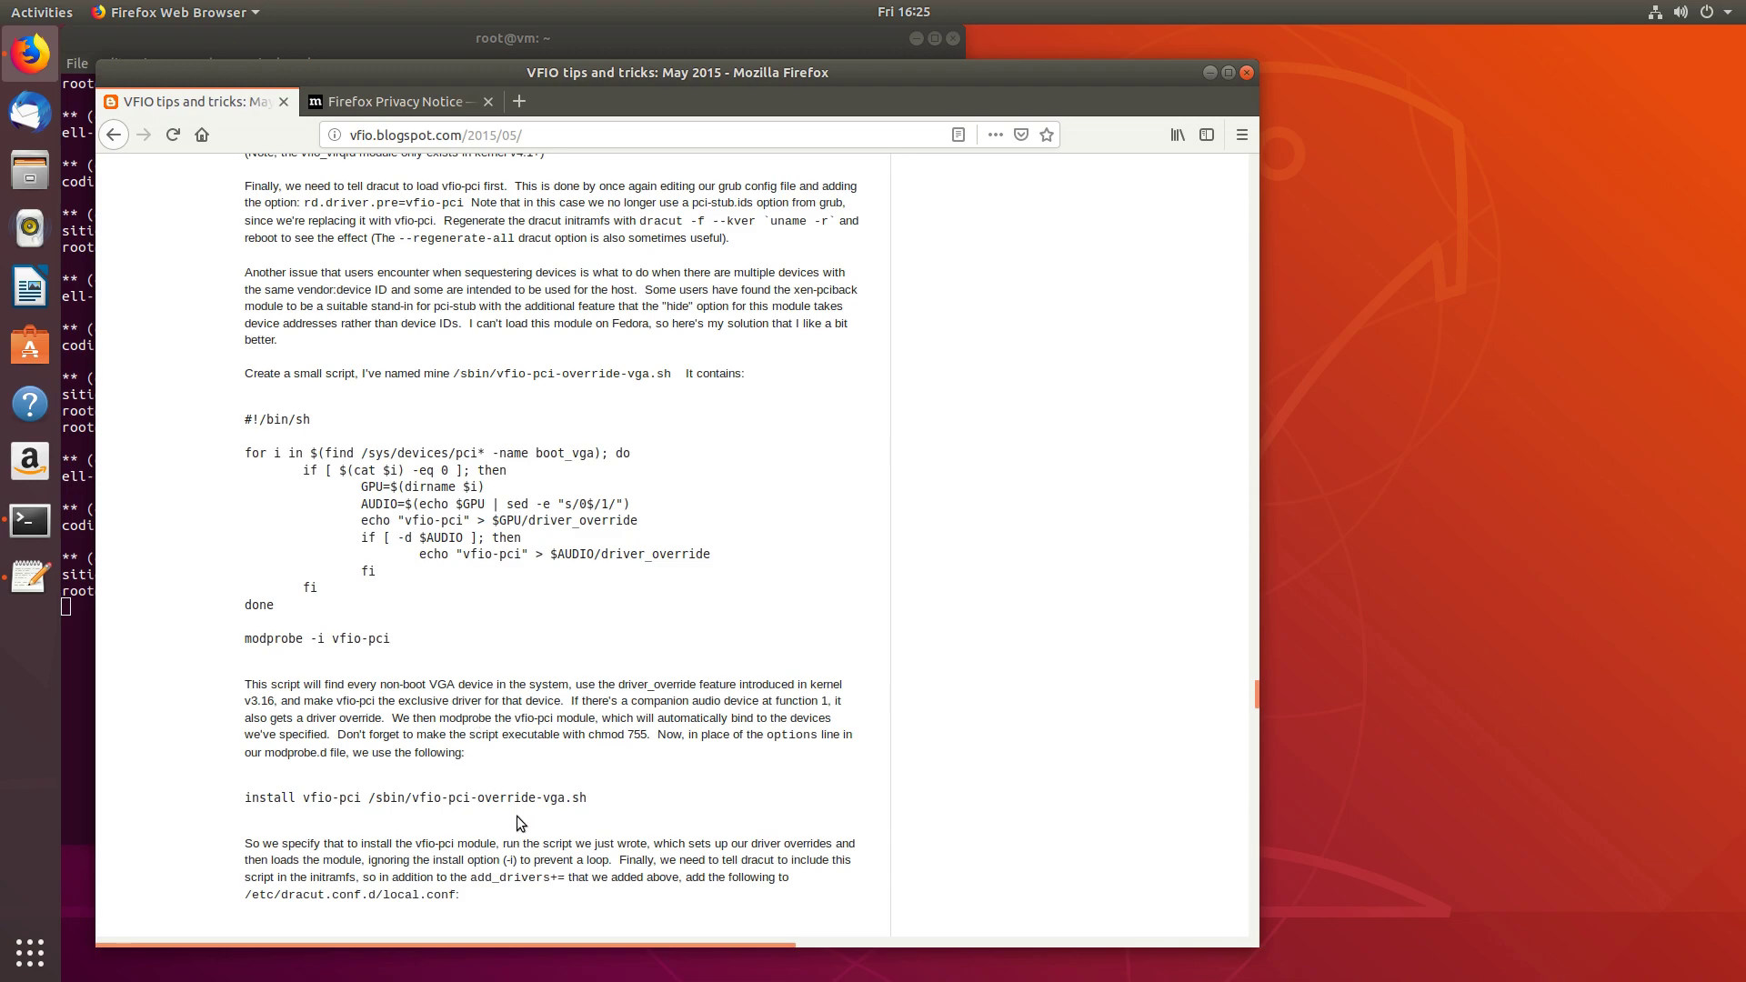
scroll(525, 809, "down", 2)
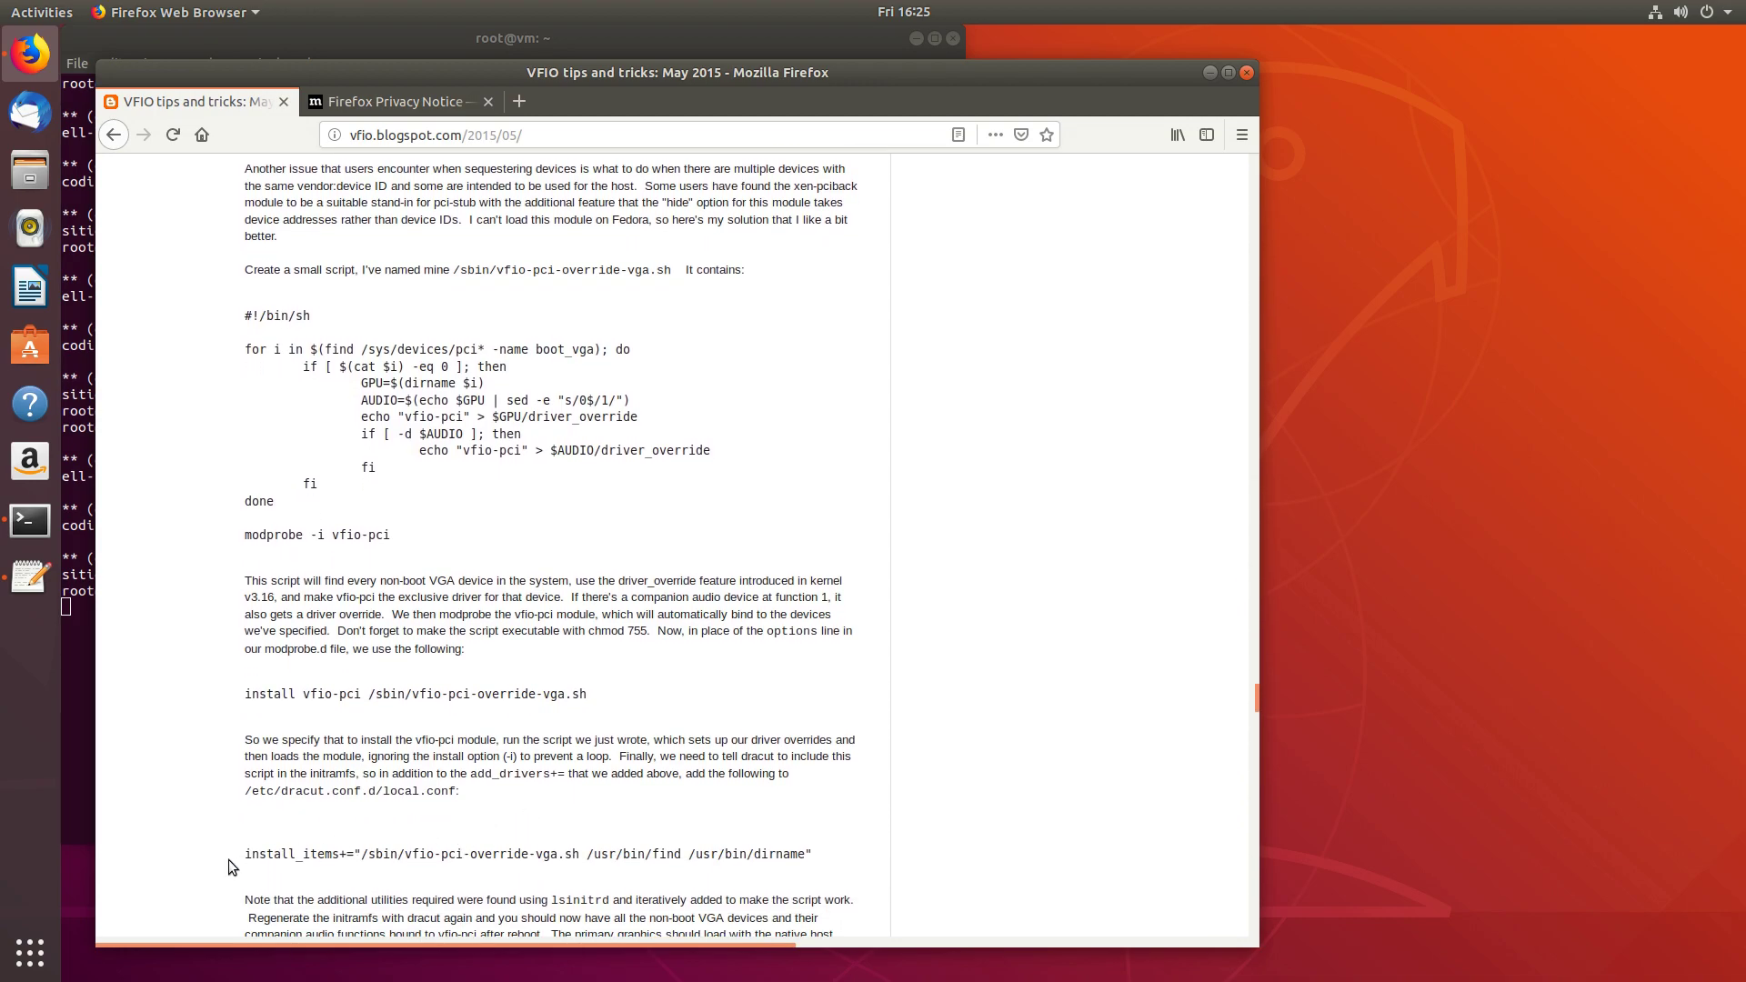
left_click_drag(242, 854, 871, 858)
right_click(765, 853)
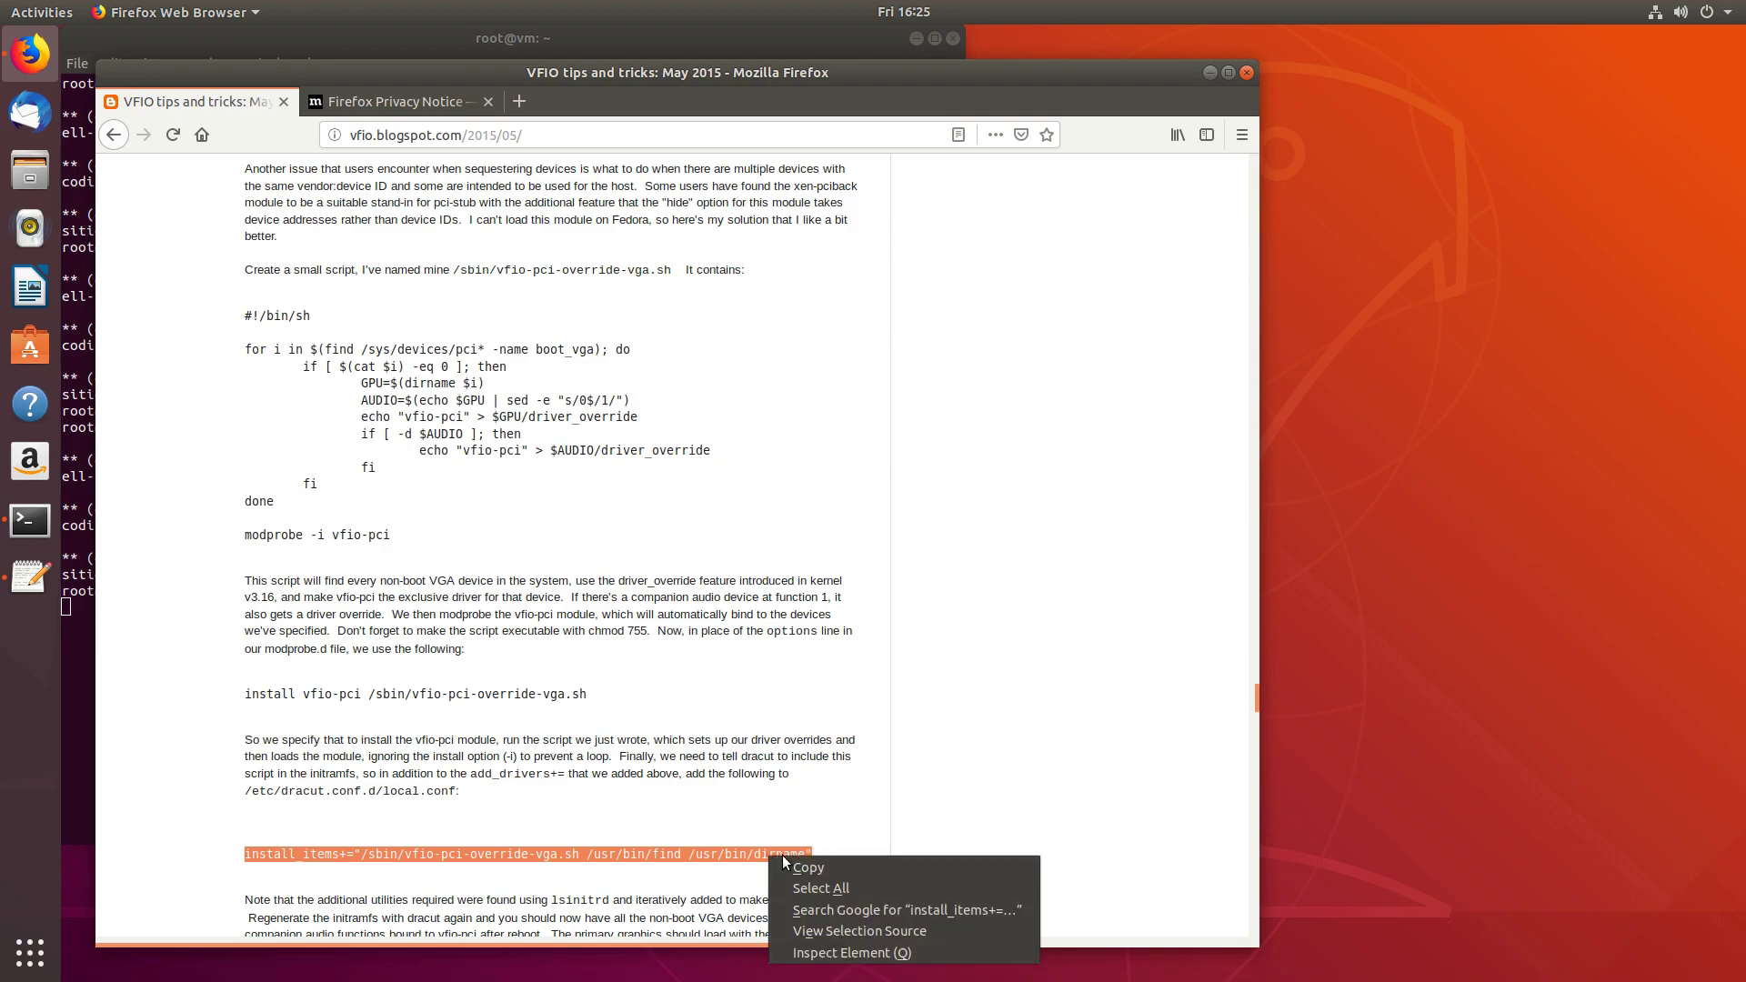
left_click(783, 863)
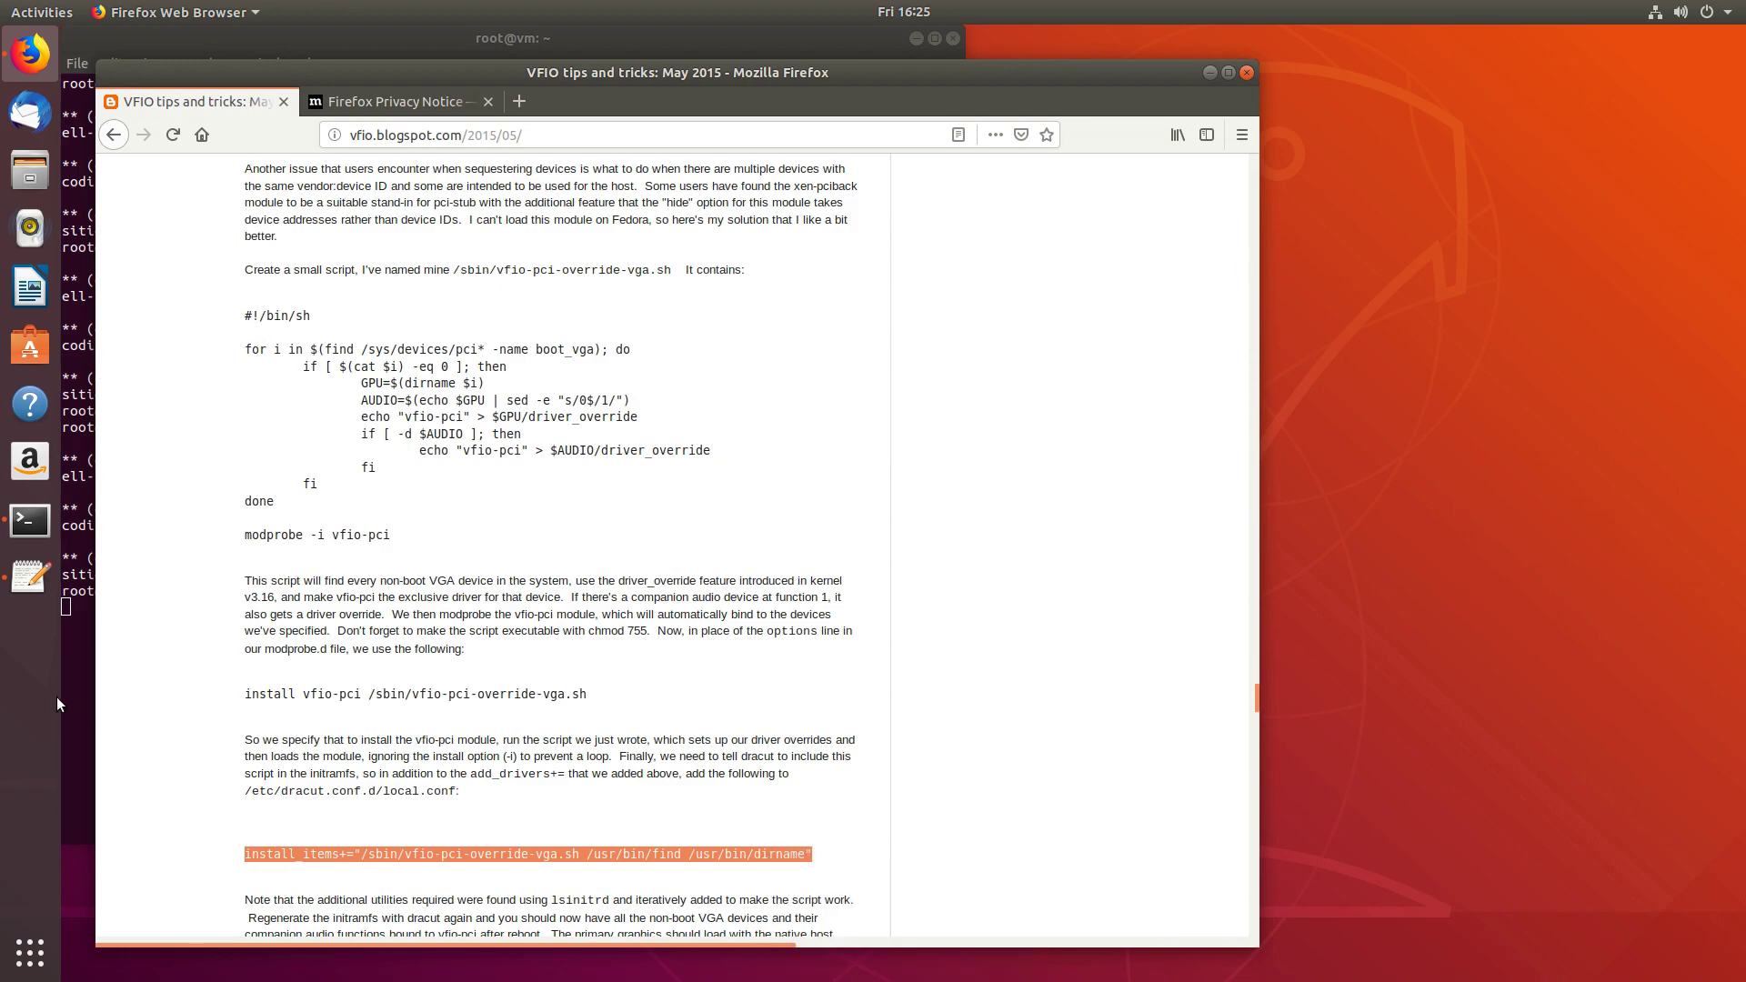
- Paste the install_items line on a new line at the end of modules, save, and close gedit
left_click(30, 578)
left_click(363, 421)
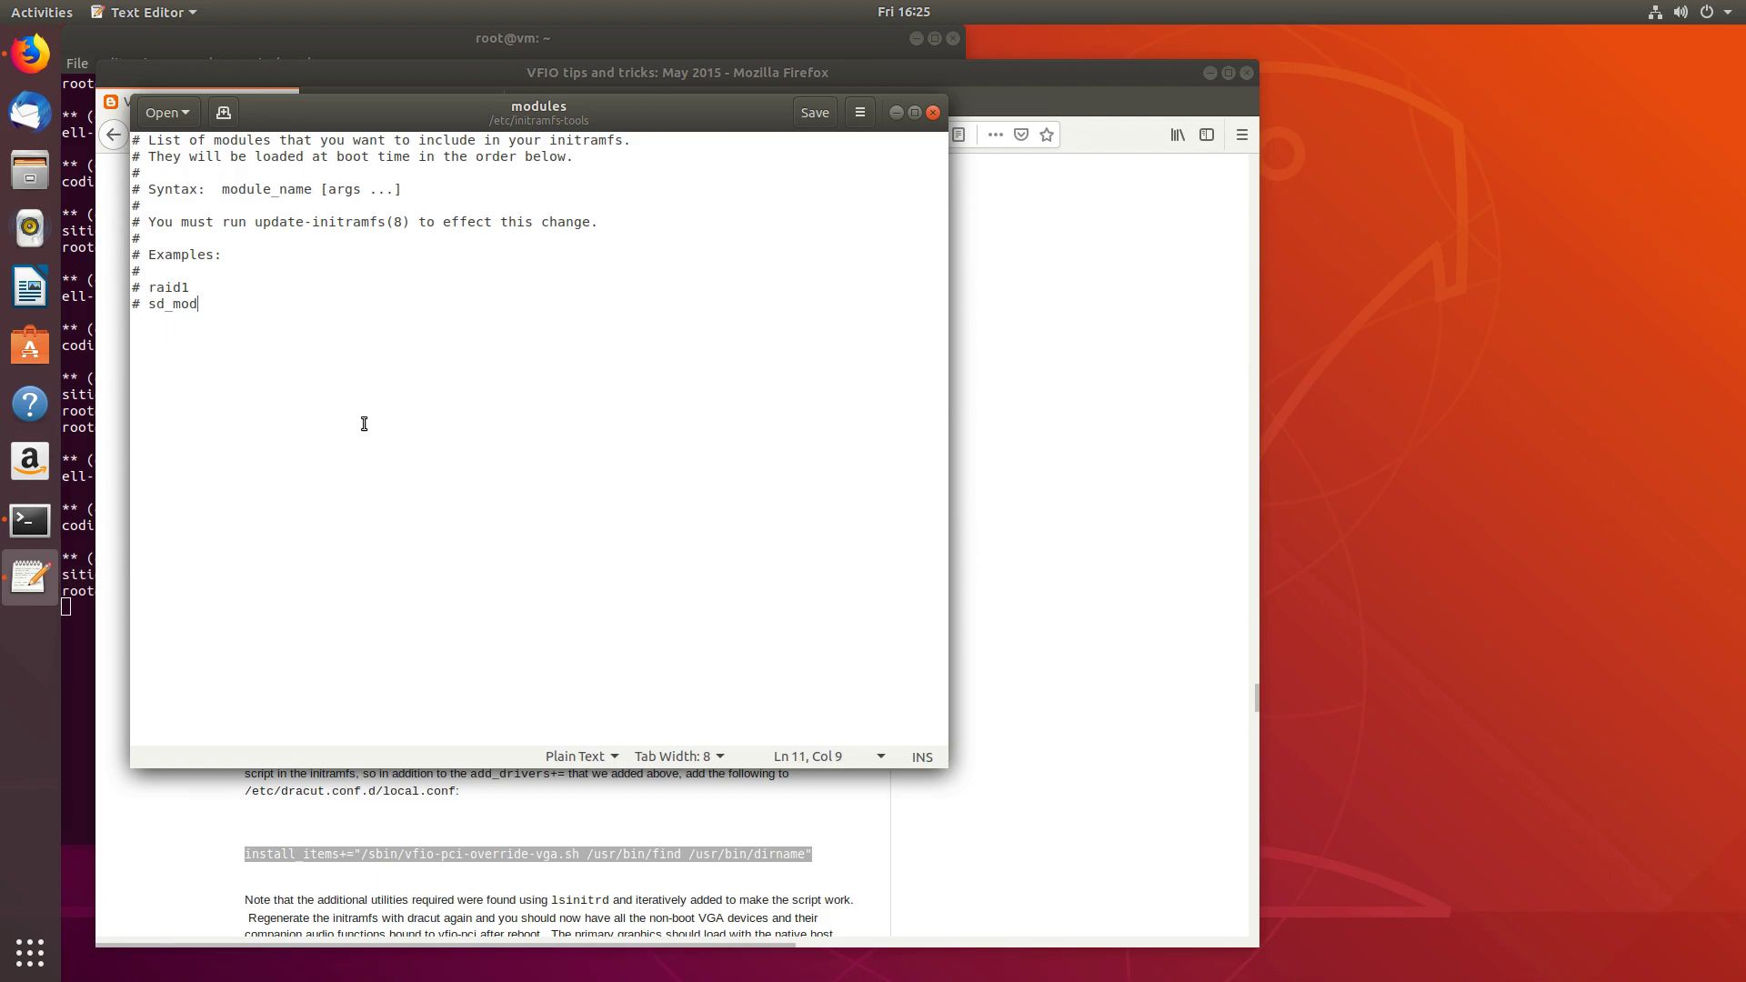
key("Return")
key("Return")
right_click(361, 422)
left_click(427, 525)
left_click(806, 115)
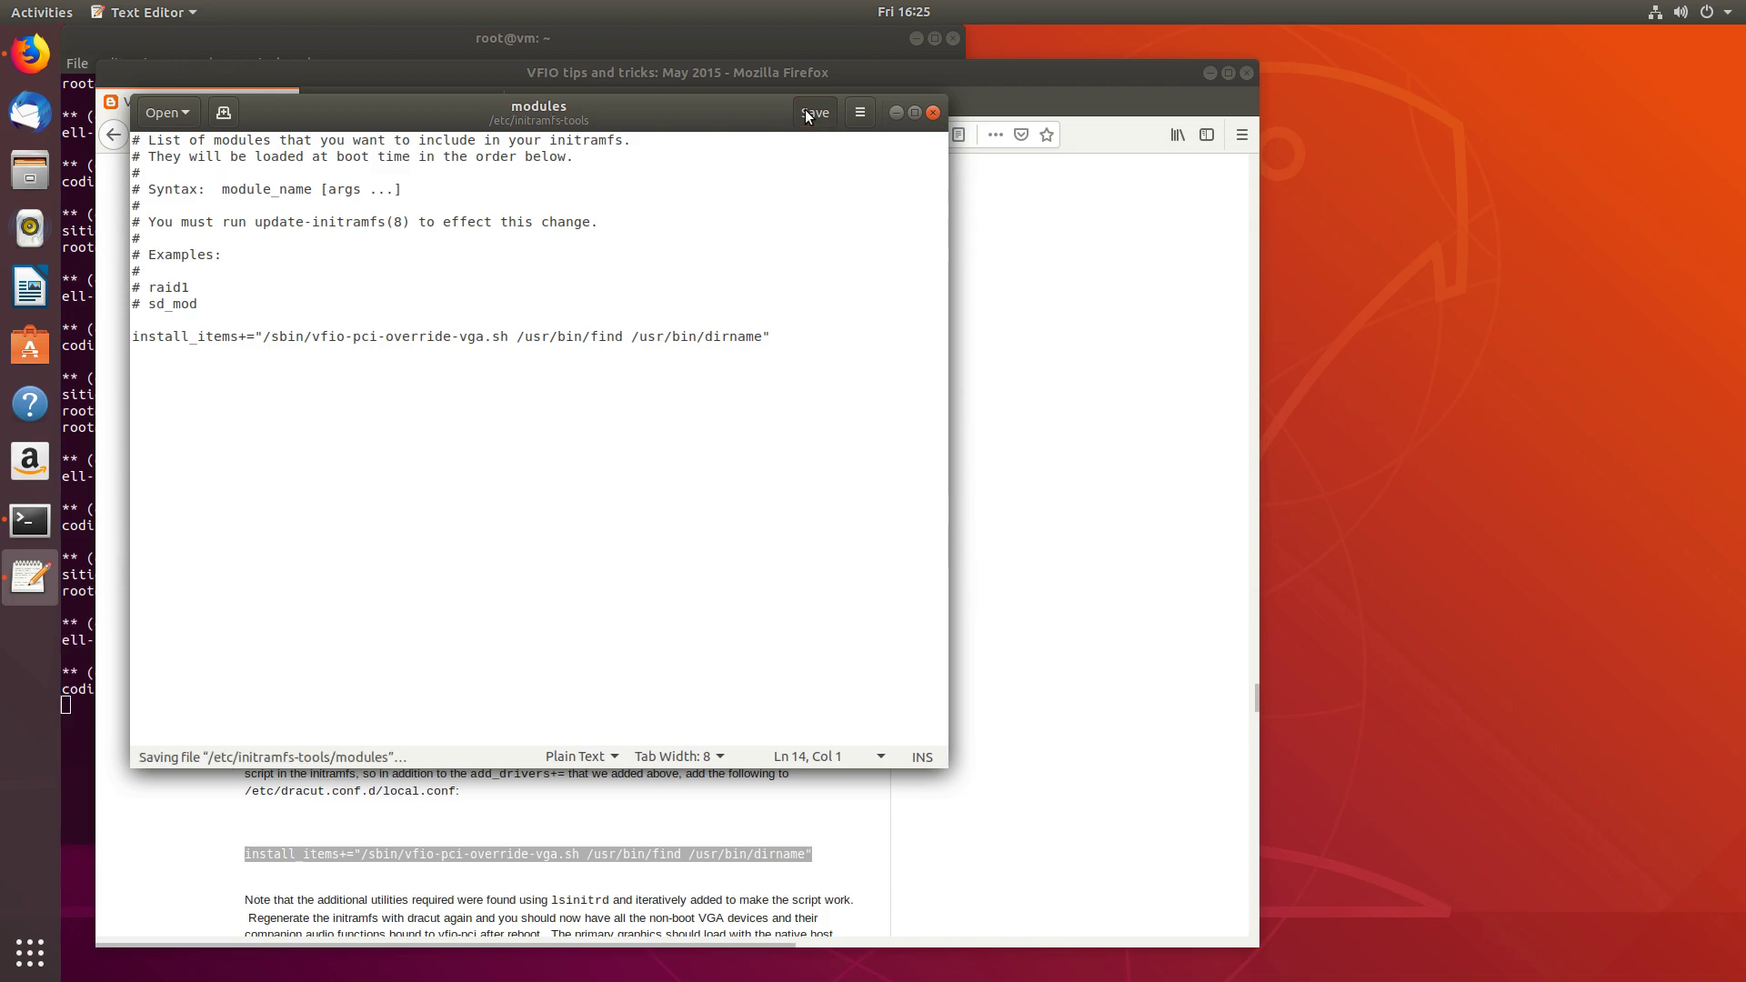
left_click(932, 115)
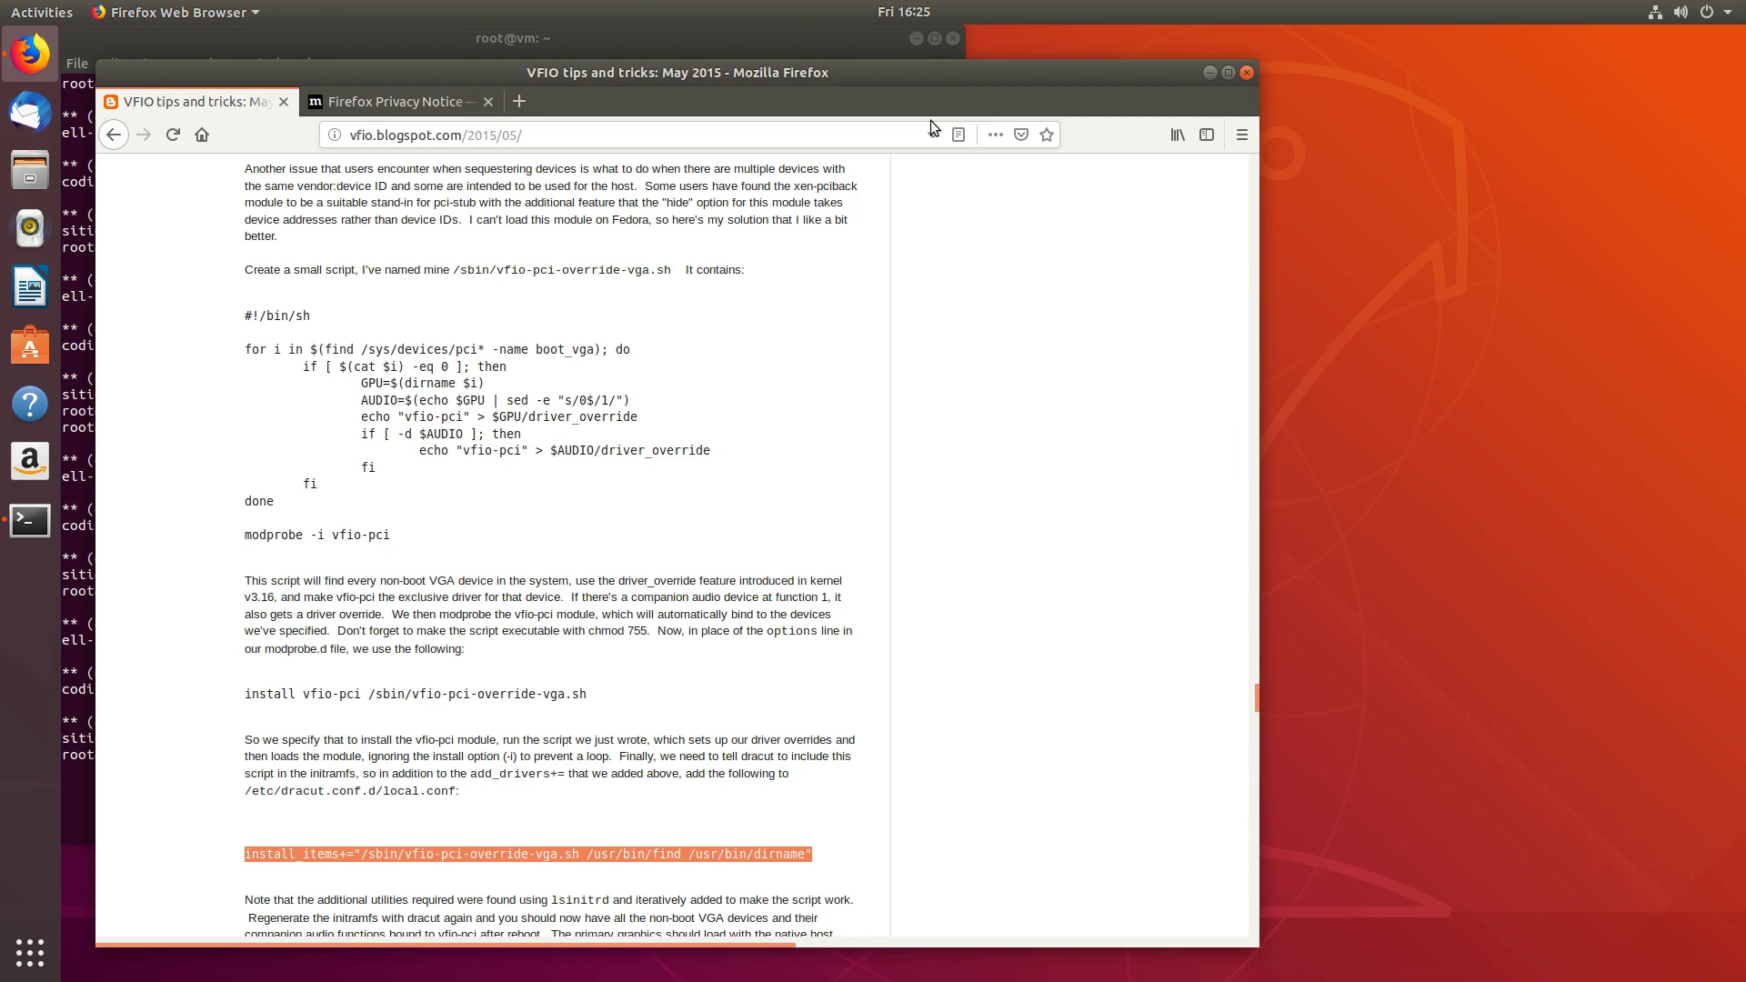
- Regenerate the initramfs with update-initramfs -u
left_click(270, 40)
type("update")
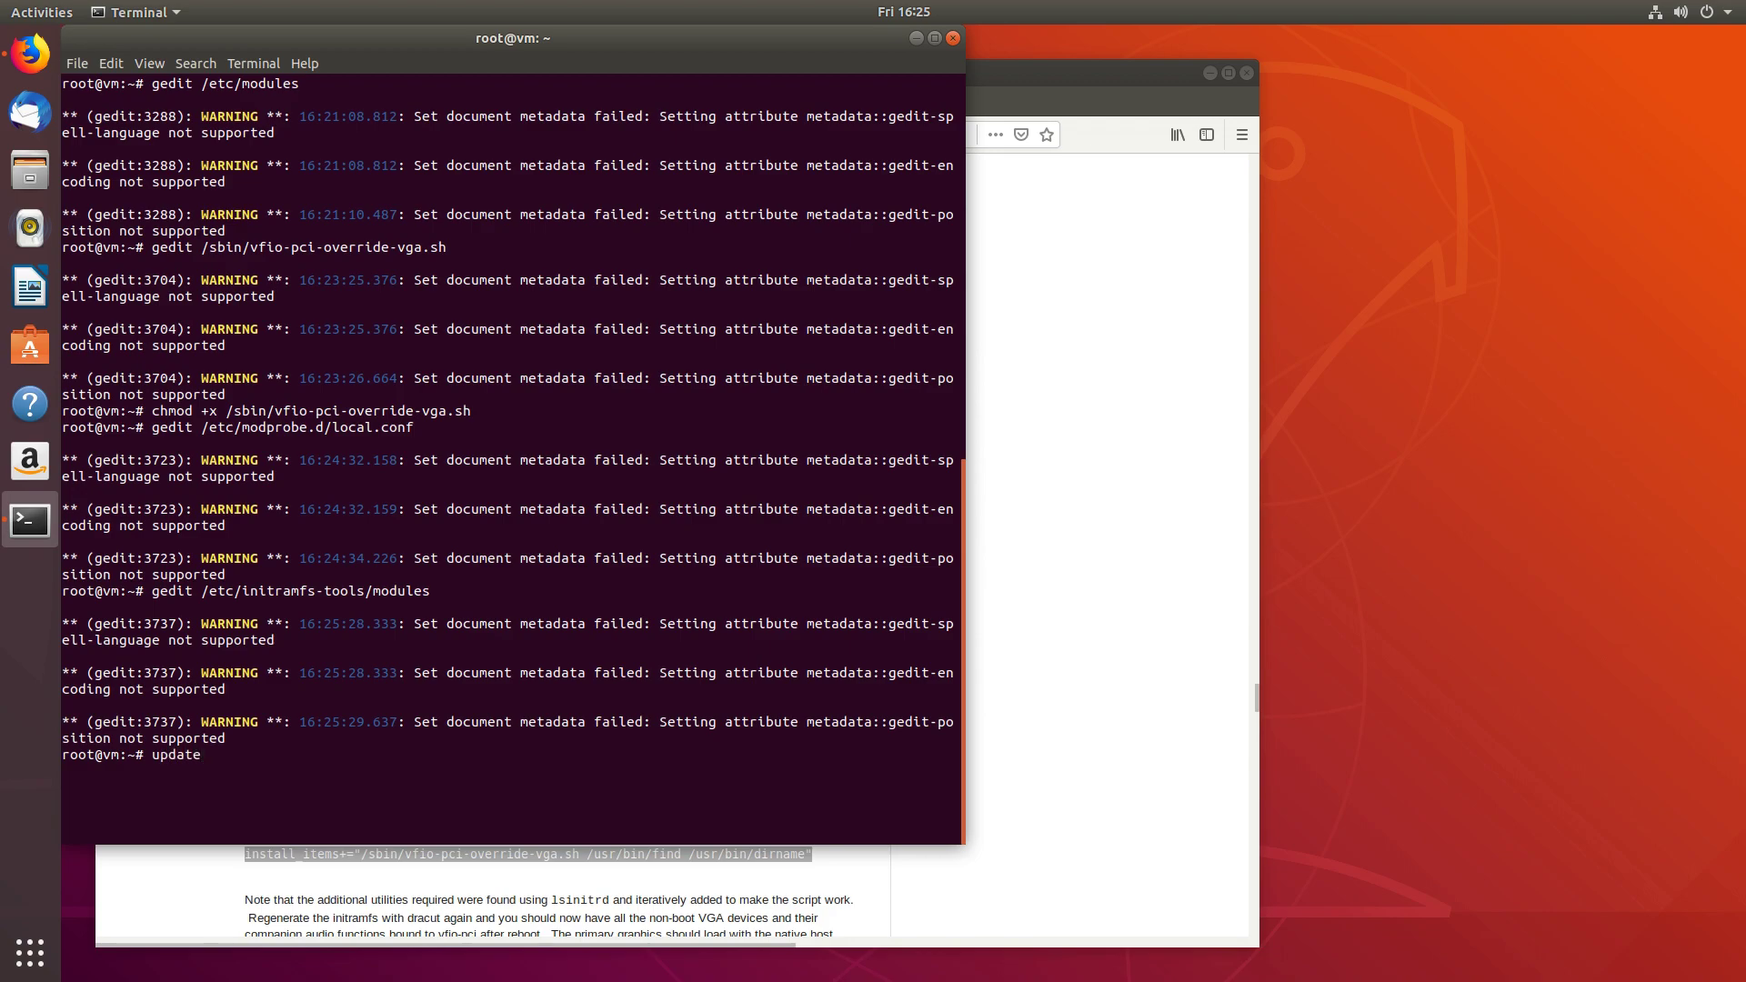
type("-initramfs -u")
key("Return")
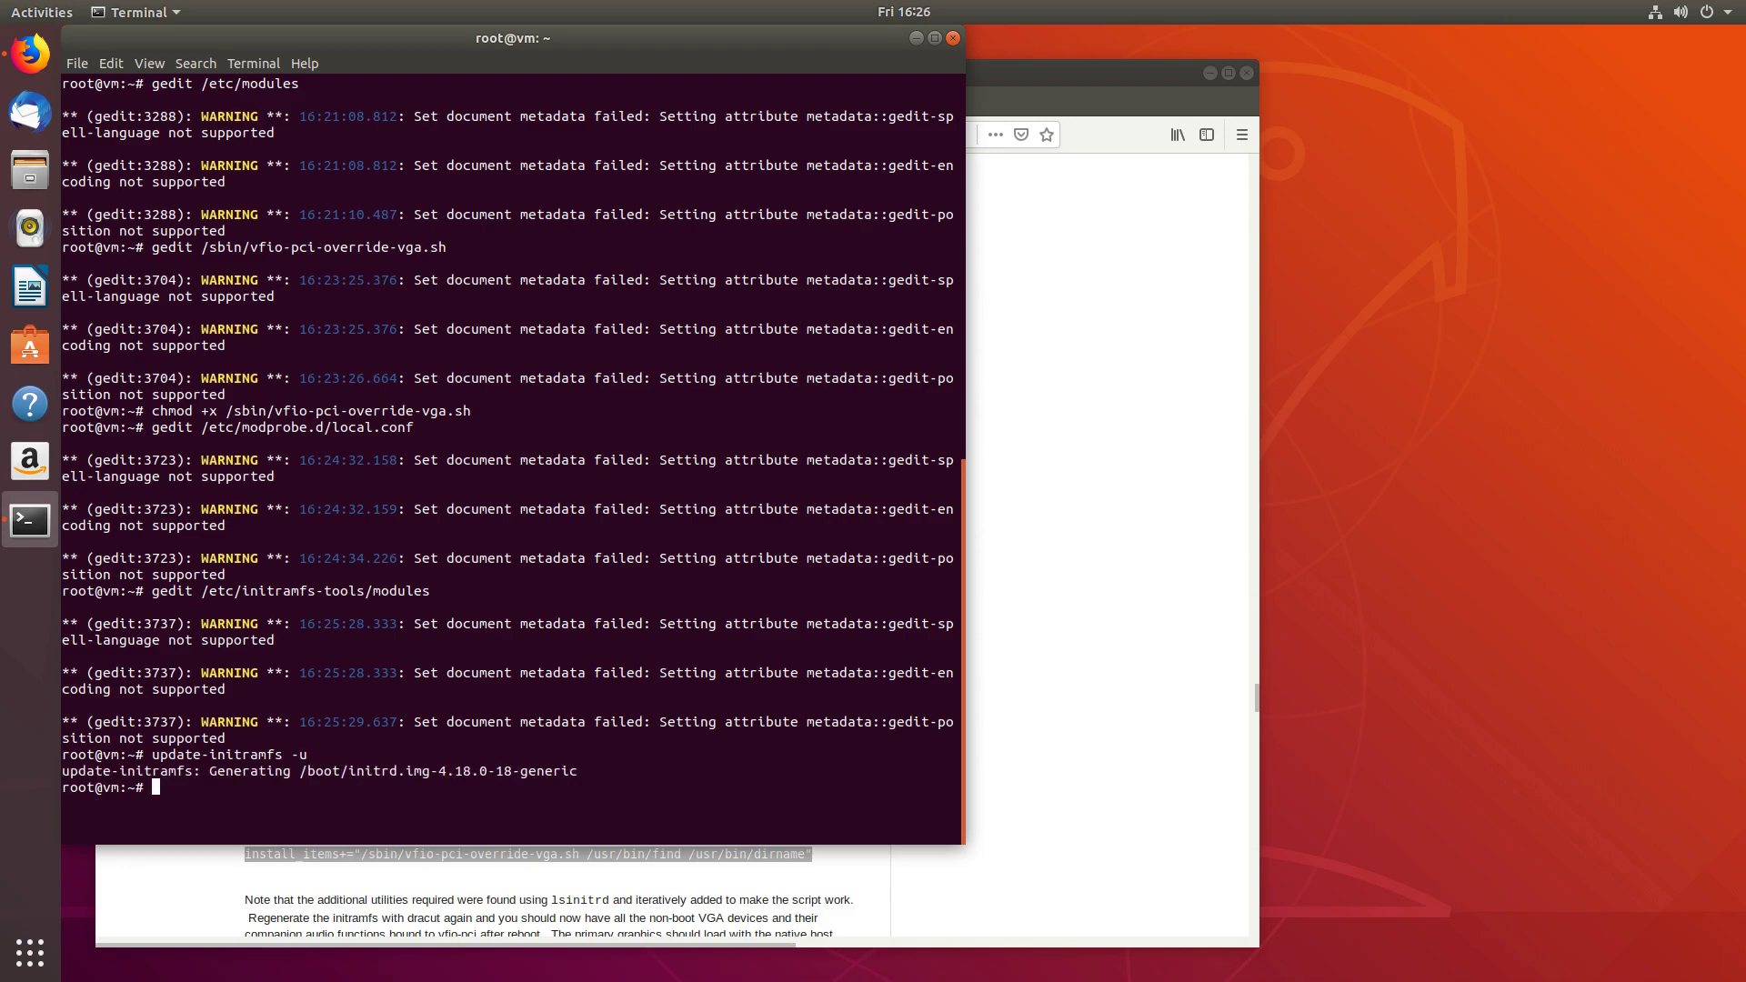
- Install qemu-utils, virt-manager and ovmf with apt, then reboot the machine
type("apt install qemu-utils")
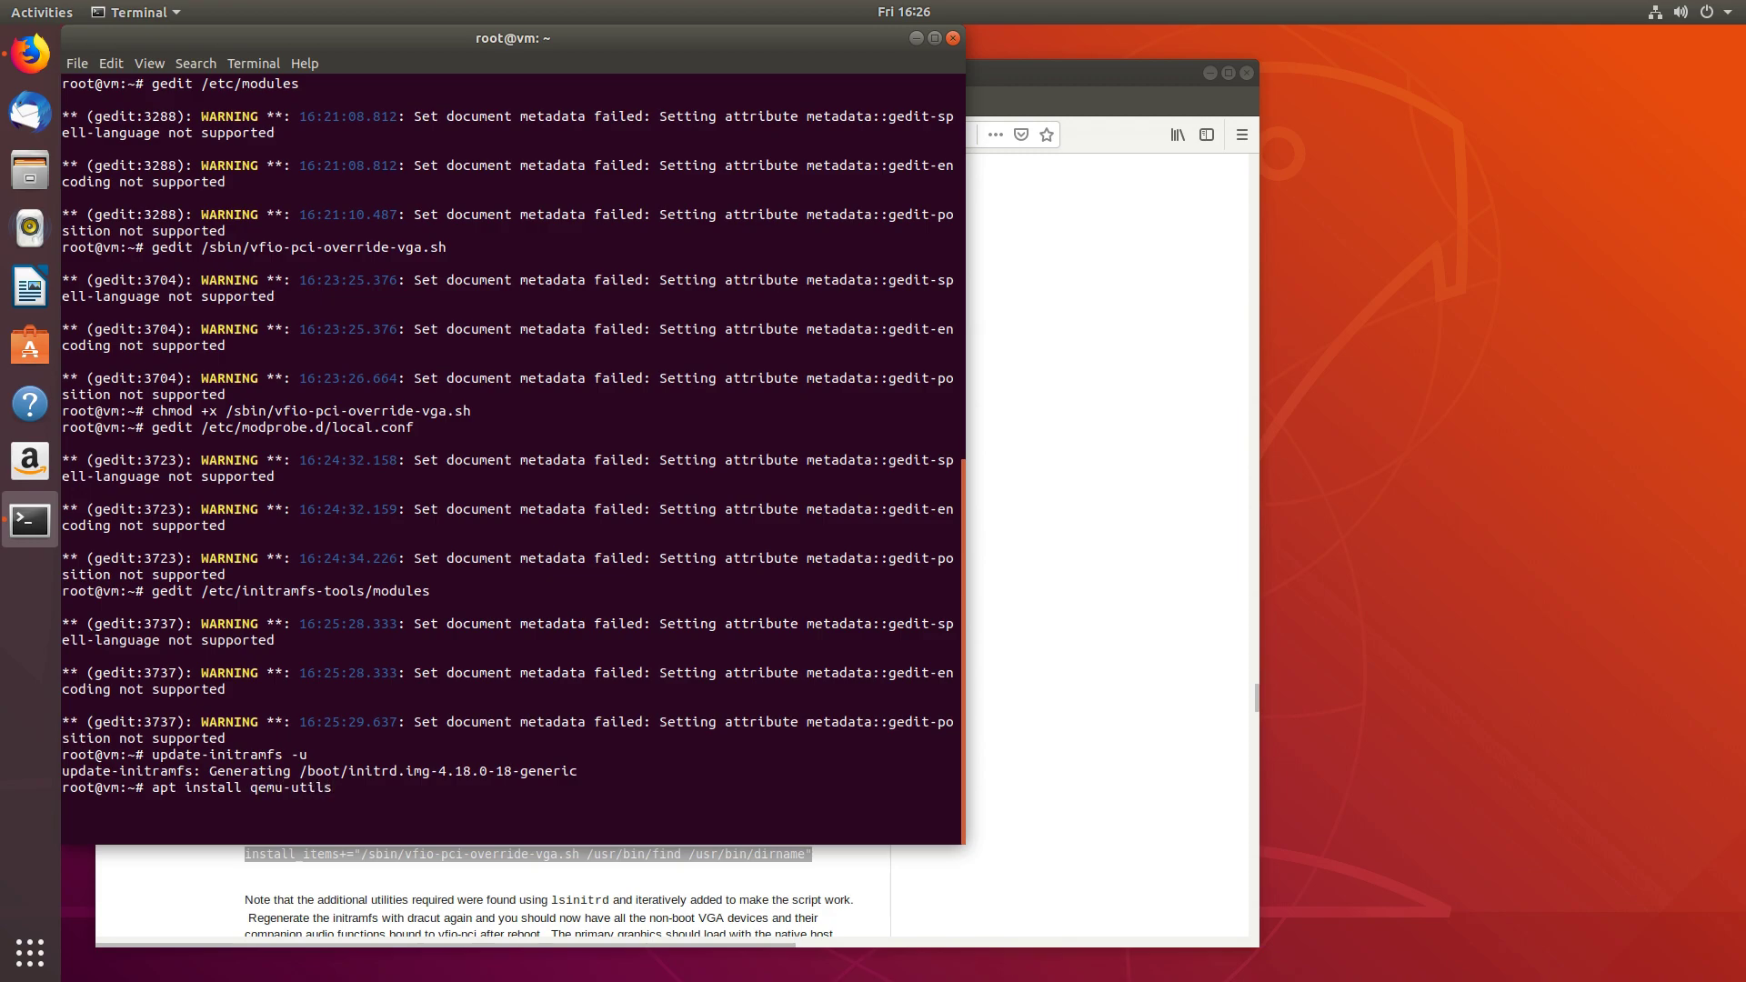
type(" virt-manager ovmf")
key("Return")
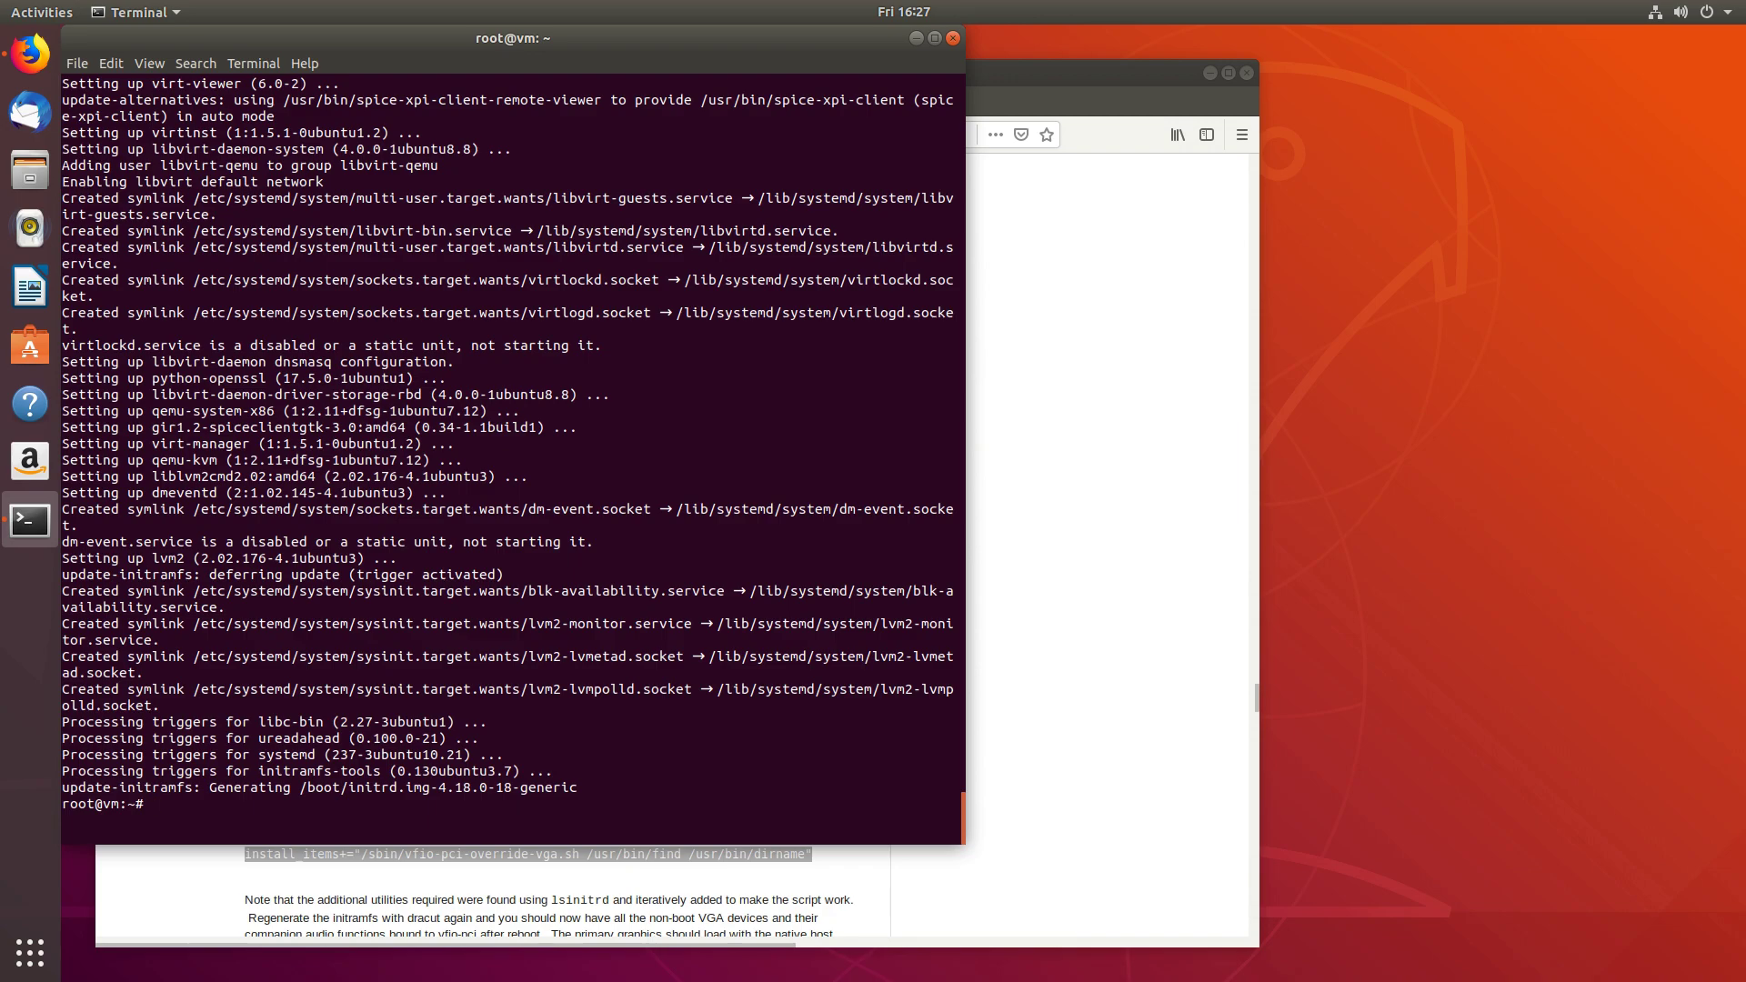
type("reboot")
key("Return")
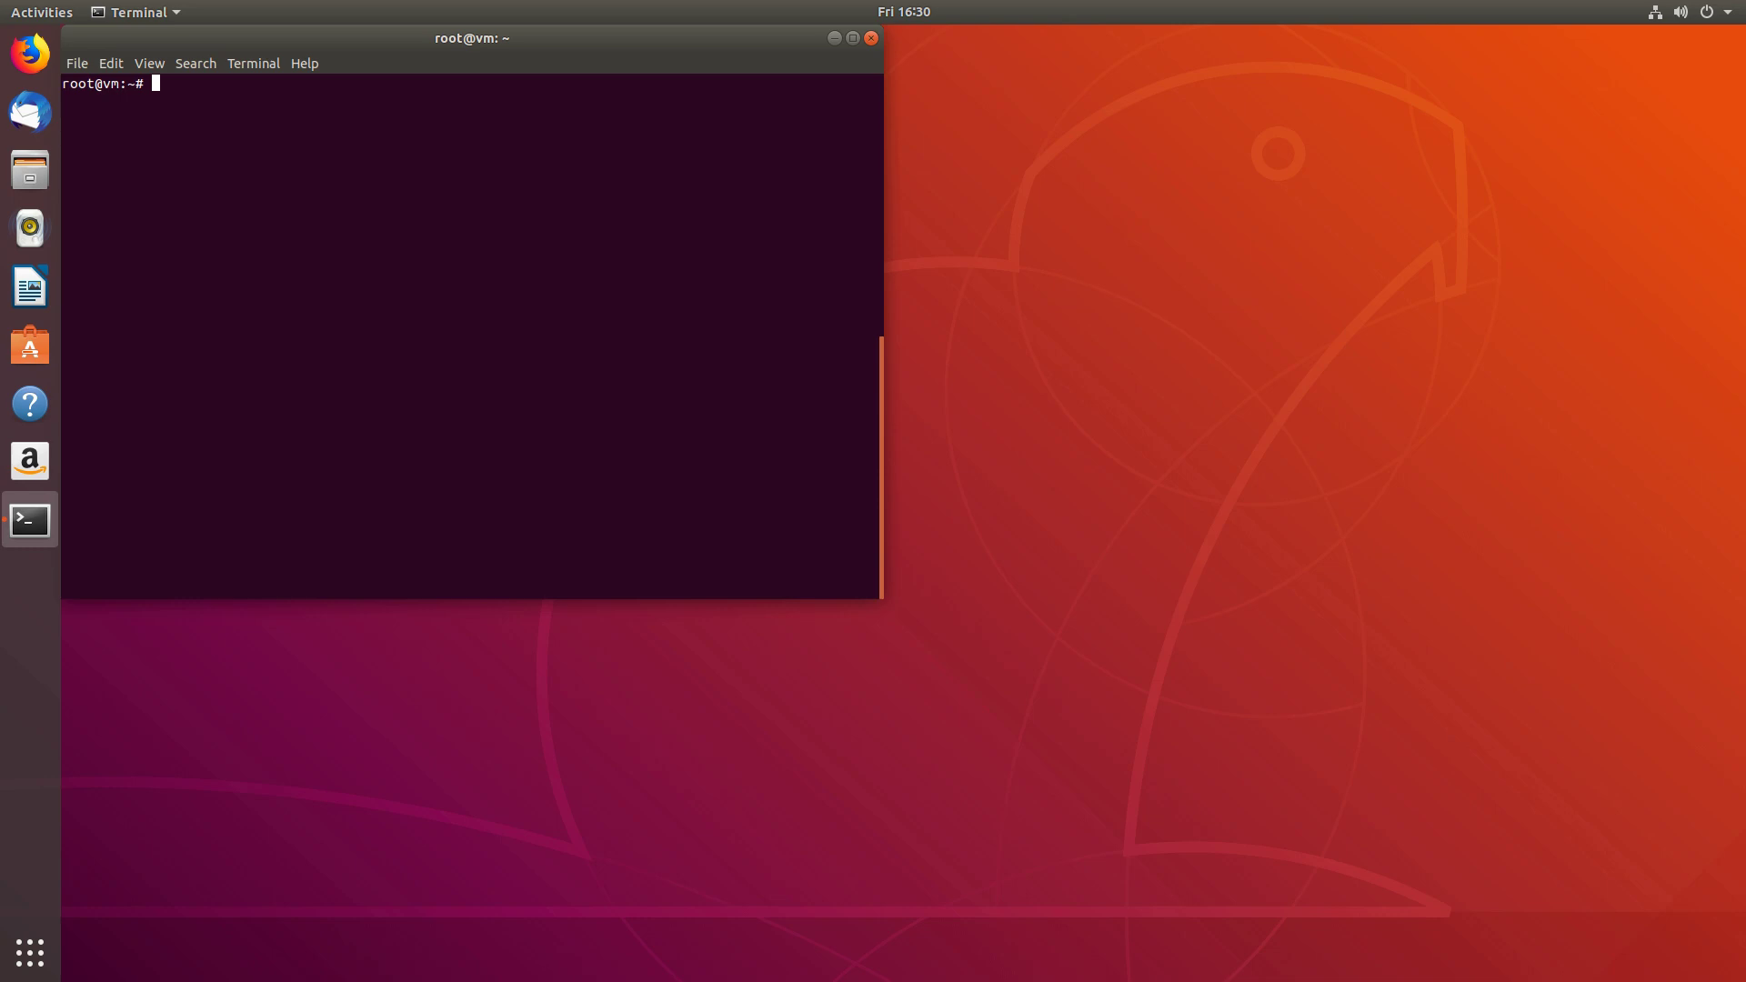
- Check KVM acceleration with kvm-ok and list device links under /sys/kernel/iommu_groups/ with find -type l
type("kvm-ok")
key("Return")
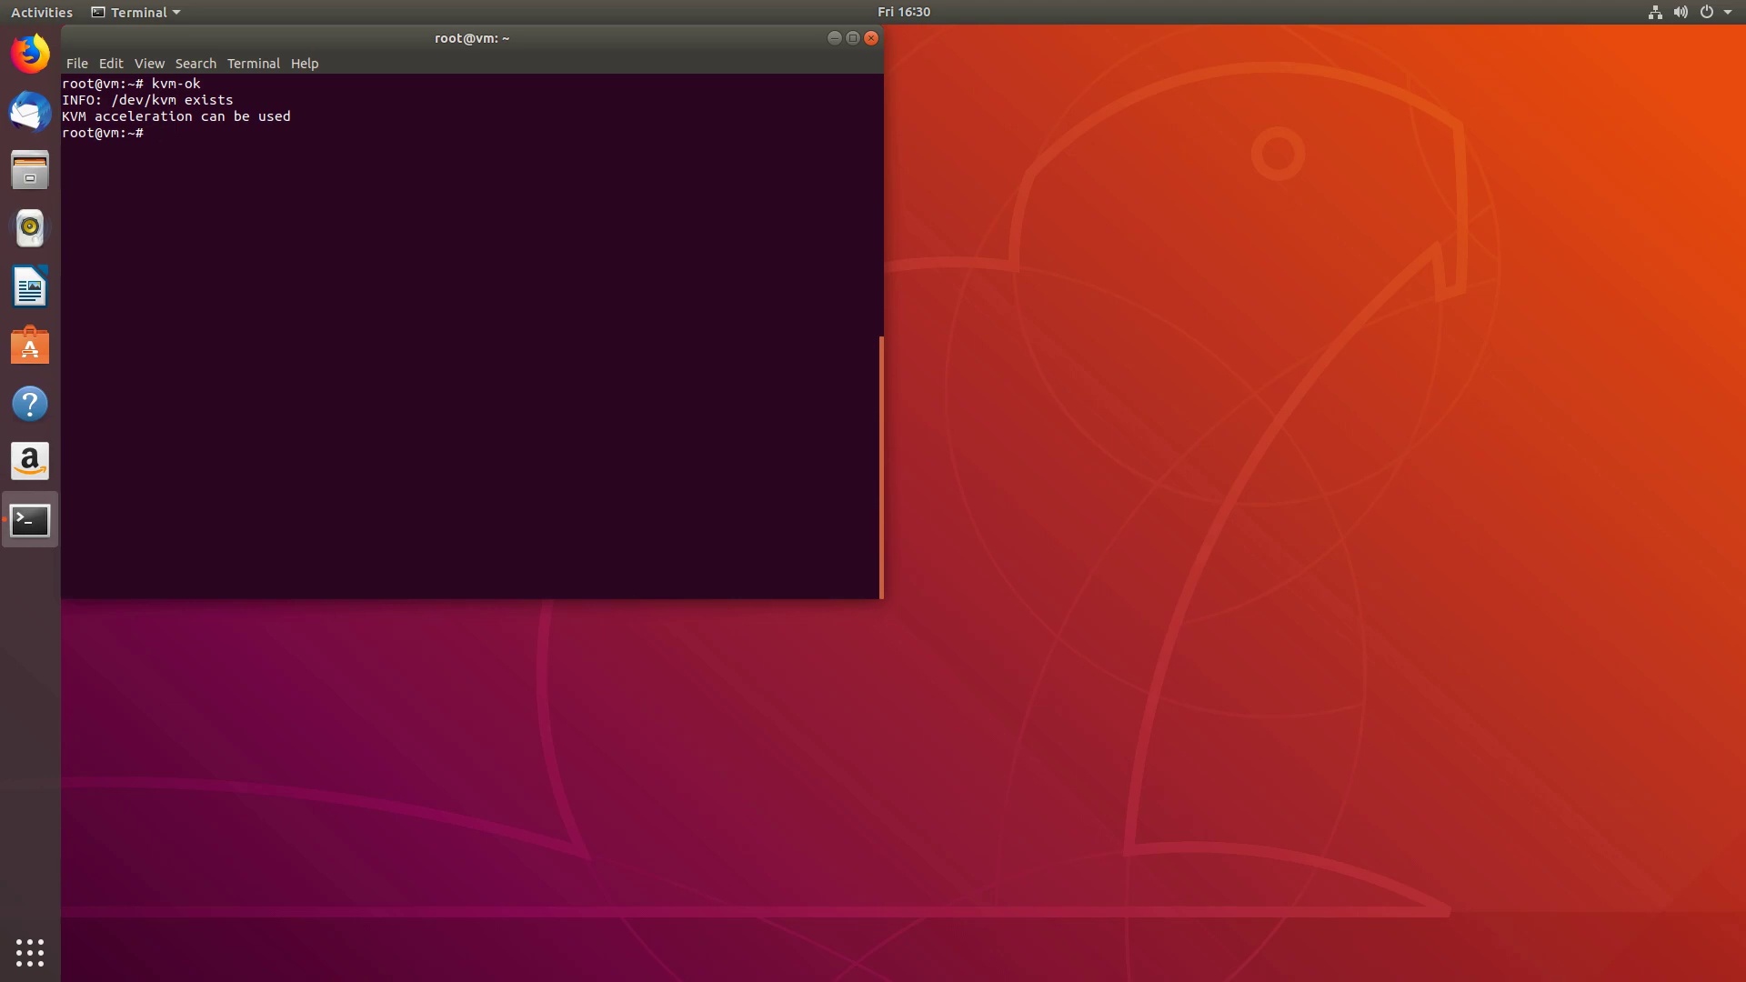
type("find /sys/ker")
key("Tab")
type("iomm")
key("Tab")
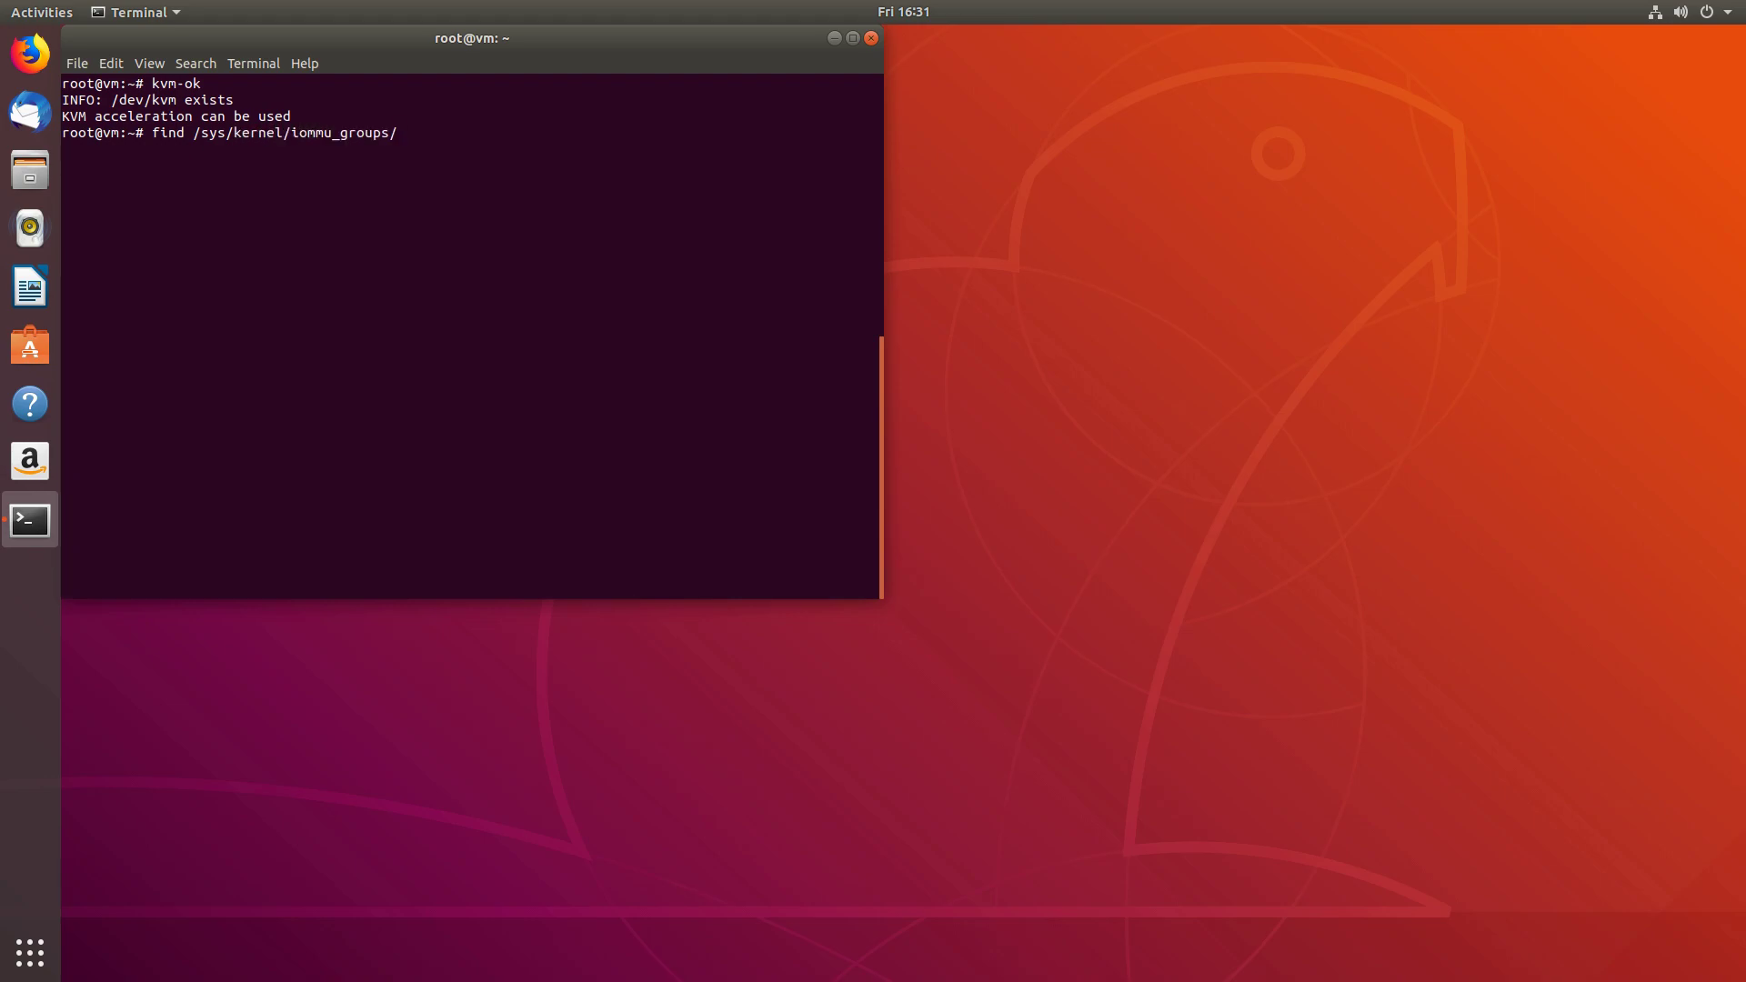
type("-type l")
key("Return")
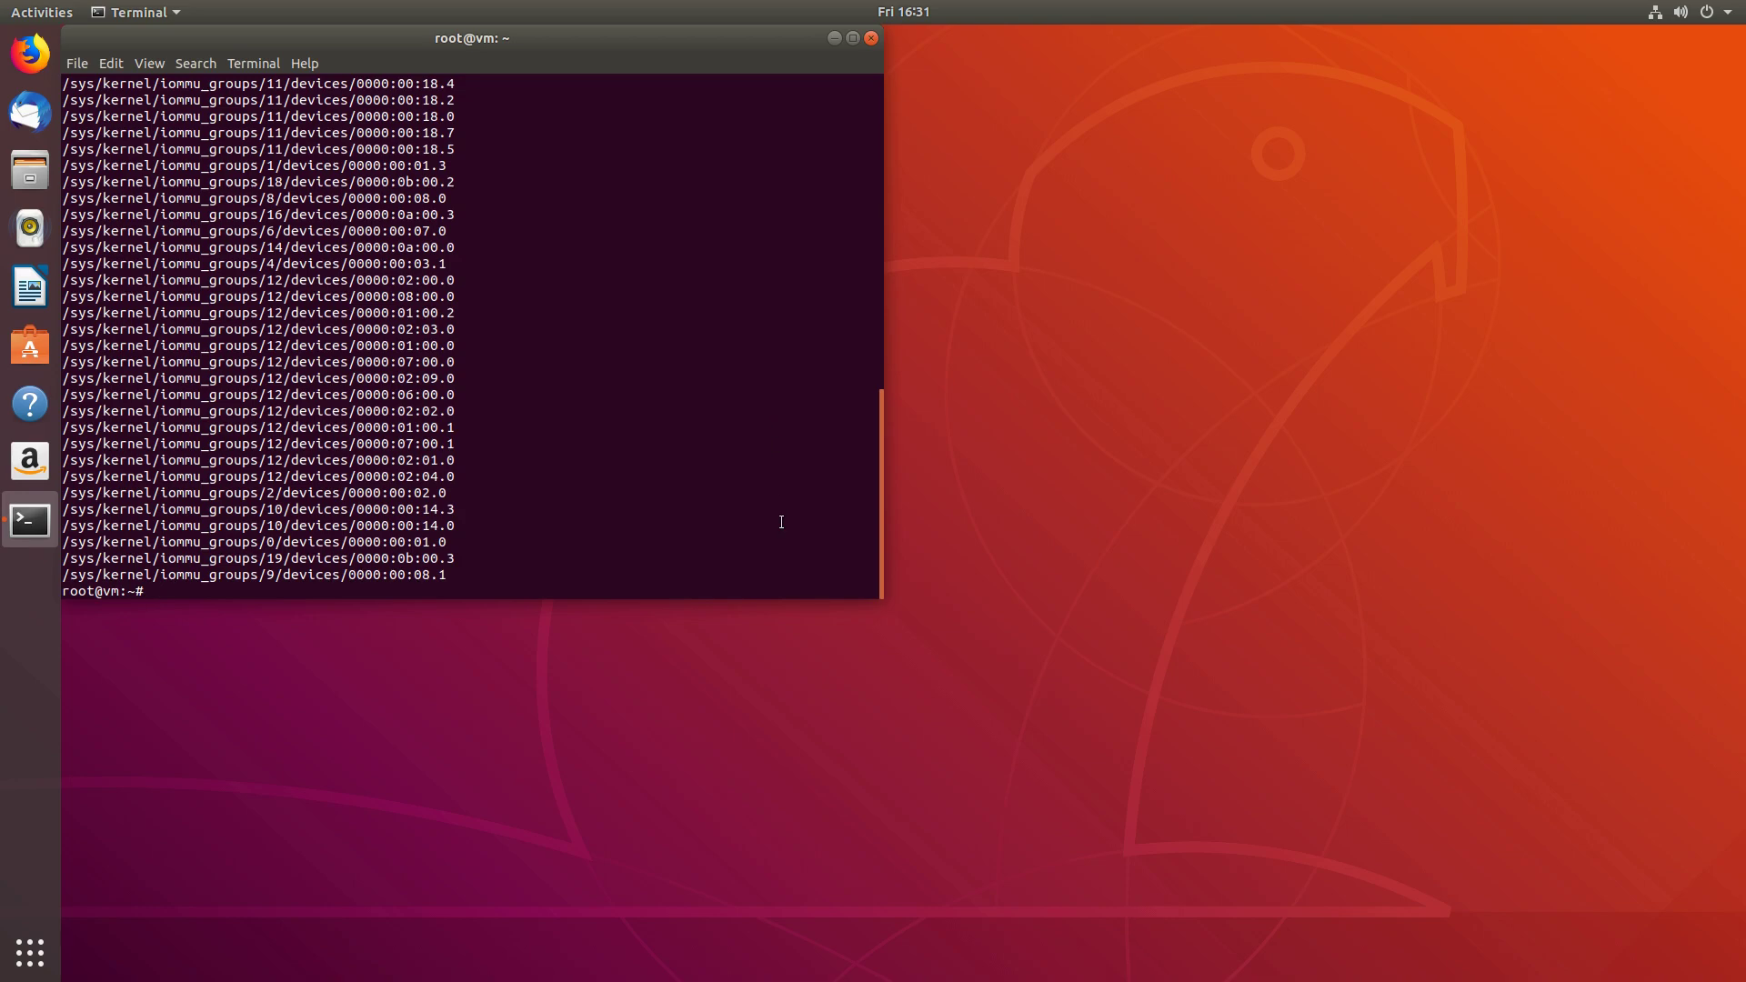
- Enlarge the terminal window and enter the lspci -v command
left_click_drag(880, 589, 899, 696)
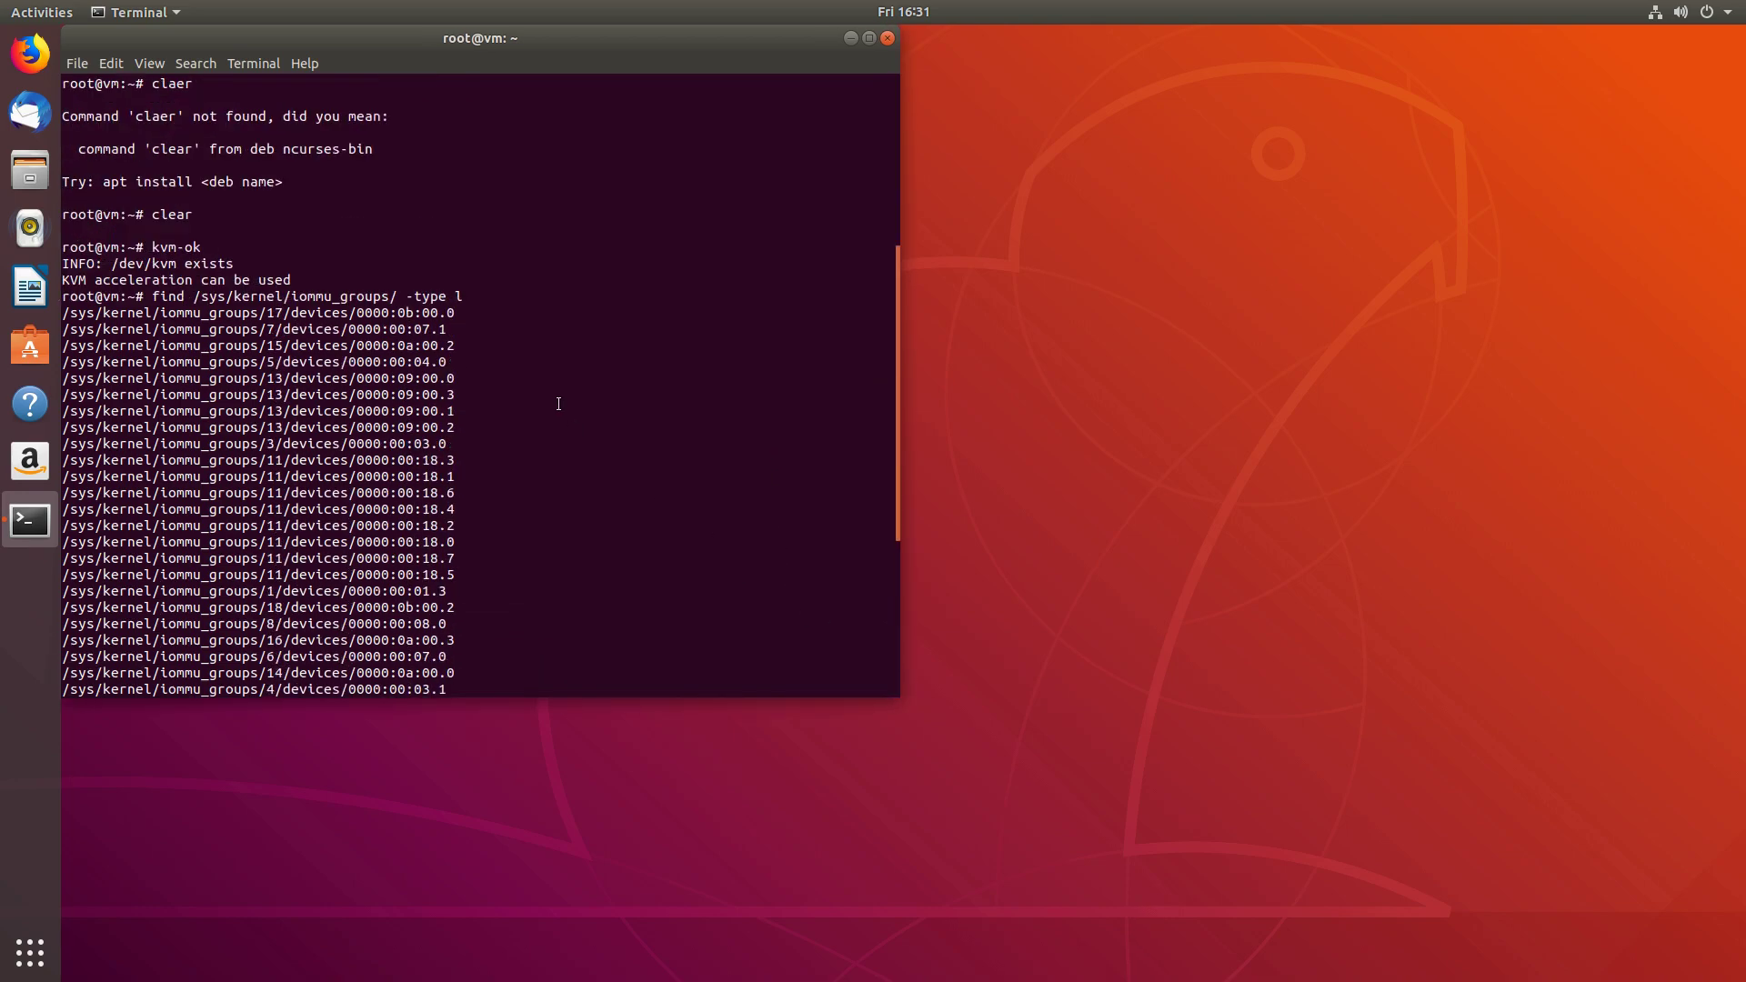
scroll(551, 439, "down", 5)
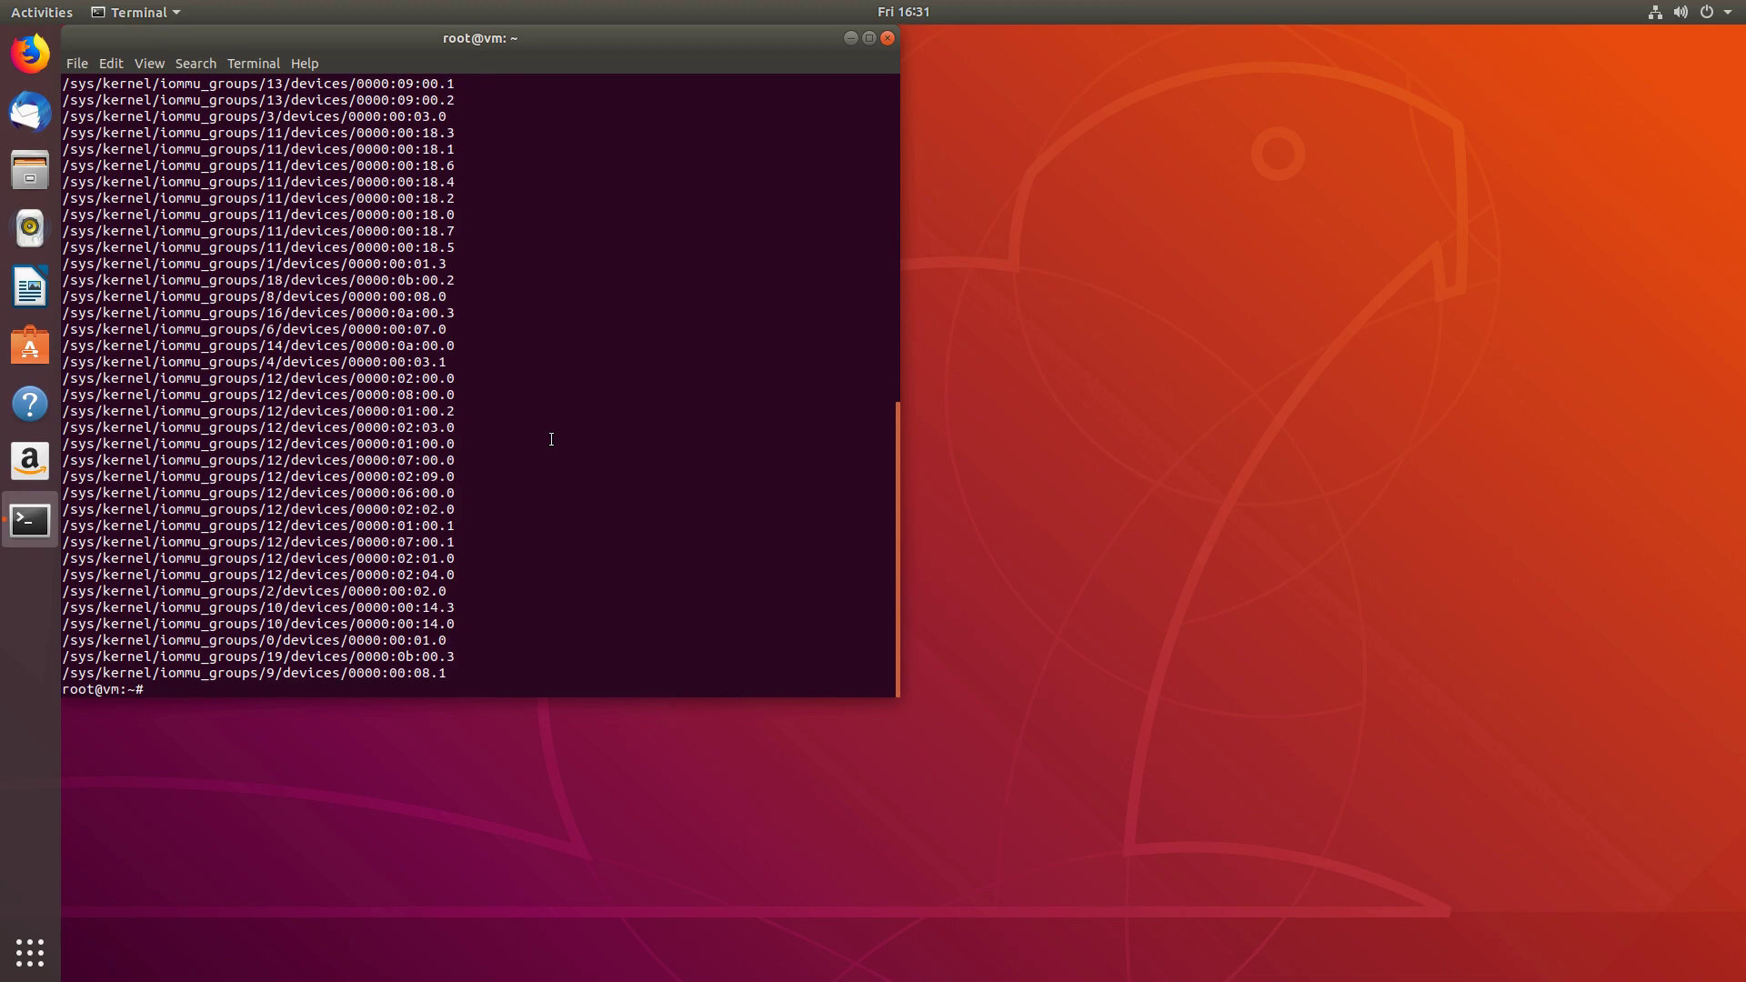
type("lspci -v")
- Run lspci -v and highlight the 09:00.0 NVIDIA GPU's vfio-pci driver and kernel modules lines
key("Return")
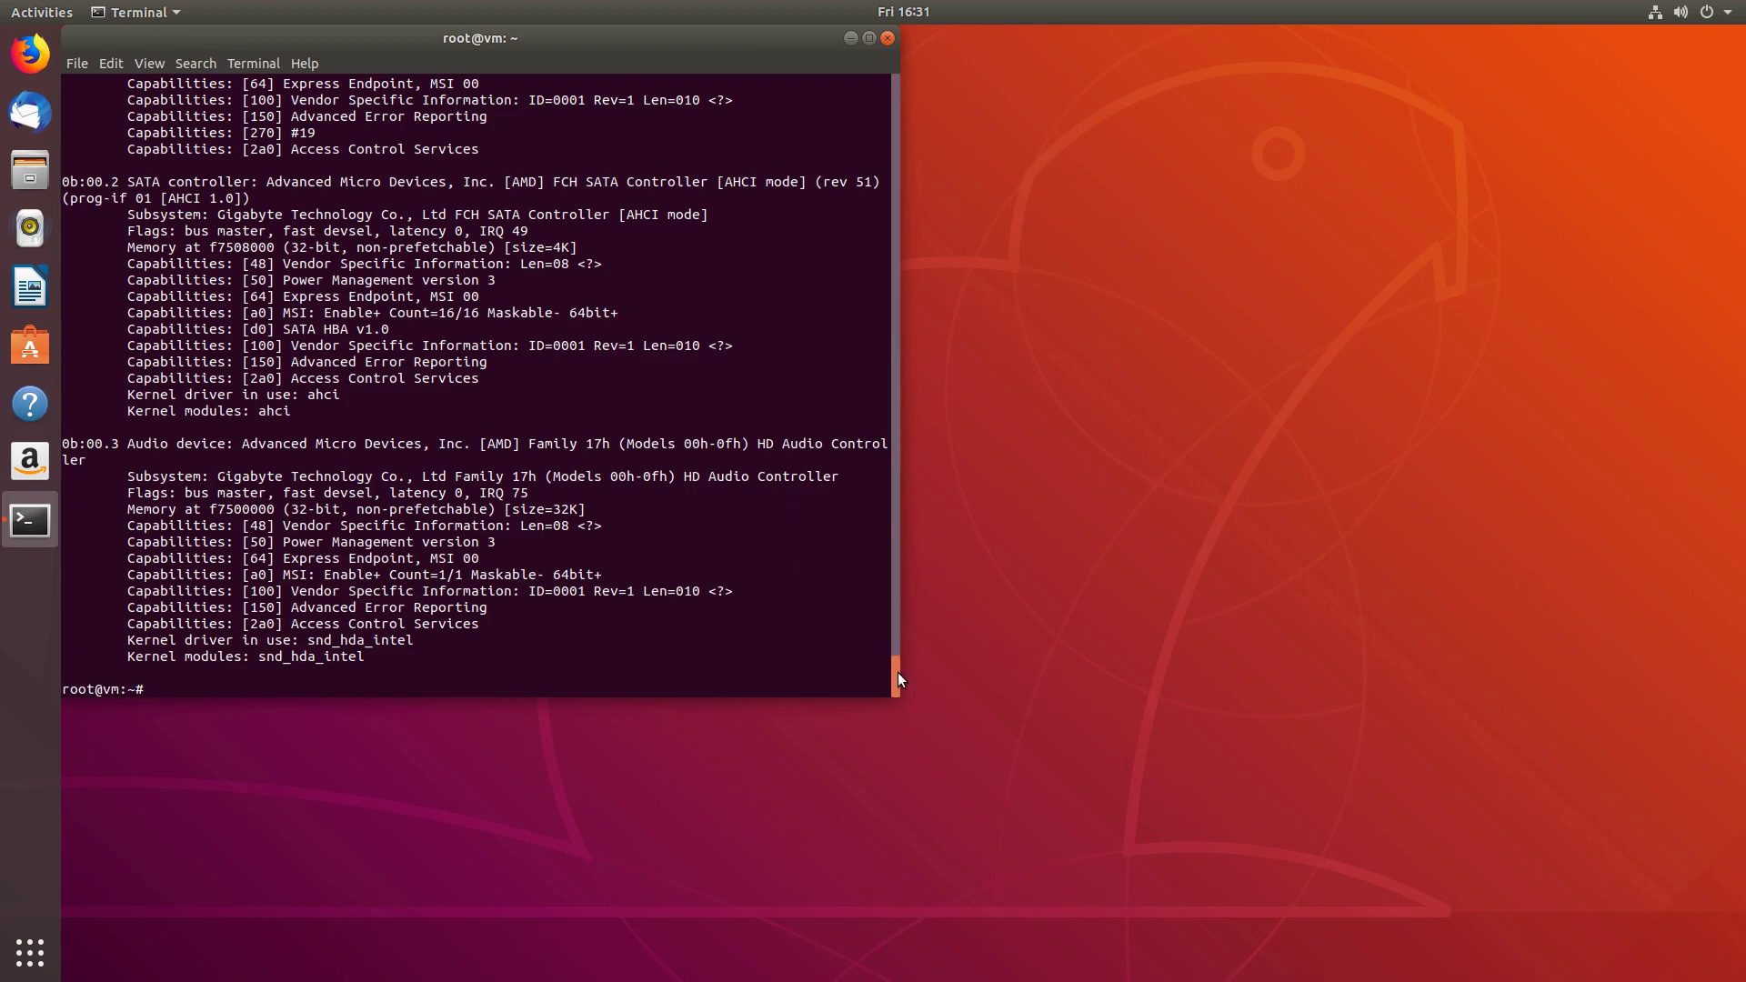
left_click_drag(897, 672, 534, 543)
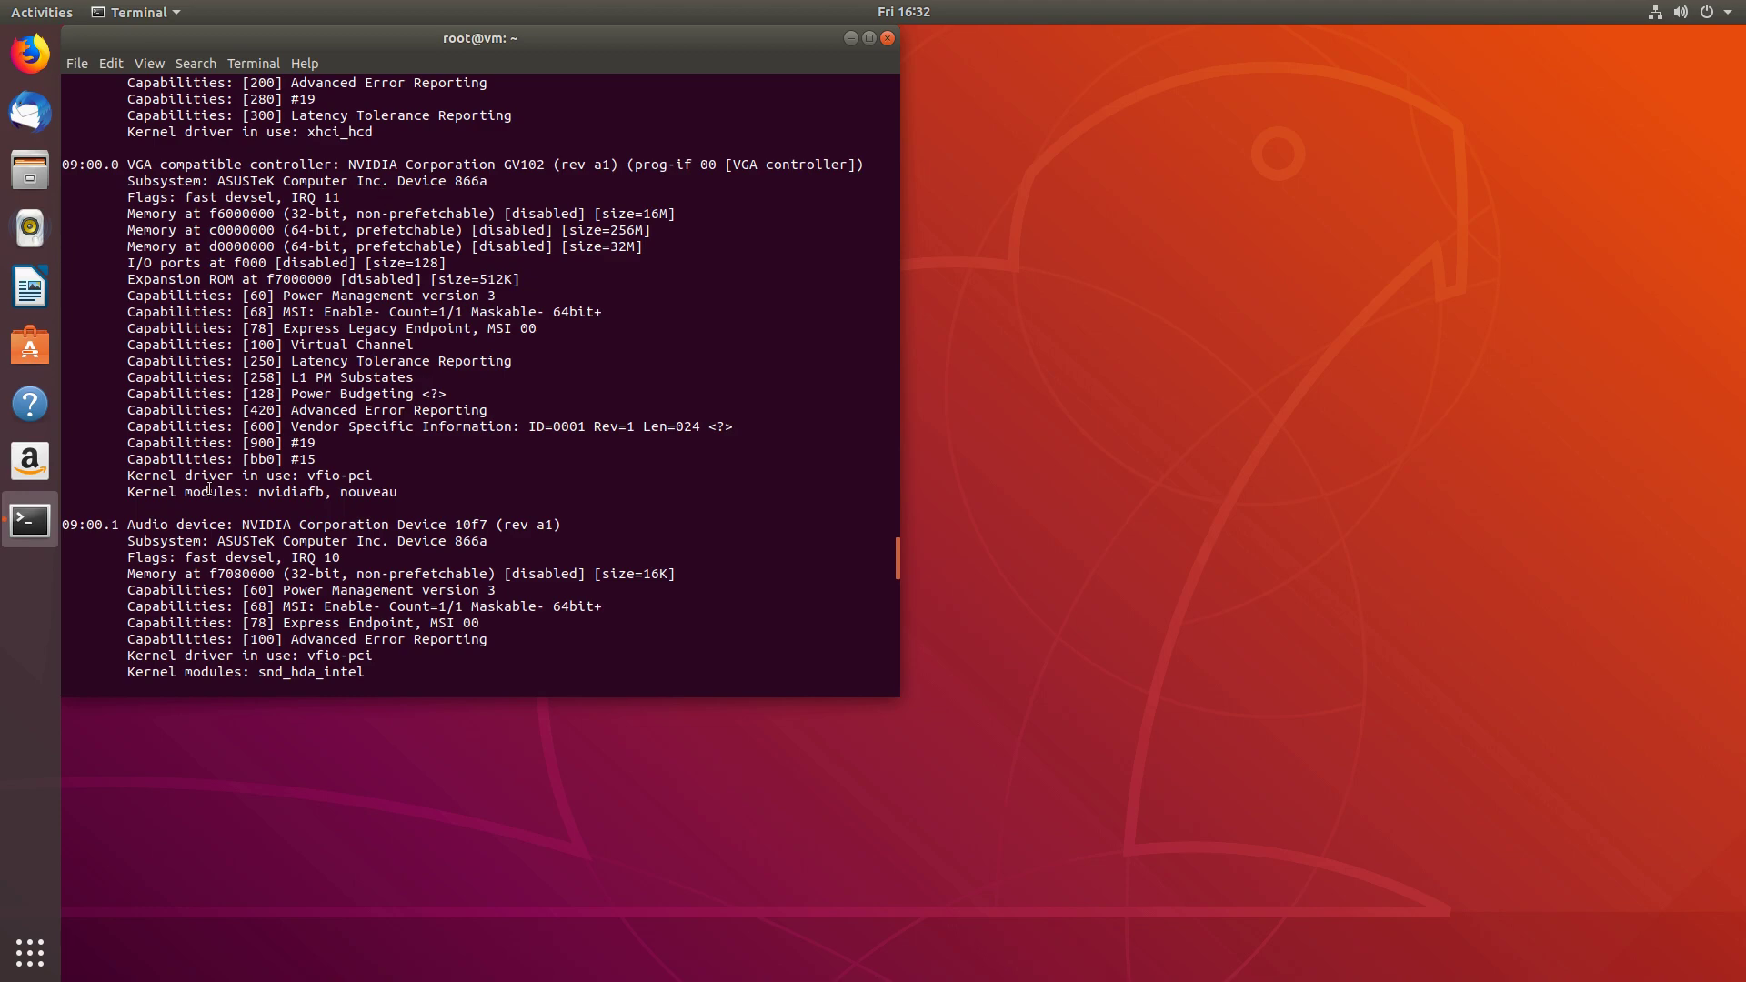
left_click_drag(128, 474, 376, 476)
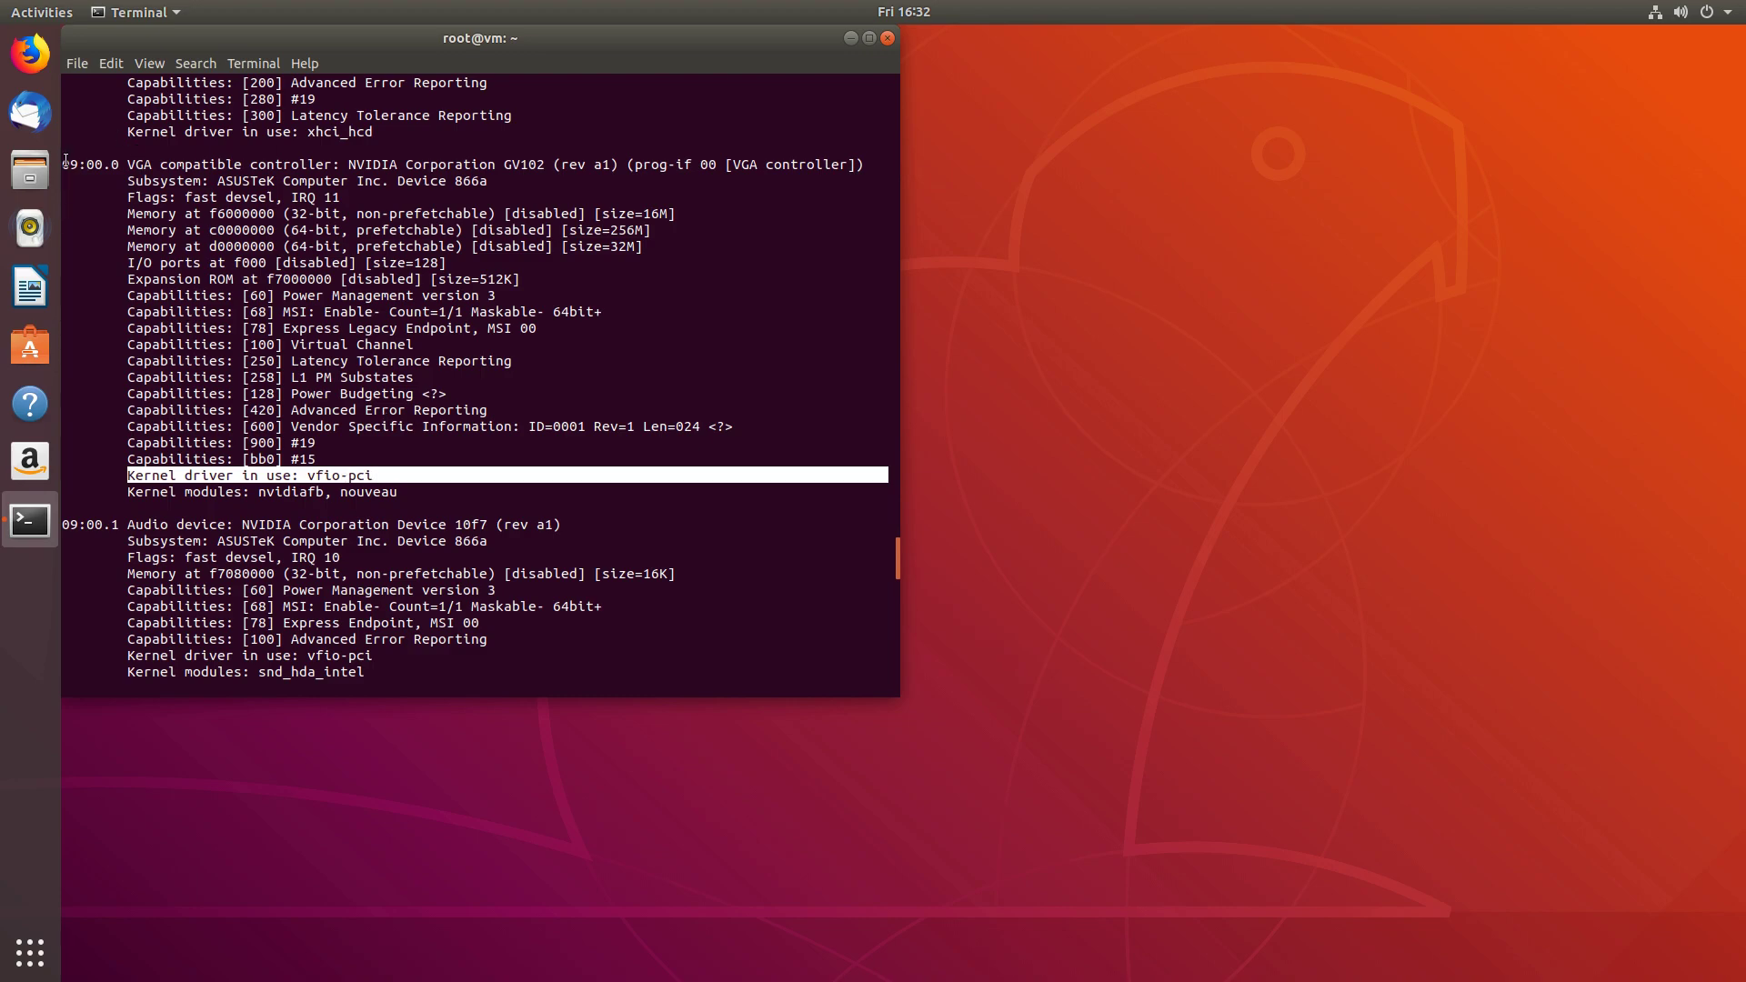
left_click_drag(65, 161, 119, 169)
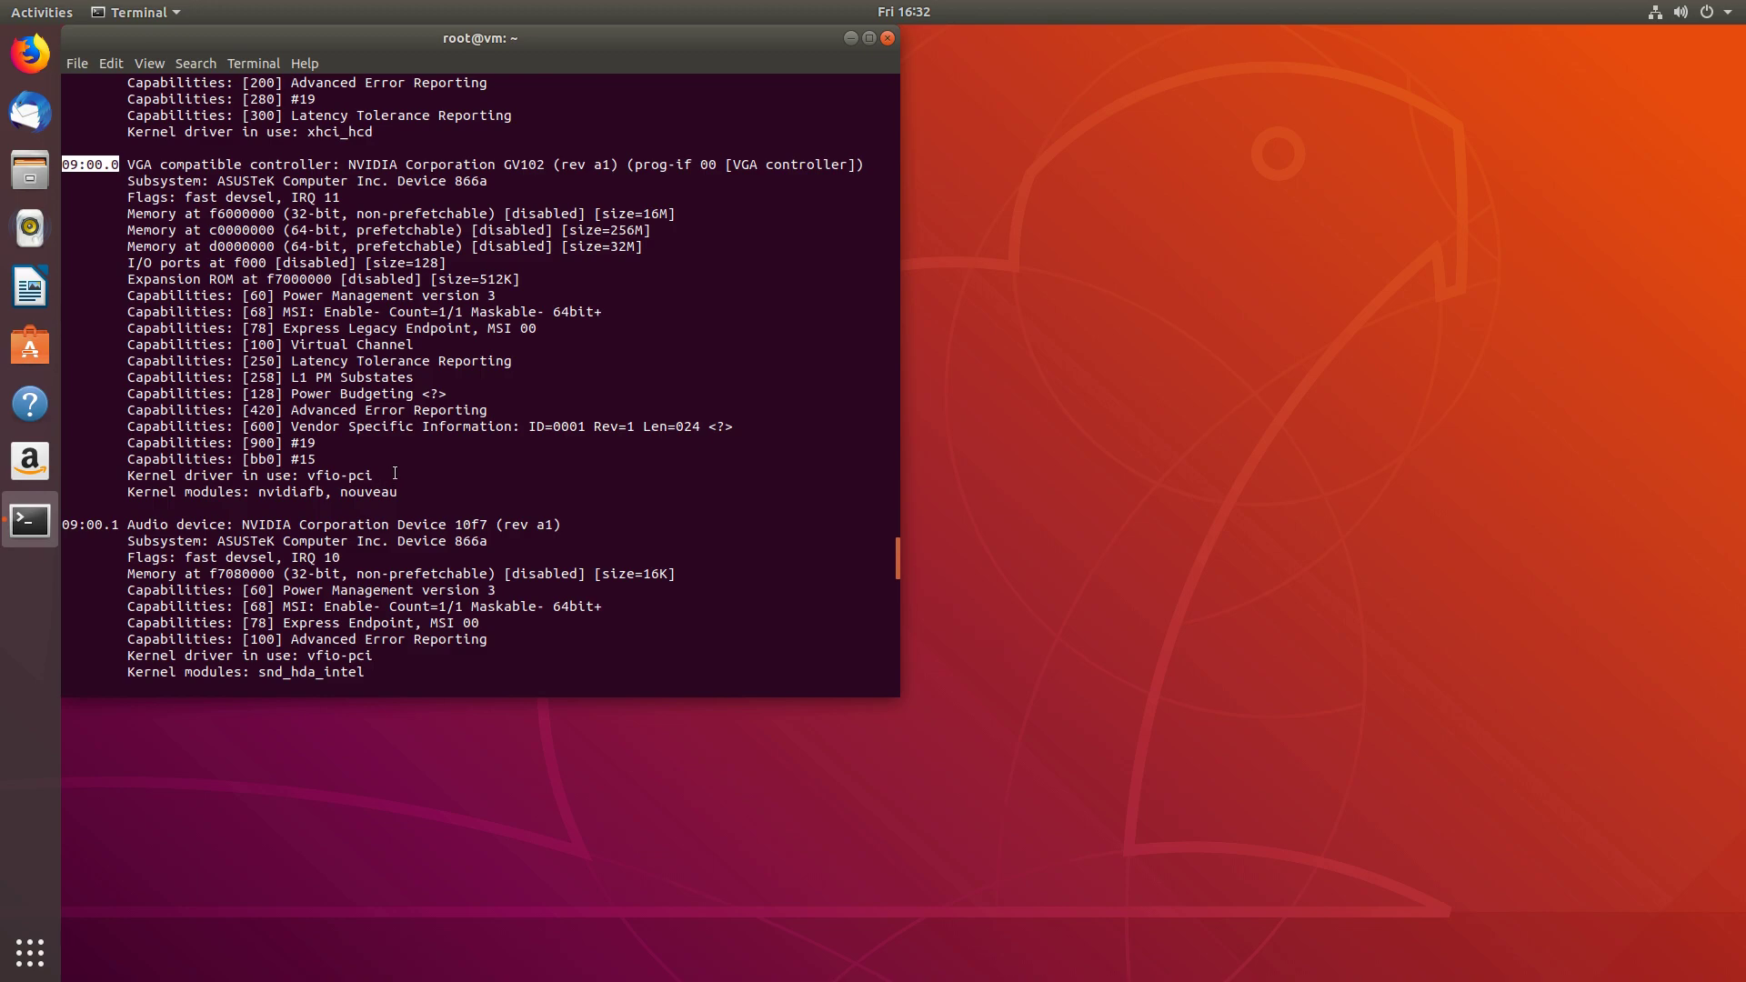
left_click_drag(394, 483, 303, 489)
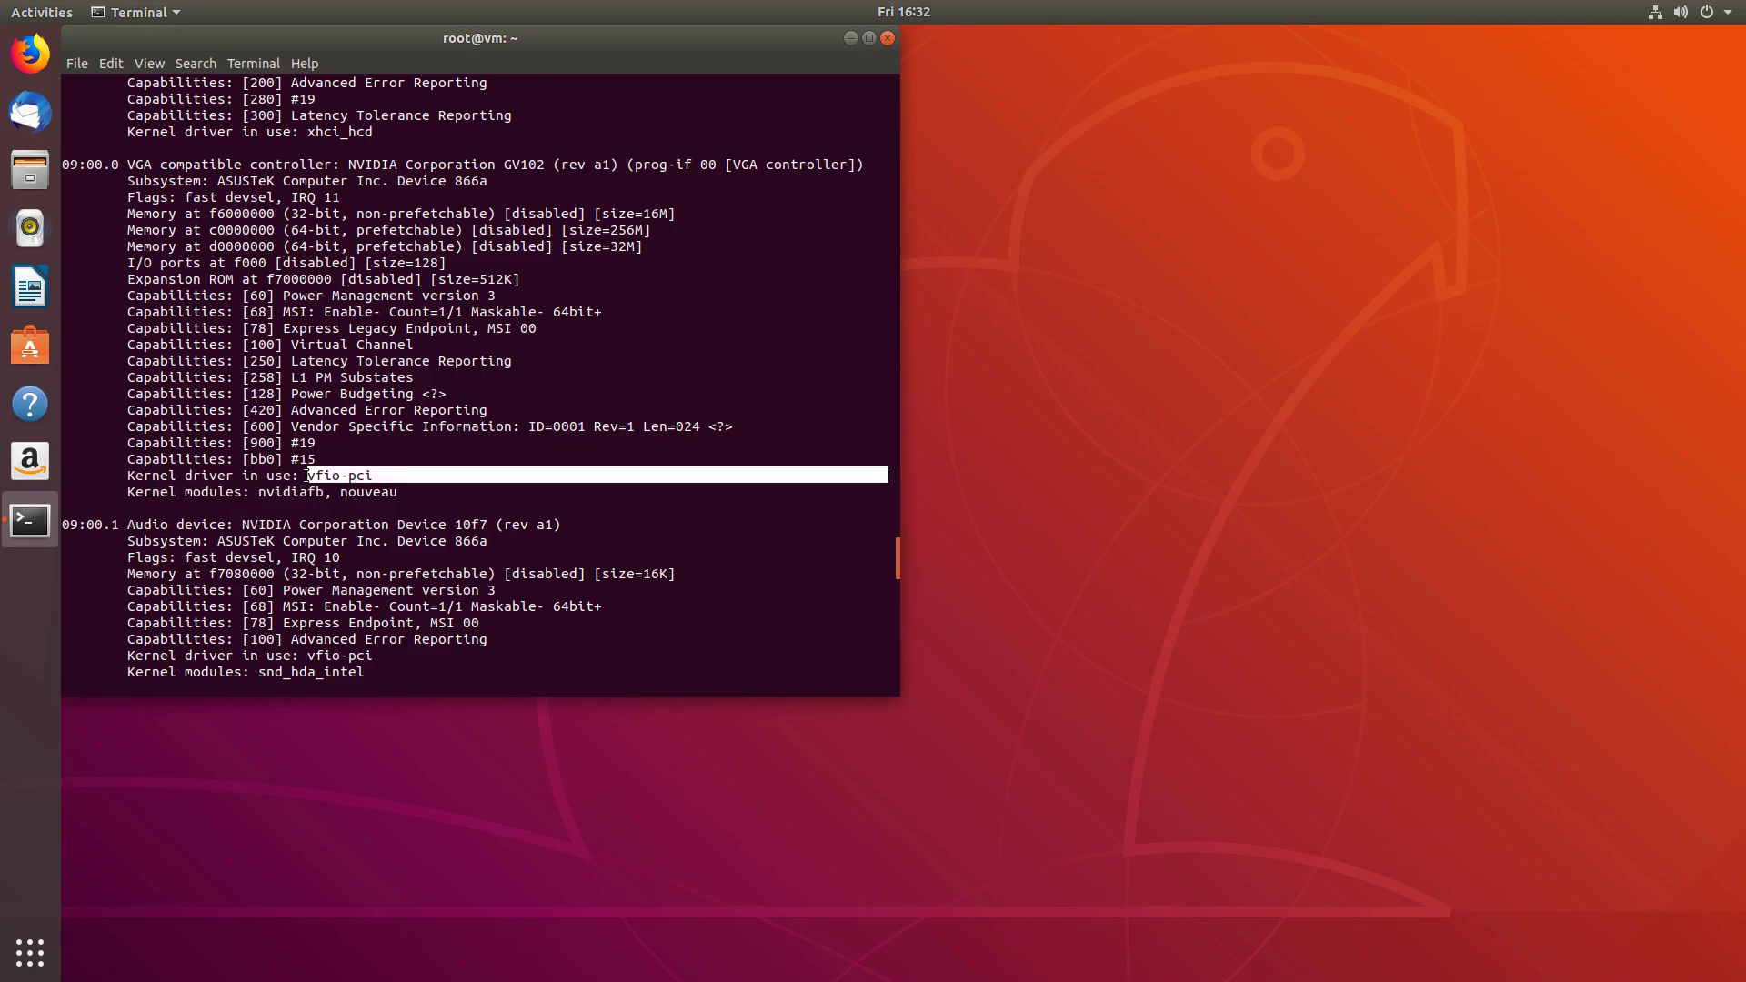
- Highlight vfio-pci as the kernel driver in use for the NVIDIA audio device
scroll(306, 476, "down", 3)
scroll(254, 212, "up", 3)
left_click(107, 160)
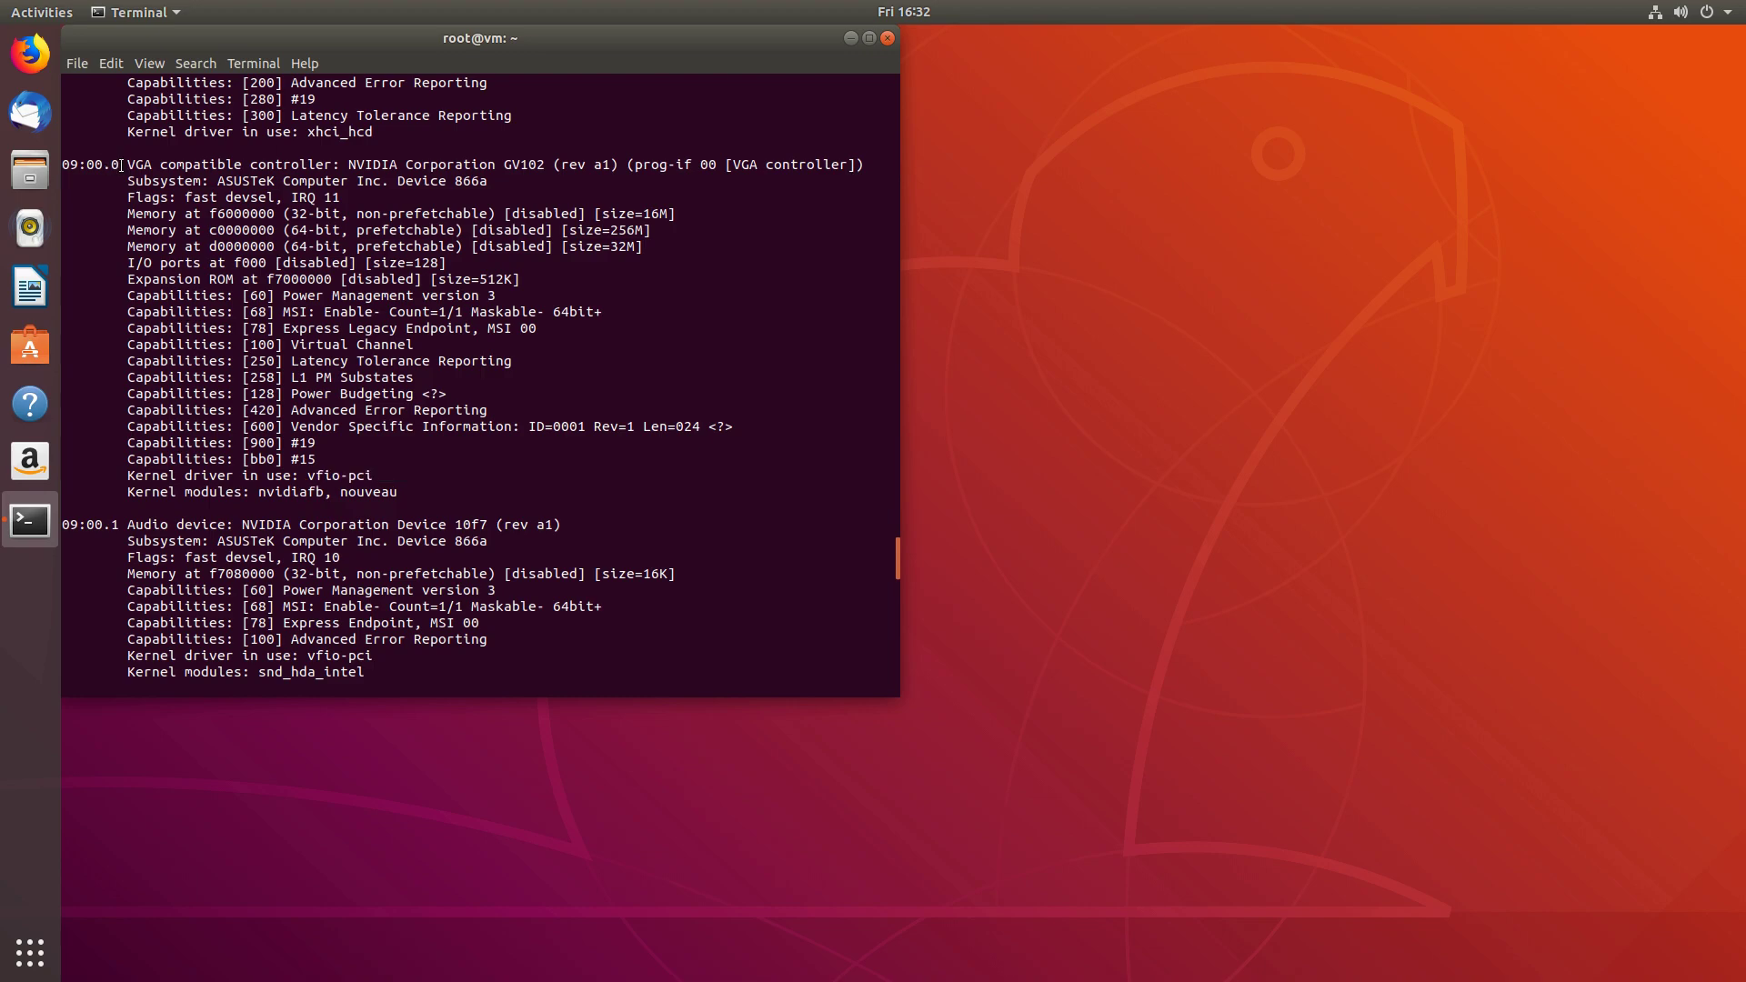
scroll(162, 434, "down", 3)
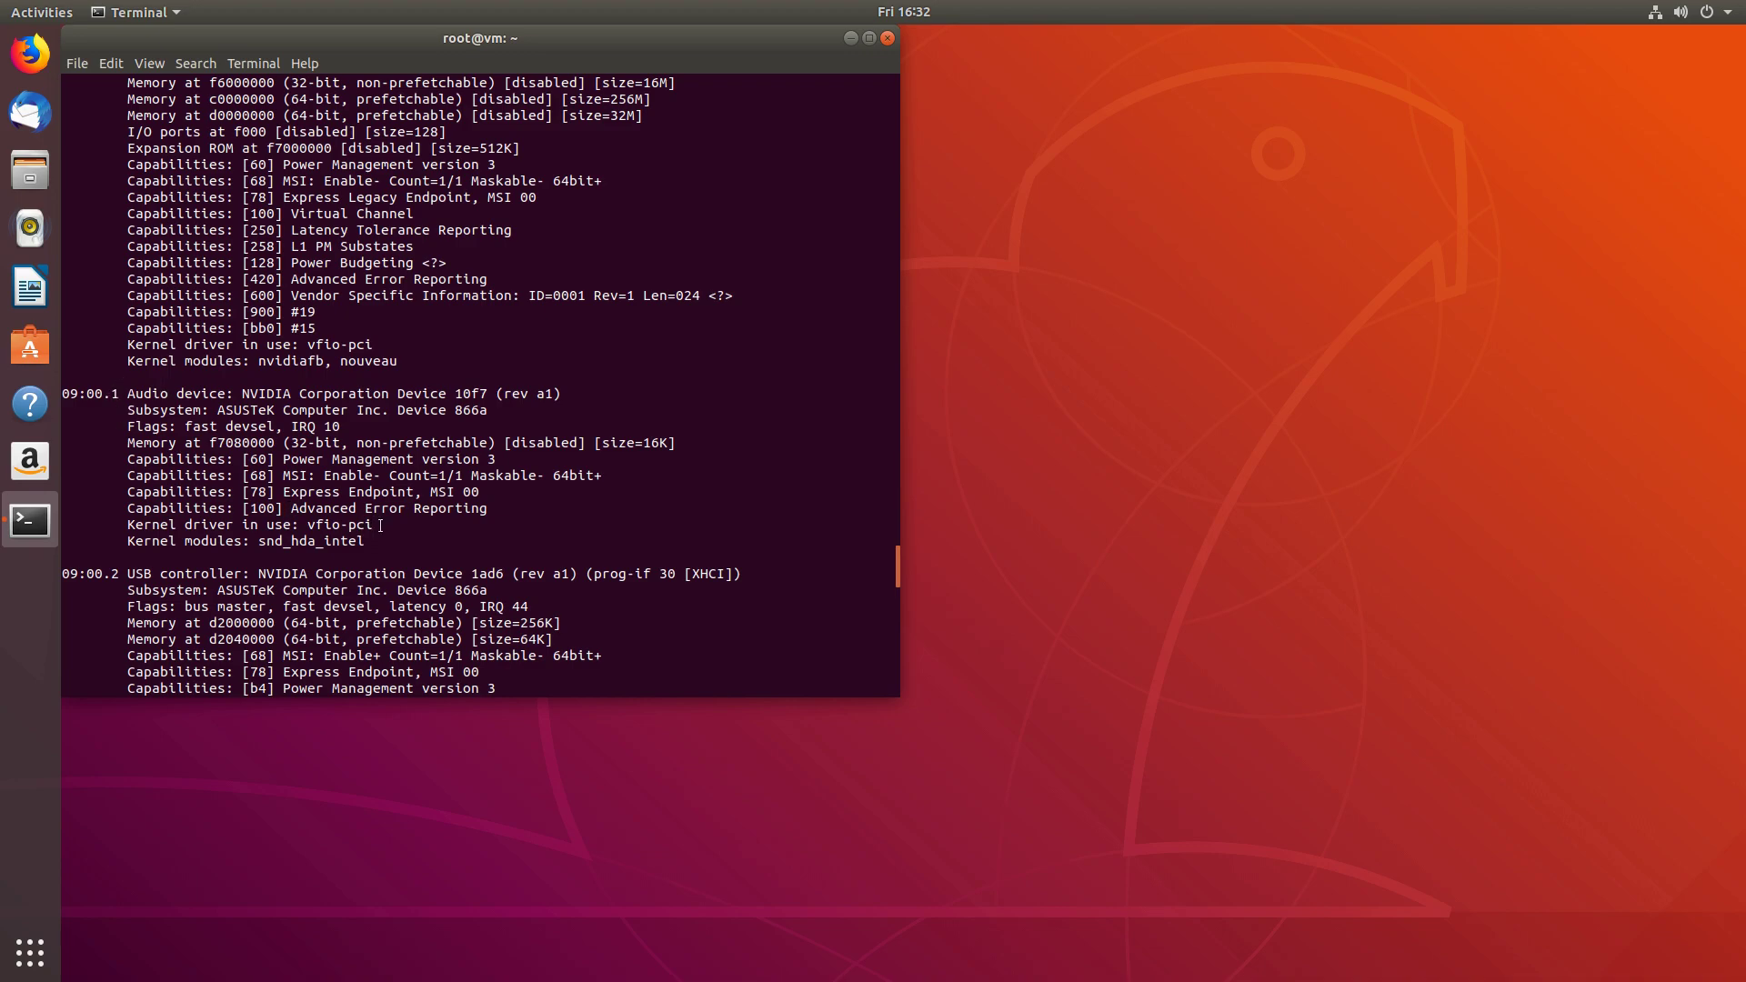
left_click_drag(380, 525, 301, 524)
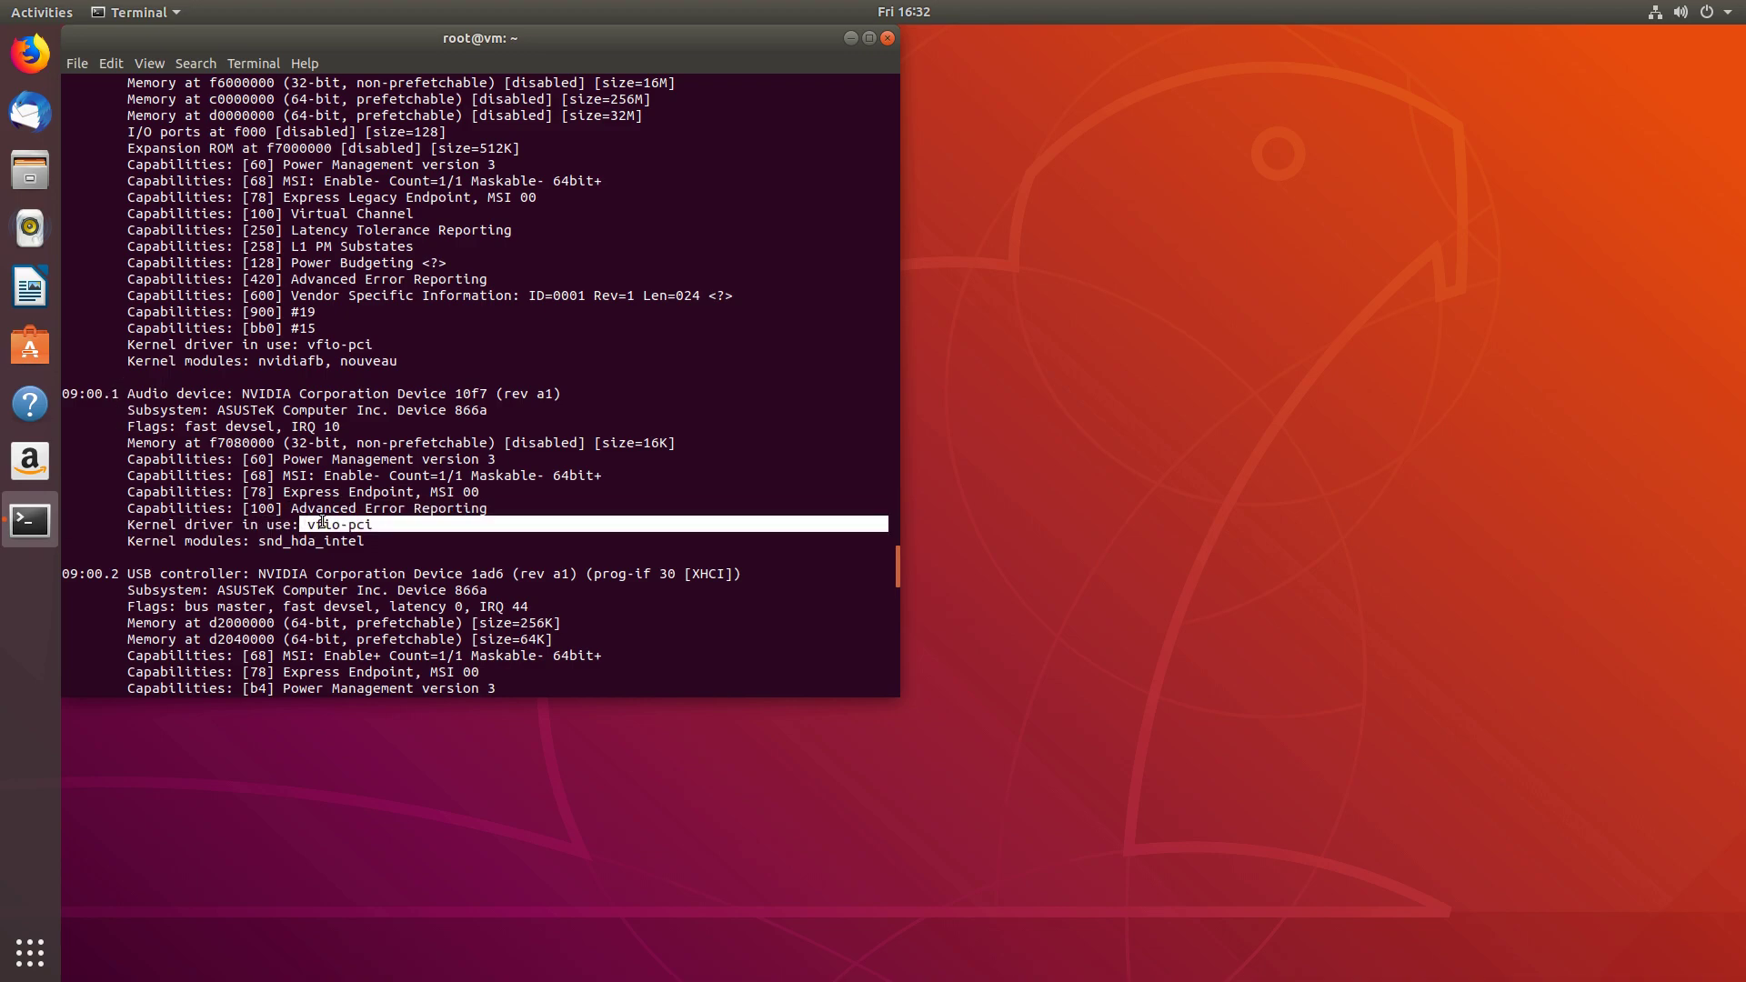
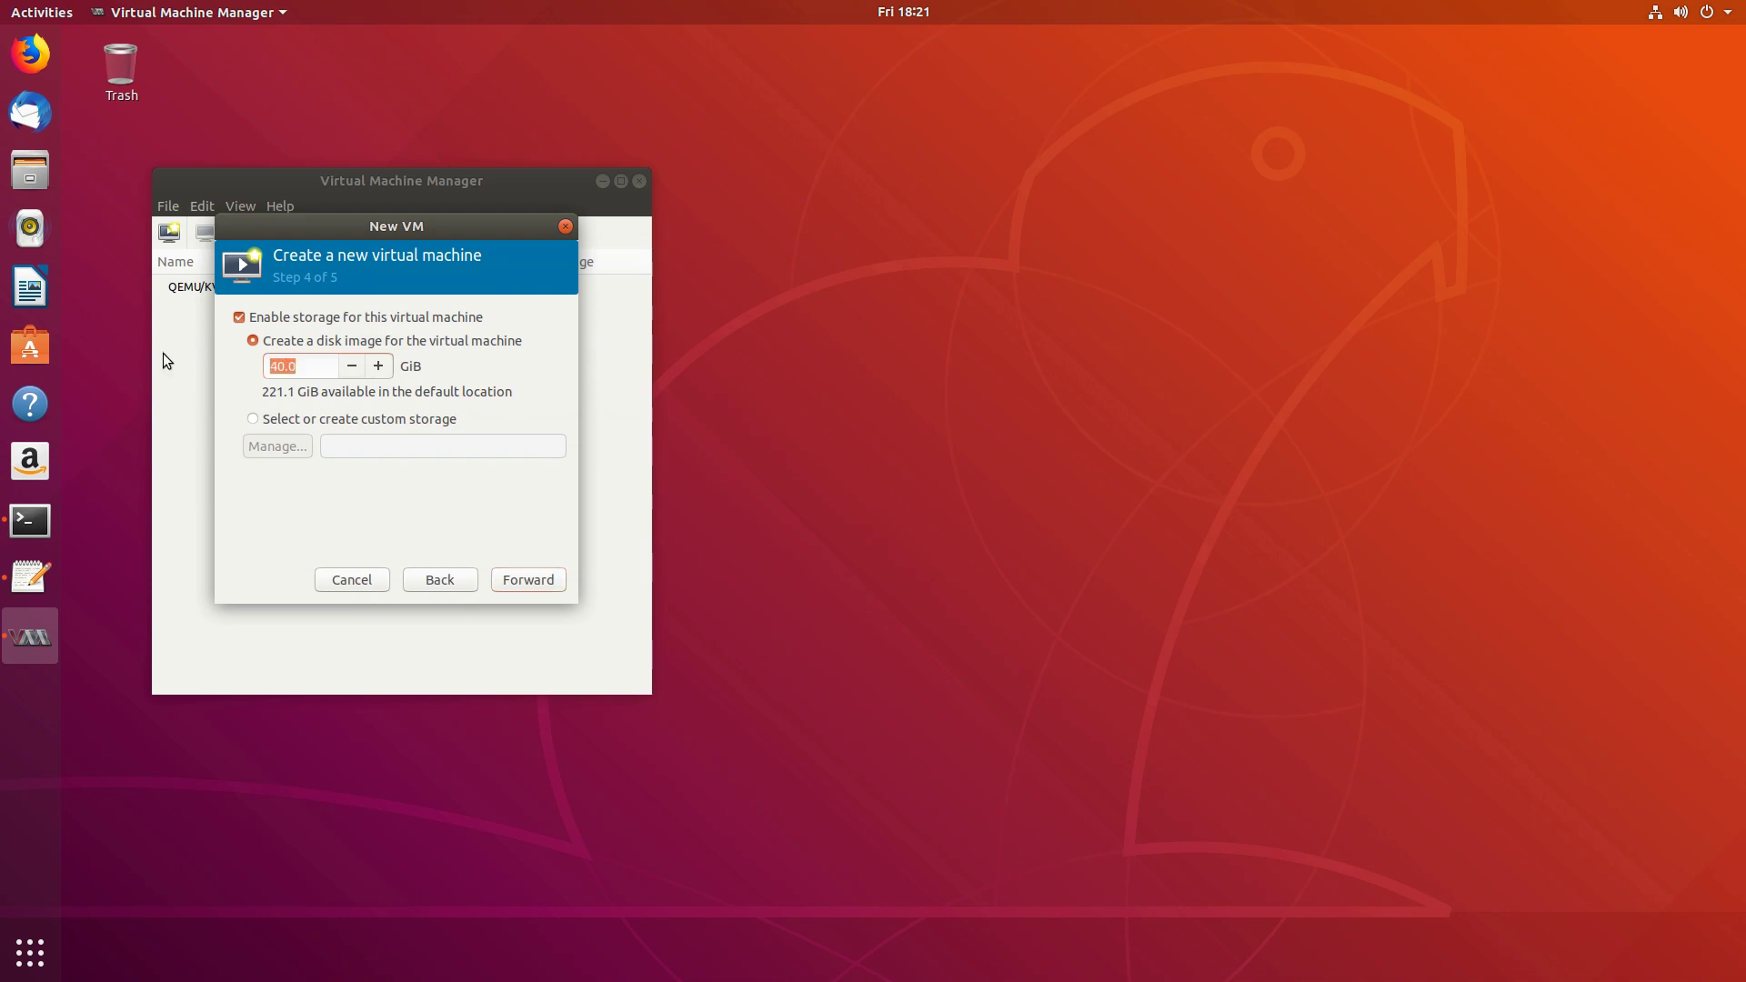
- Give the win10 VM a 50 GiB disk and finish the wizard with Customize before install ticked
type("50")
left_click(541, 580)
left_click(454, 482)
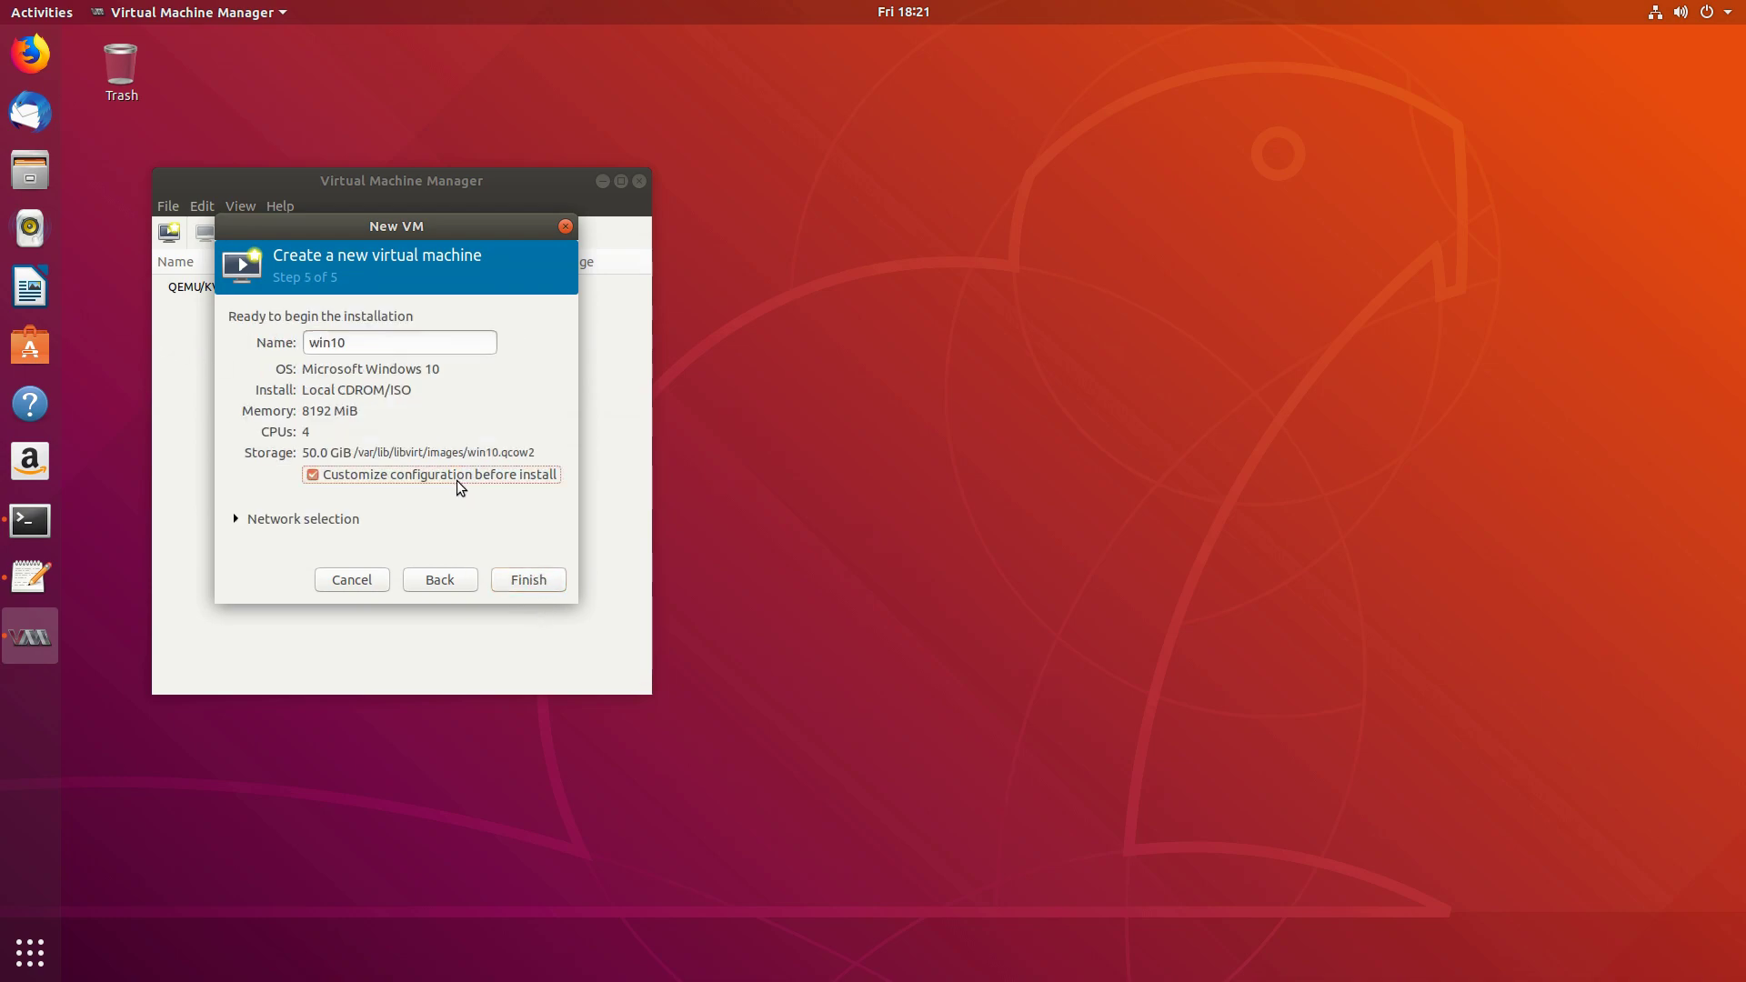
left_click(508, 582)
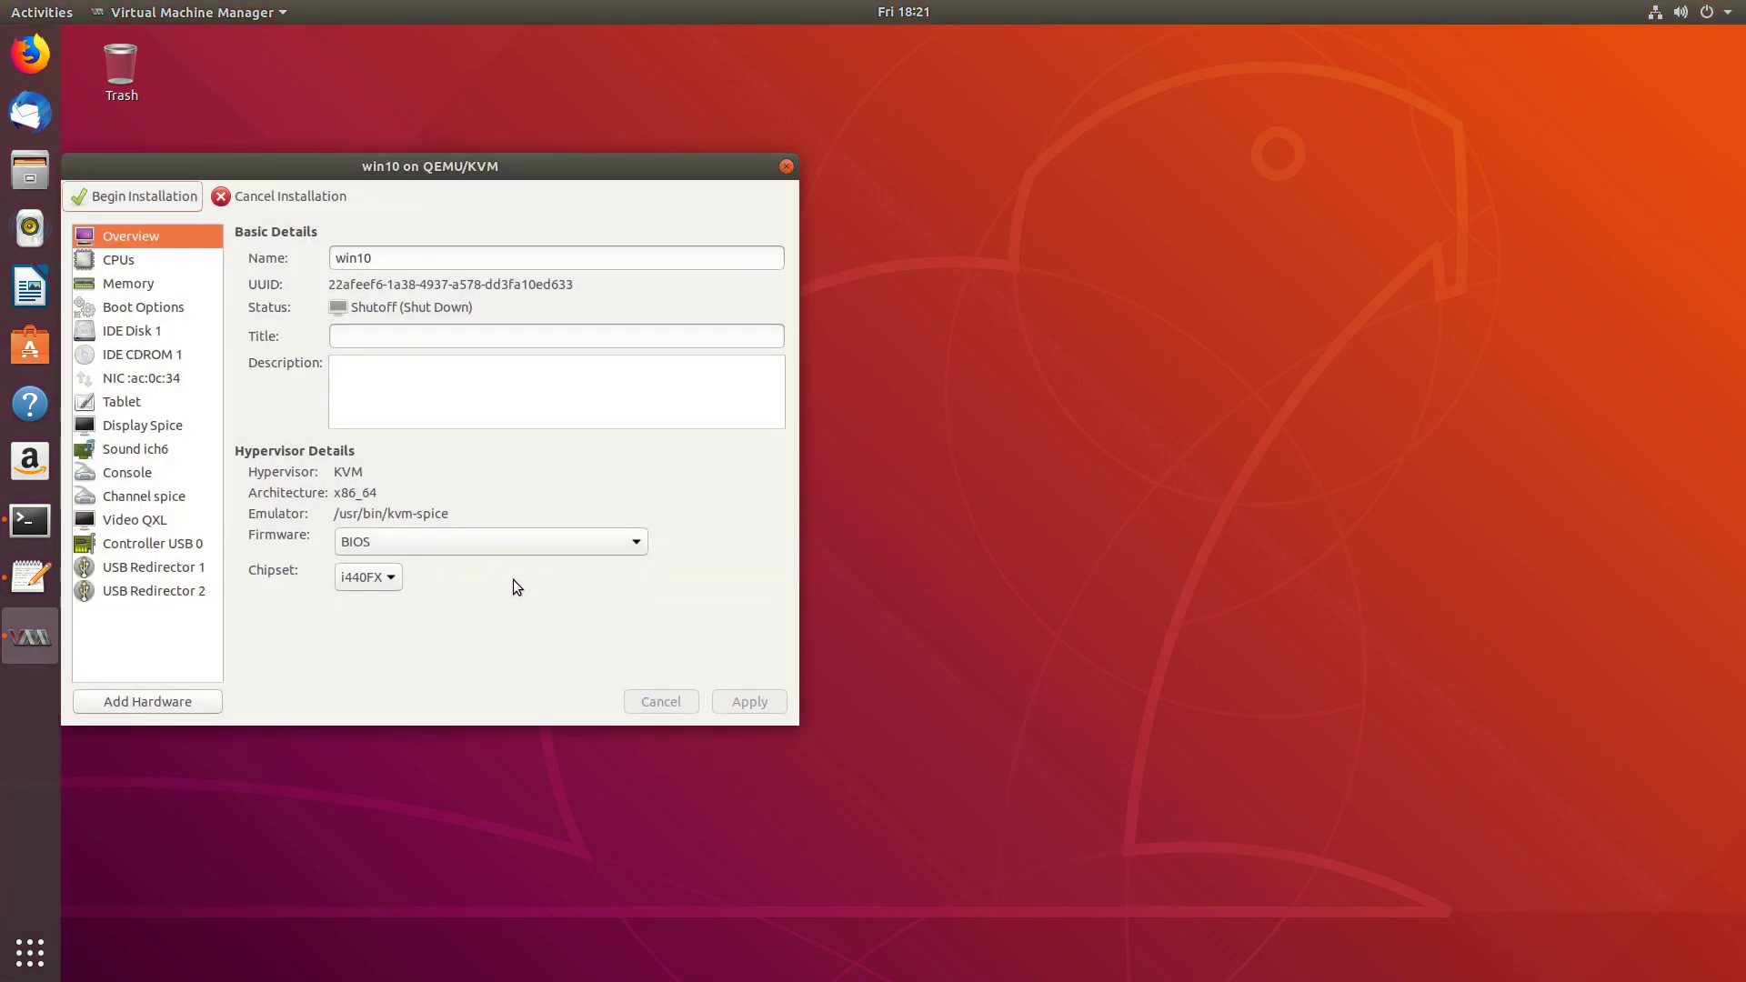
- Set the firmware to UEFI x86_64 OVMF and the chipset to Q35, and apply
left_click(384, 552)
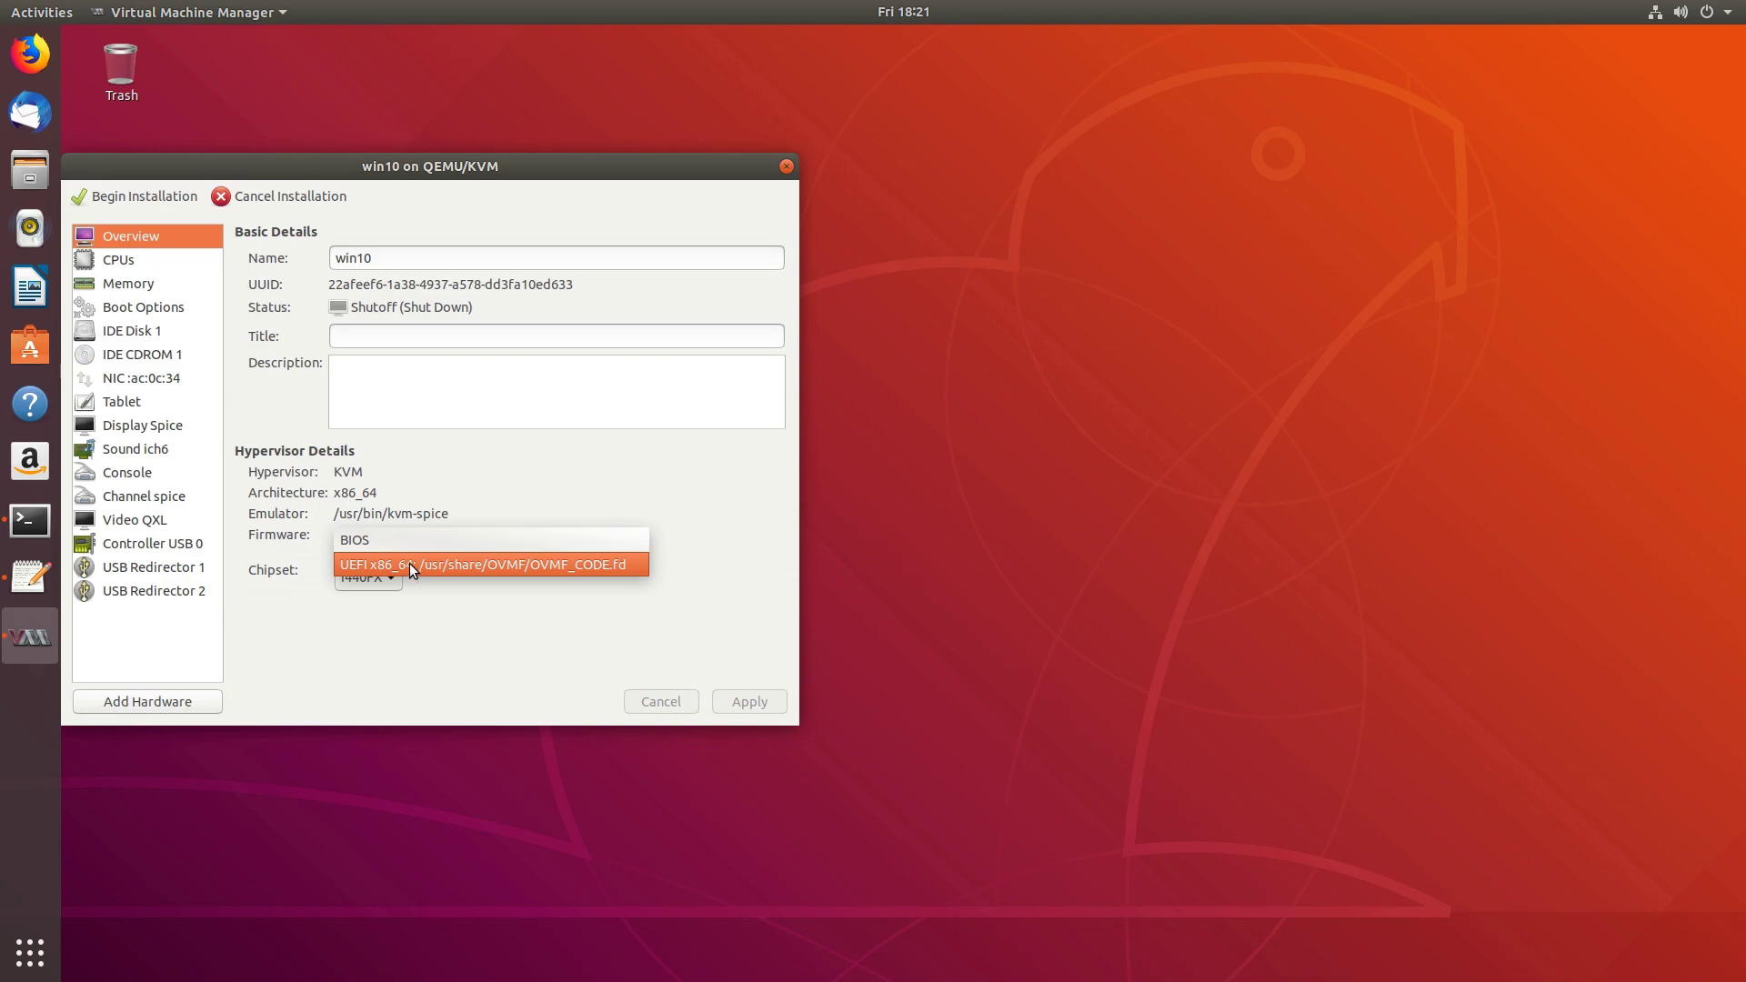
left_click(409, 564)
left_click(380, 575)
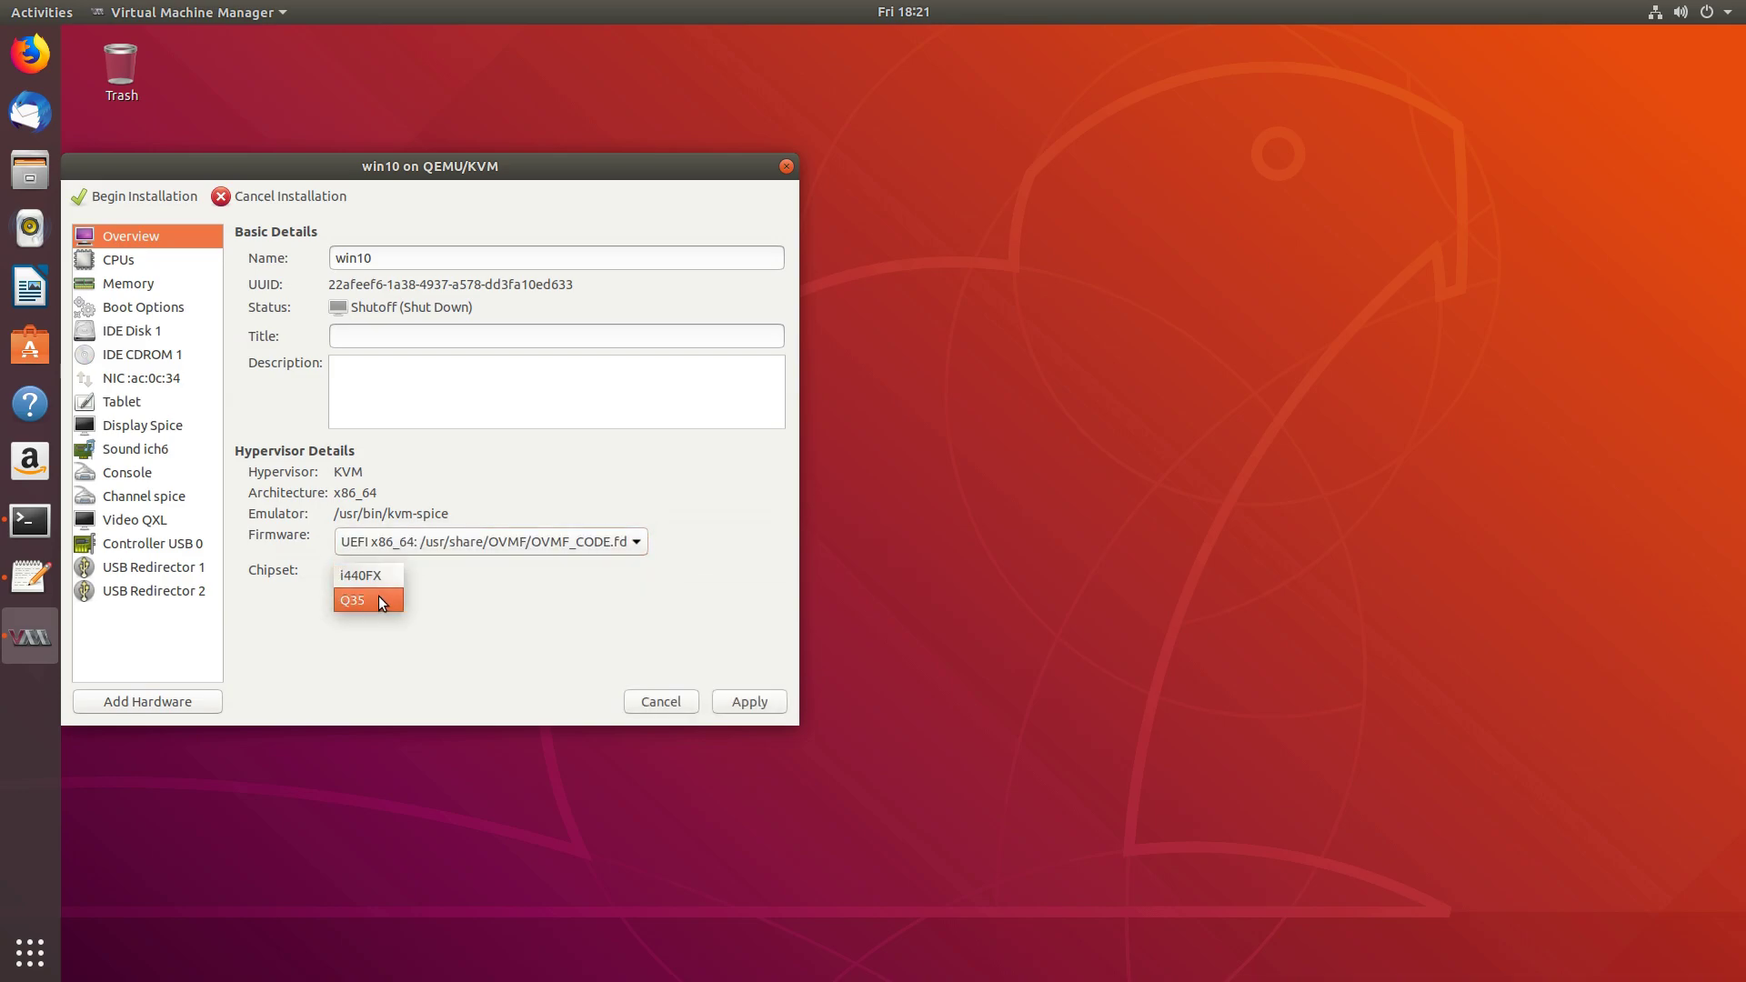
left_click(749, 701)
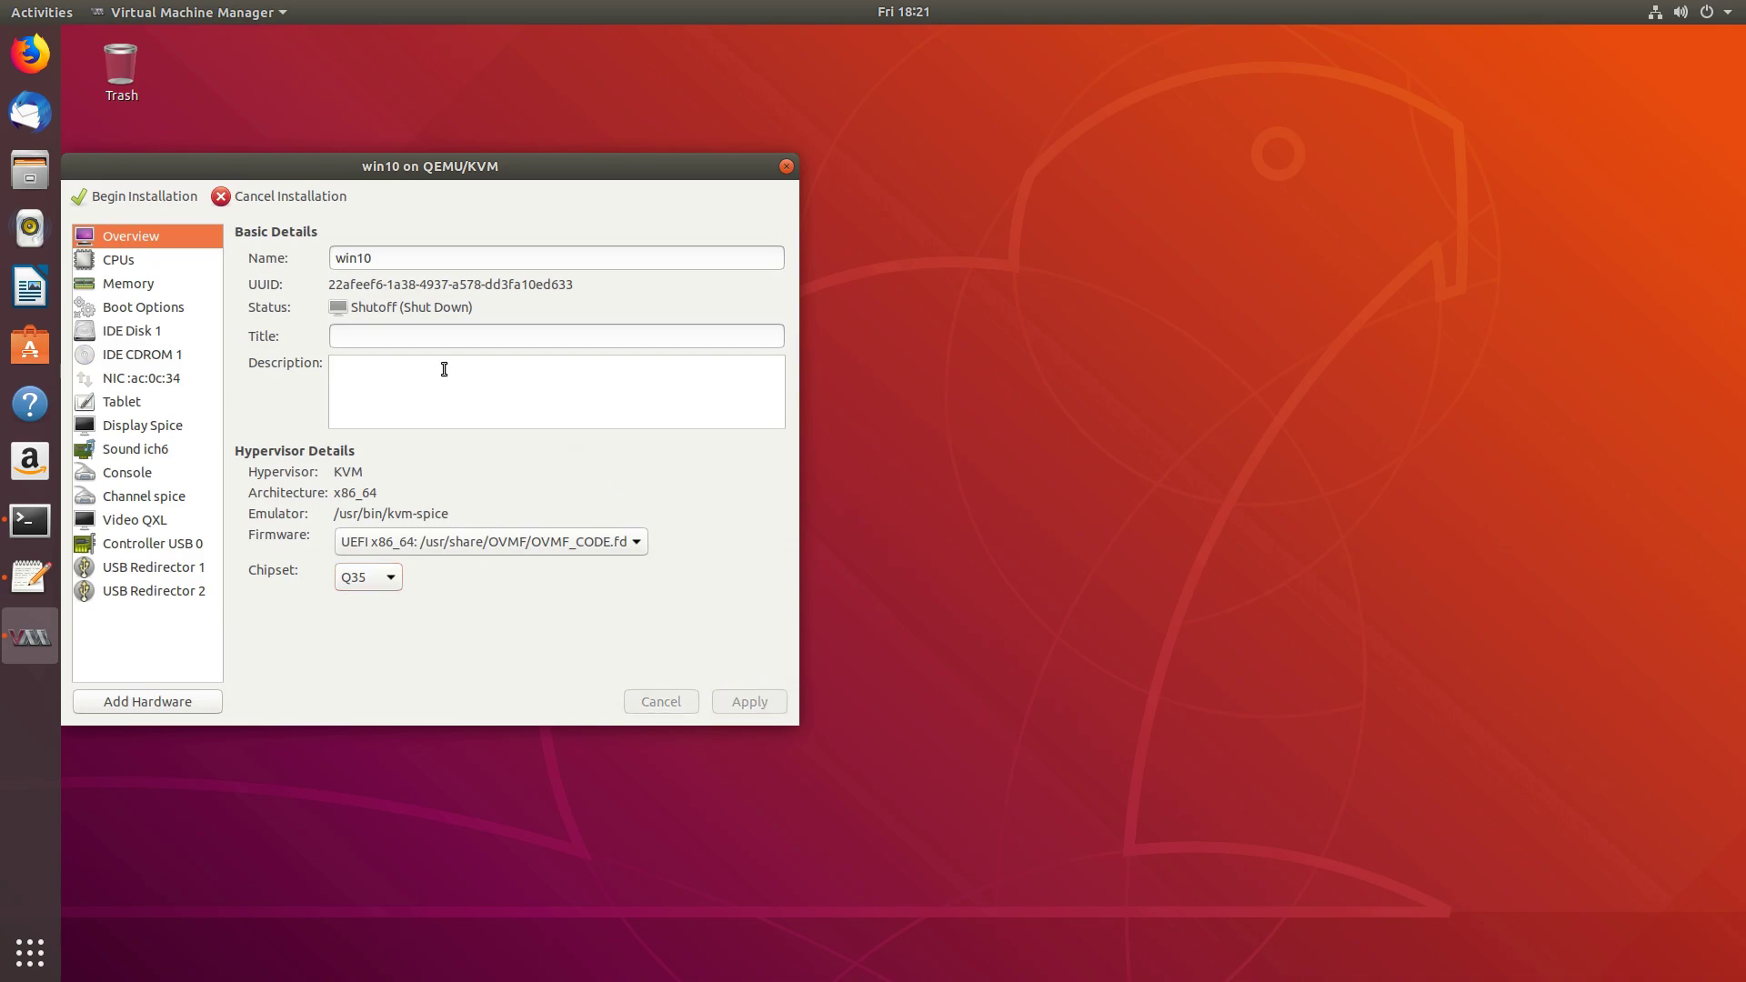
left_click(134, 336)
- Change IDE Disk 1's disk bus to SATA and apply
left_click(332, 359)
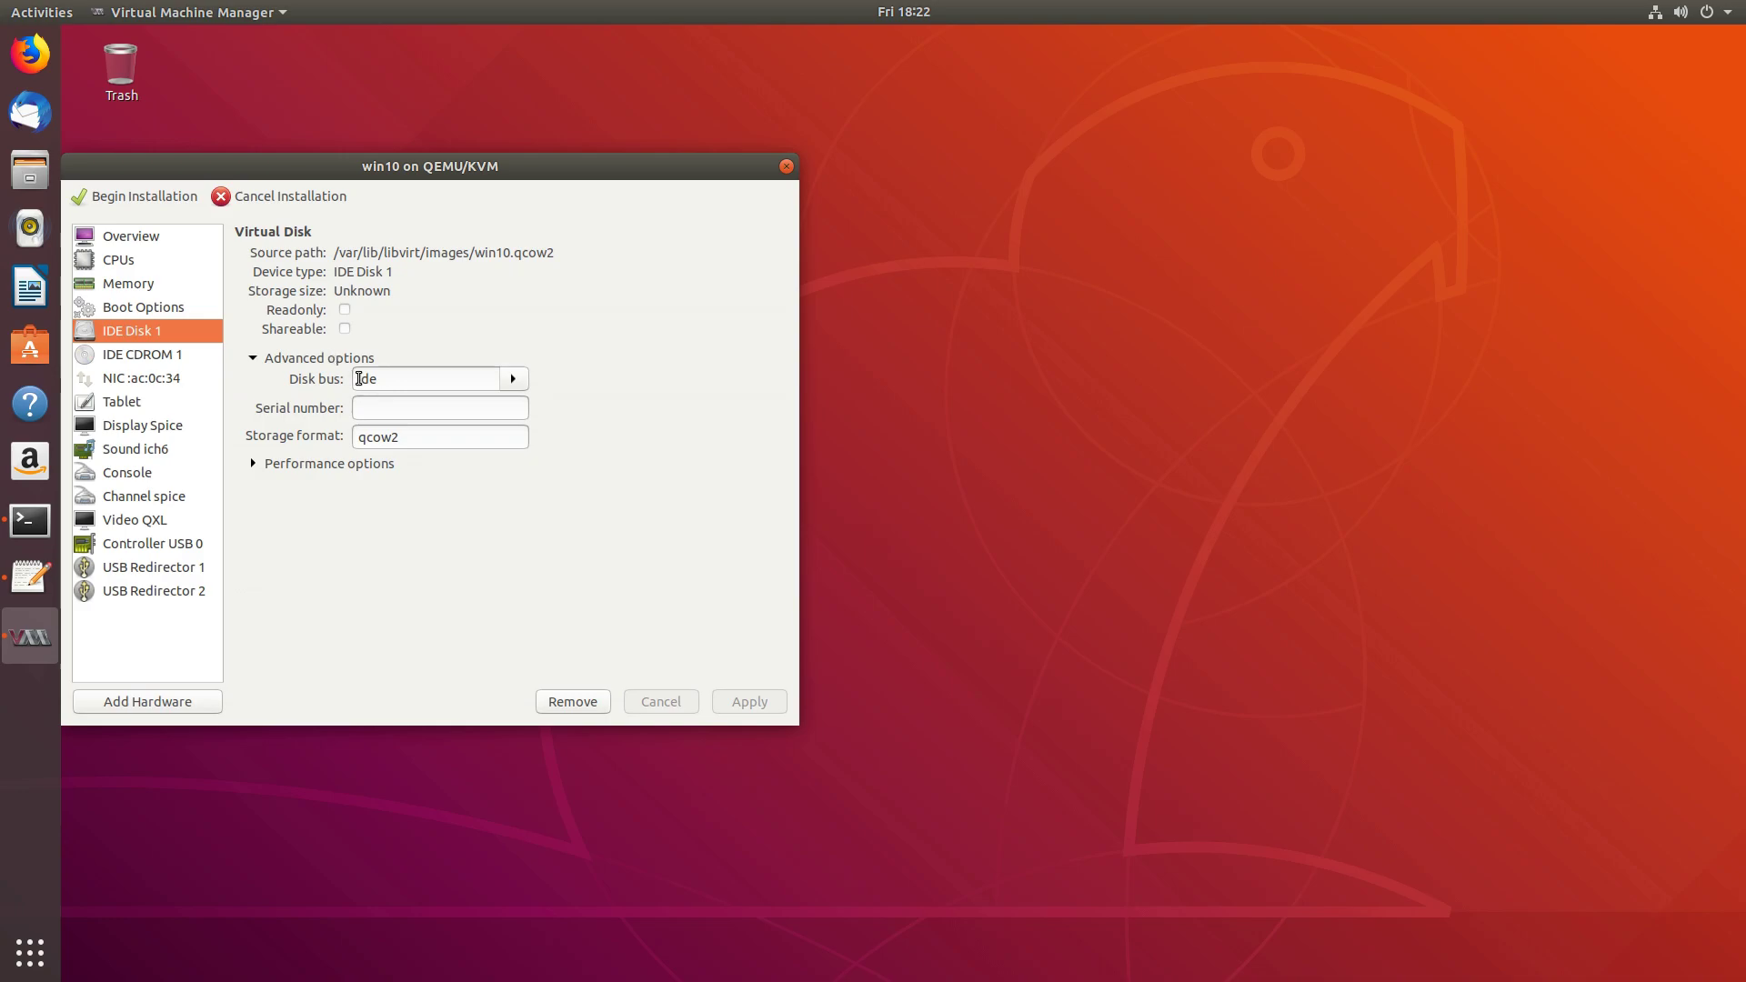
left_click(512, 379)
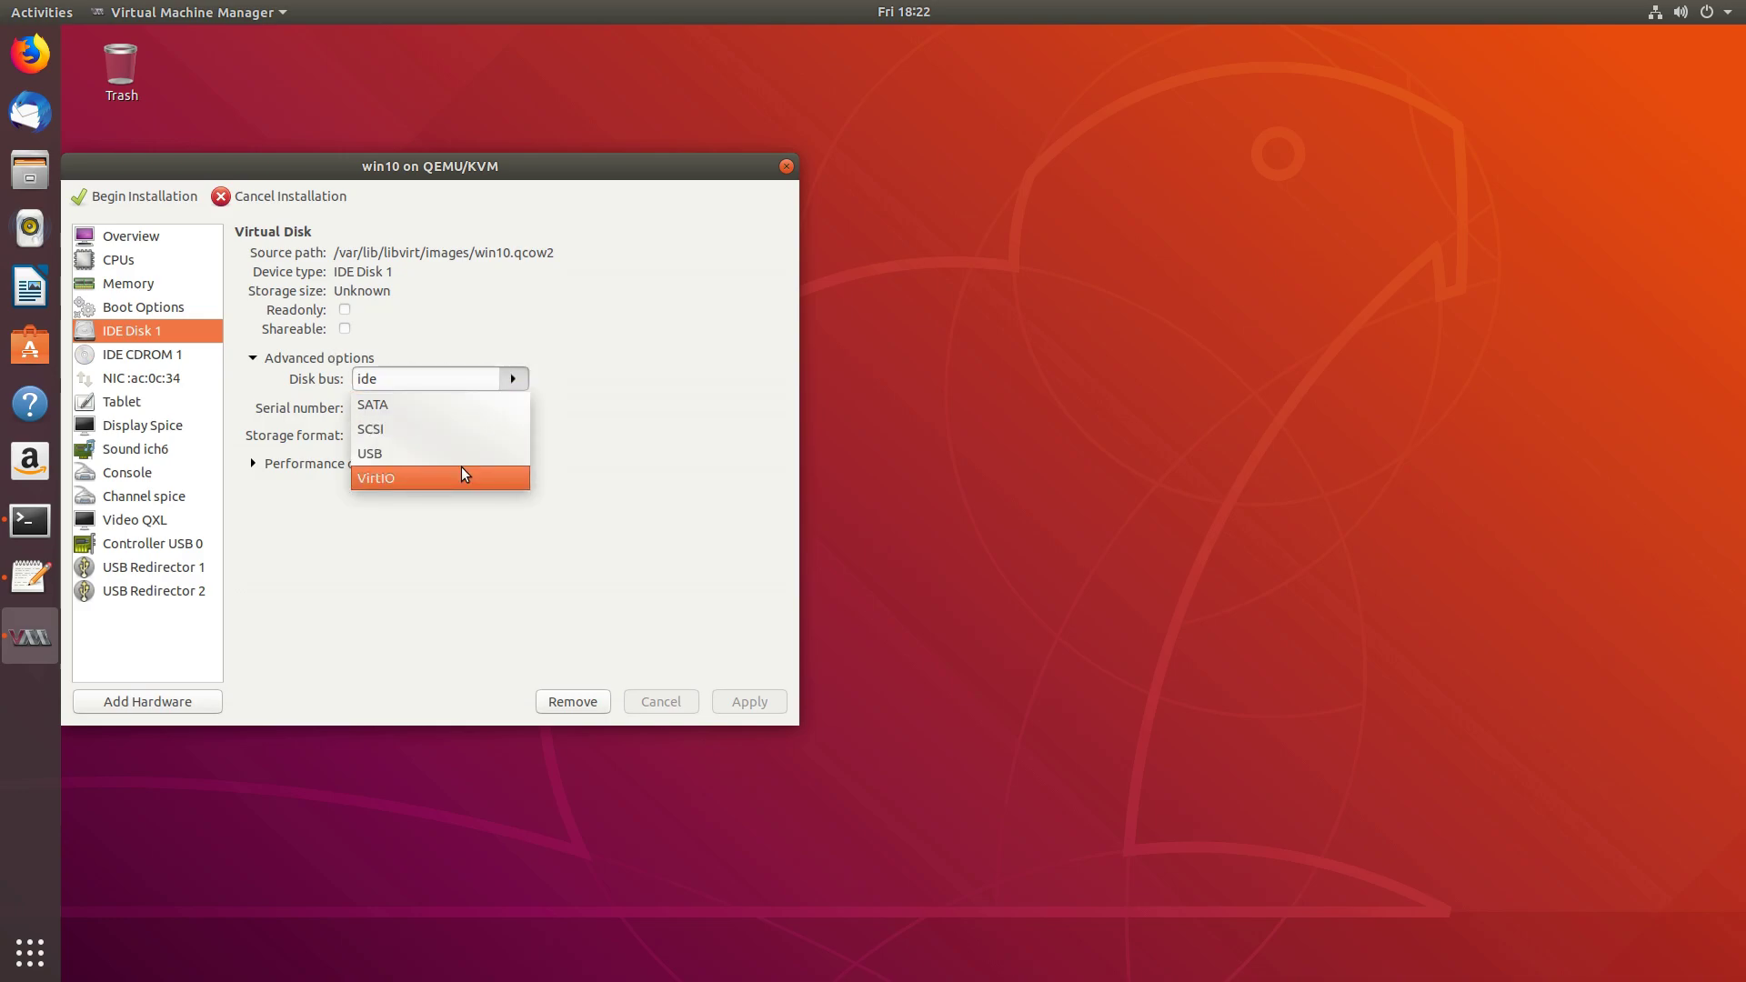
left_click(437, 408)
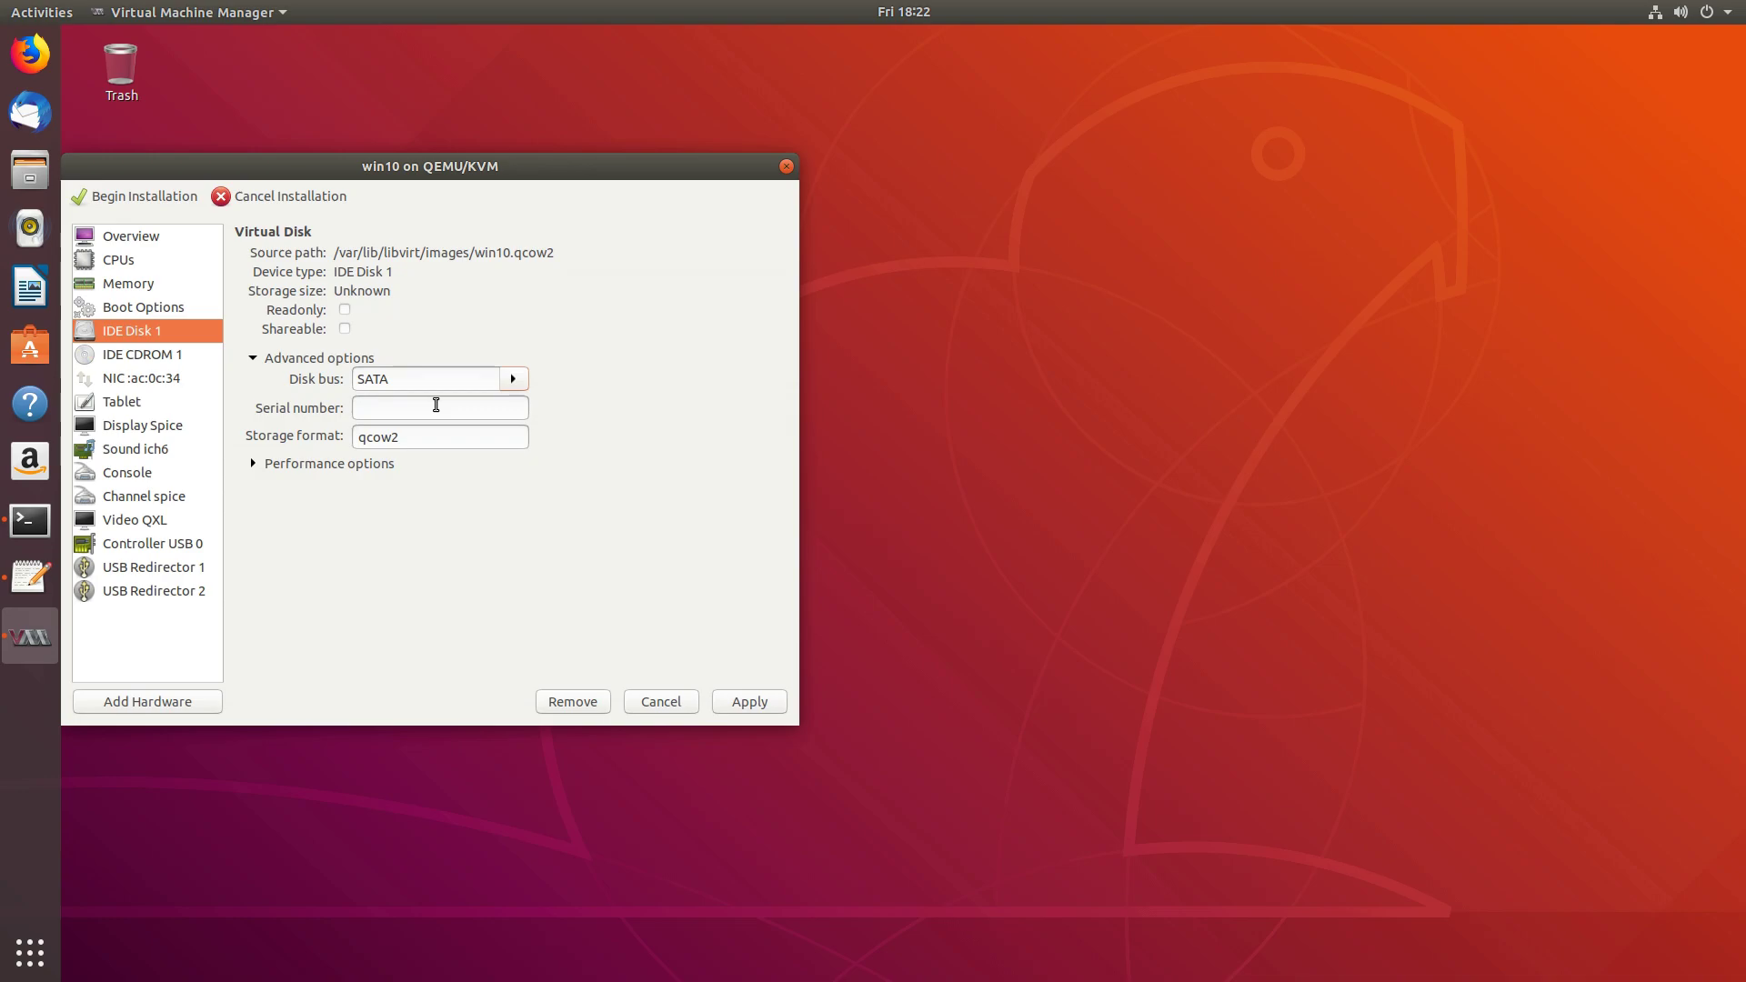
left_click(741, 704)
- Change the CD-ROM drive's bus to SATA as well and apply
left_click(146, 355)
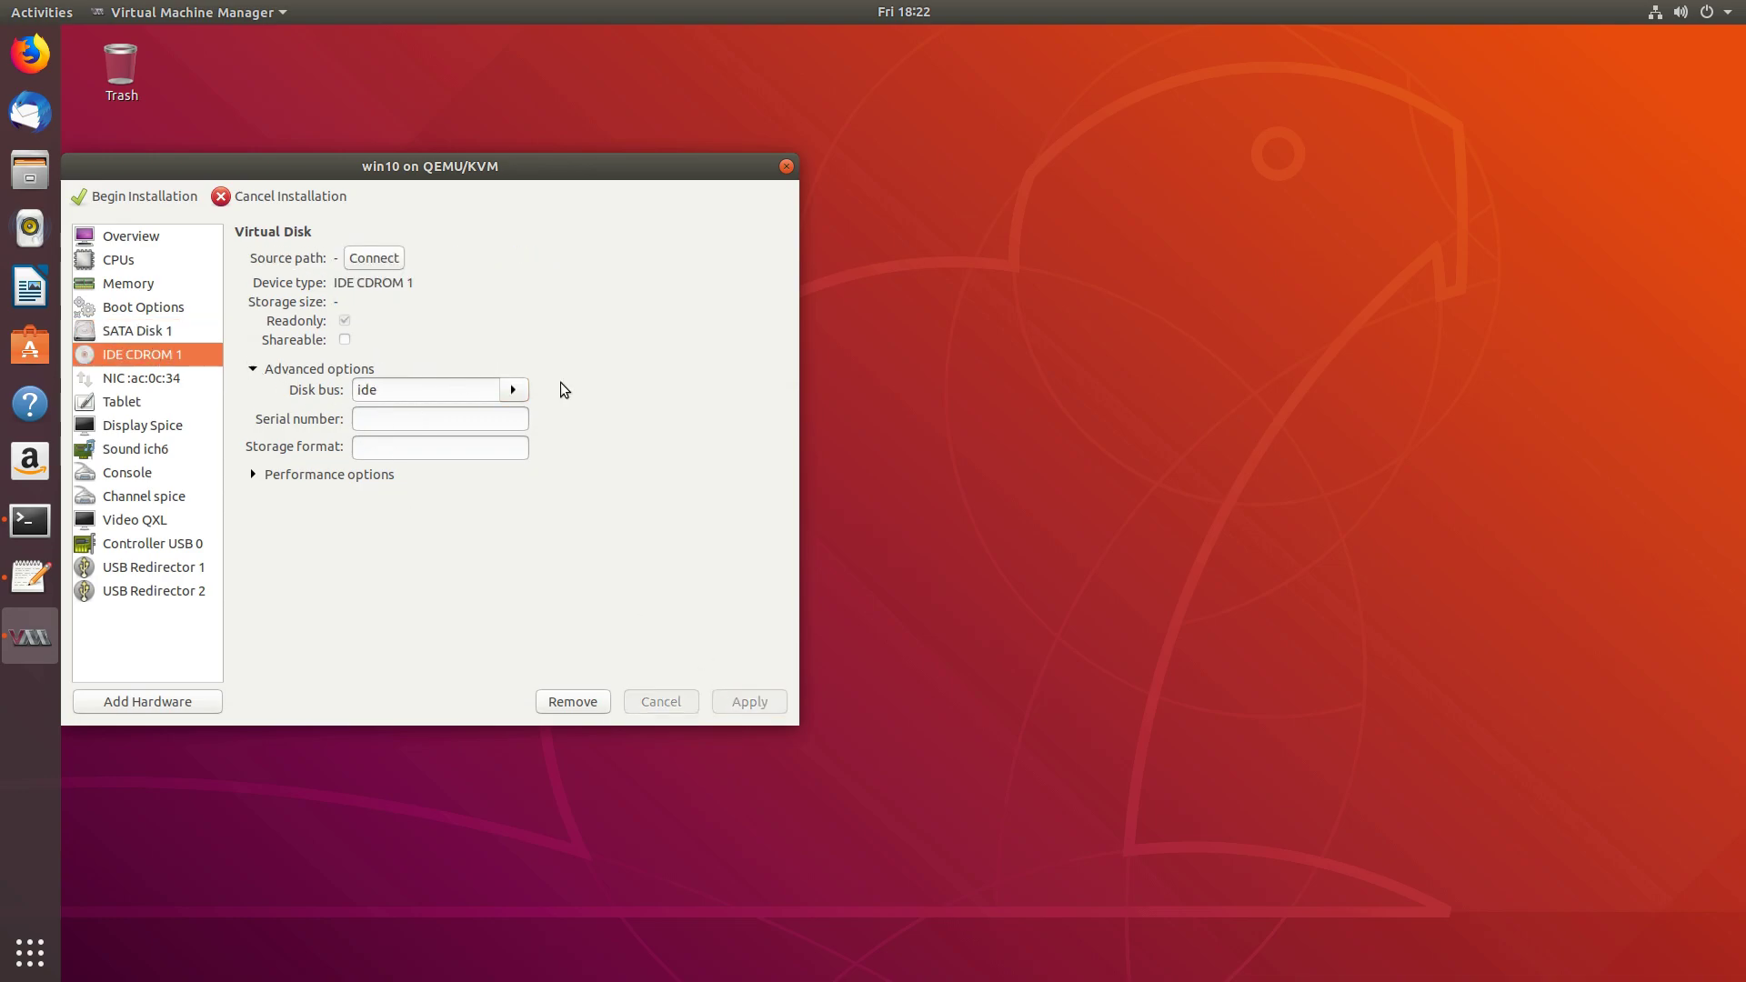
left_click(519, 389)
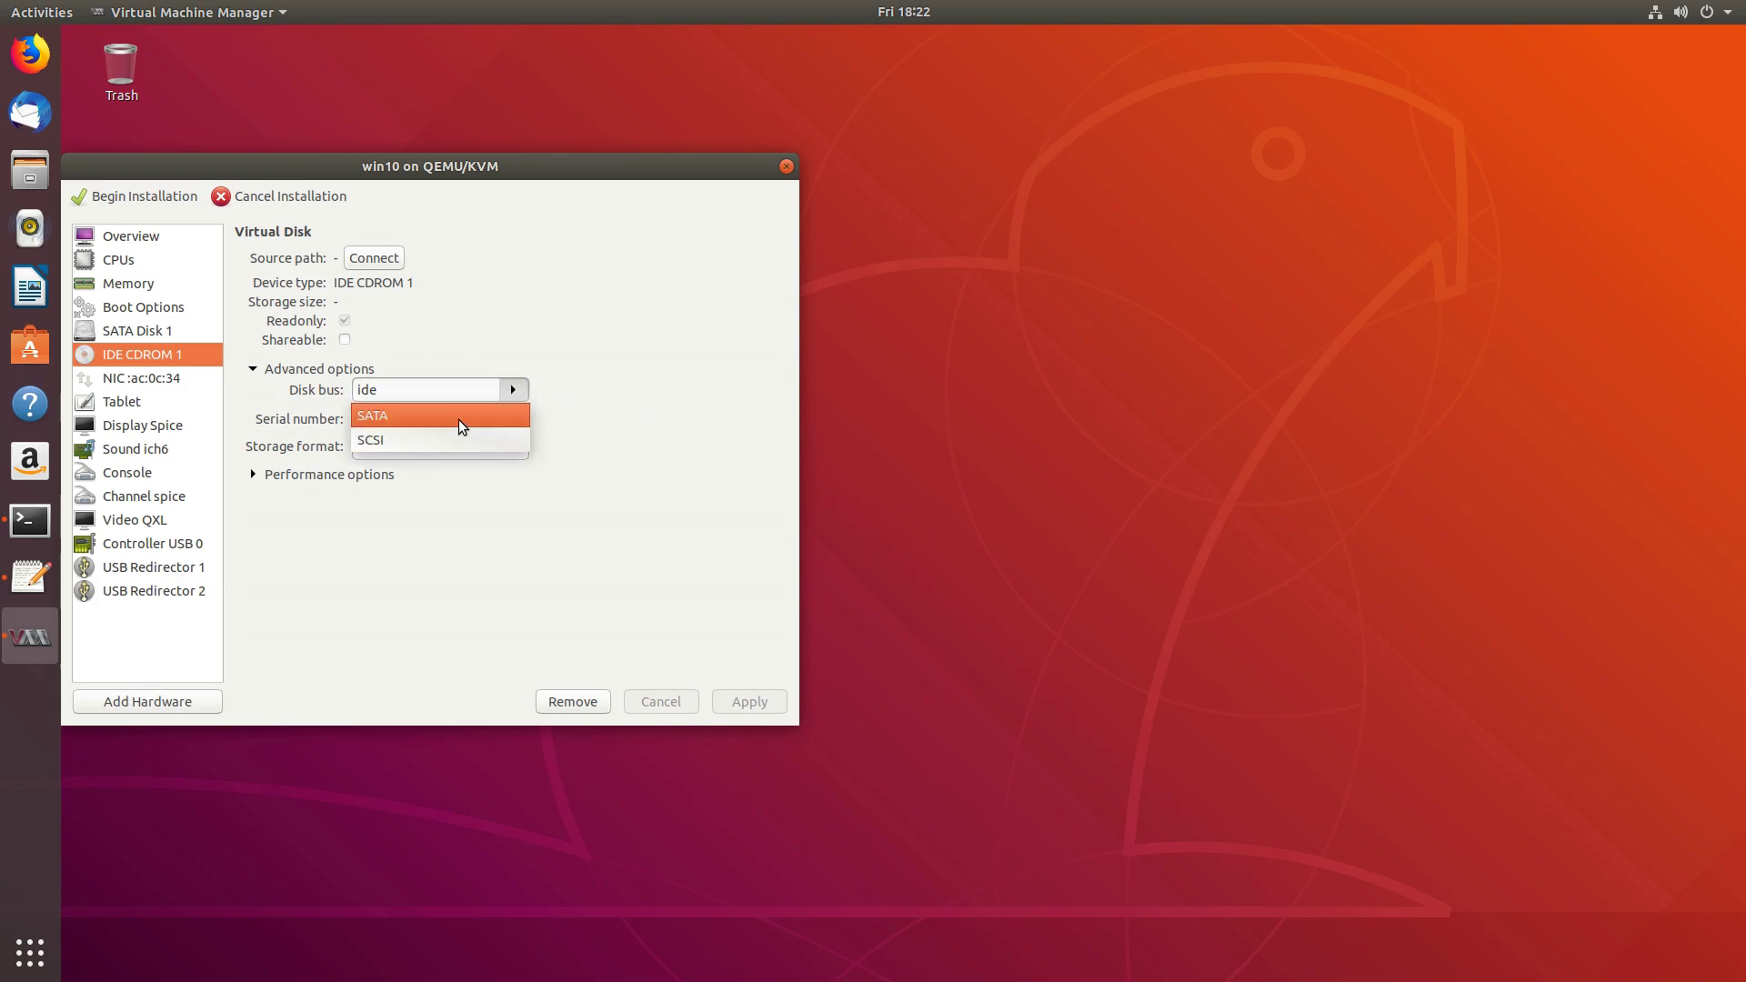
left_click(459, 420)
left_click(758, 708)
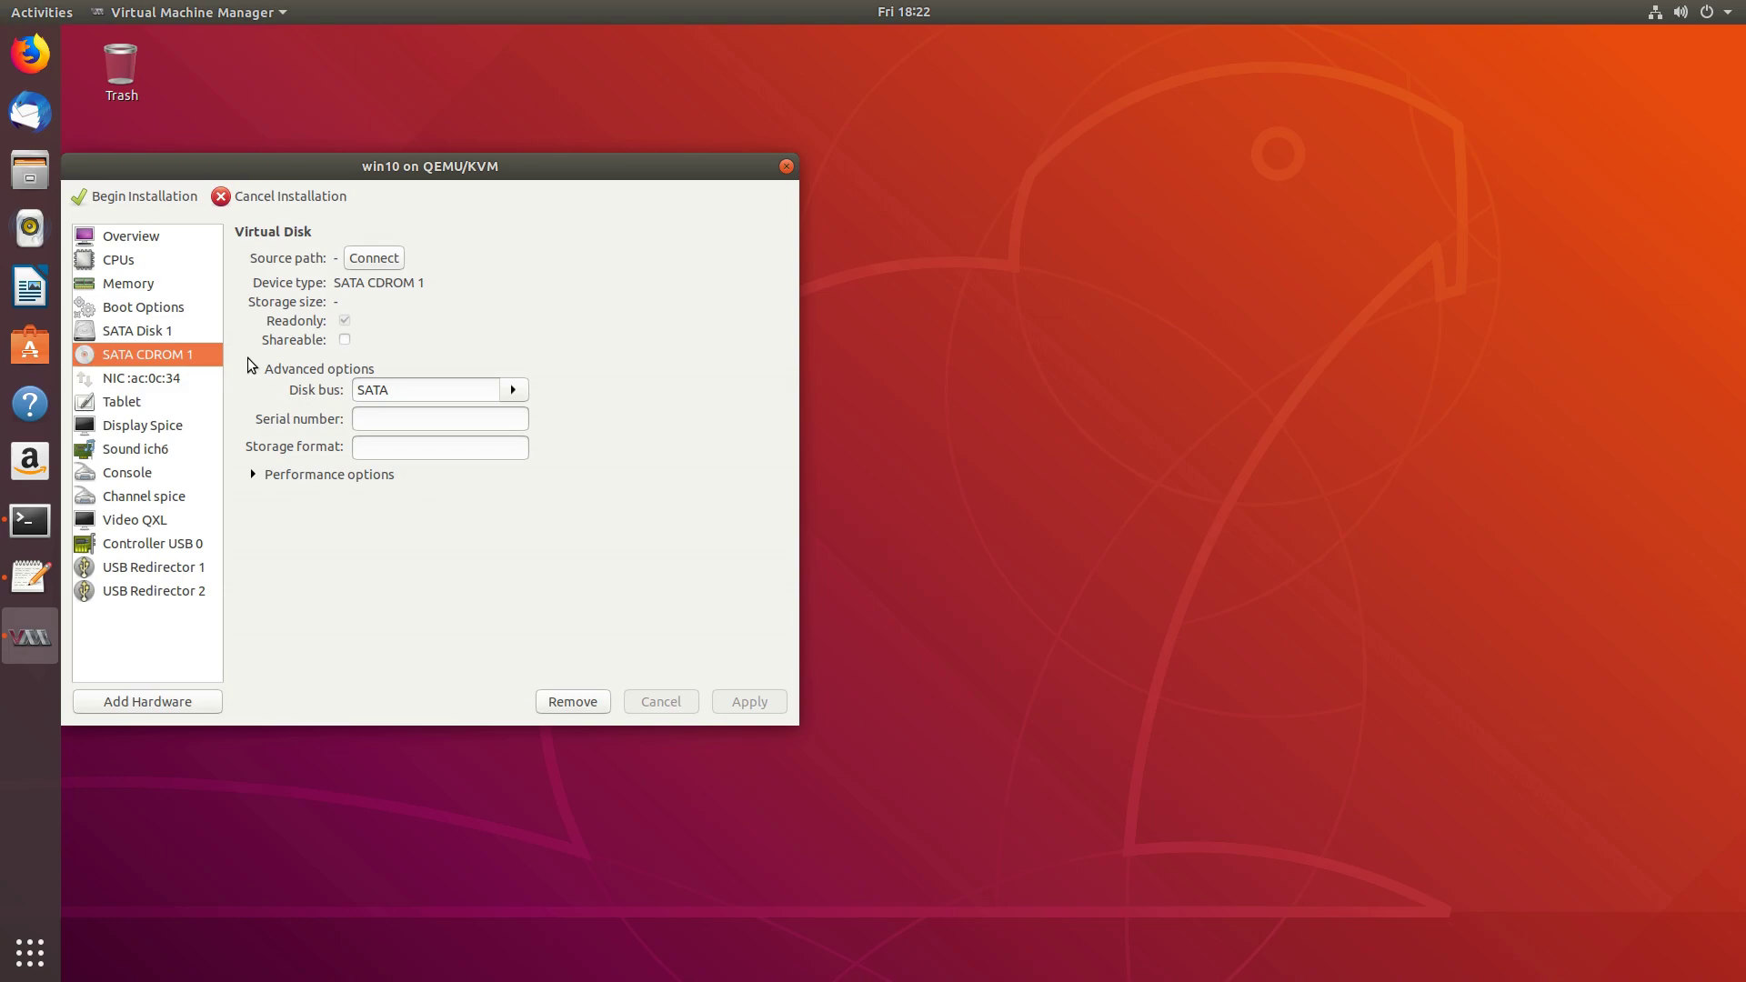
left_click(167, 309)
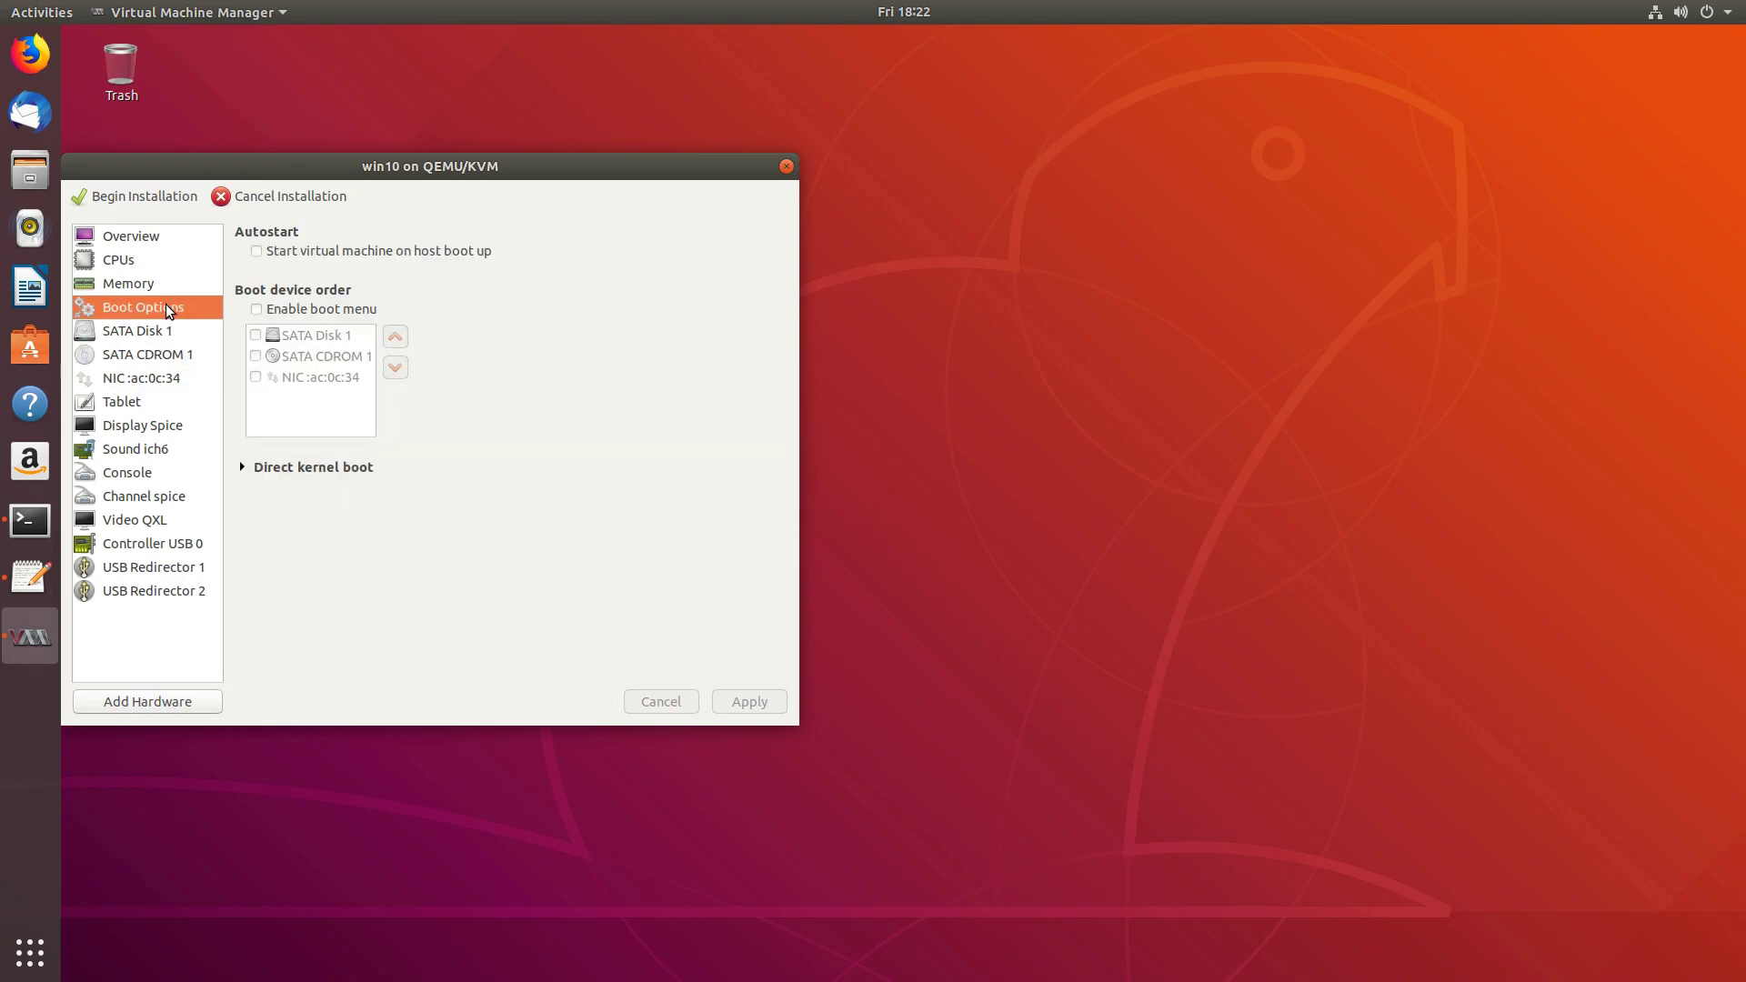
- Enable SATA CDROM 1 in the boot device order and apply the change
left_click(254, 356)
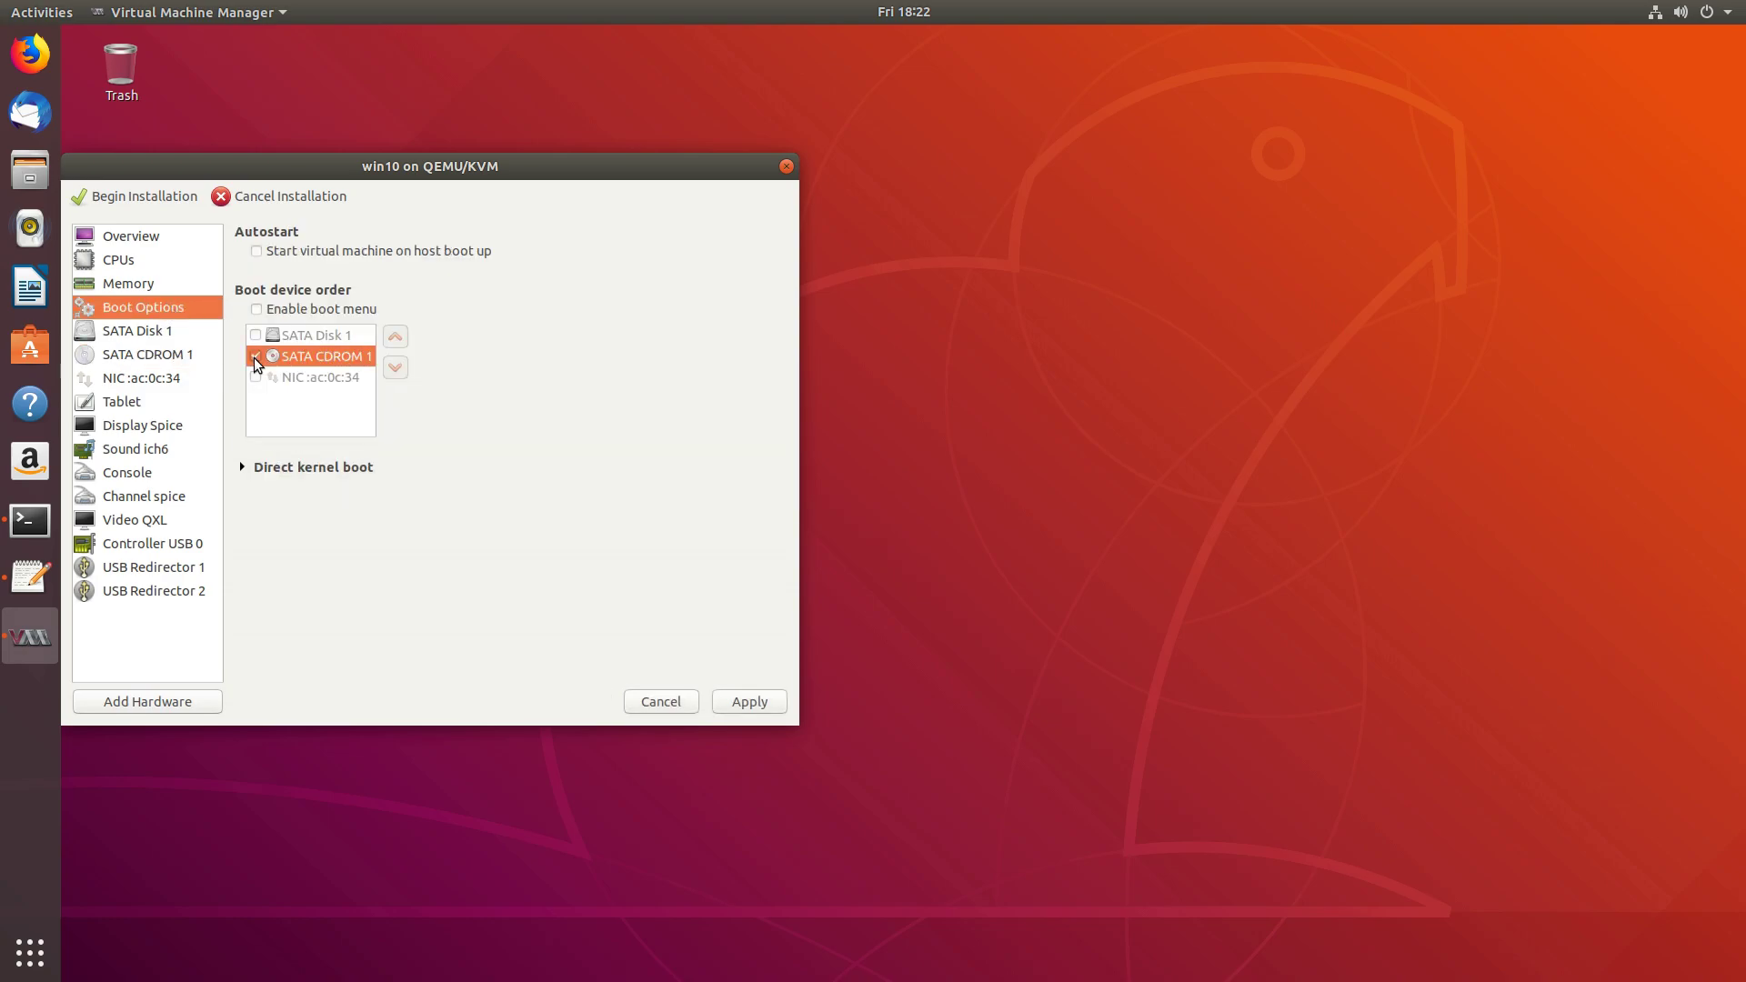
left_click(742, 702)
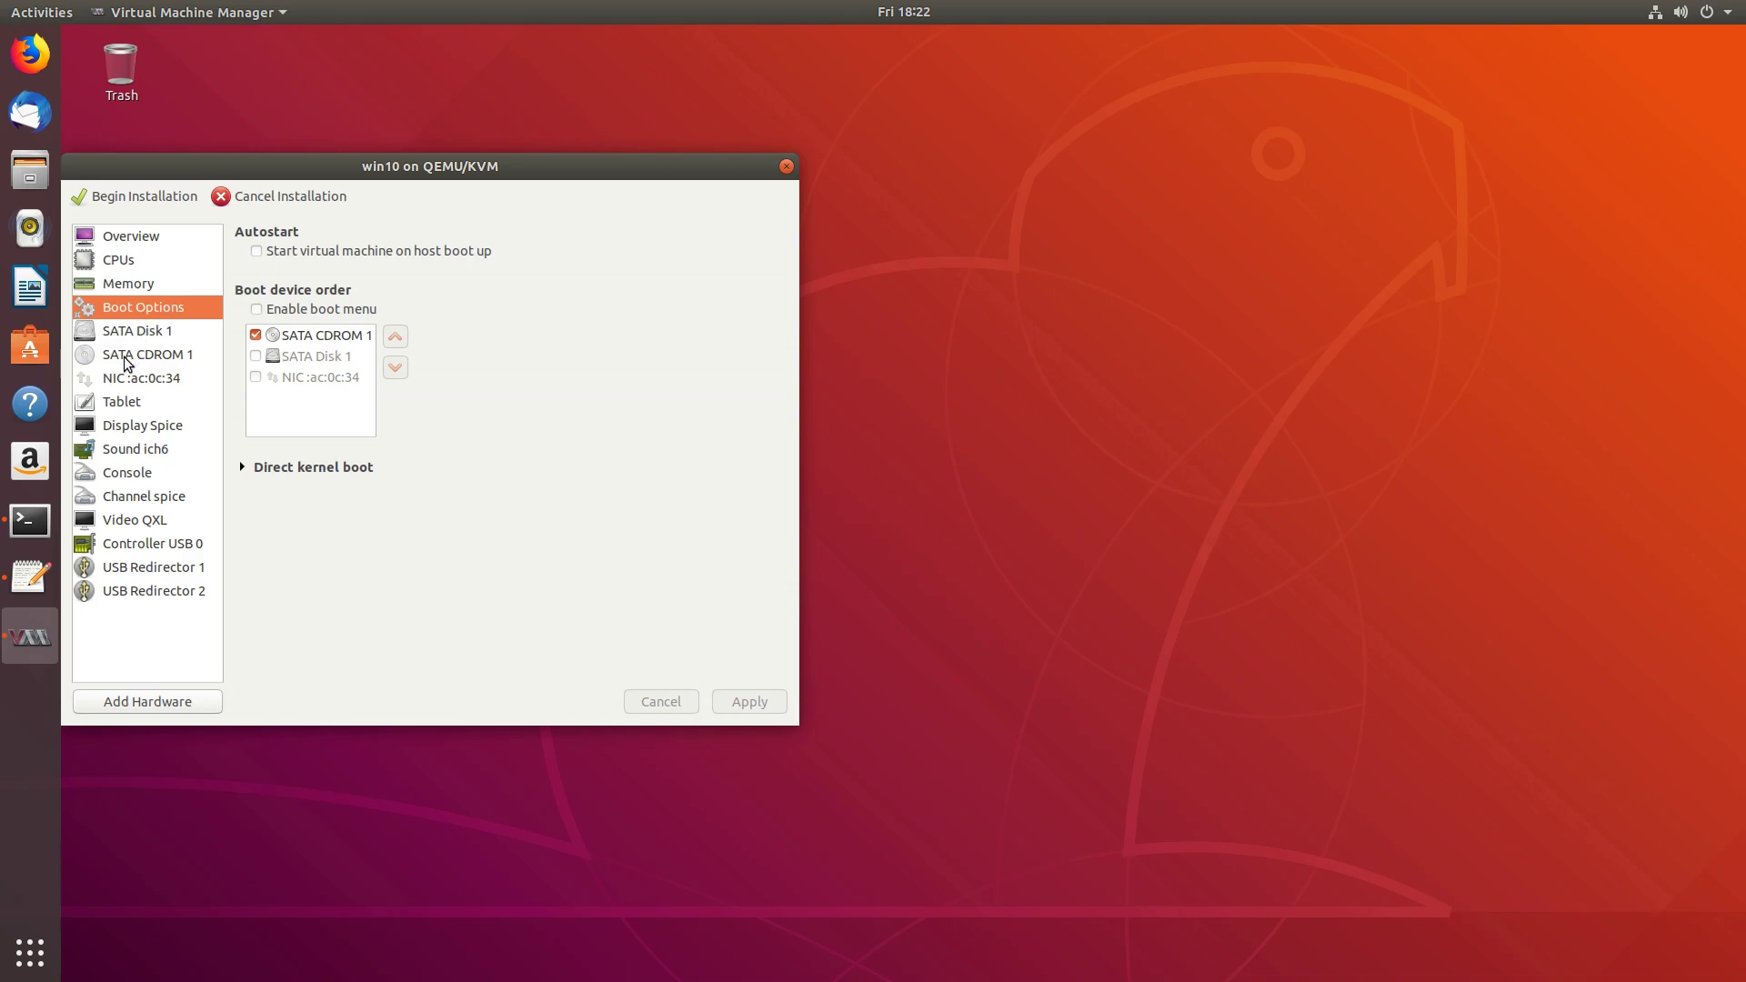
left_click(112, 256)
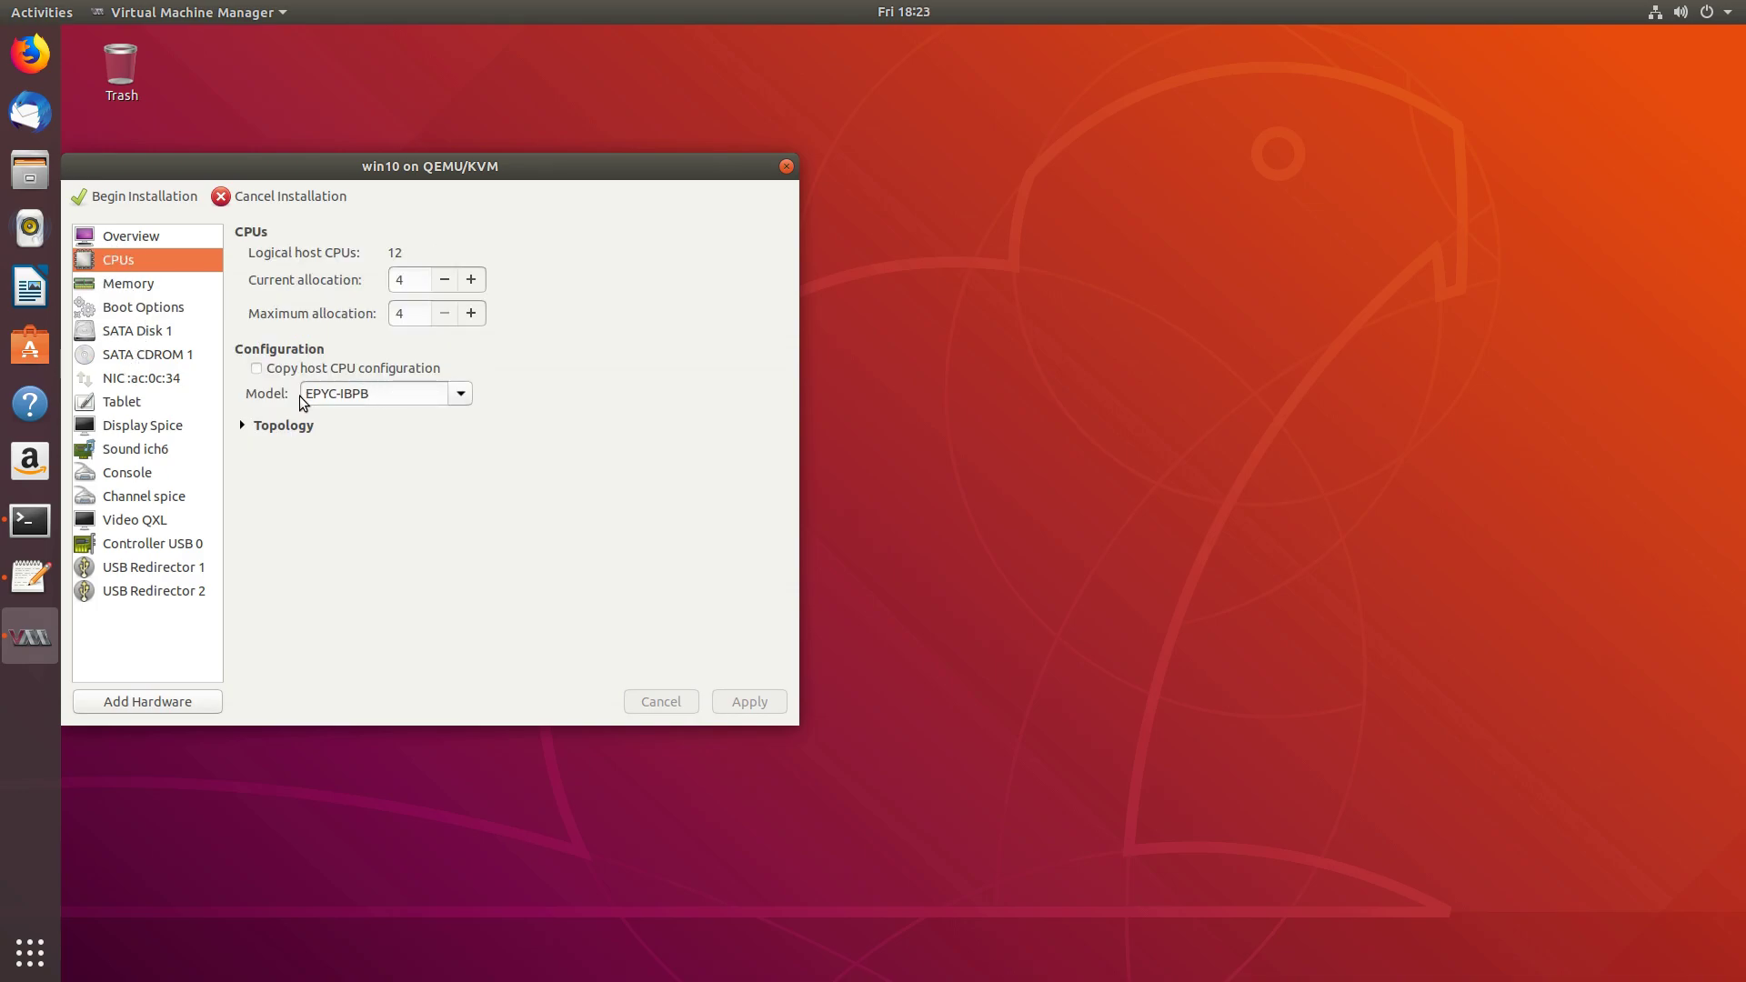
- Leave the CPU model at EPYC-IBPB and bring up the terminal showing /etc/default/grub
left_click(461, 393)
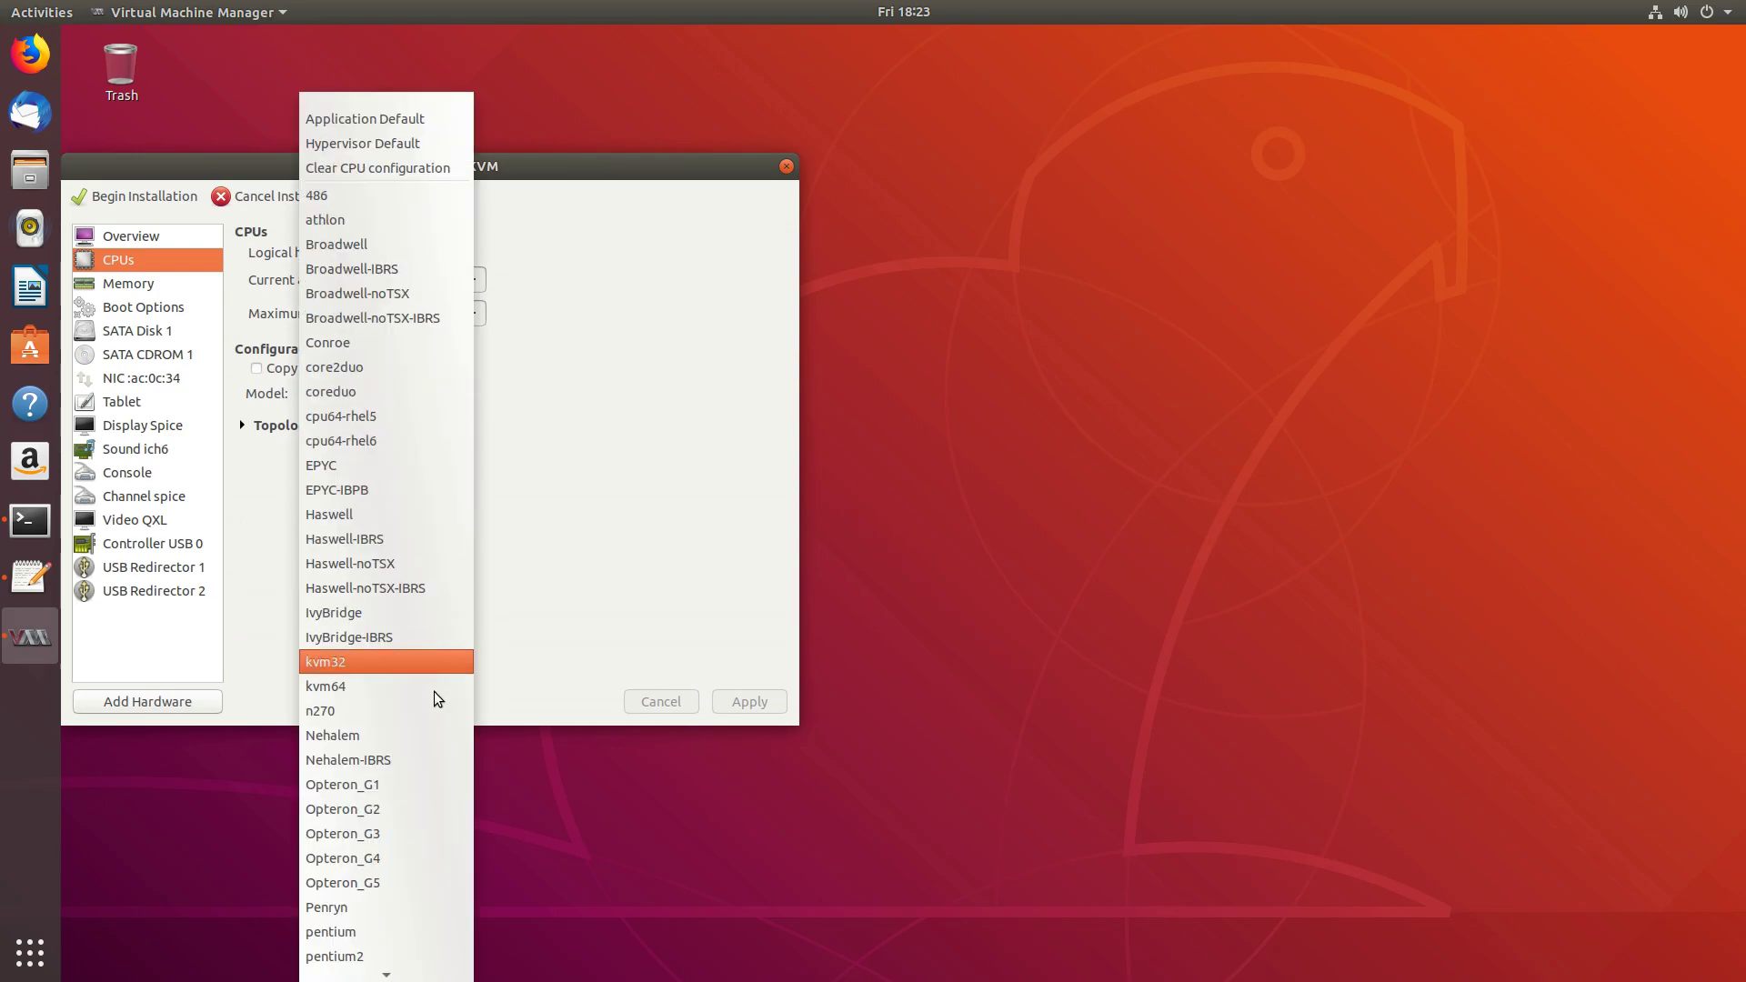
scroll(436, 727, "down", 3)
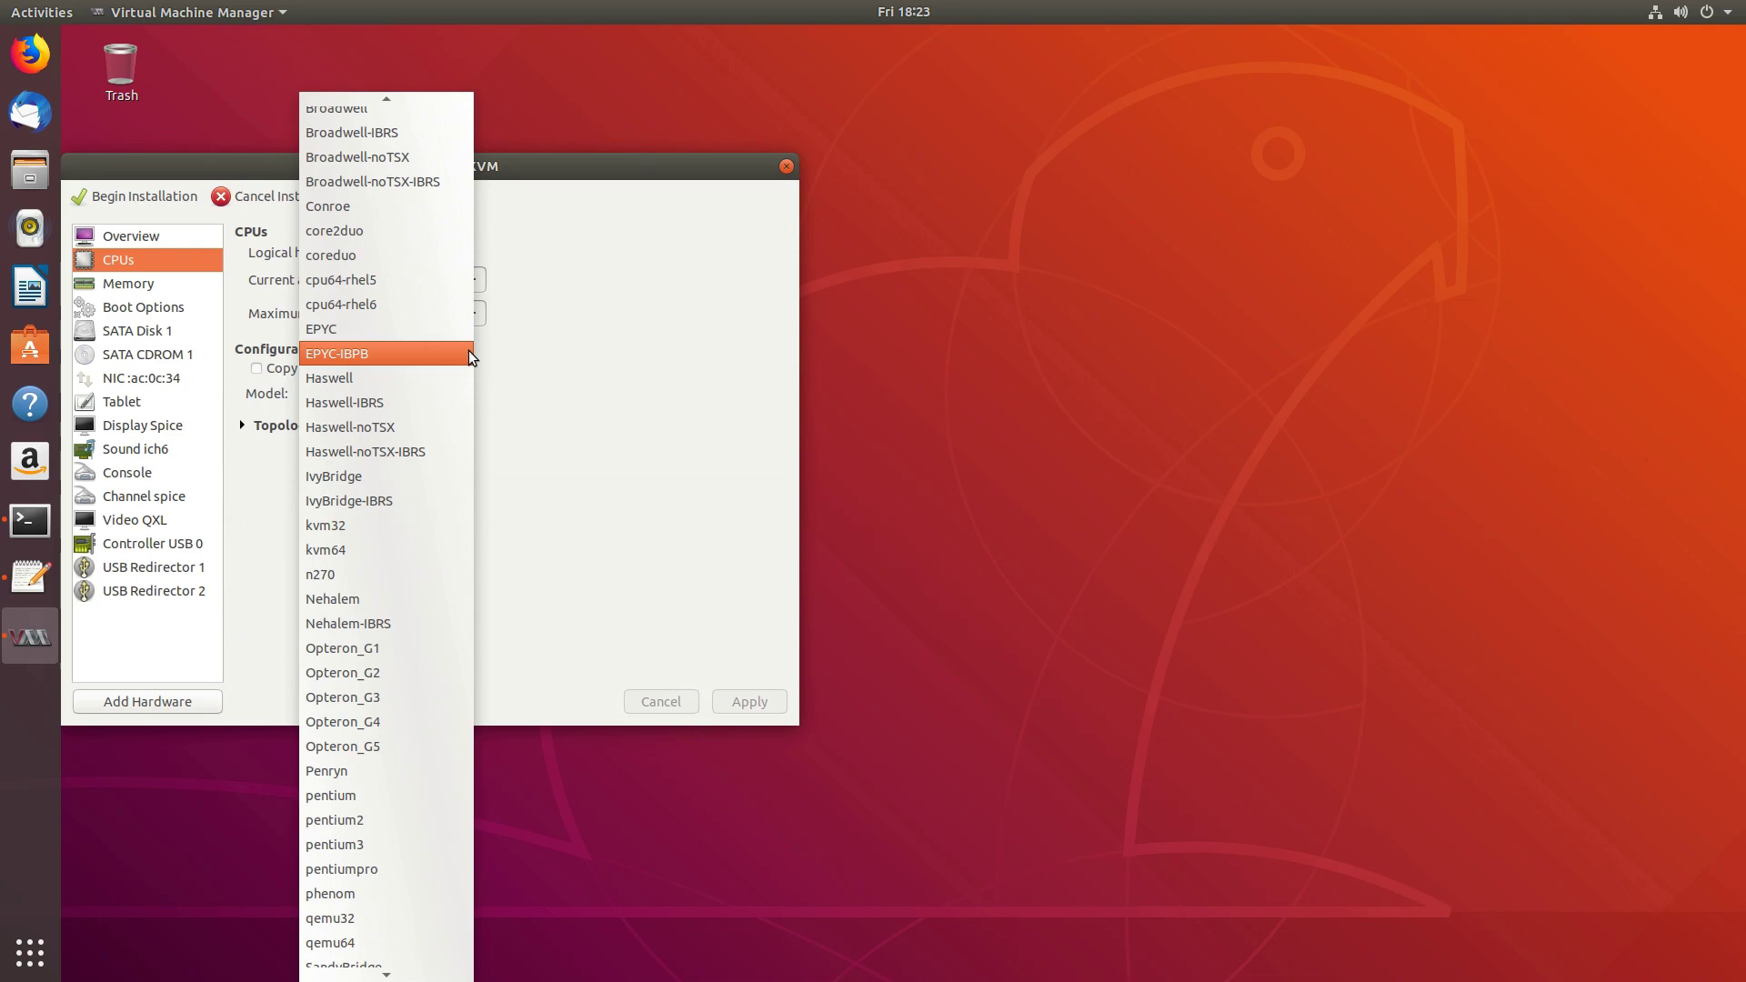
scroll(378, 330, "up", 3)
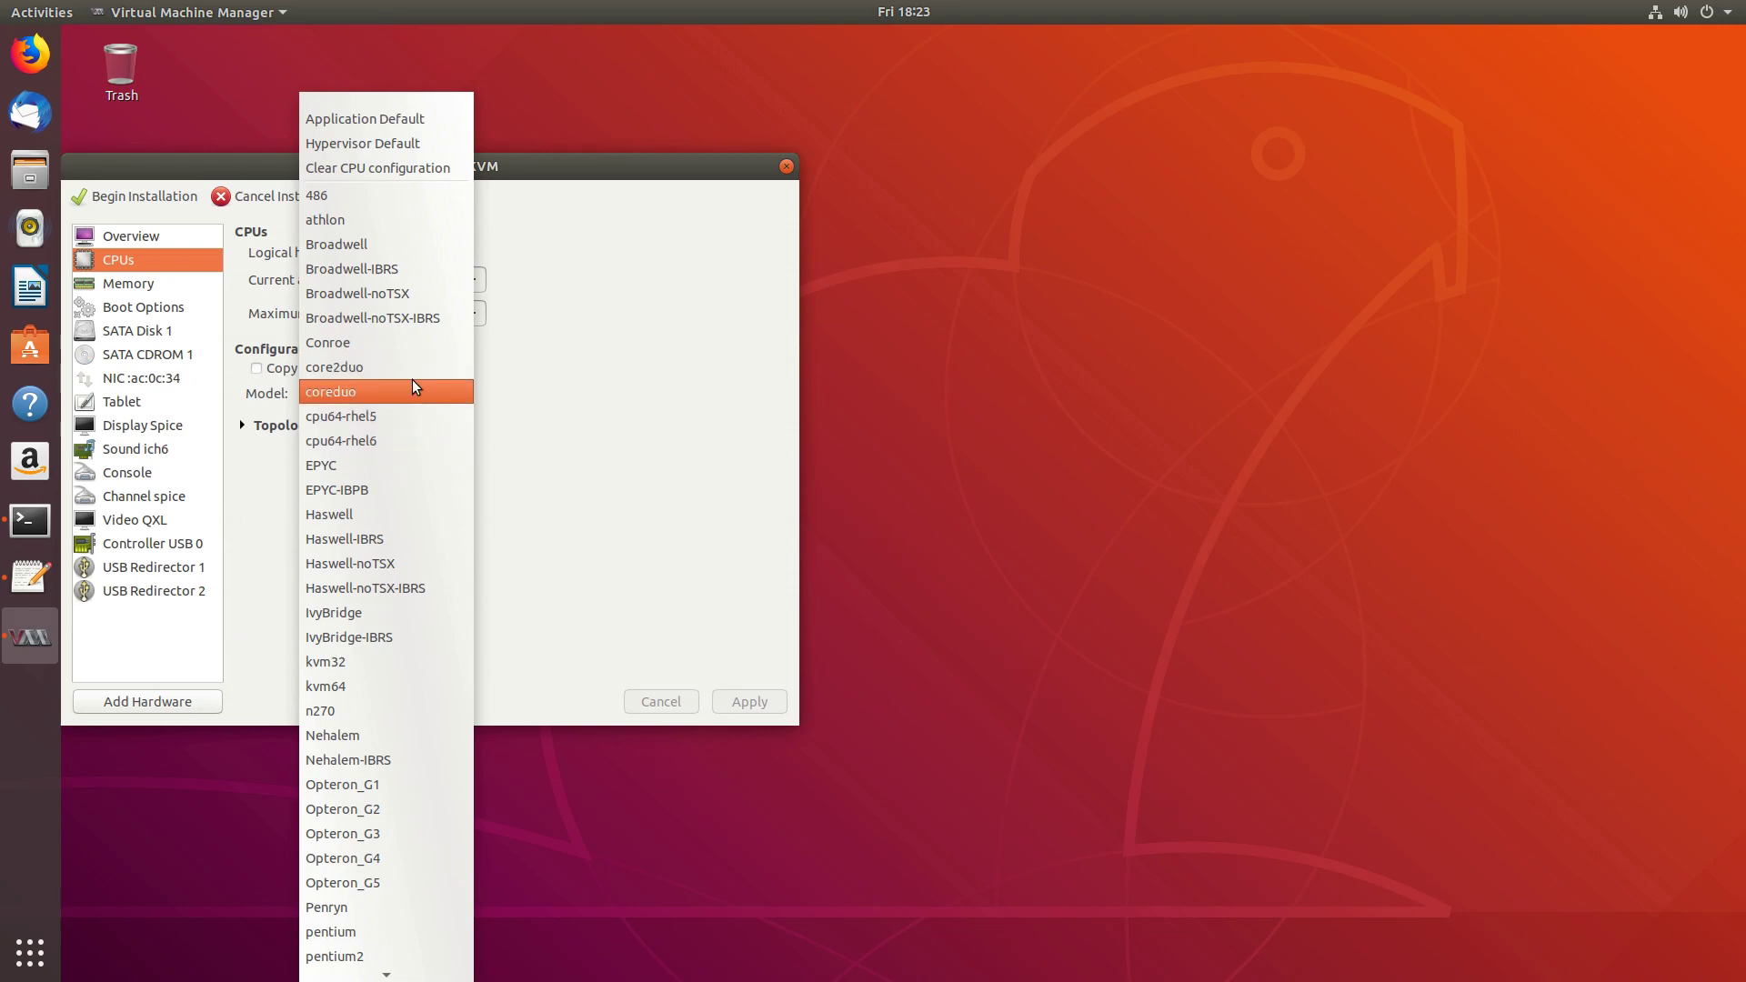
left_click(631, 402)
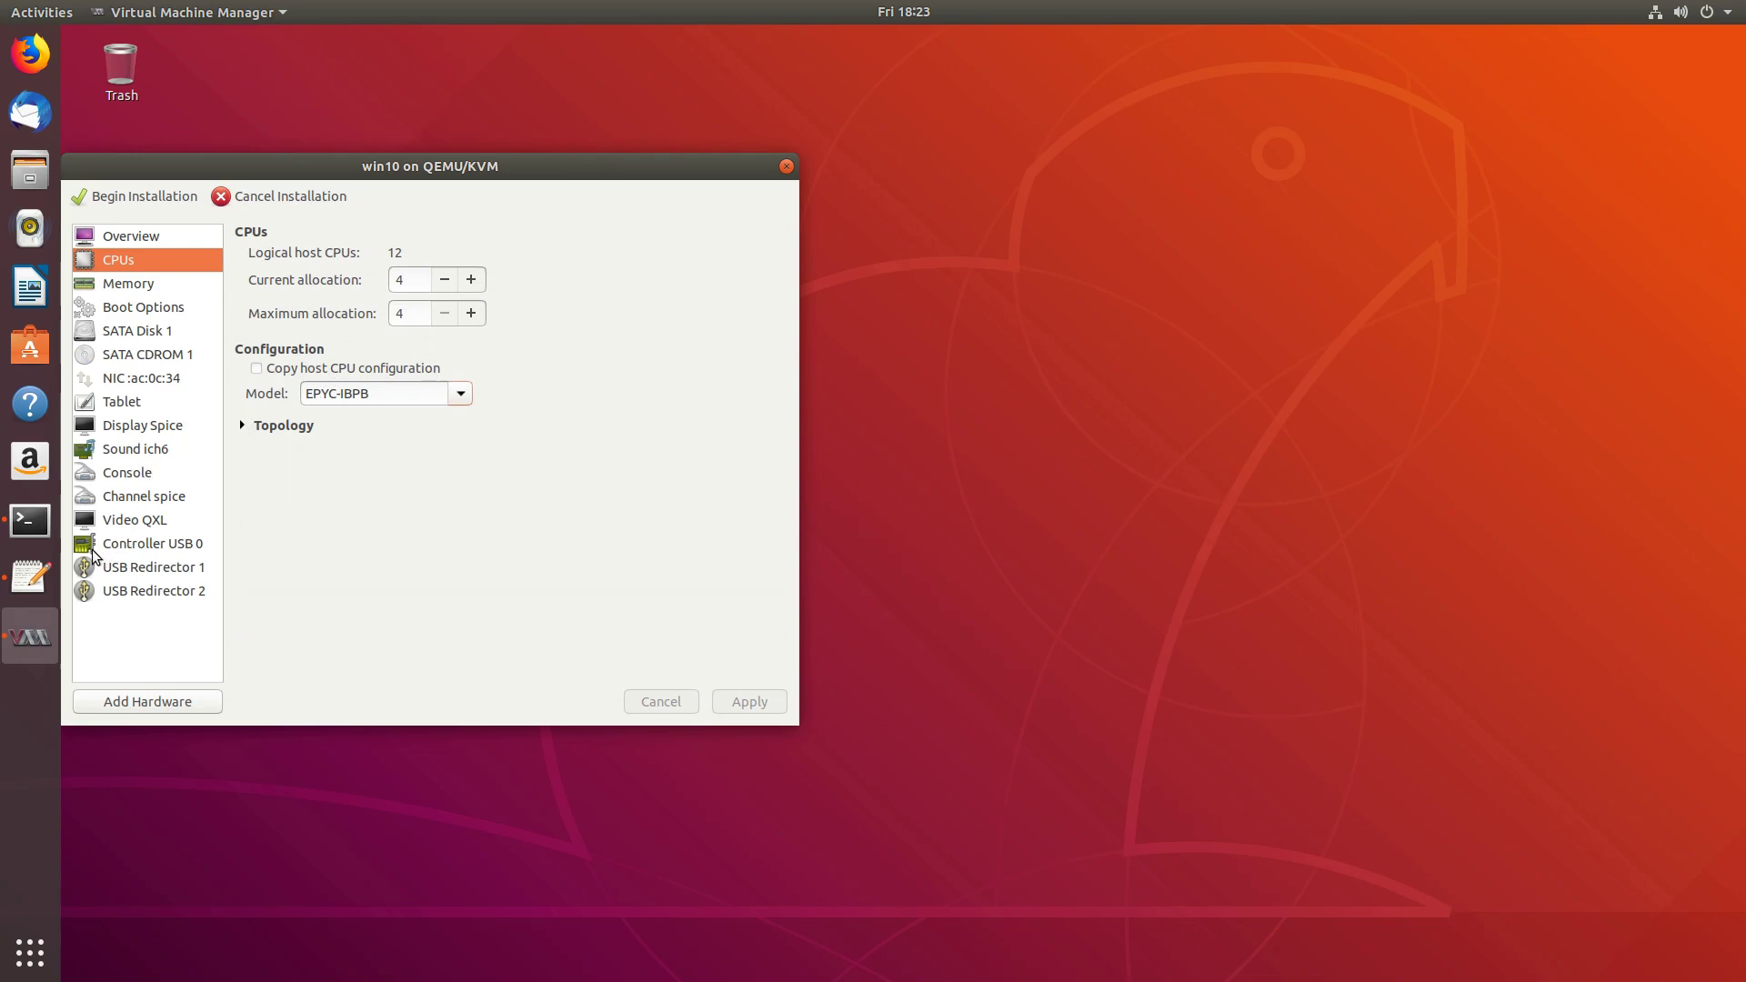
left_click(30, 520)
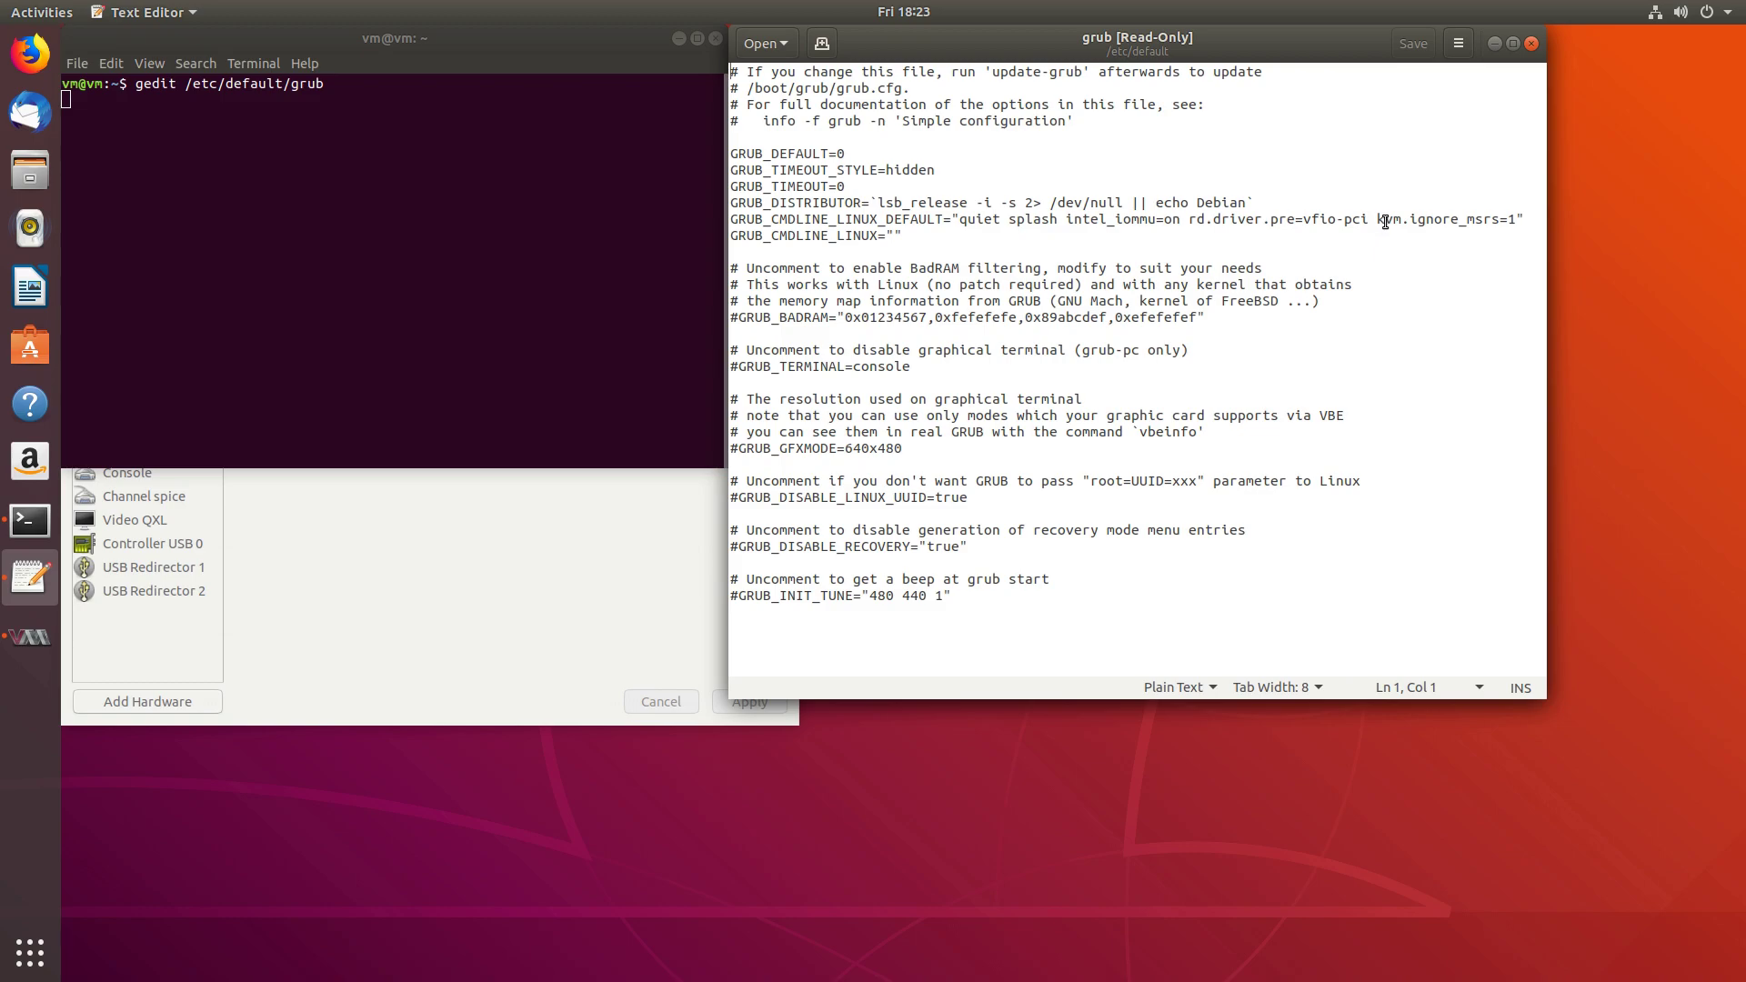
- Highlight kvm.ignore_msrs=1 on the GRUB_CMDLINE_LINUX_DEFAULT line, then close the grub file
left_click_drag(1377, 219, 1514, 218)
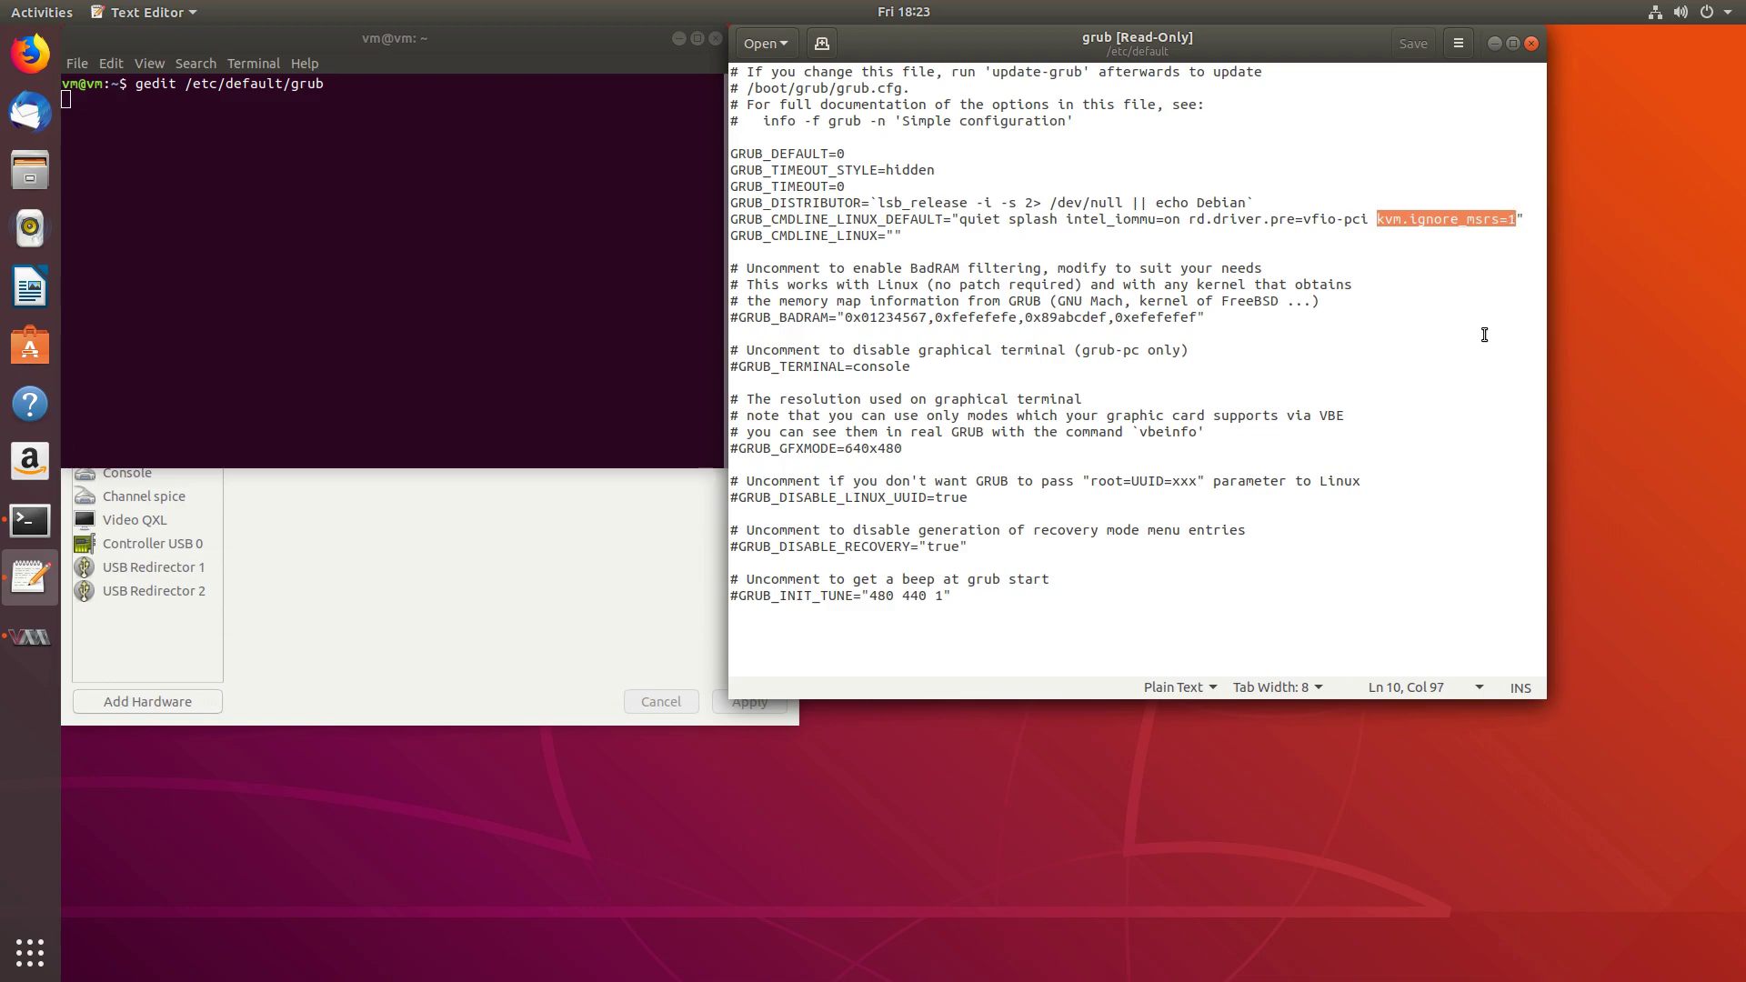
left_click(1533, 44)
- Enter update-grub at the terminal prompt, then return to the win10 VM's window
type("u")
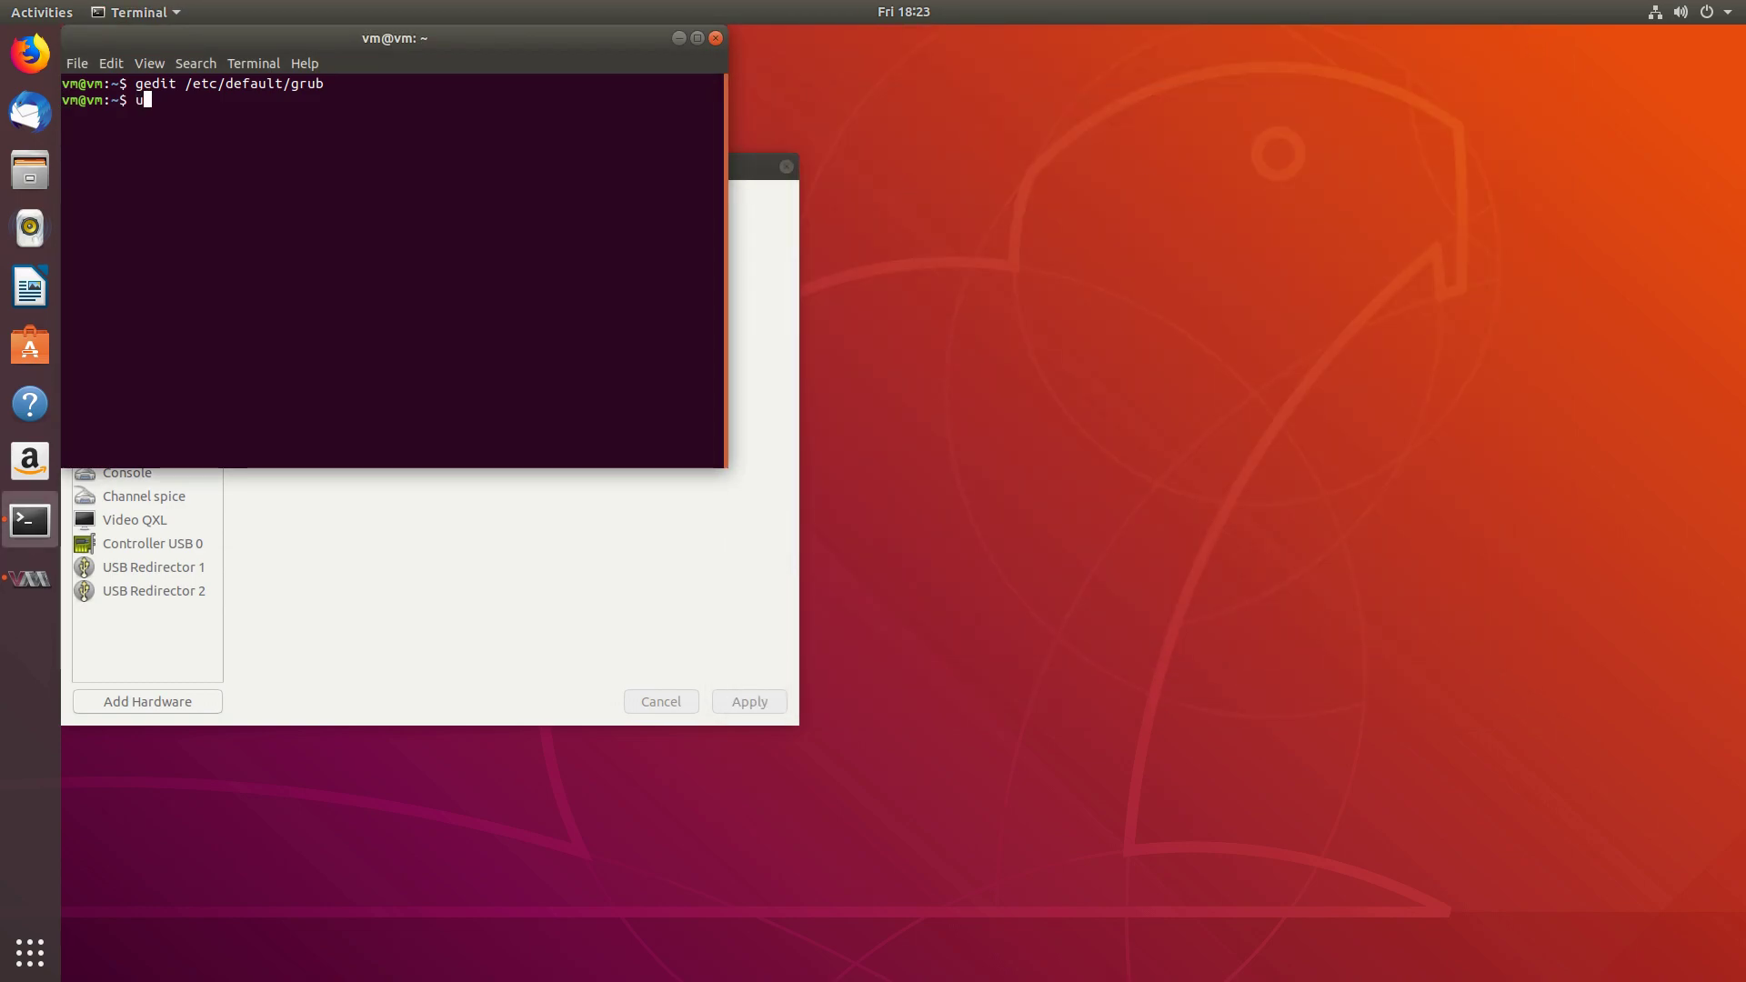
type("pdate-grub")
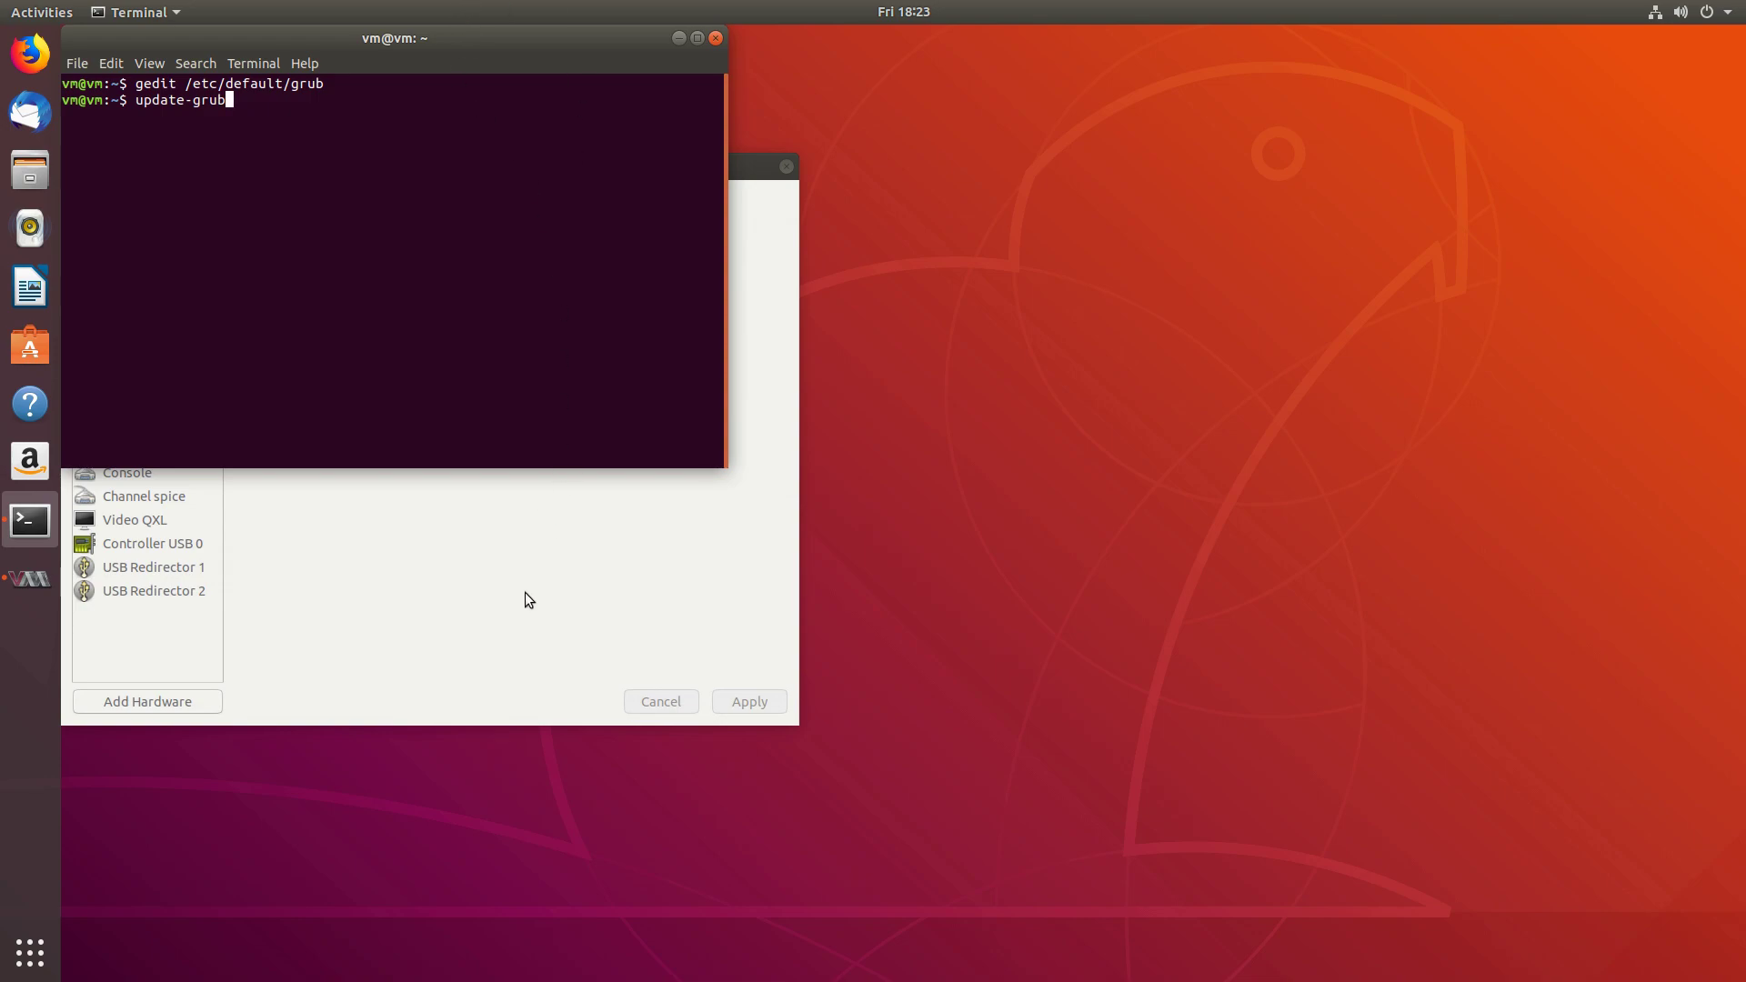
left_click(525, 633)
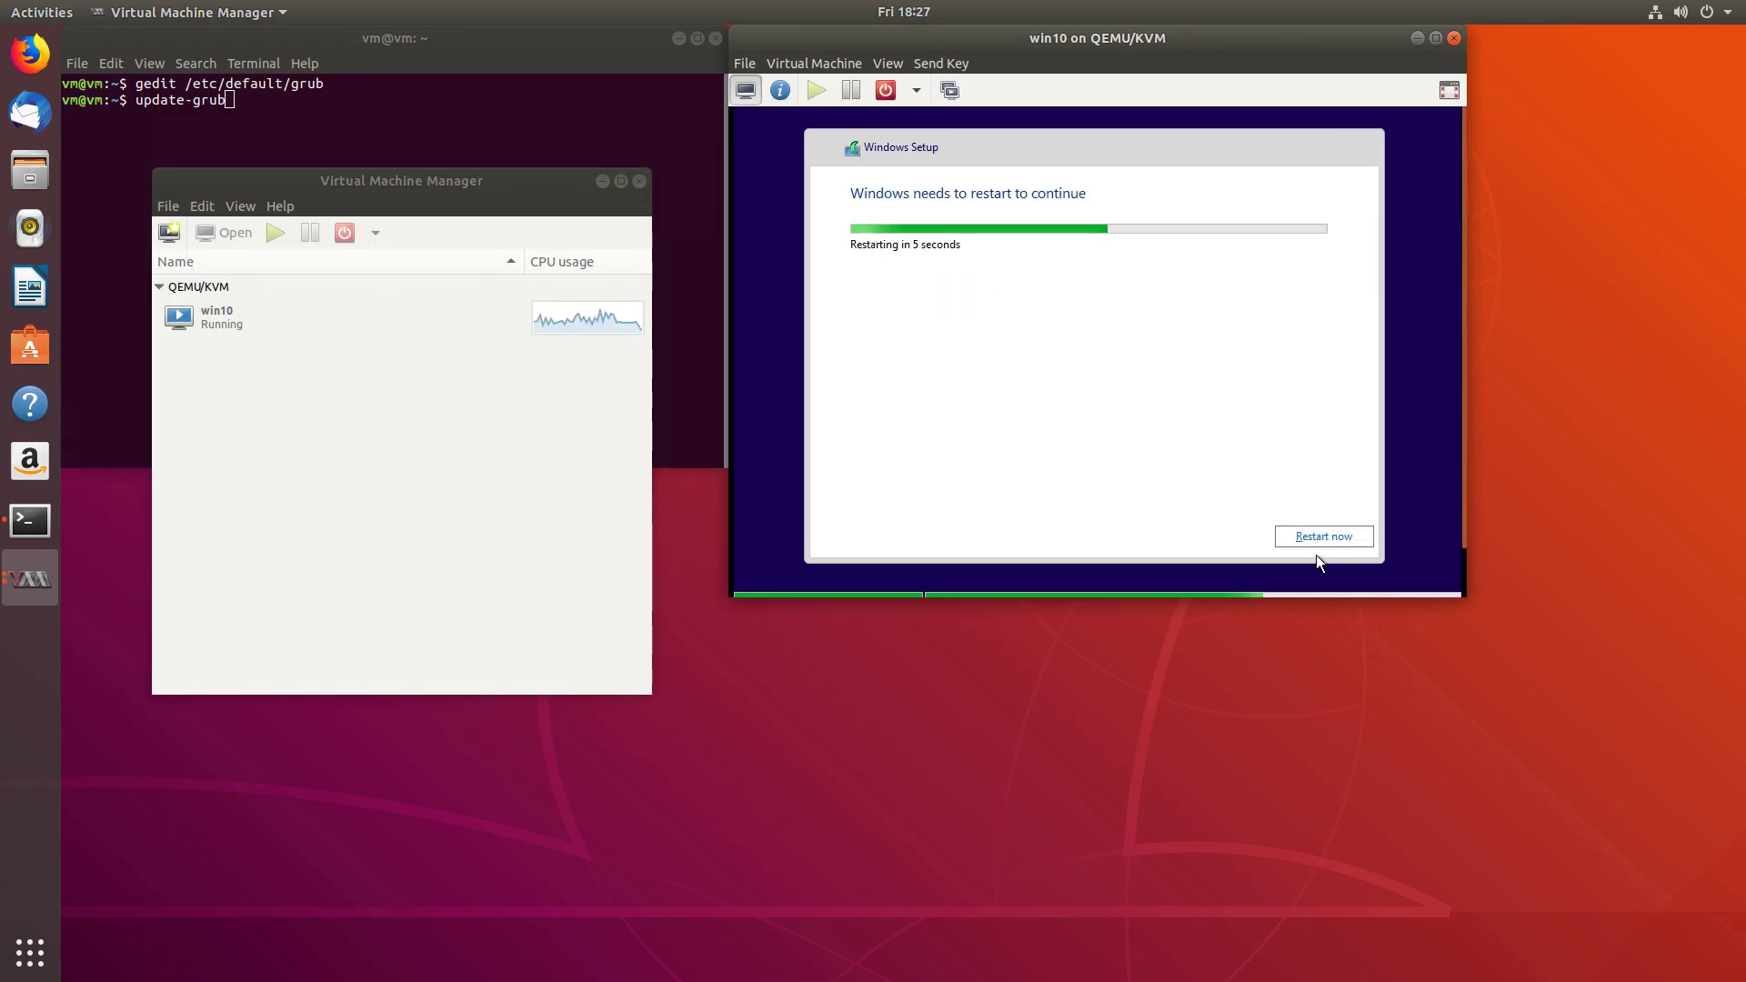
- Restart the Windows guest to continue setup and show win10's virtual hardware details
left_click(1316, 543)
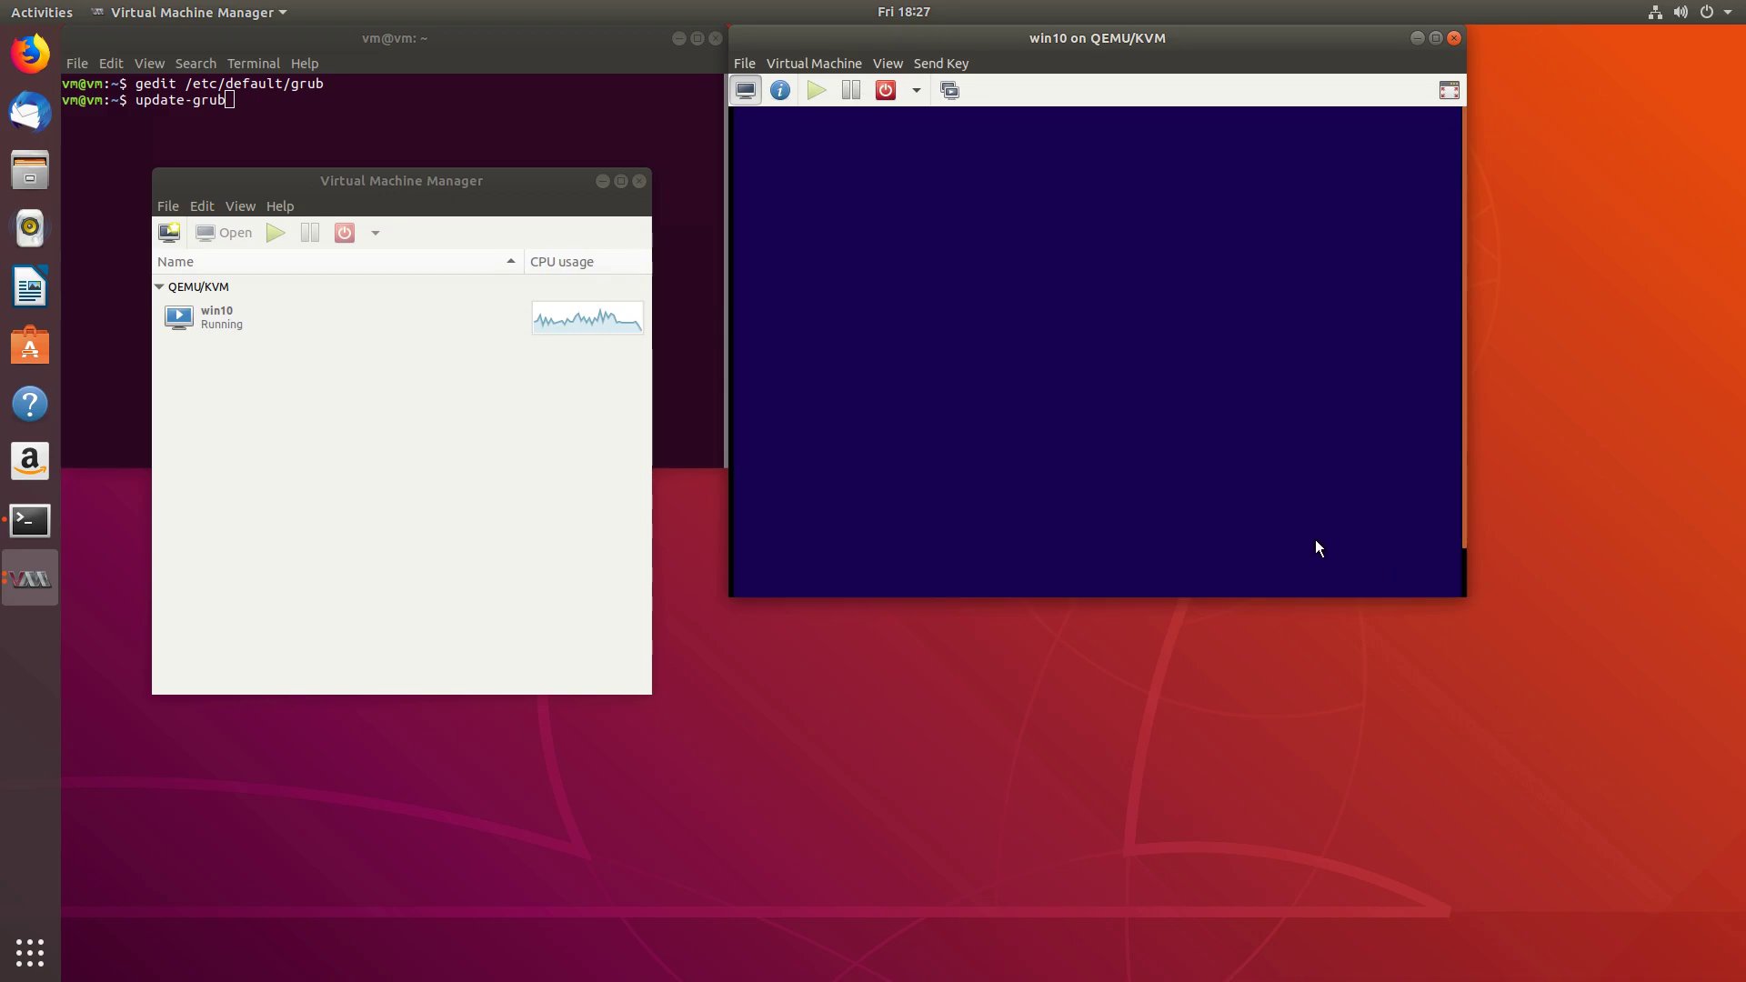
left_click(778, 91)
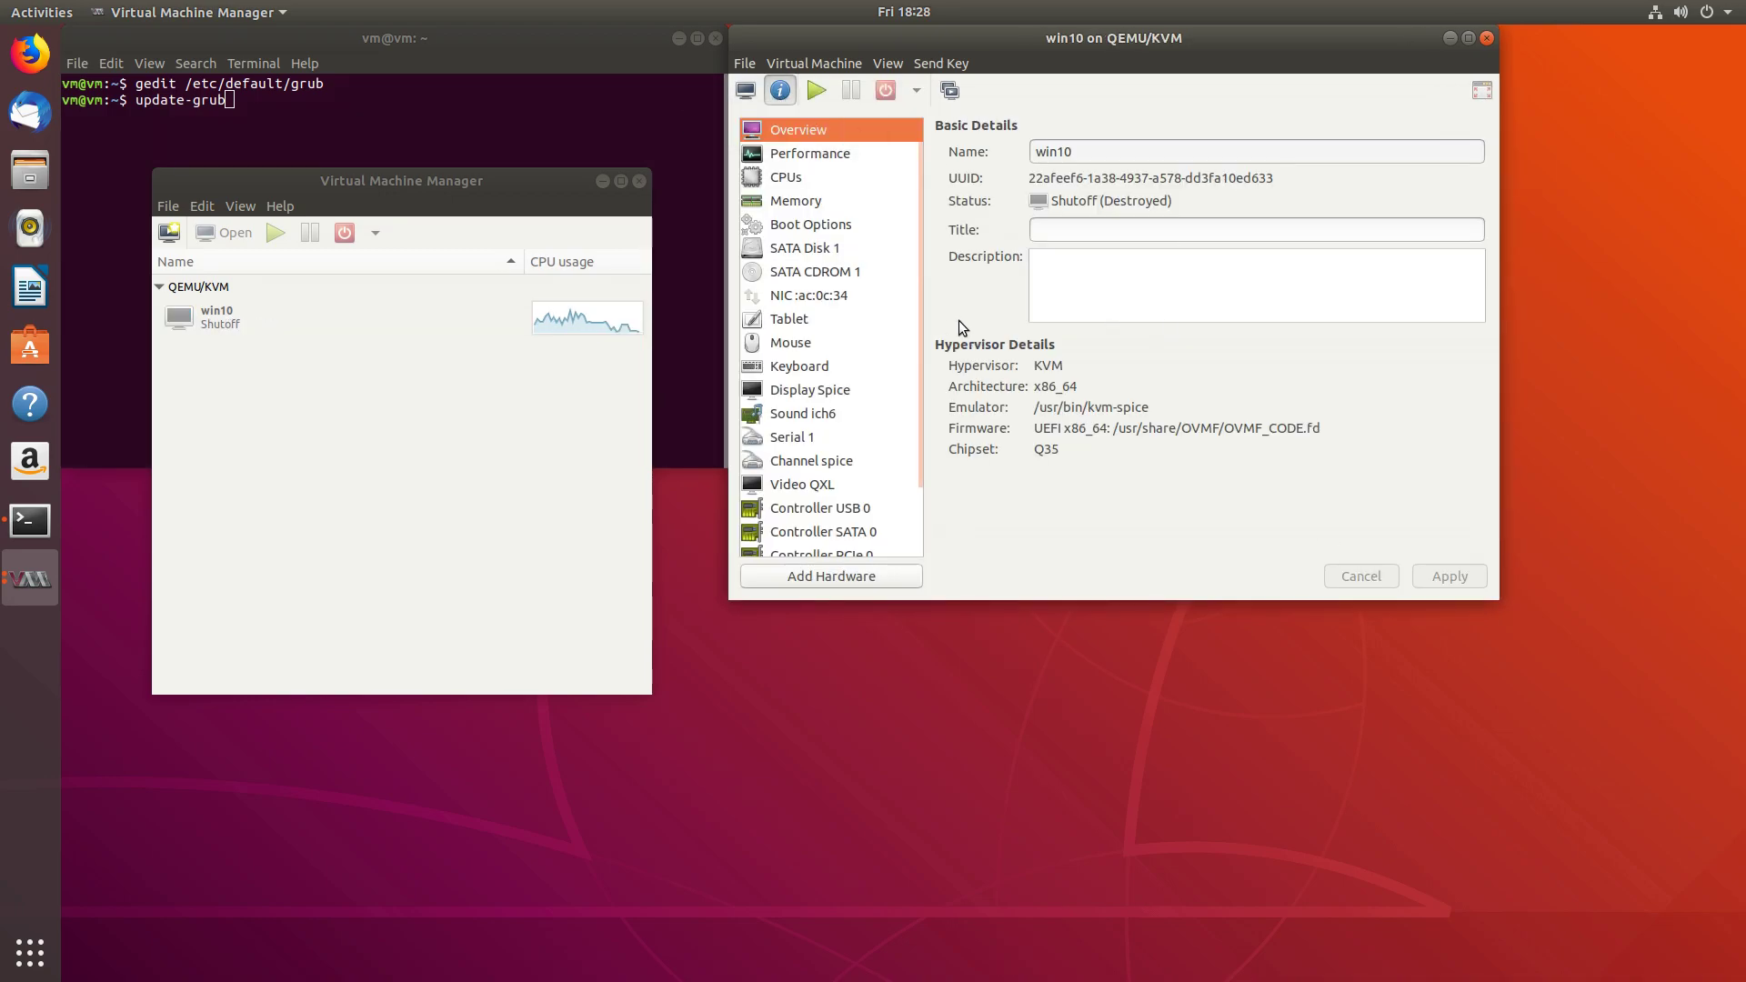
left_click(788, 245)
- Boot from SATA Disk 1 instead of SATA CDROM 1, apply, and run win10
left_click(777, 233)
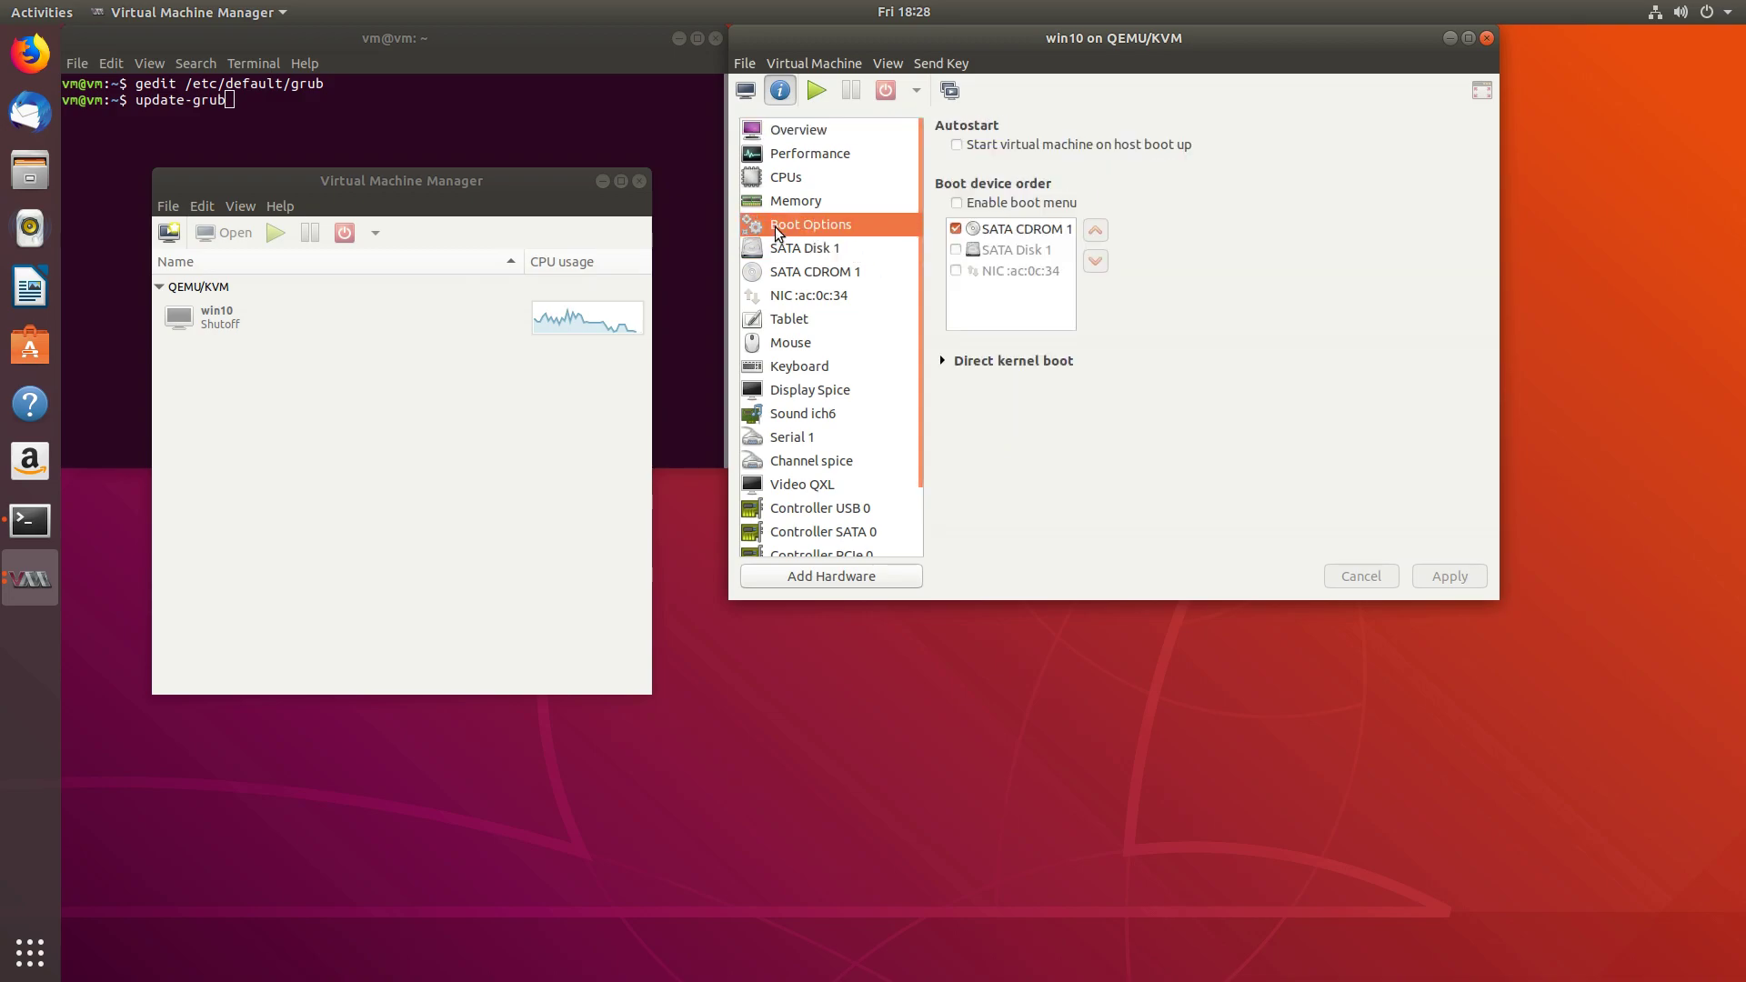
left_click(955, 250)
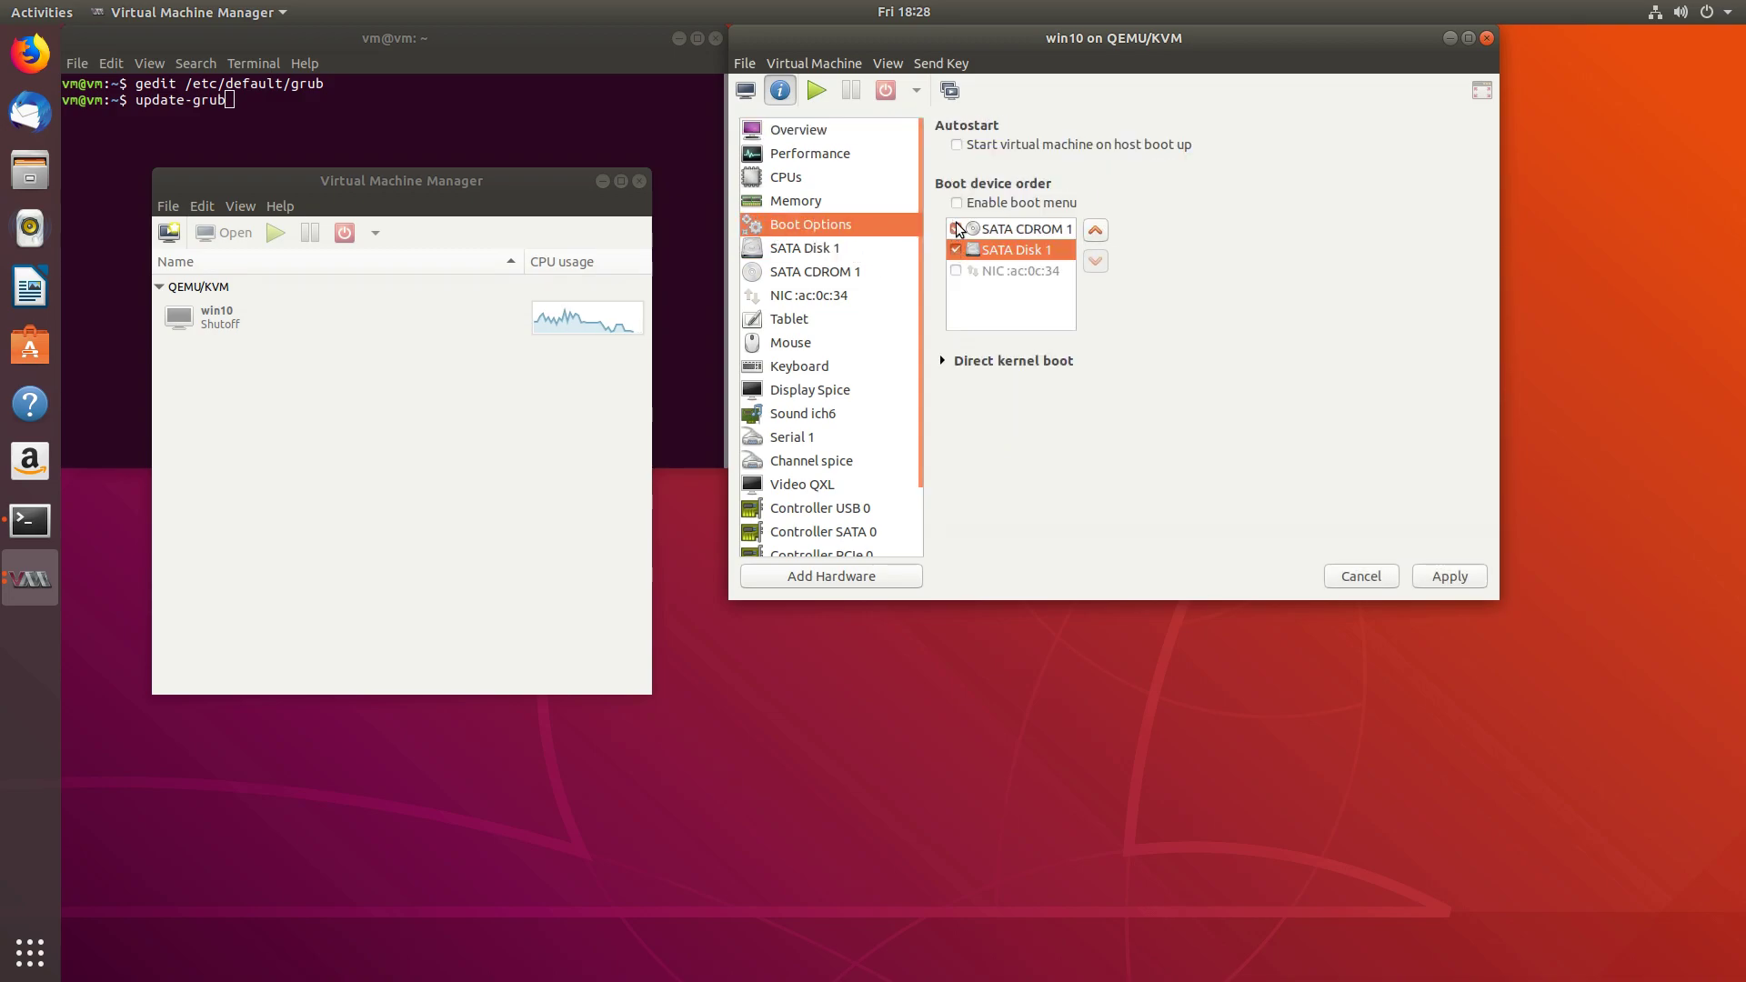
left_click(958, 229)
left_click(1451, 575)
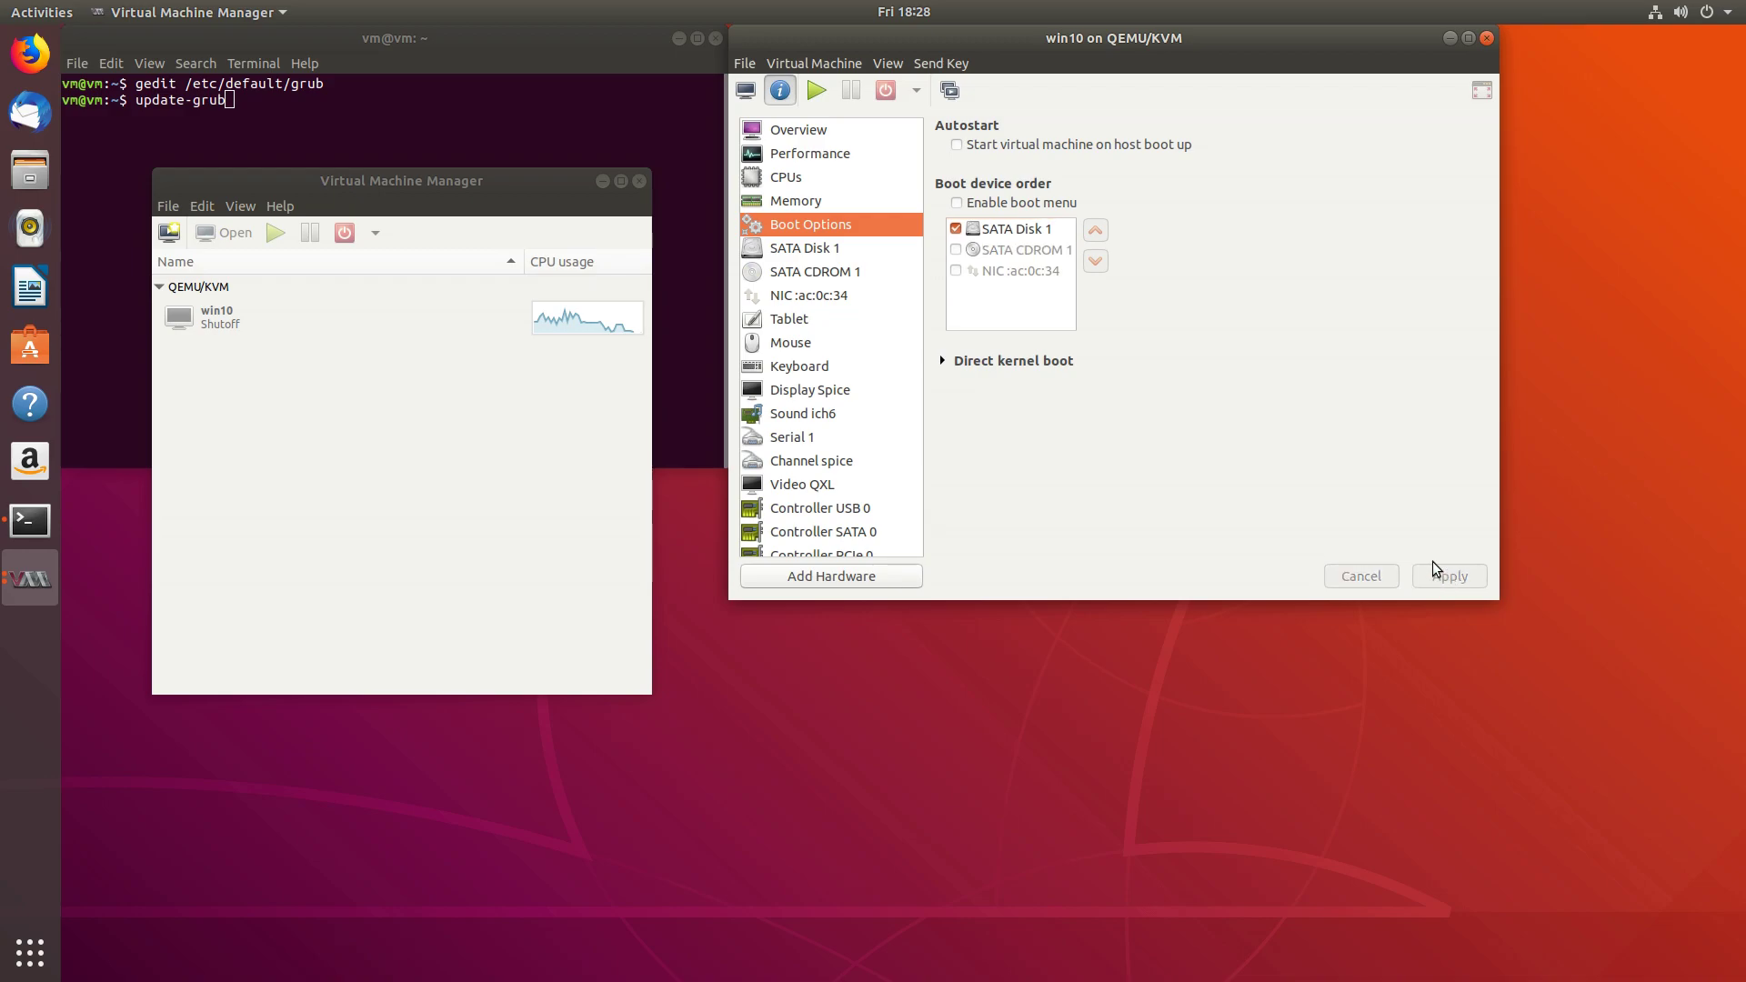
left_click(815, 91)
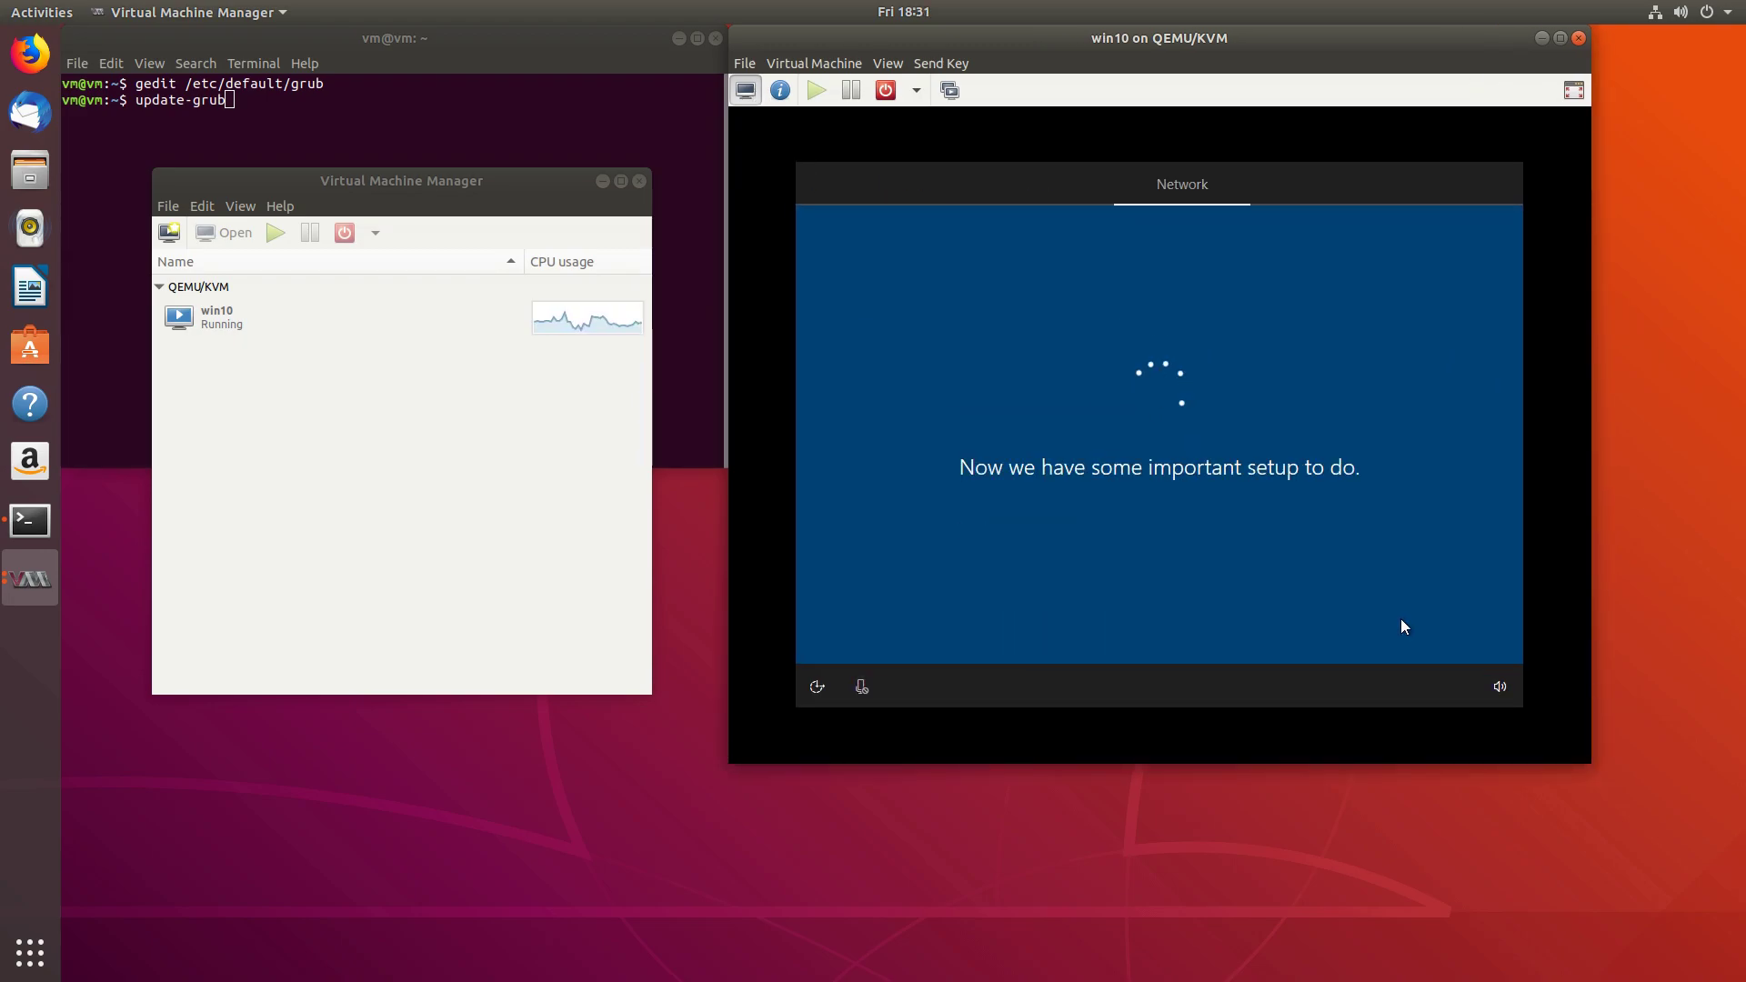
- Finish Windows setup, close Edge, shut down via Start > Power, then enter virsh edit win10
left_click(1274, 618)
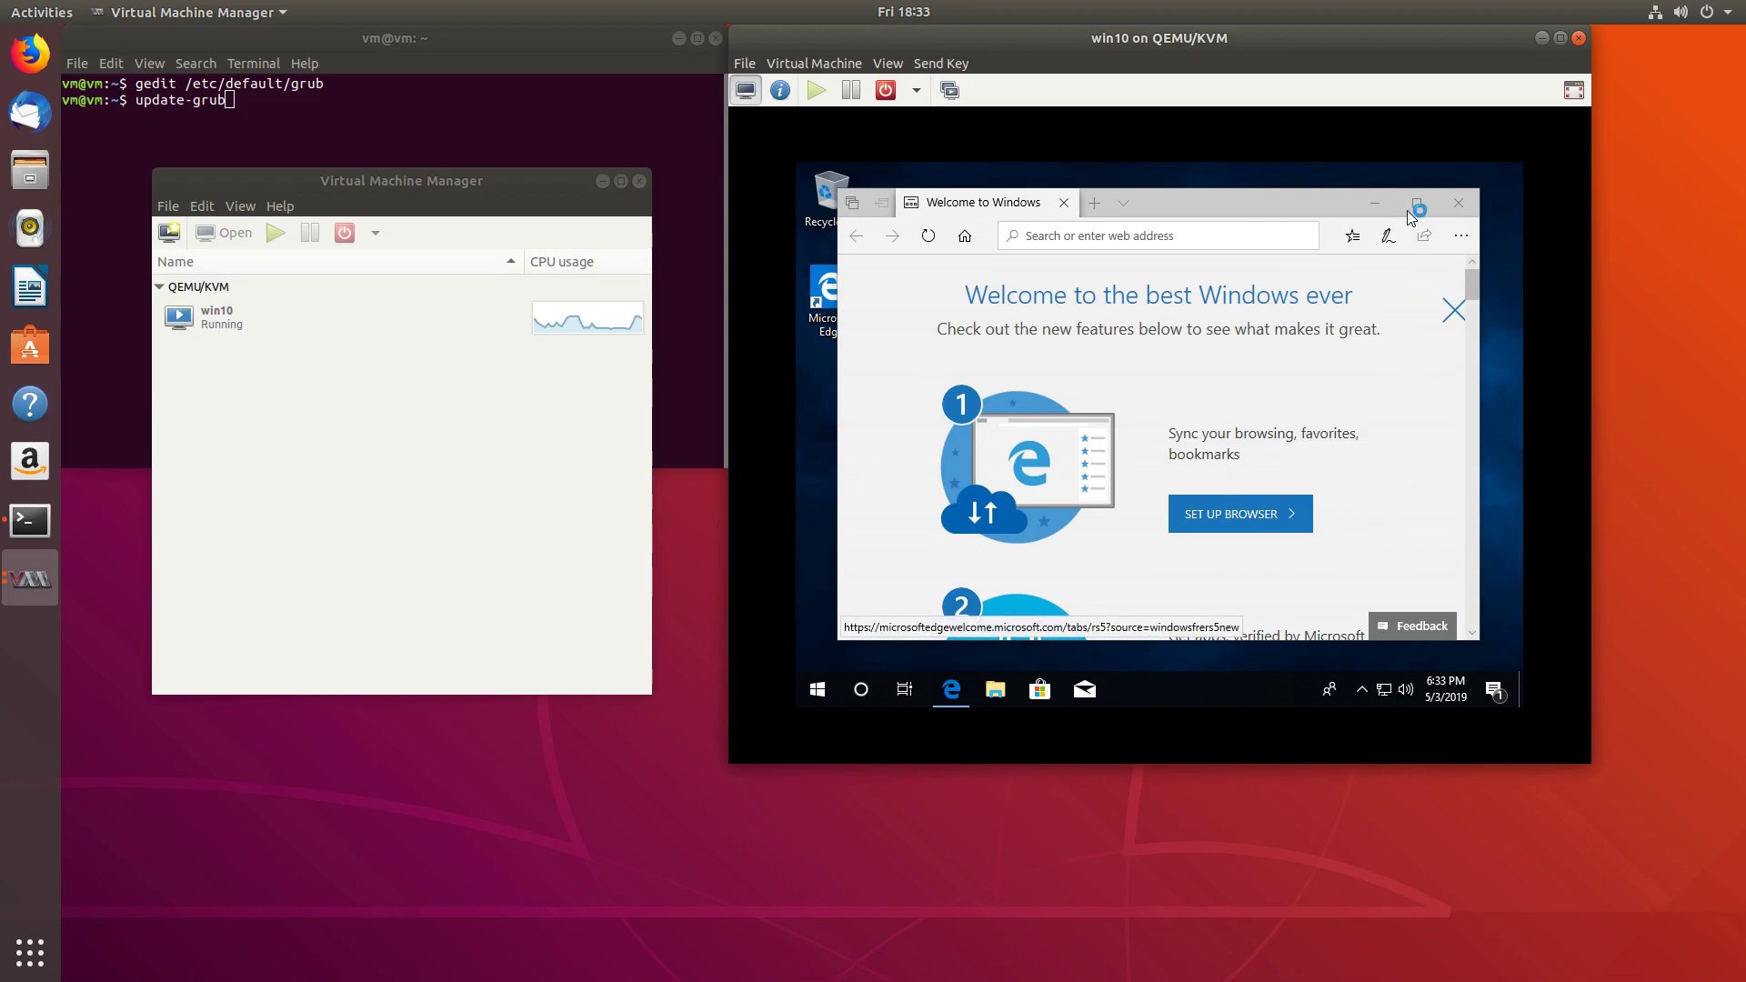
left_click(1460, 203)
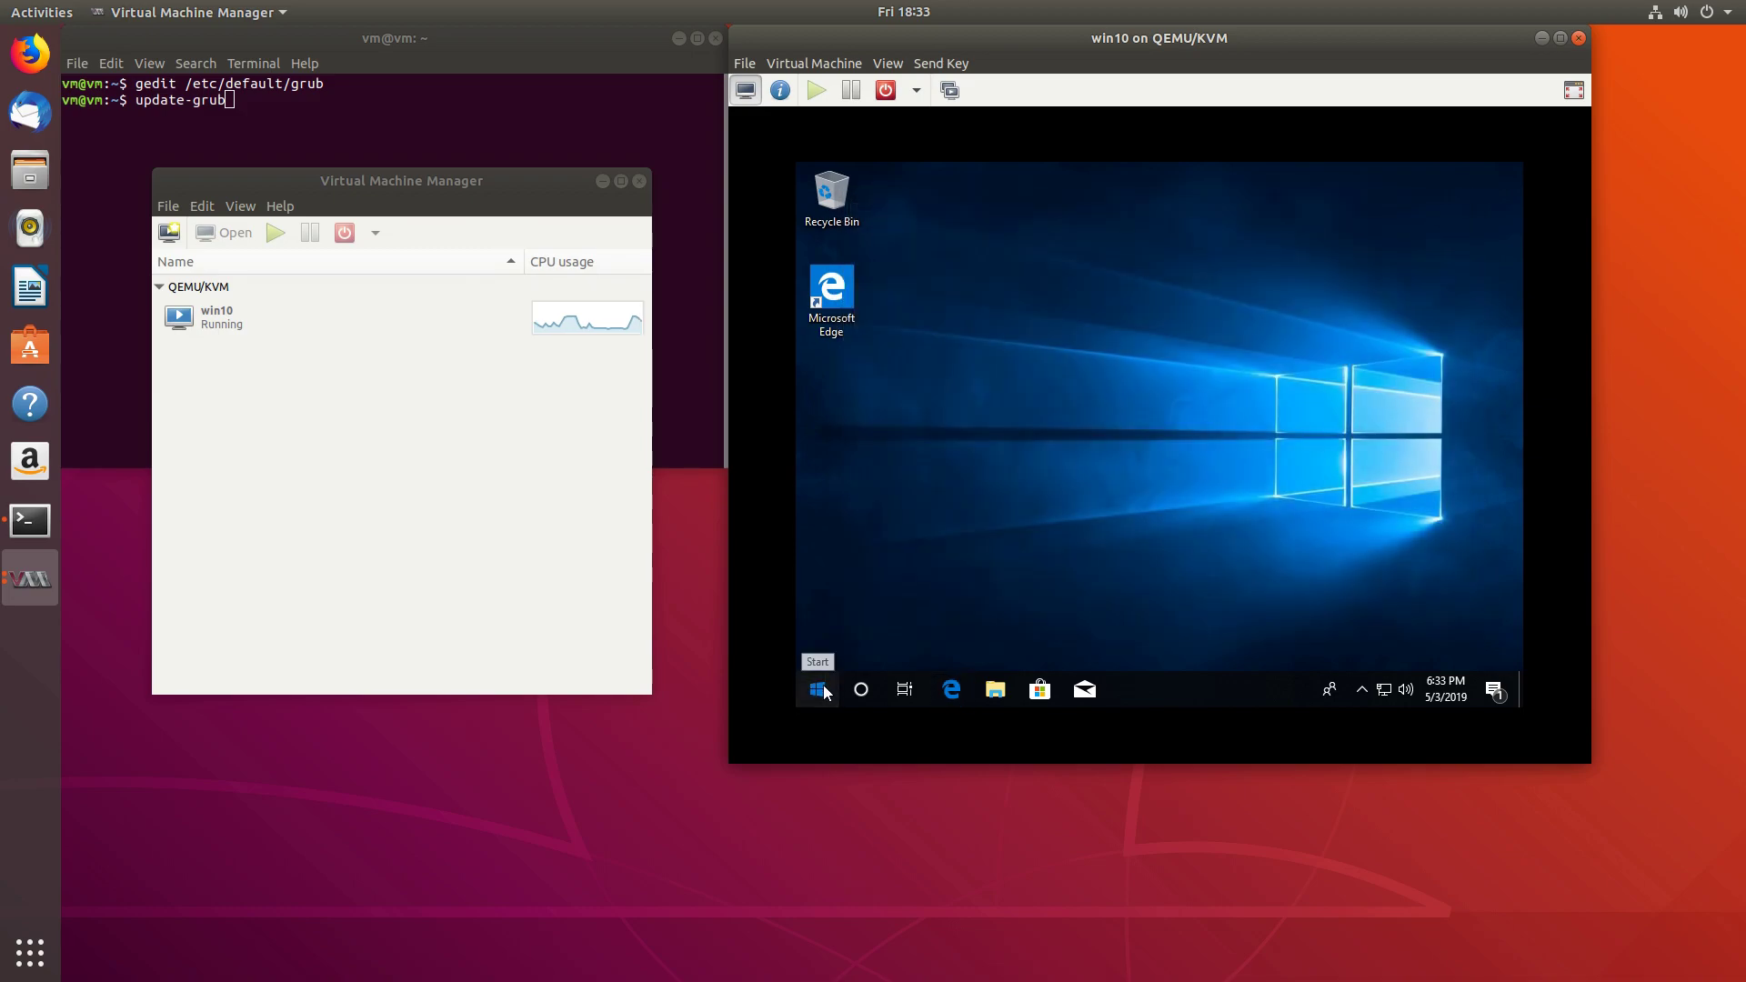
left_click(823, 689)
left_click(818, 649)
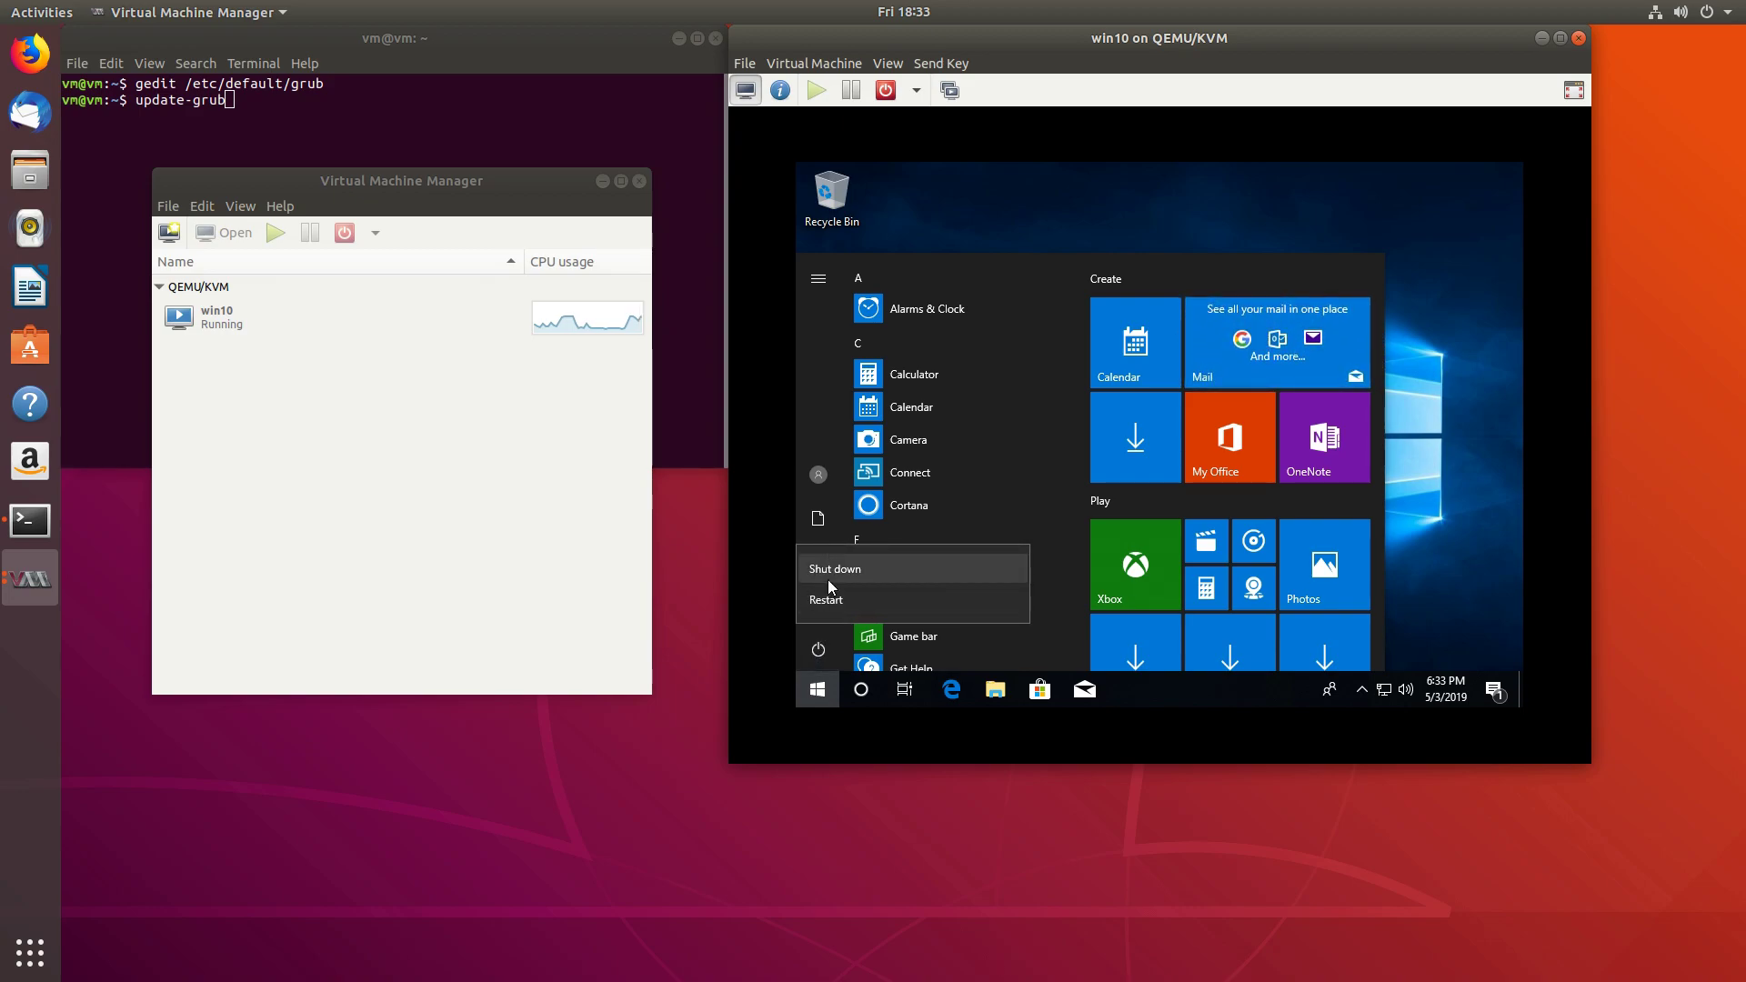
left_click(829, 587)
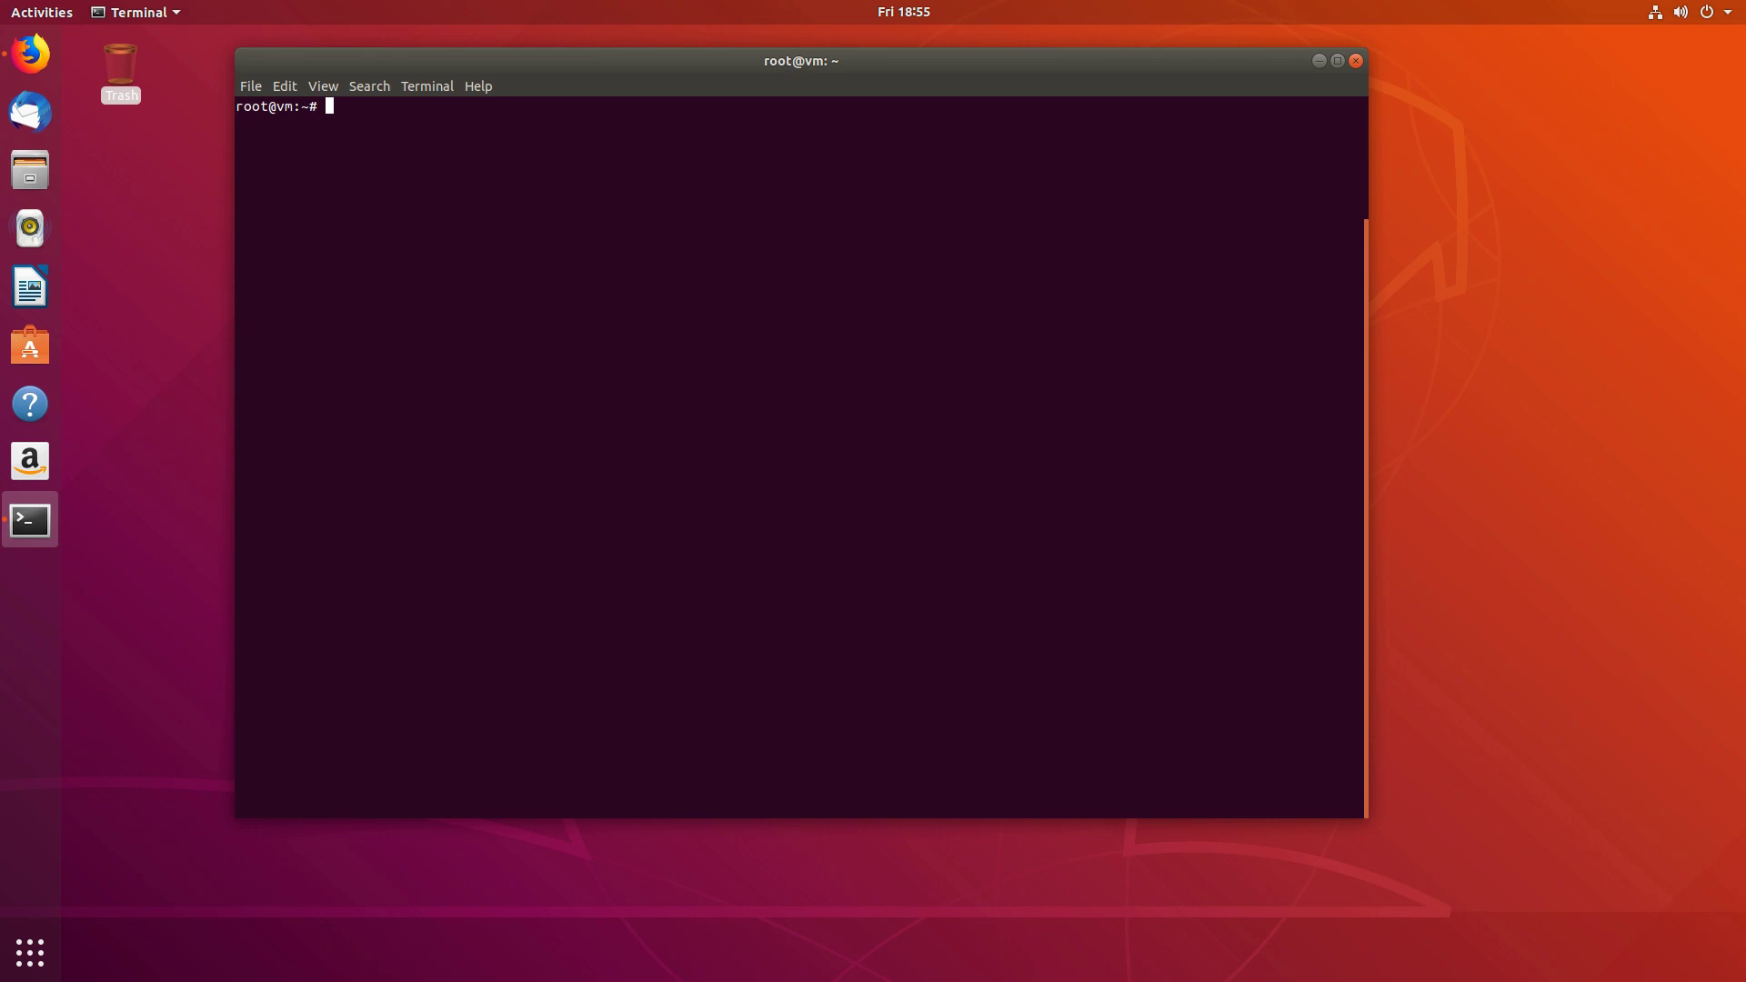
type("virsh edit win10")
- In win10's domain XML, delete the hypervclock timer and the <hyperv> relaxed/vapic/spinlocks block
key("Return")
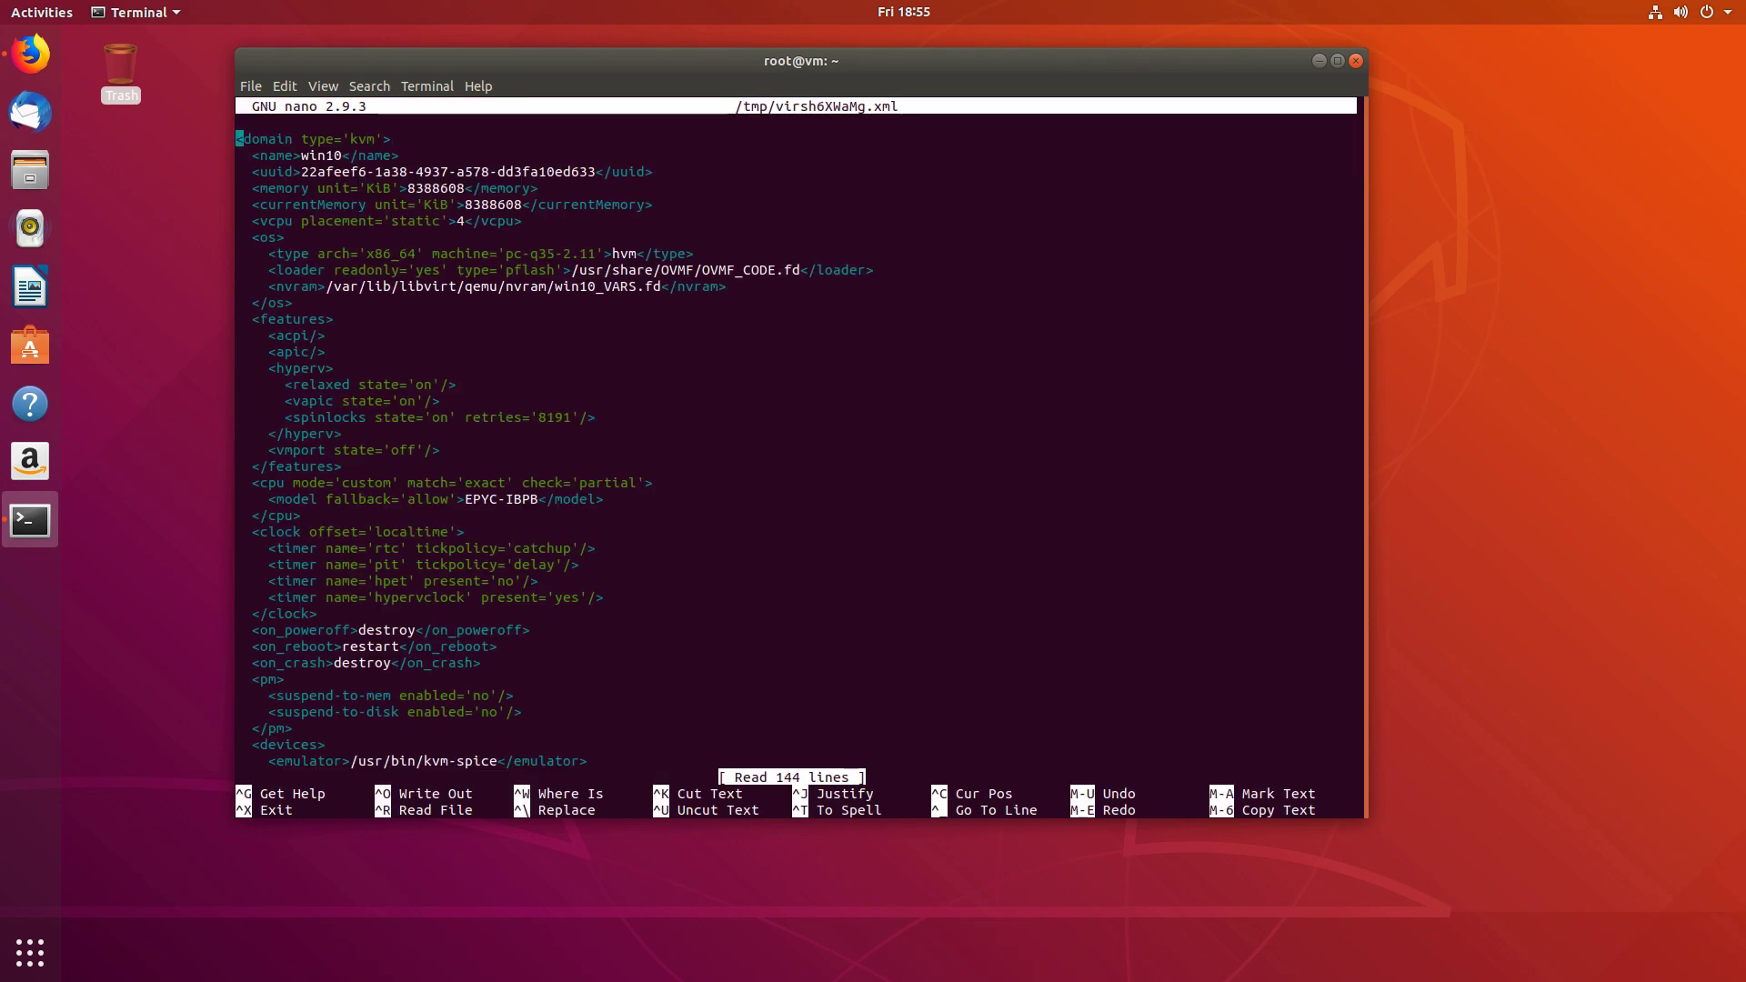
key("Down")
key("Down")
key("Down")
key("Down")
key("Down")
key("Down")
key("Down")
key("Down")
key("Down")
key("Down")
key("Down")
key("Down")
key("Down")
key("Down")
key("Down")
key("Down")
key("Down")
key("Down")
key("Down")
key("Down")
key("Up")
key("Up")
key("Up")
key("Up")
key("Up")
key("Up")
key("Up")
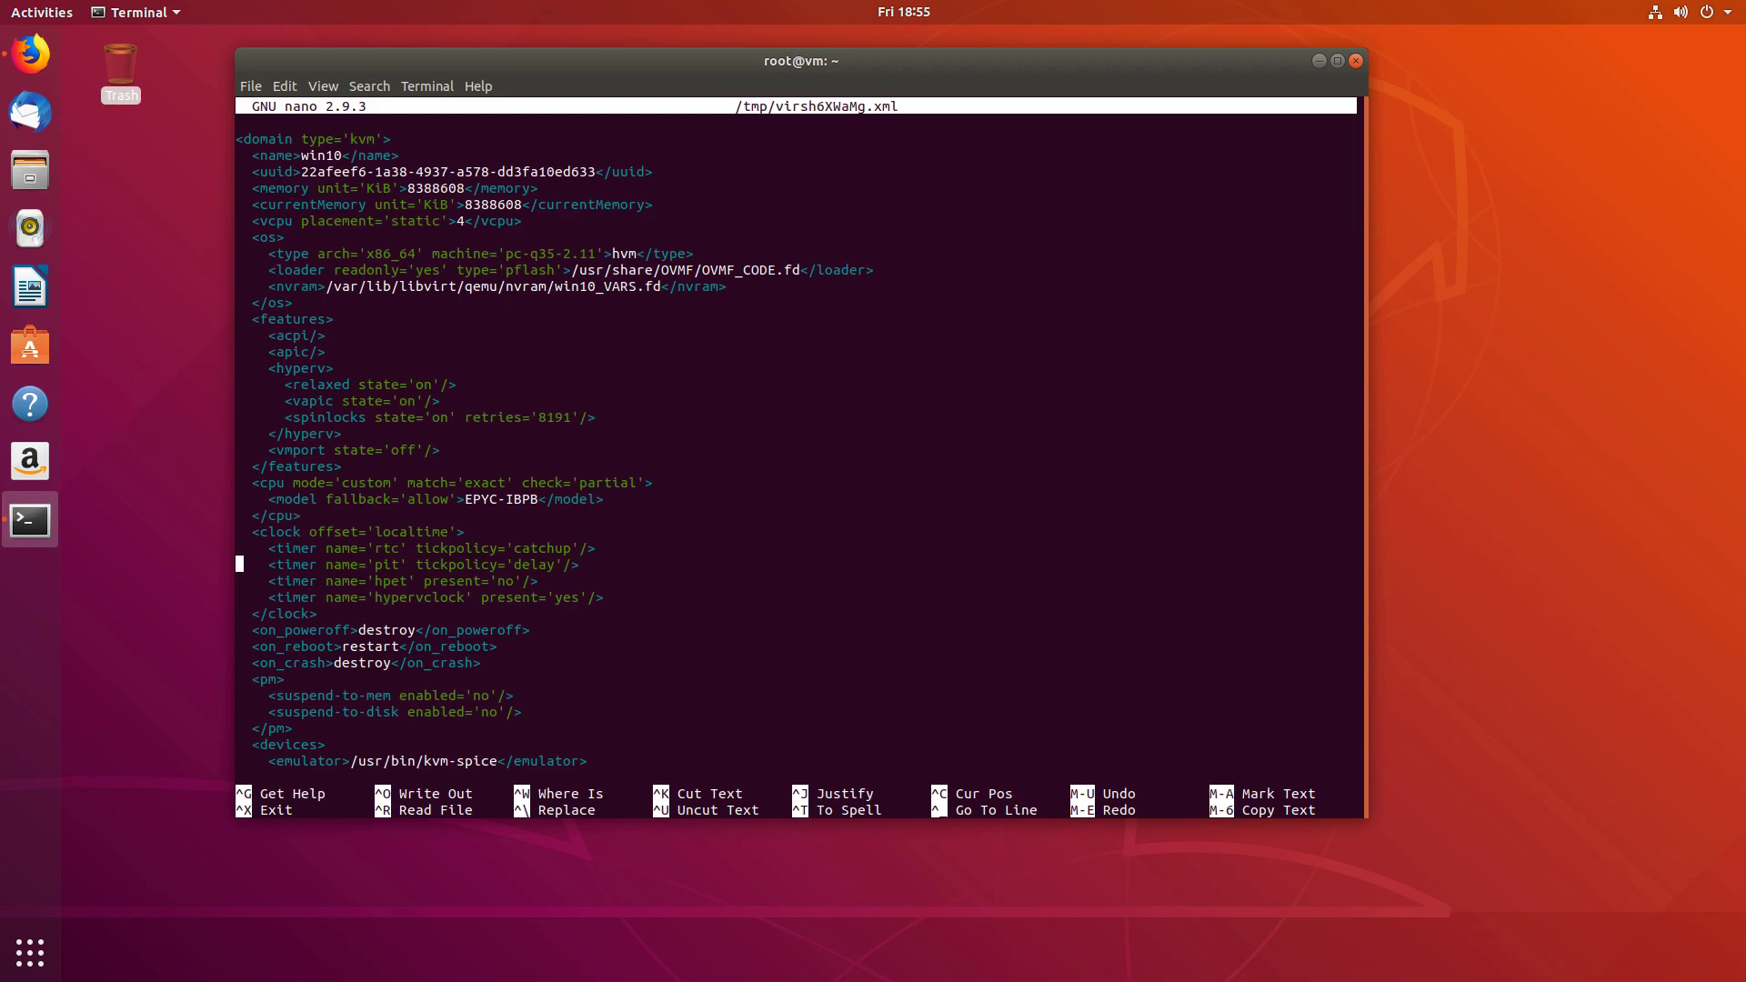
key("Down")
key("Down")
key("Delete")
key("Delete")
key("Delete")
key("Delete")
key("Delete")
key("Delete")
key("Delete")
key("Delete")
key("Delete")
key("Delete")
key("Delete")
key("Delete")
key("Delete")
key("Delete")
key("Delete")
key("Delete")
key("Delete")
key("Delete")
key("Delete")
key("Delete")
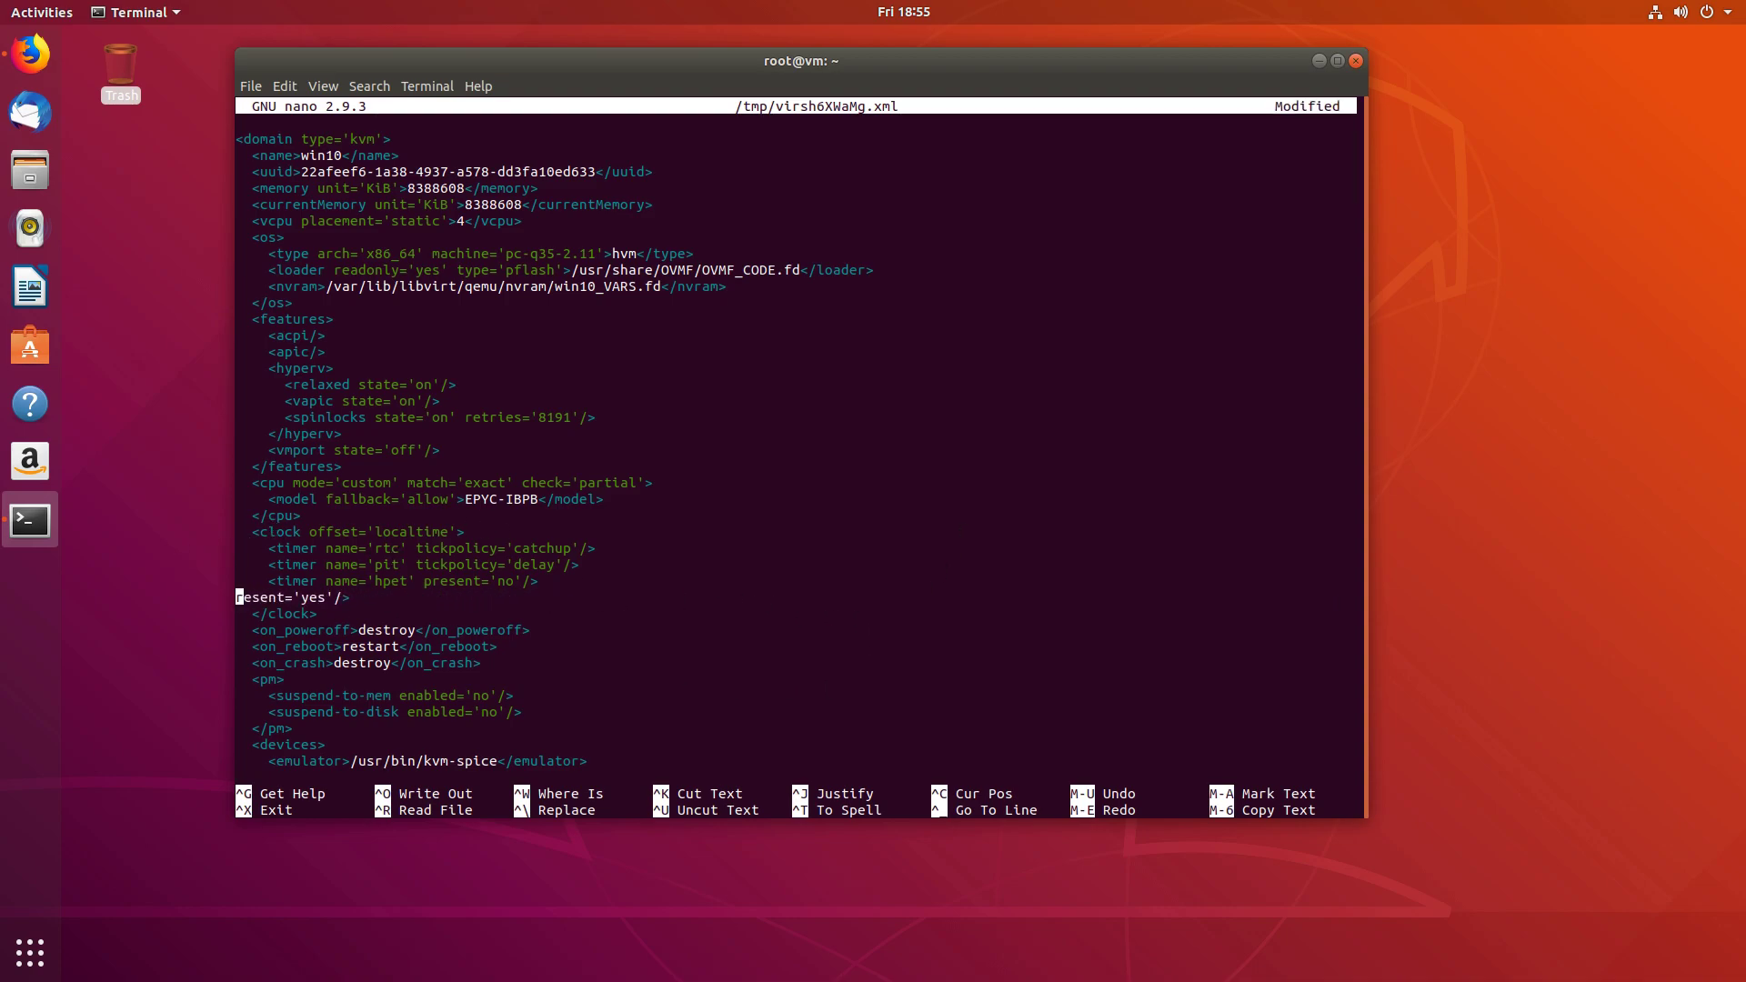
key("Delete")
key("Delete")
key("Delete")
key("Delete")
key("Delete")
key("Delete")
key("Delete")
key("Delete")
key("Delete")
key("Delete")
key("Delete")
key("Delete")
key("Delete")
key("Delete")
key("Up")
key("Up")
key("Up")
key("Up")
key("Up")
key("Up")
key("Up")
key("Up")
key("Up")
key("Up")
key("Up")
key("Up")
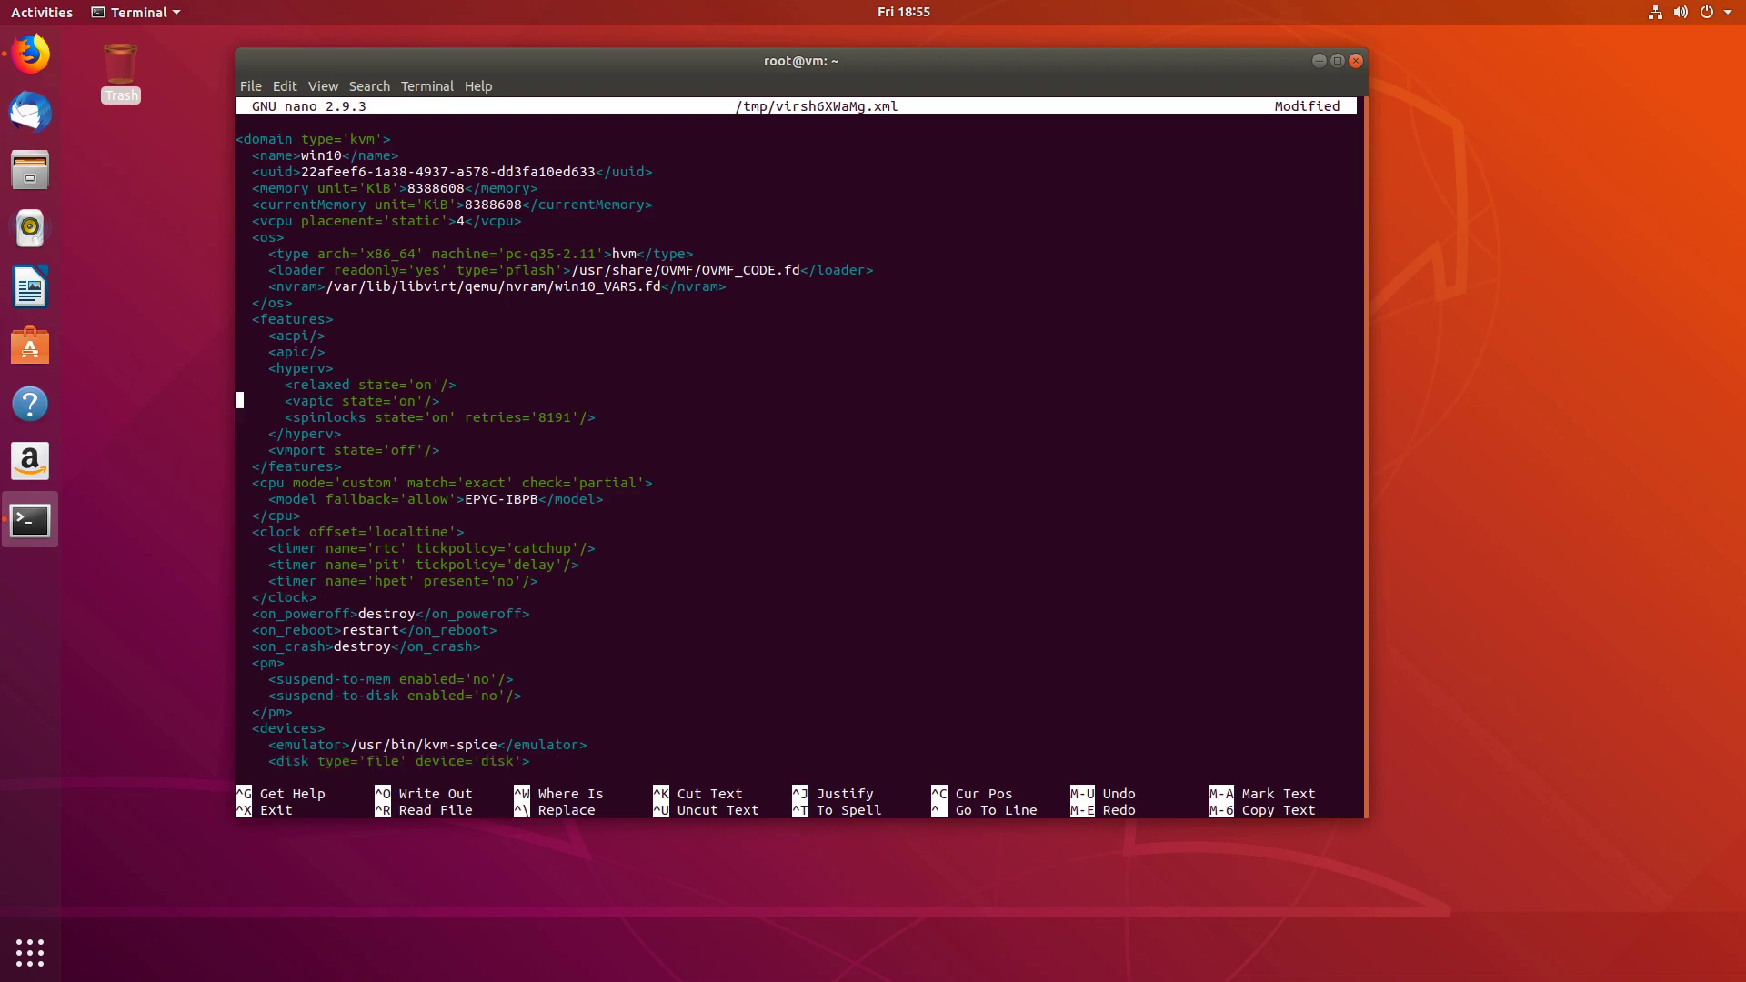
key("Delete")
key("Delete")
key("Delete")
key("Delete")
key("Delete")
key("Delete")
key("Delete")
key("Delete")
key("Delete")
key("Delete")
key("Delete")
key("Delete")
key("Delete")
key("Delete")
key("Delete")
key("Delete")
key("Delete")
key("Delete")
key("Delete")
key("Delete")
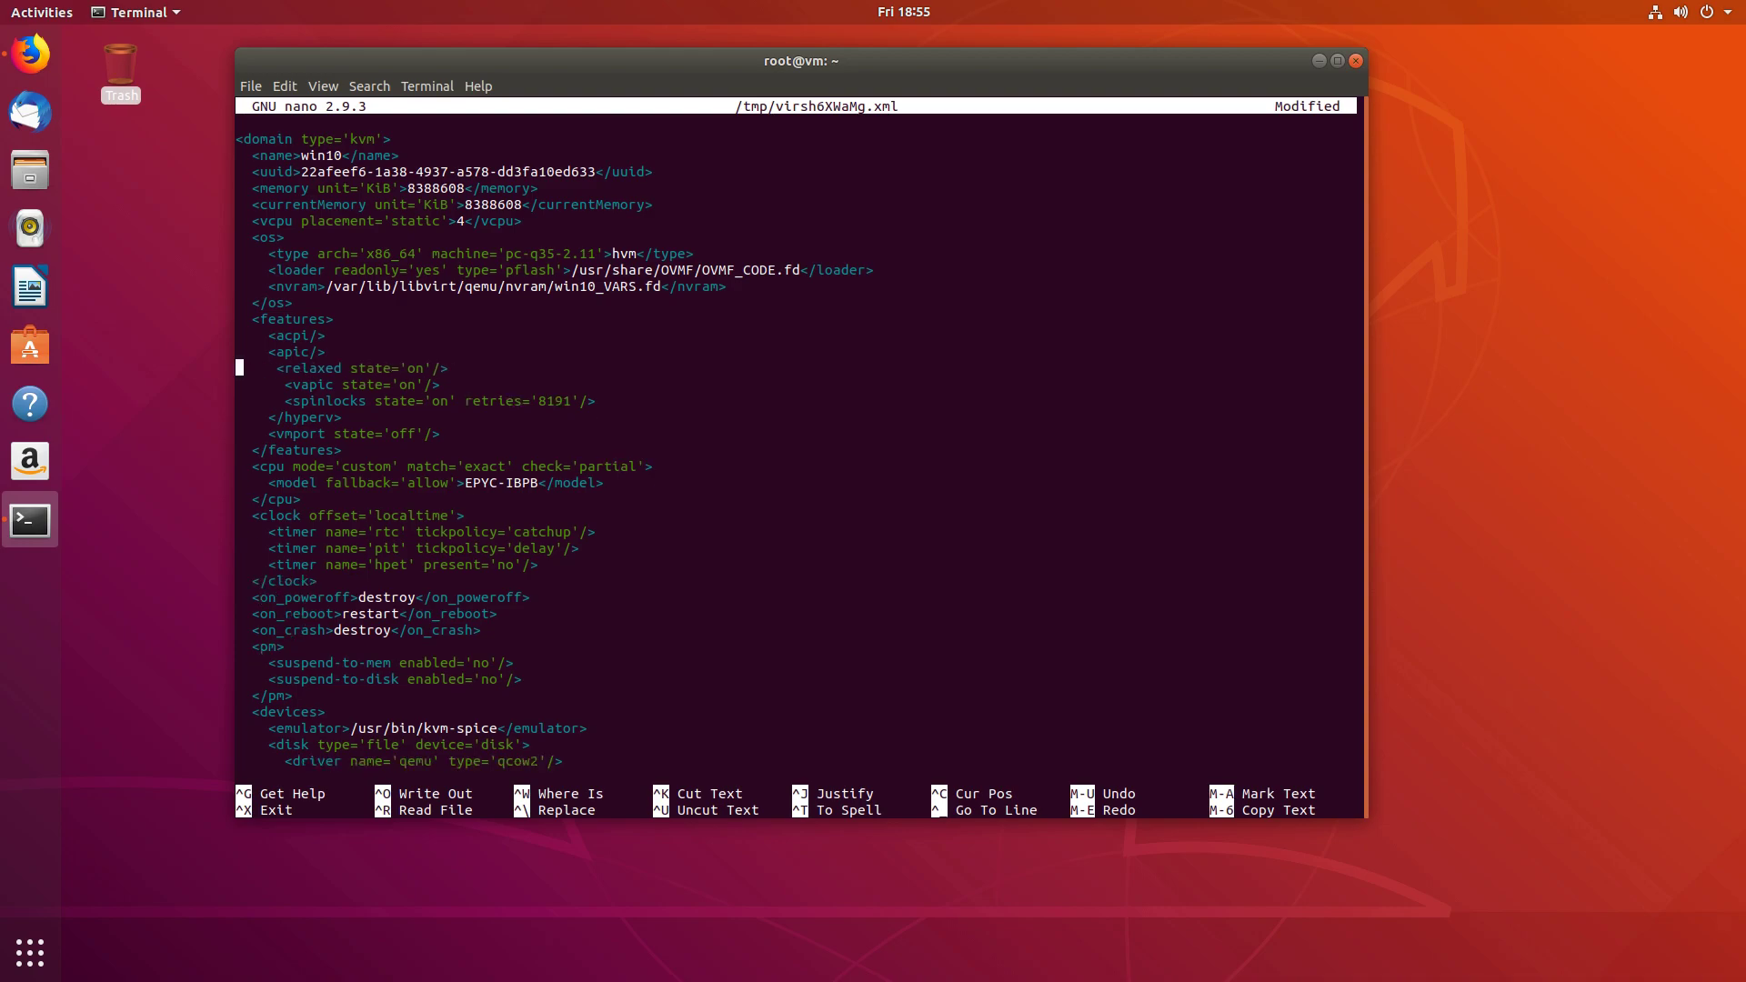
key("Delete")
key("Delete")
key("Delete")
key("Delete")
key("Delete")
key("Delete")
key("Delete")
key("Delete")
key("Delete")
key("Delete")
key("Delete")
key("Delete")
key("Delete")
key("Delete")
key("Delete")
key("Delete")
key("Delete")
key("Delete")
key("Delete")
key("Delete")
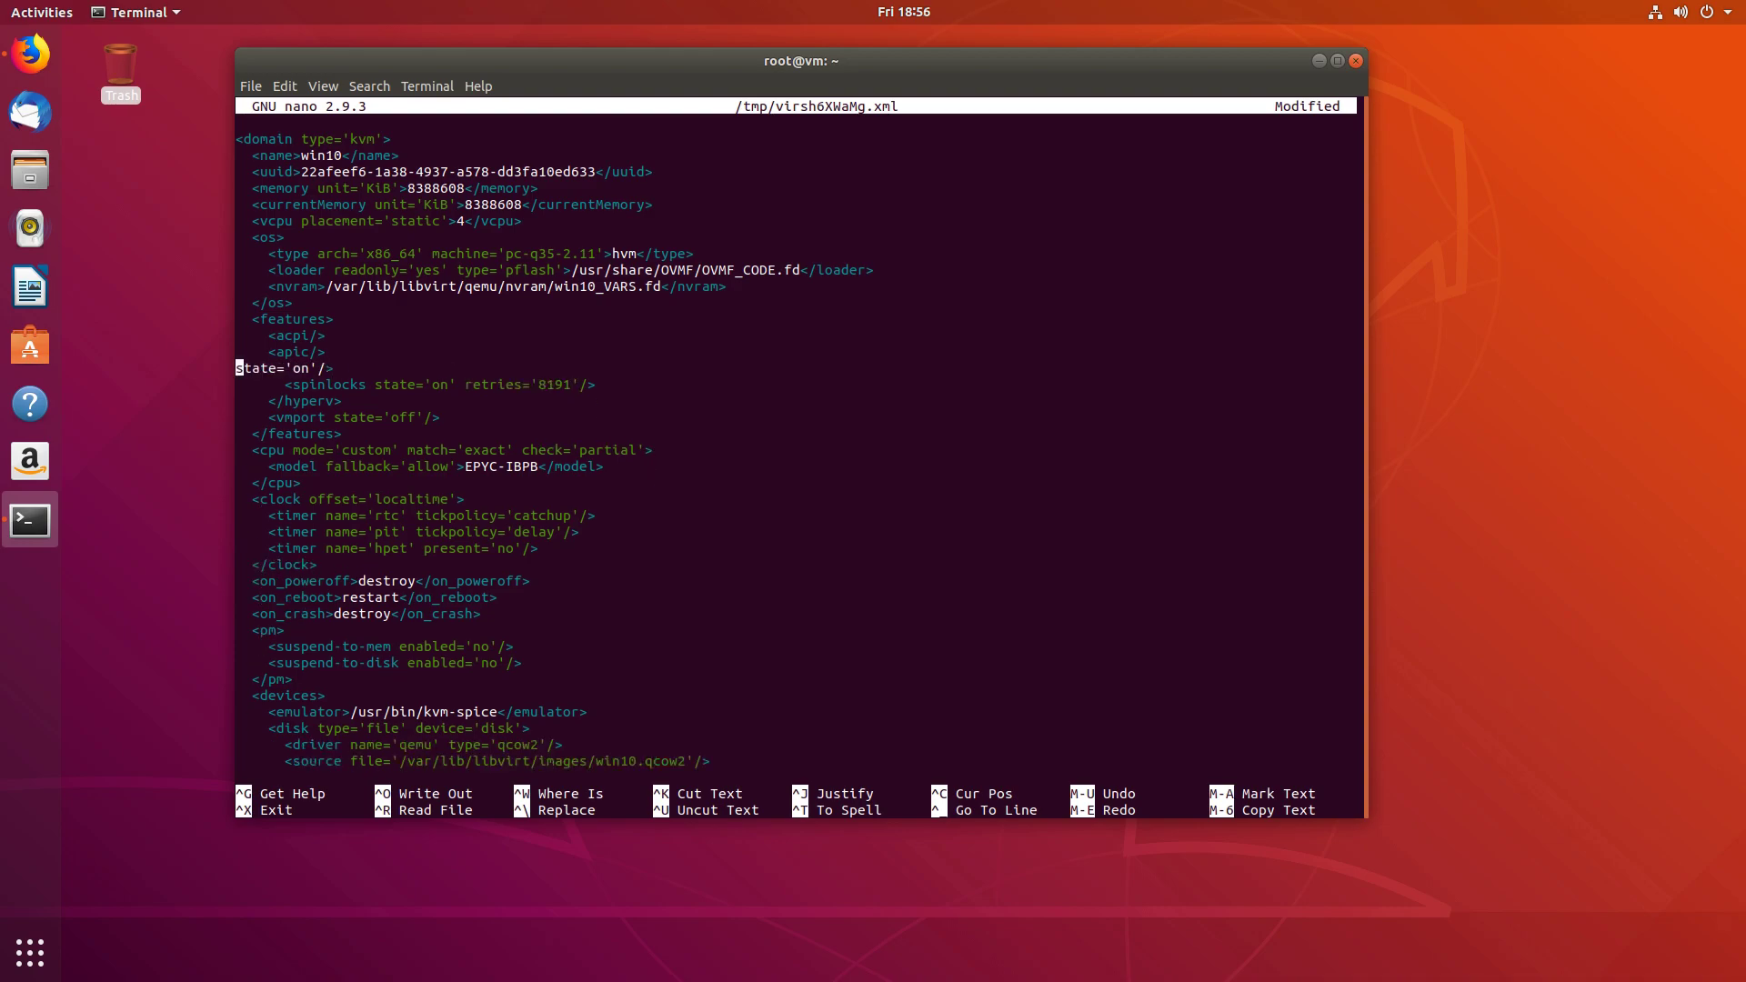
key("Delete")
key("Delete")
key("Delete")
key("Delete")
key("Delete")
key("Delete")
key("Delete")
key("Delete")
key("Delete")
key("Delete")
key("Delete")
key("Delete")
key("Delete")
key("Delete")
key("Delete")
key("Delete")
key("Delete")
key("Delete")
key("Delete")
key("Delete")
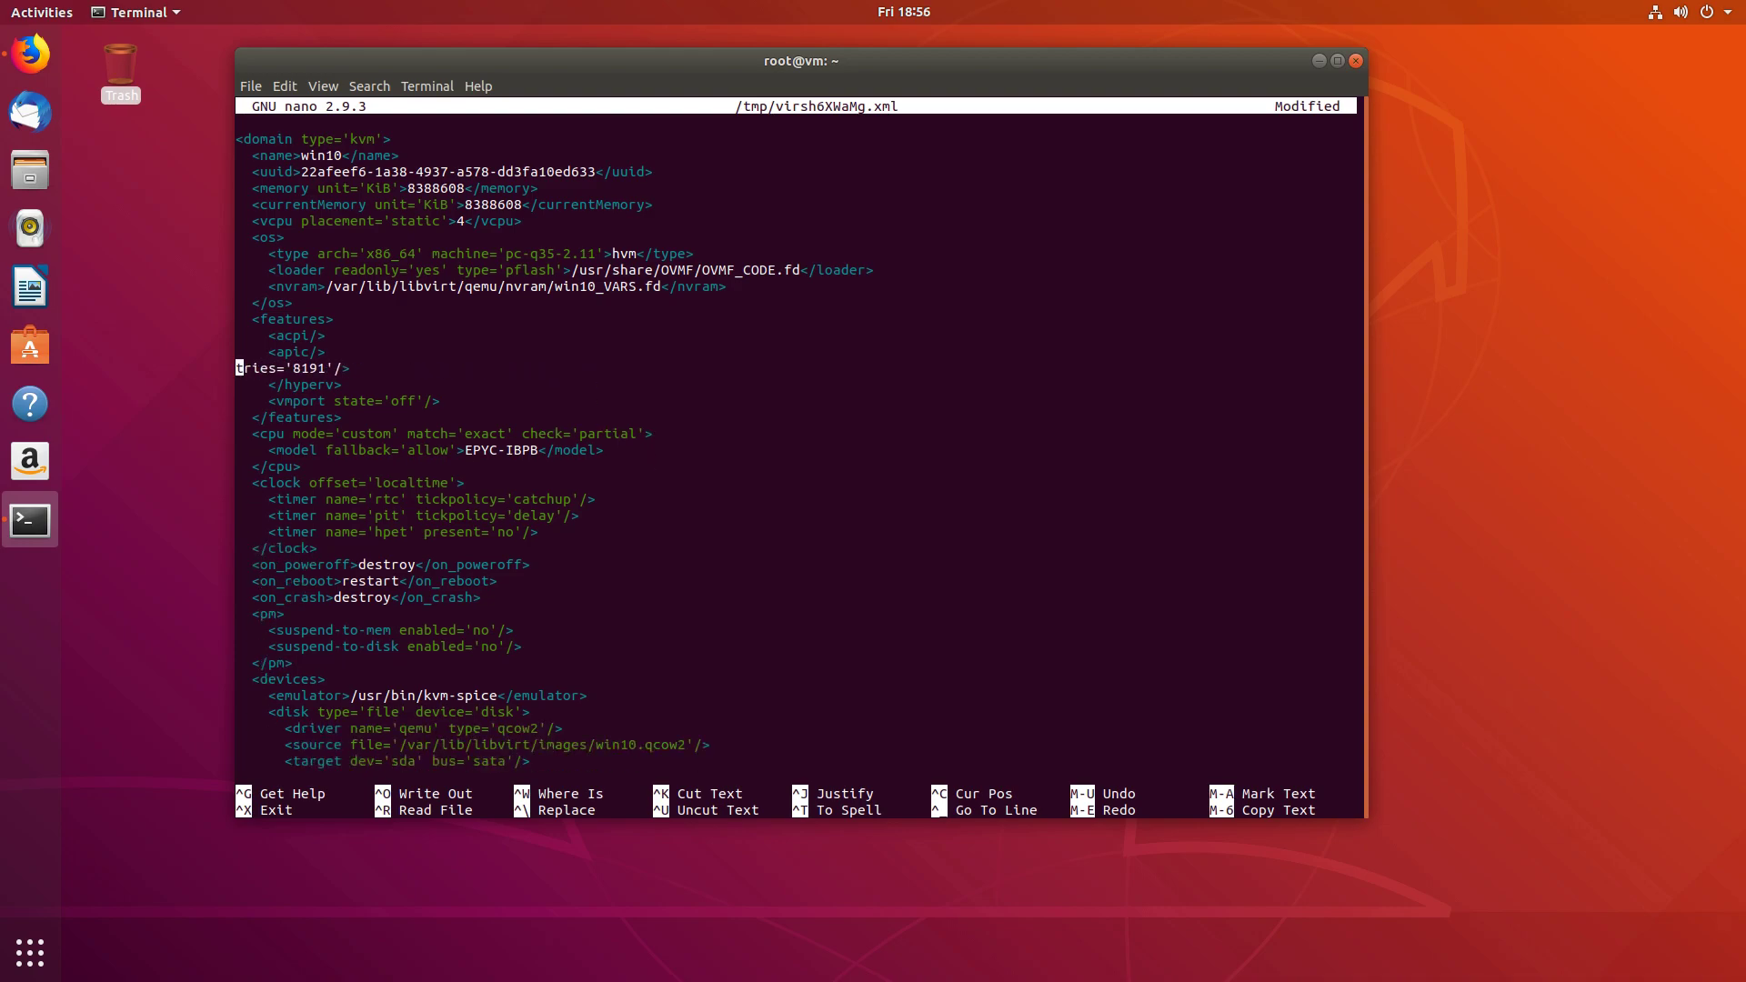
- Add a <kvm><hidden state='on'/></kvm> block in its place, save, and exit nano
type("kvm>")
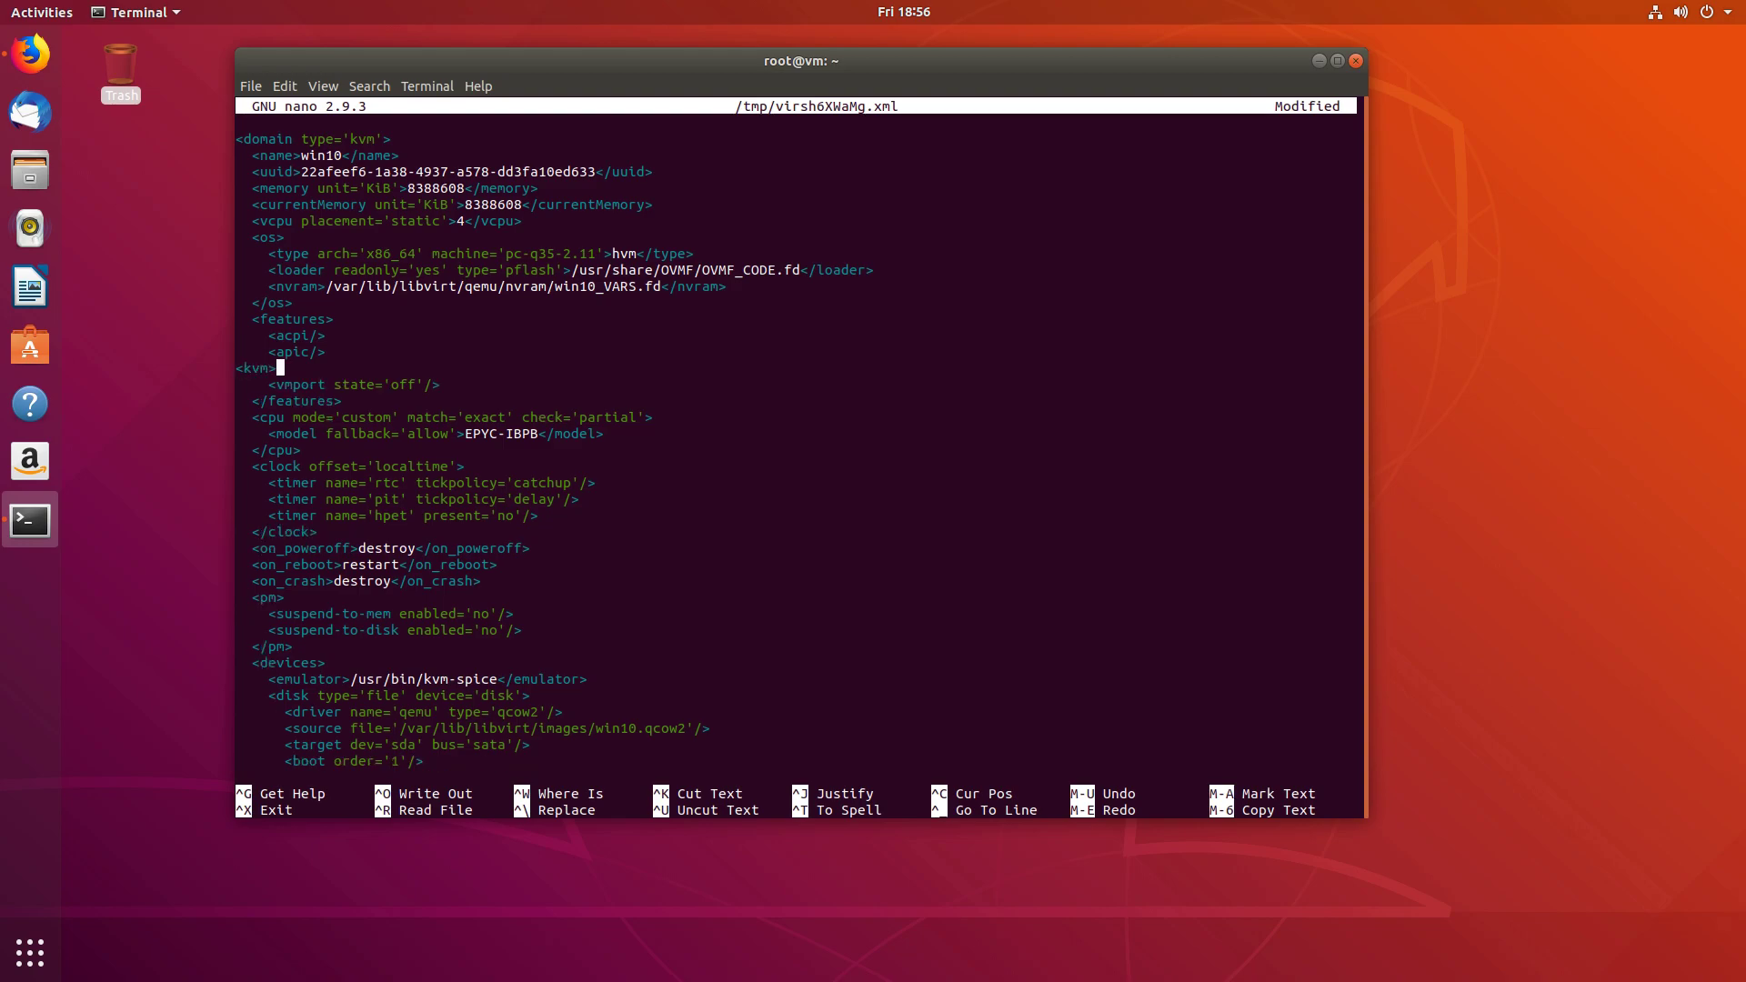
key("Return")
type("<")
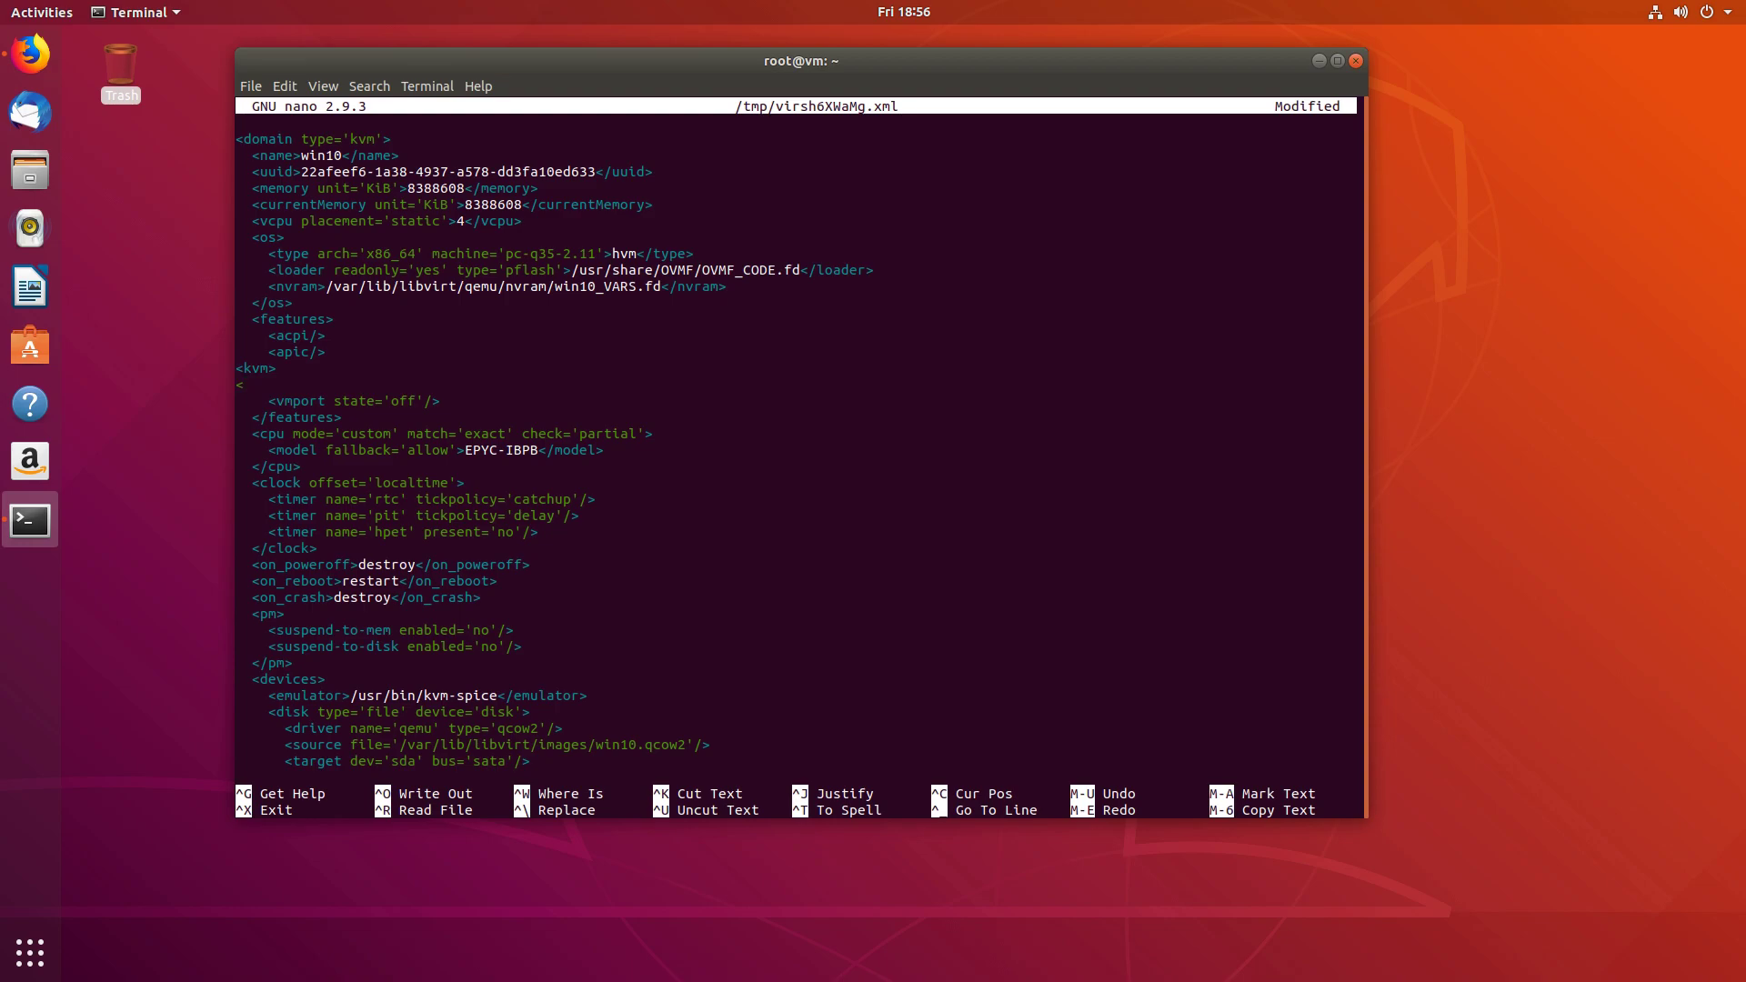
type("hidden state='on'/>")
key("Return")
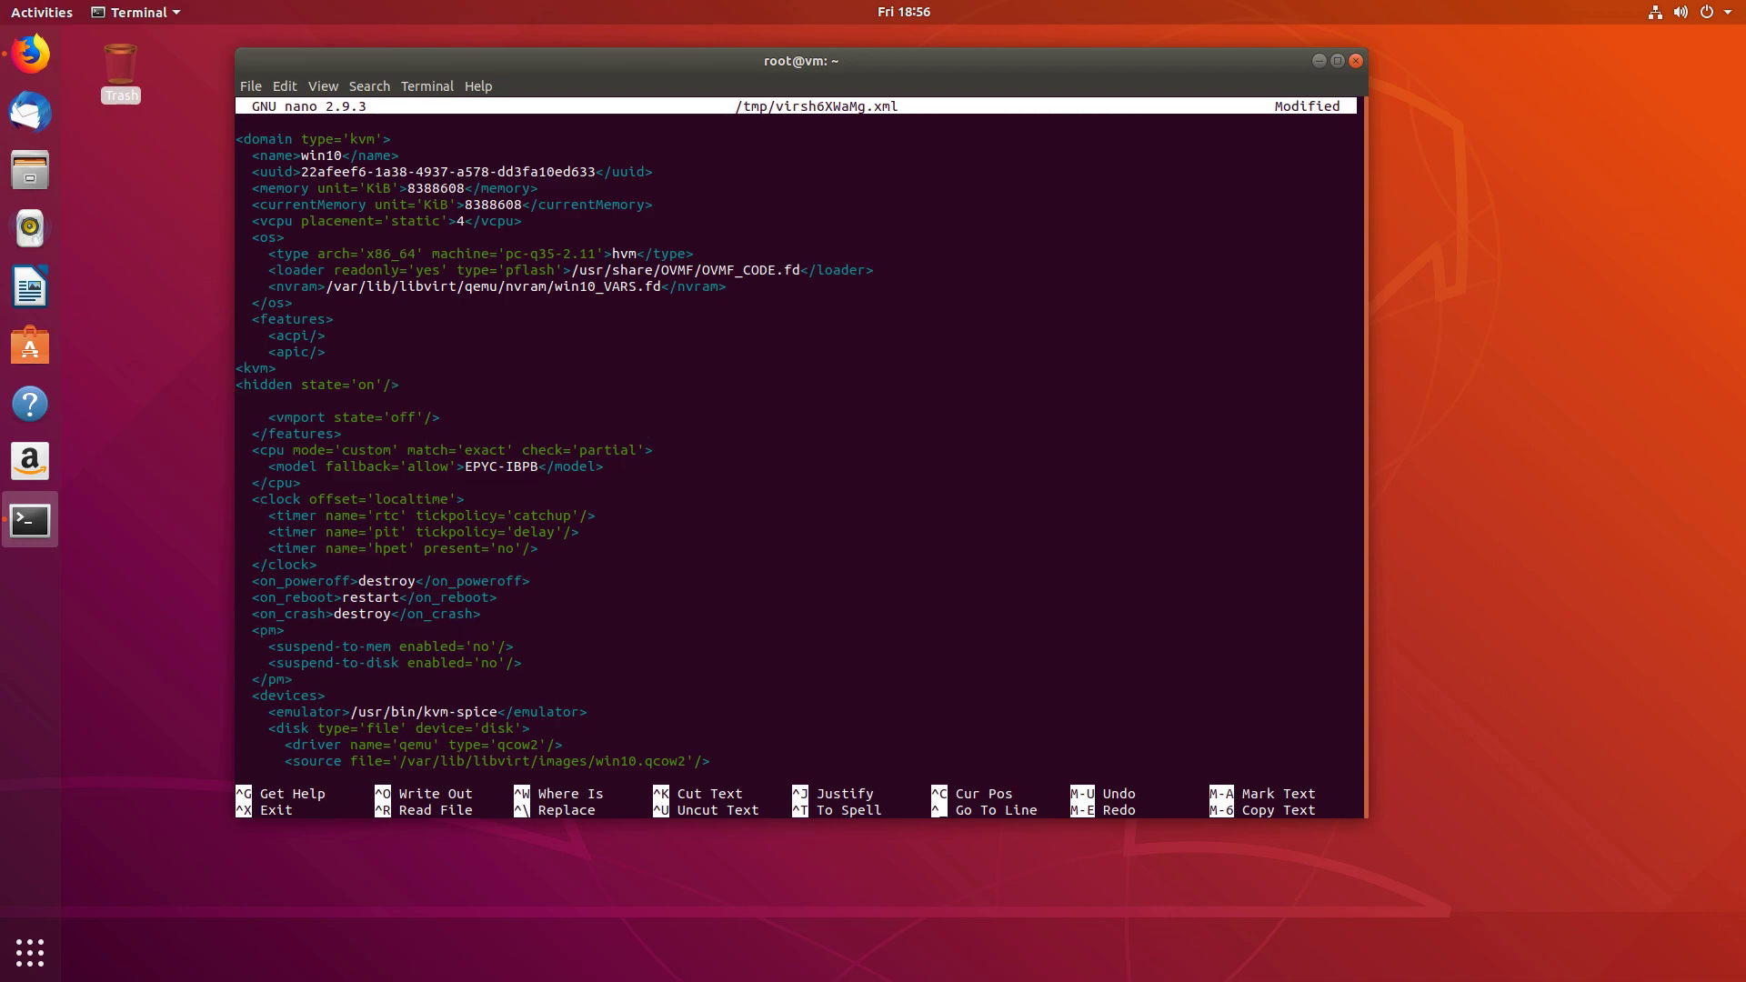
type("</kvm>")
key("ctrl+o")
key("Return")
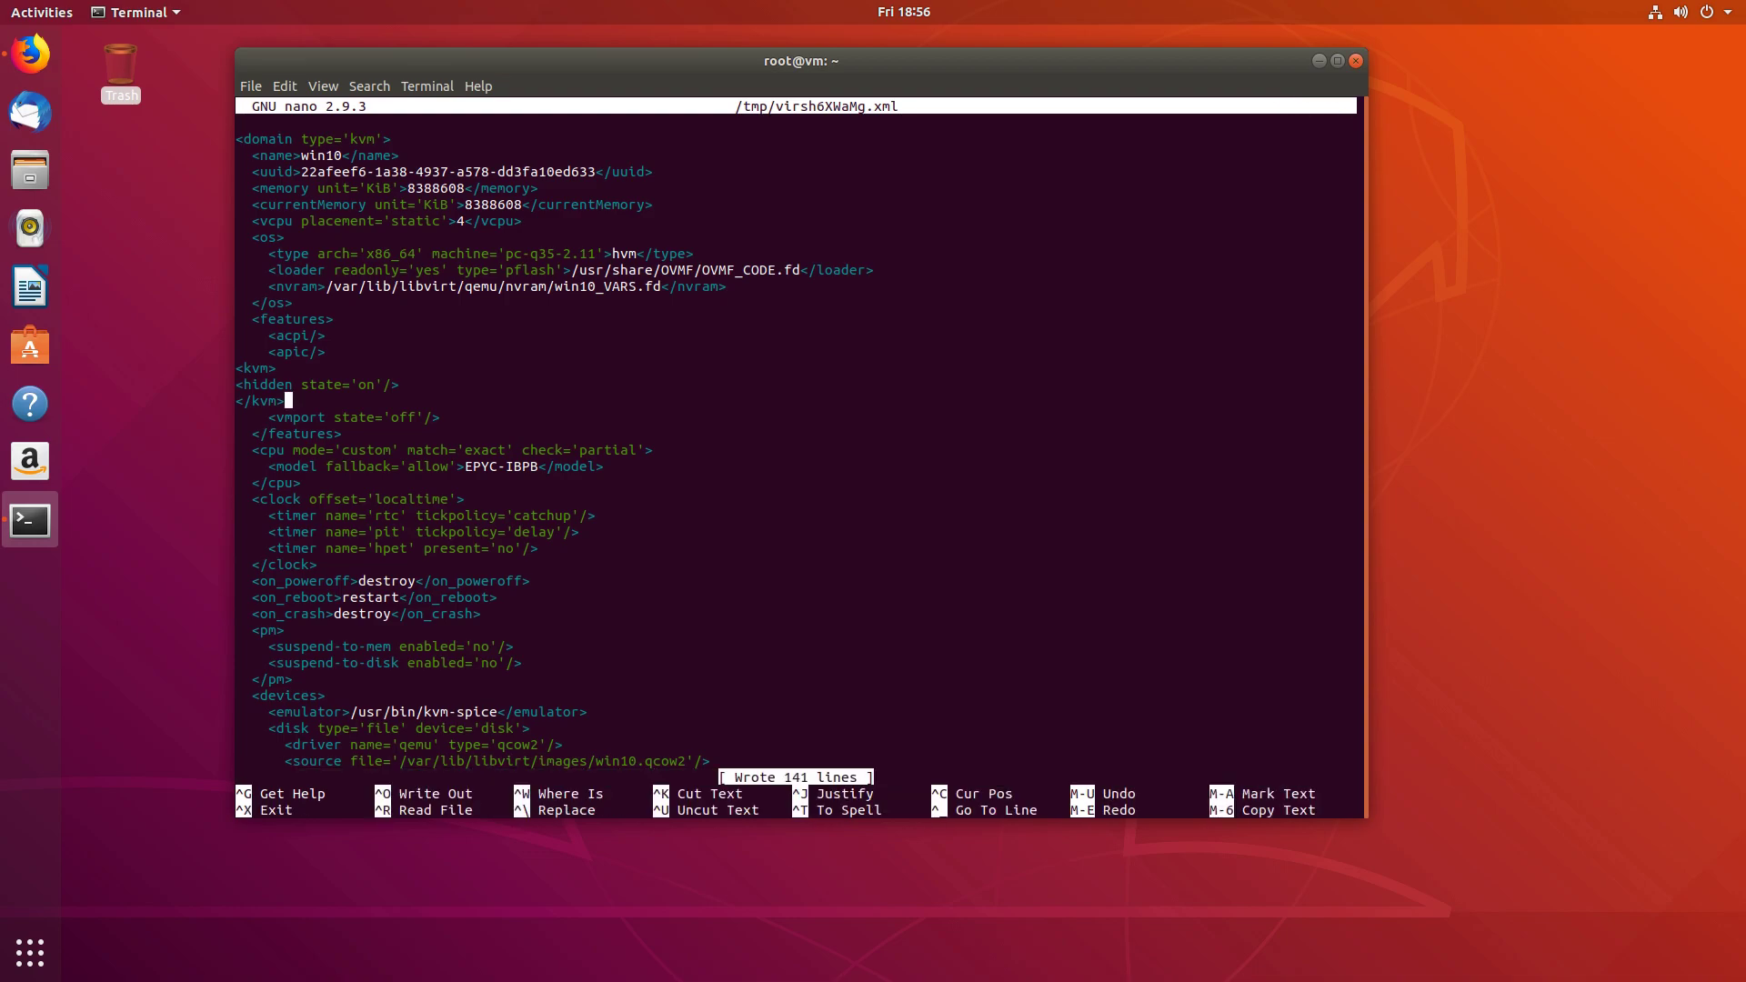
key("ctrl+x")
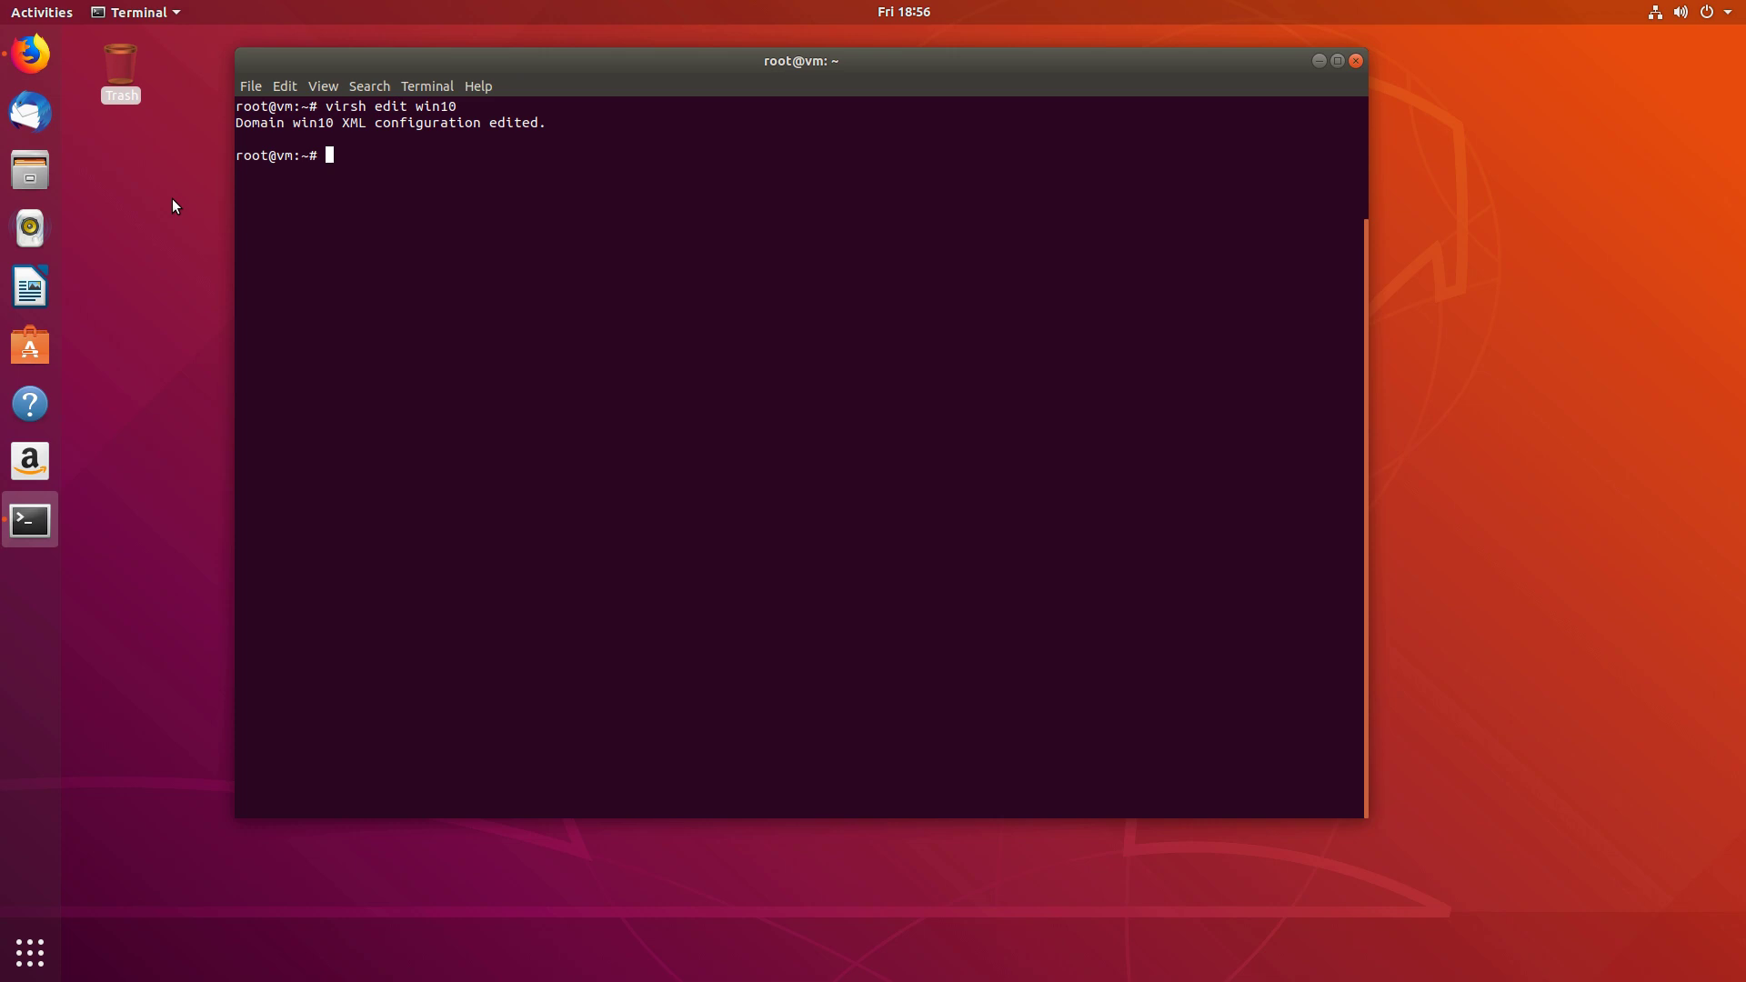
- Relaunch virt-manager, open the shut-off win10 machine, and show its hardware details
type("virt-manager")
key("Return")
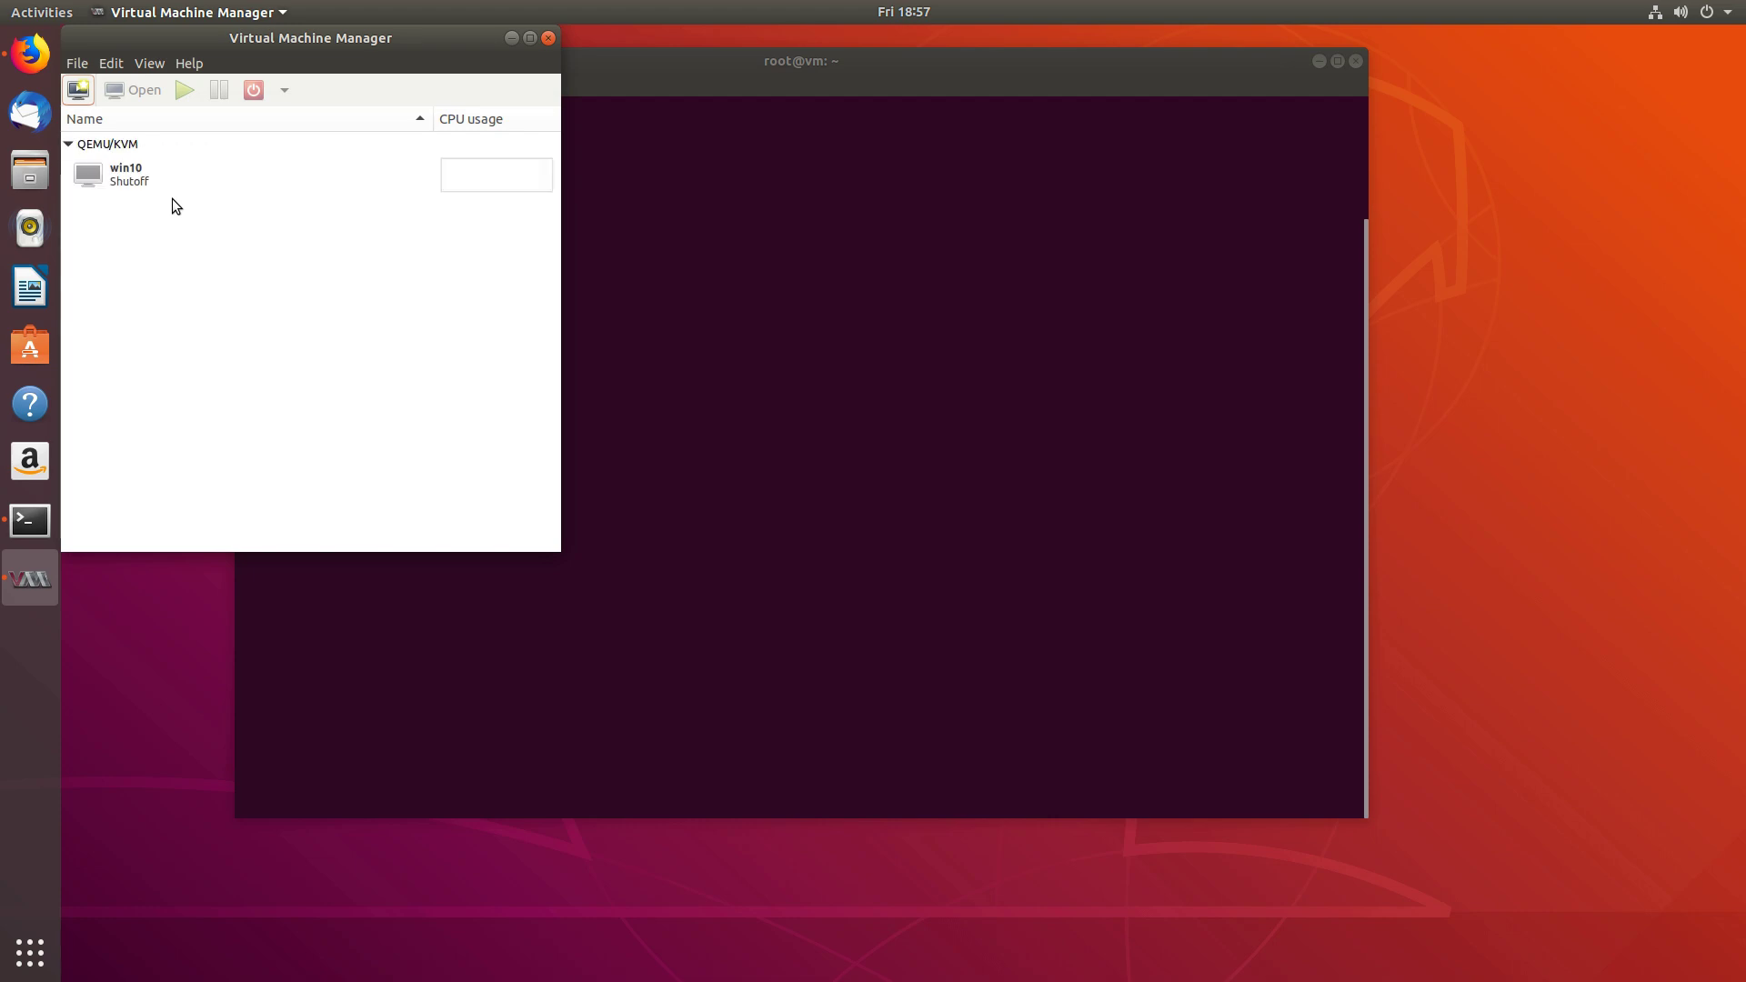
left_click(162, 178)
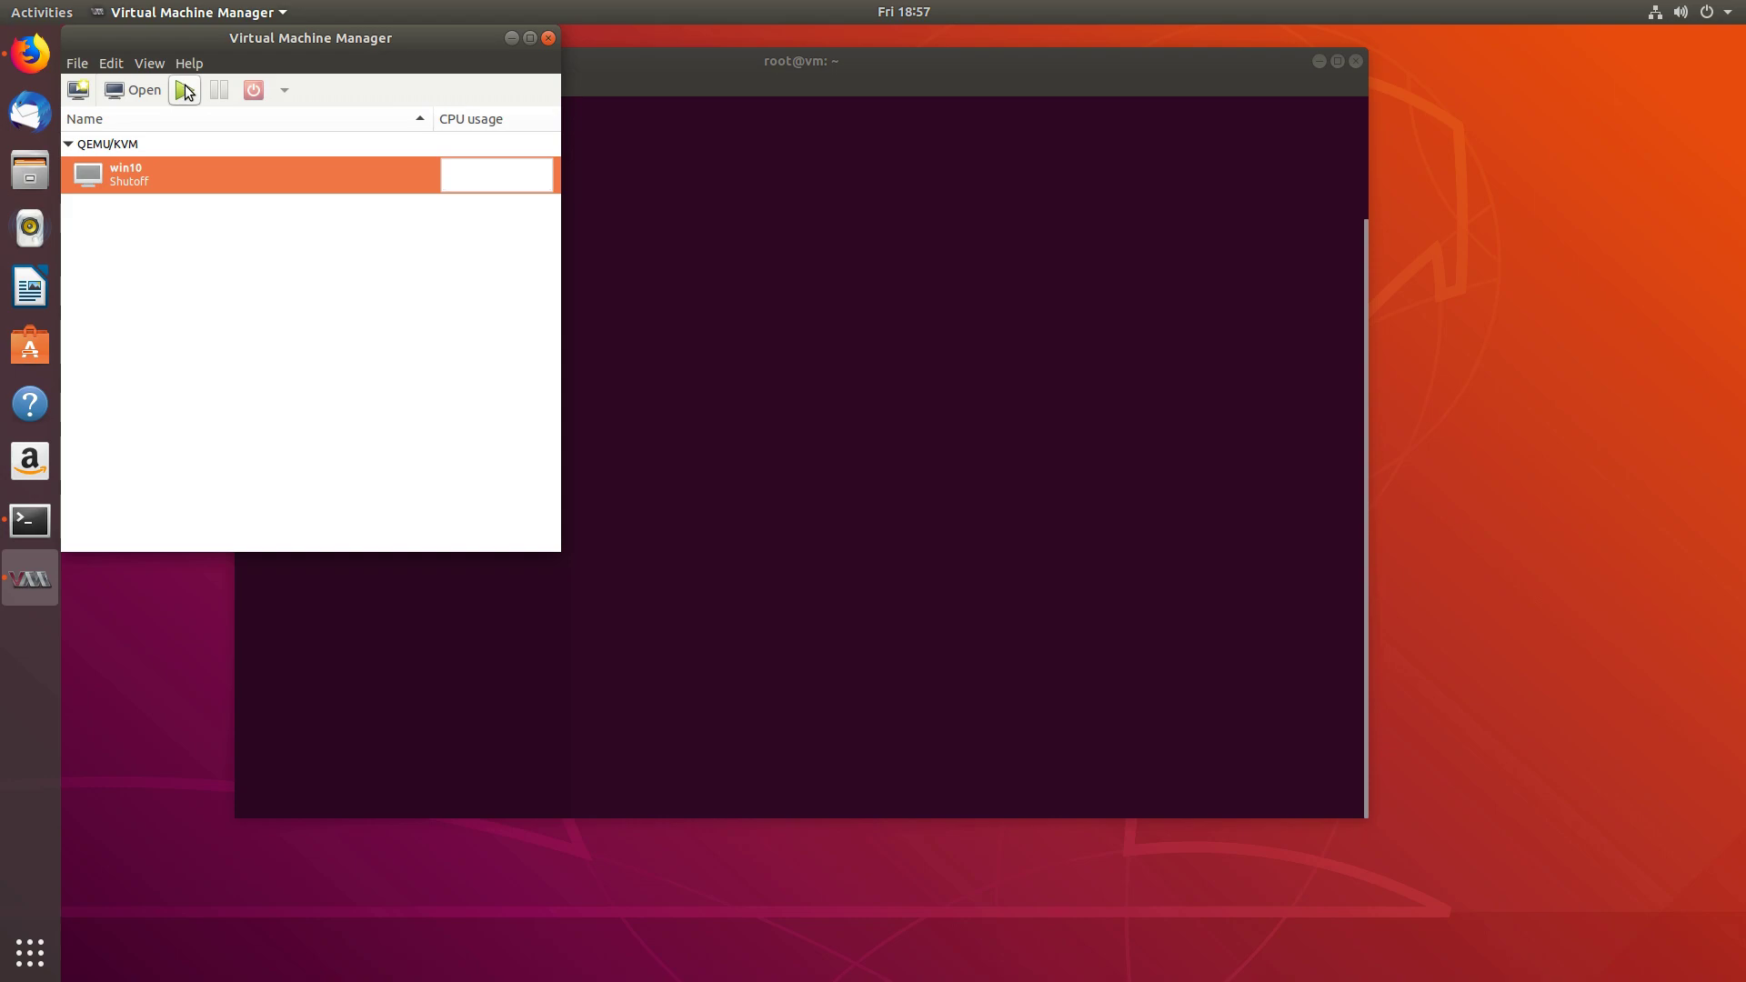
right_click(182, 169)
left_click(219, 311)
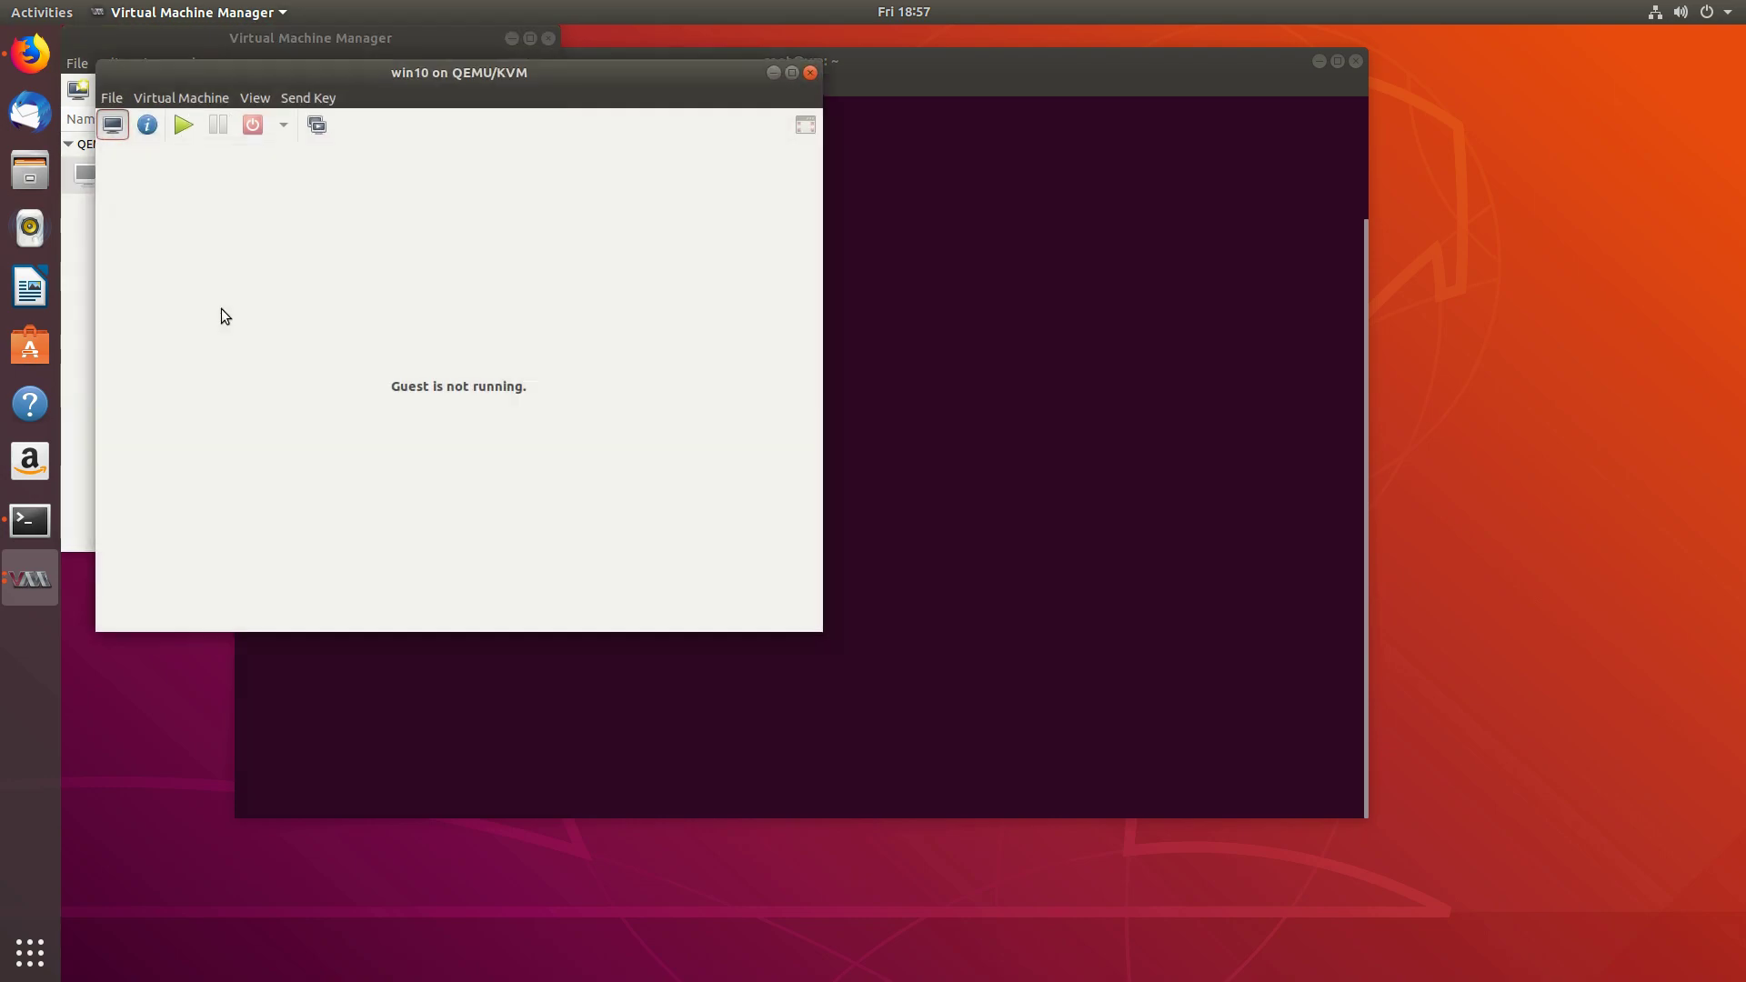
left_click(149, 126)
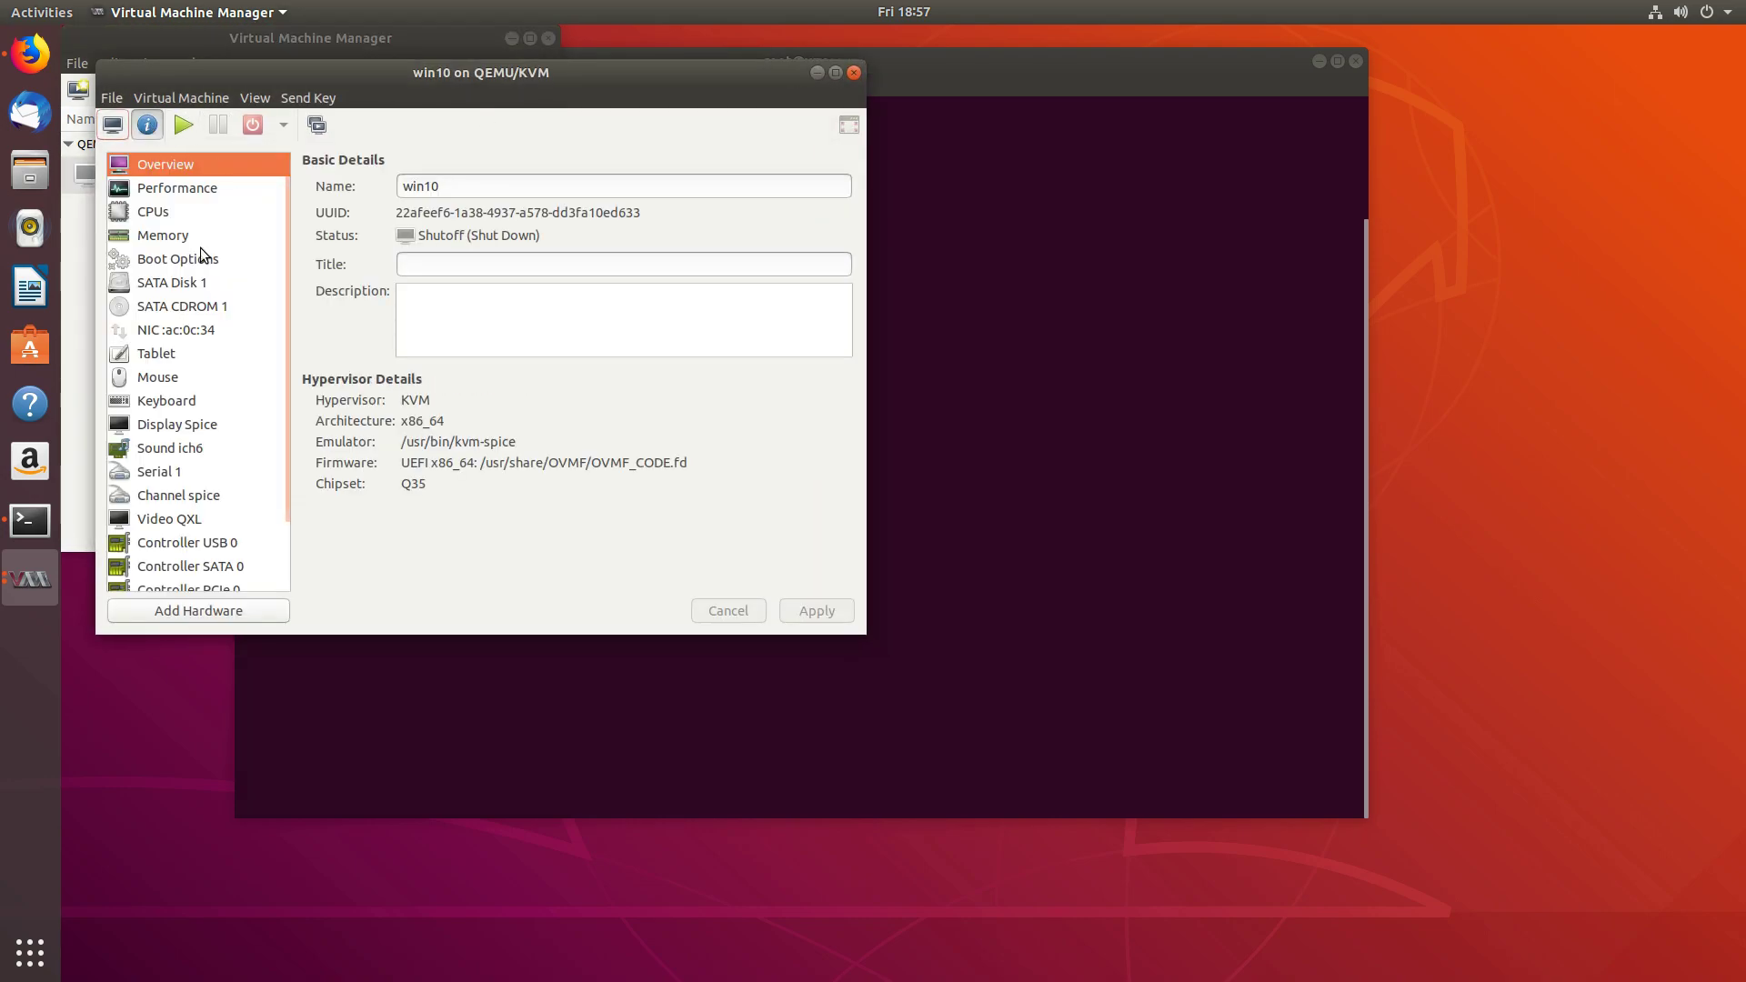
- Remove the Tablet input device from the win10 VM
left_click(193, 424)
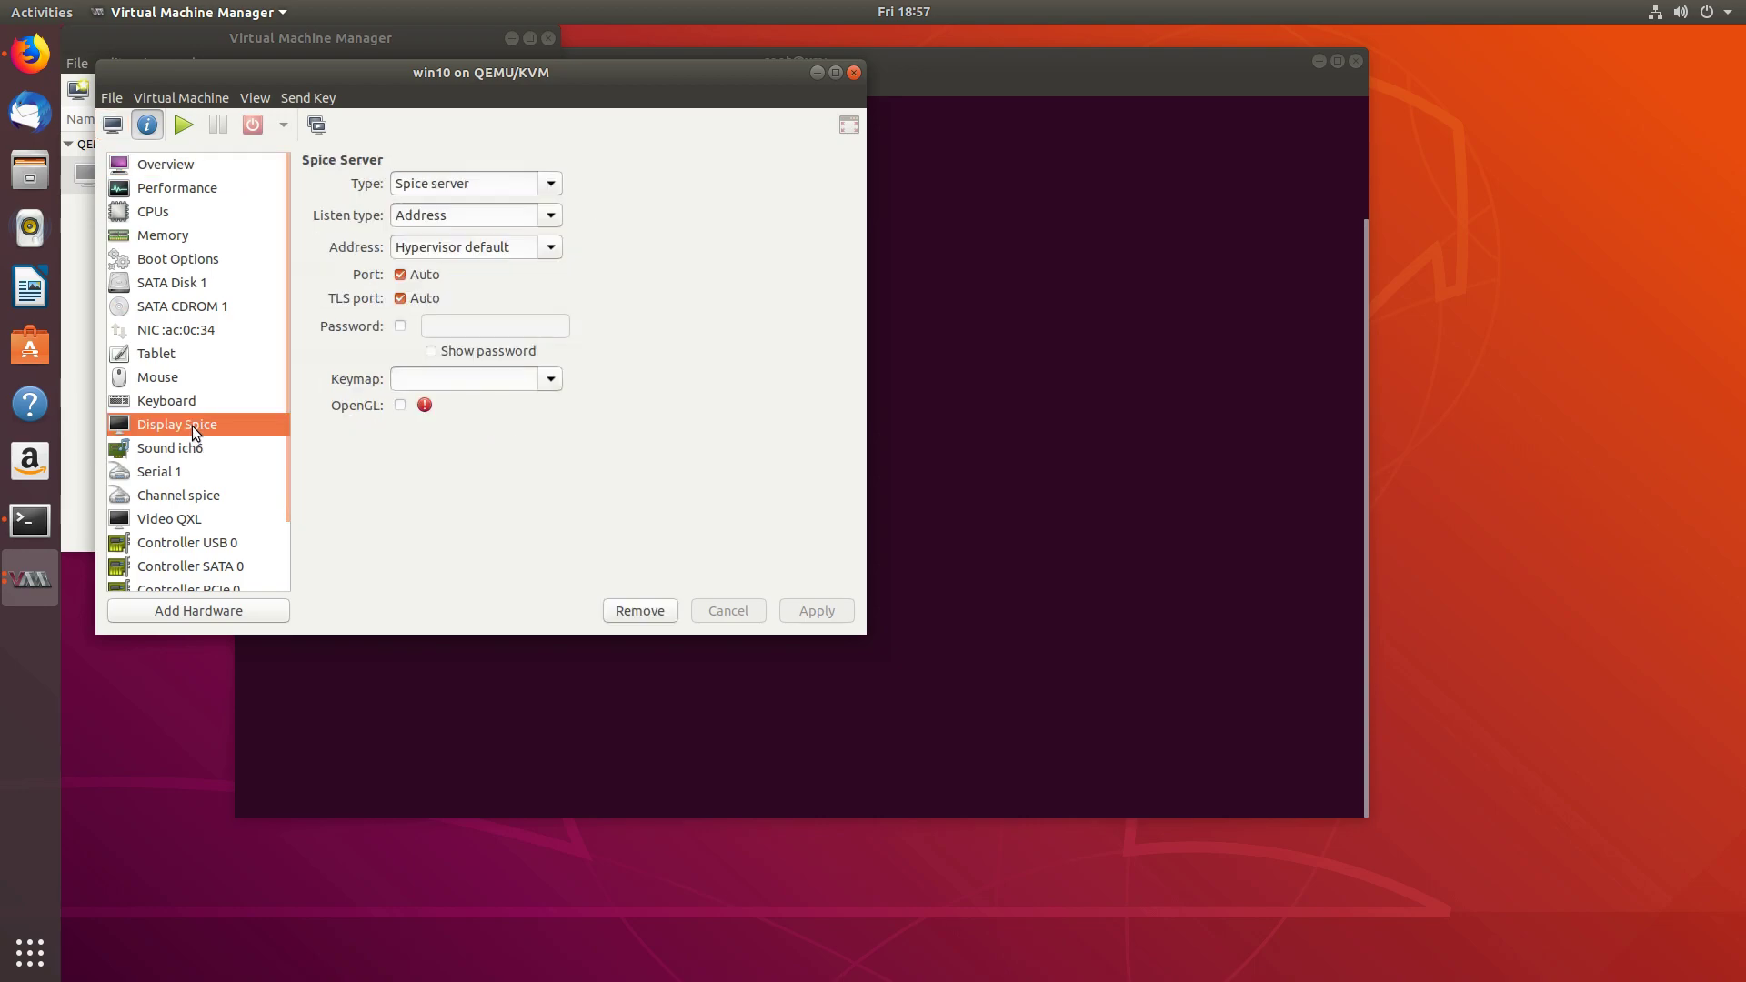
scroll(194, 568, "down", 2)
scroll(164, 273, "up", 2)
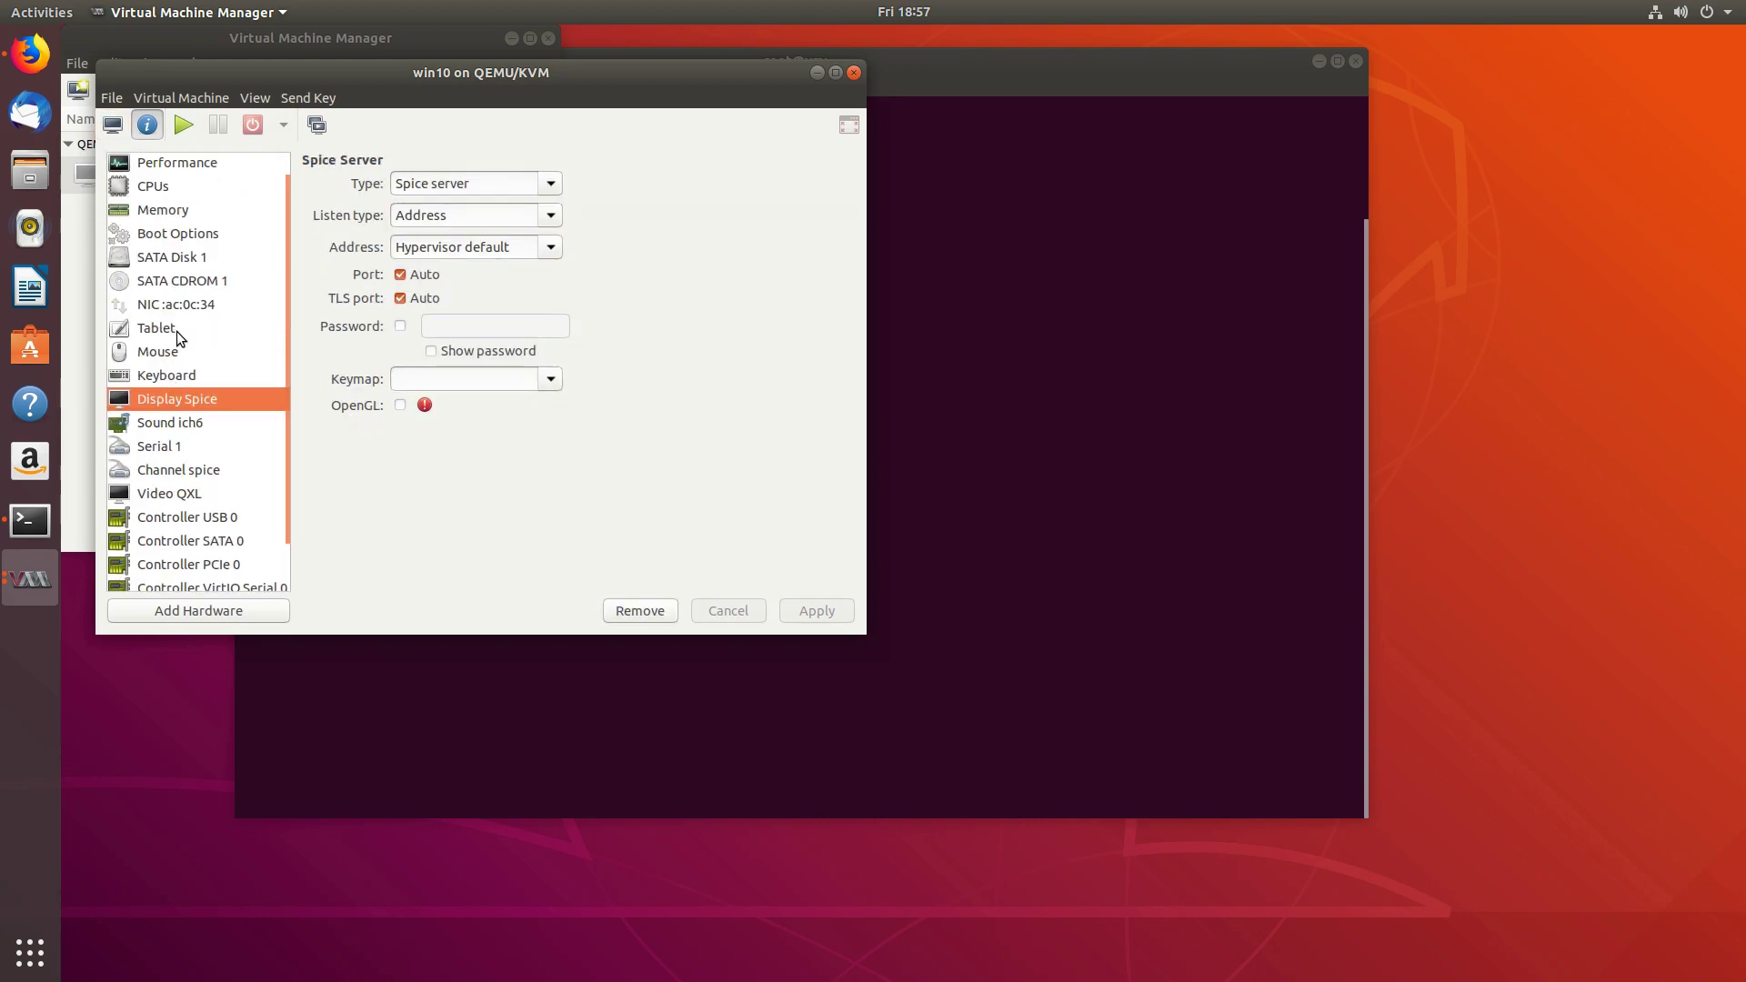
left_click(177, 332)
left_click(662, 615)
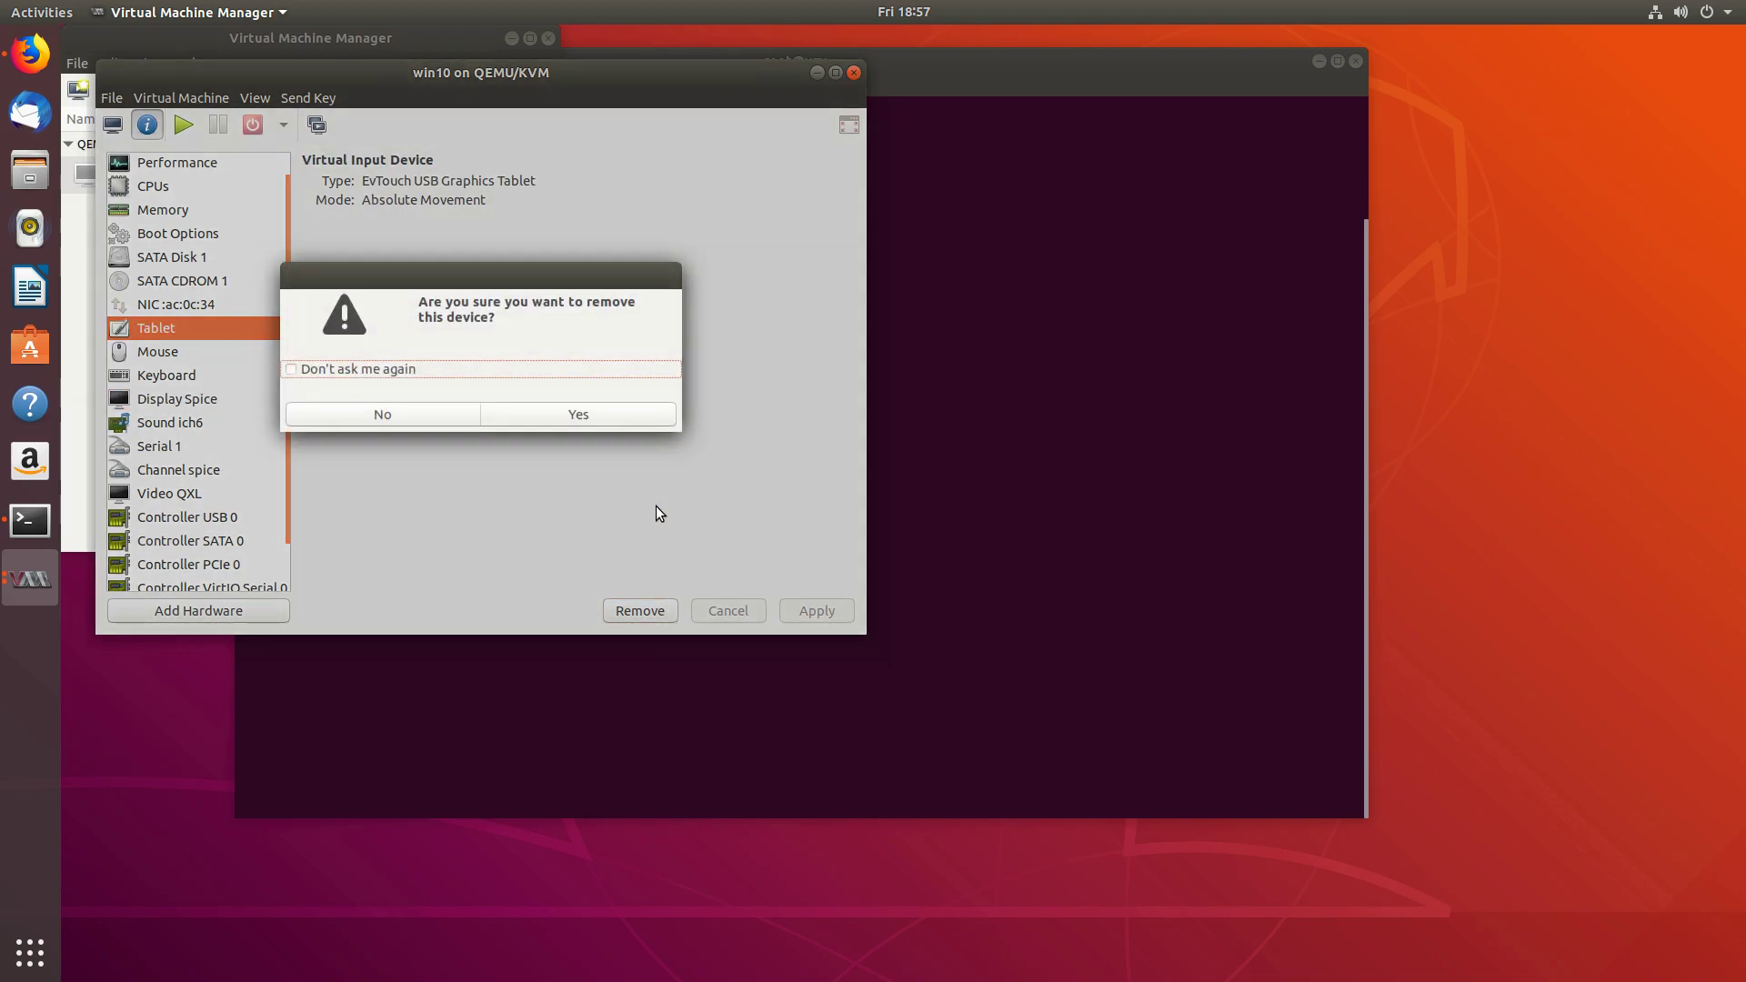
left_click(613, 412)
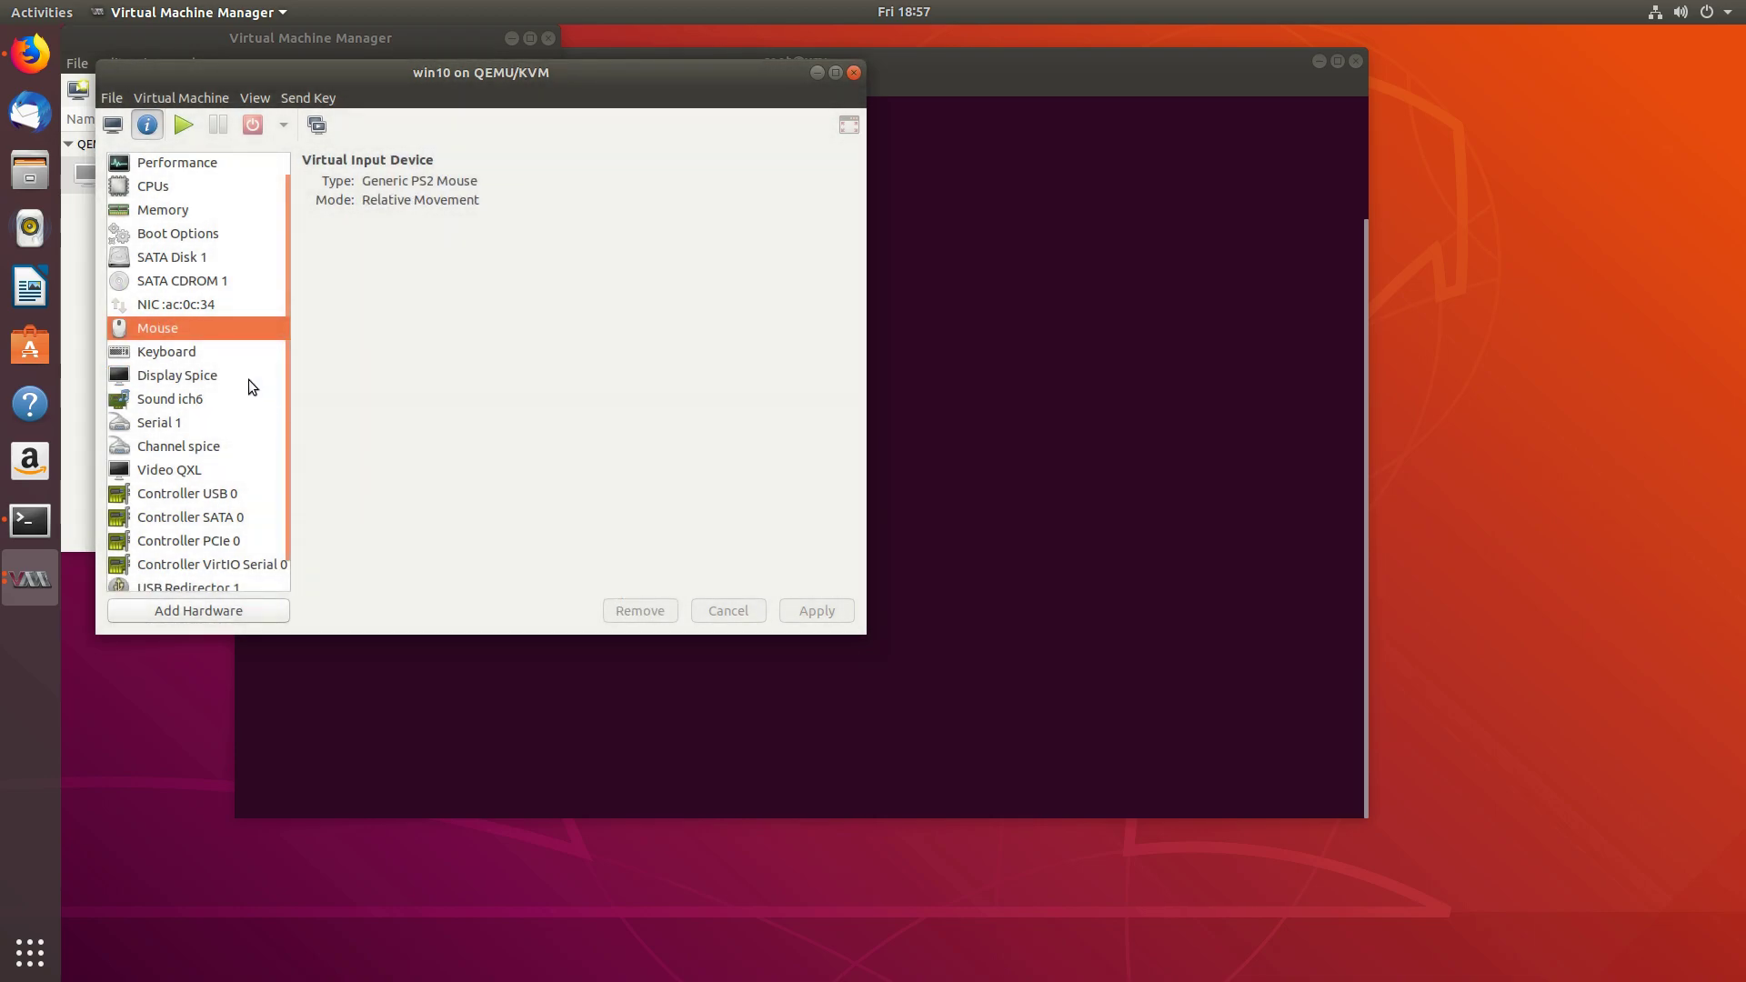
- Remove the Spice display and the ich6 sound device
left_click(218, 374)
left_click(639, 610)
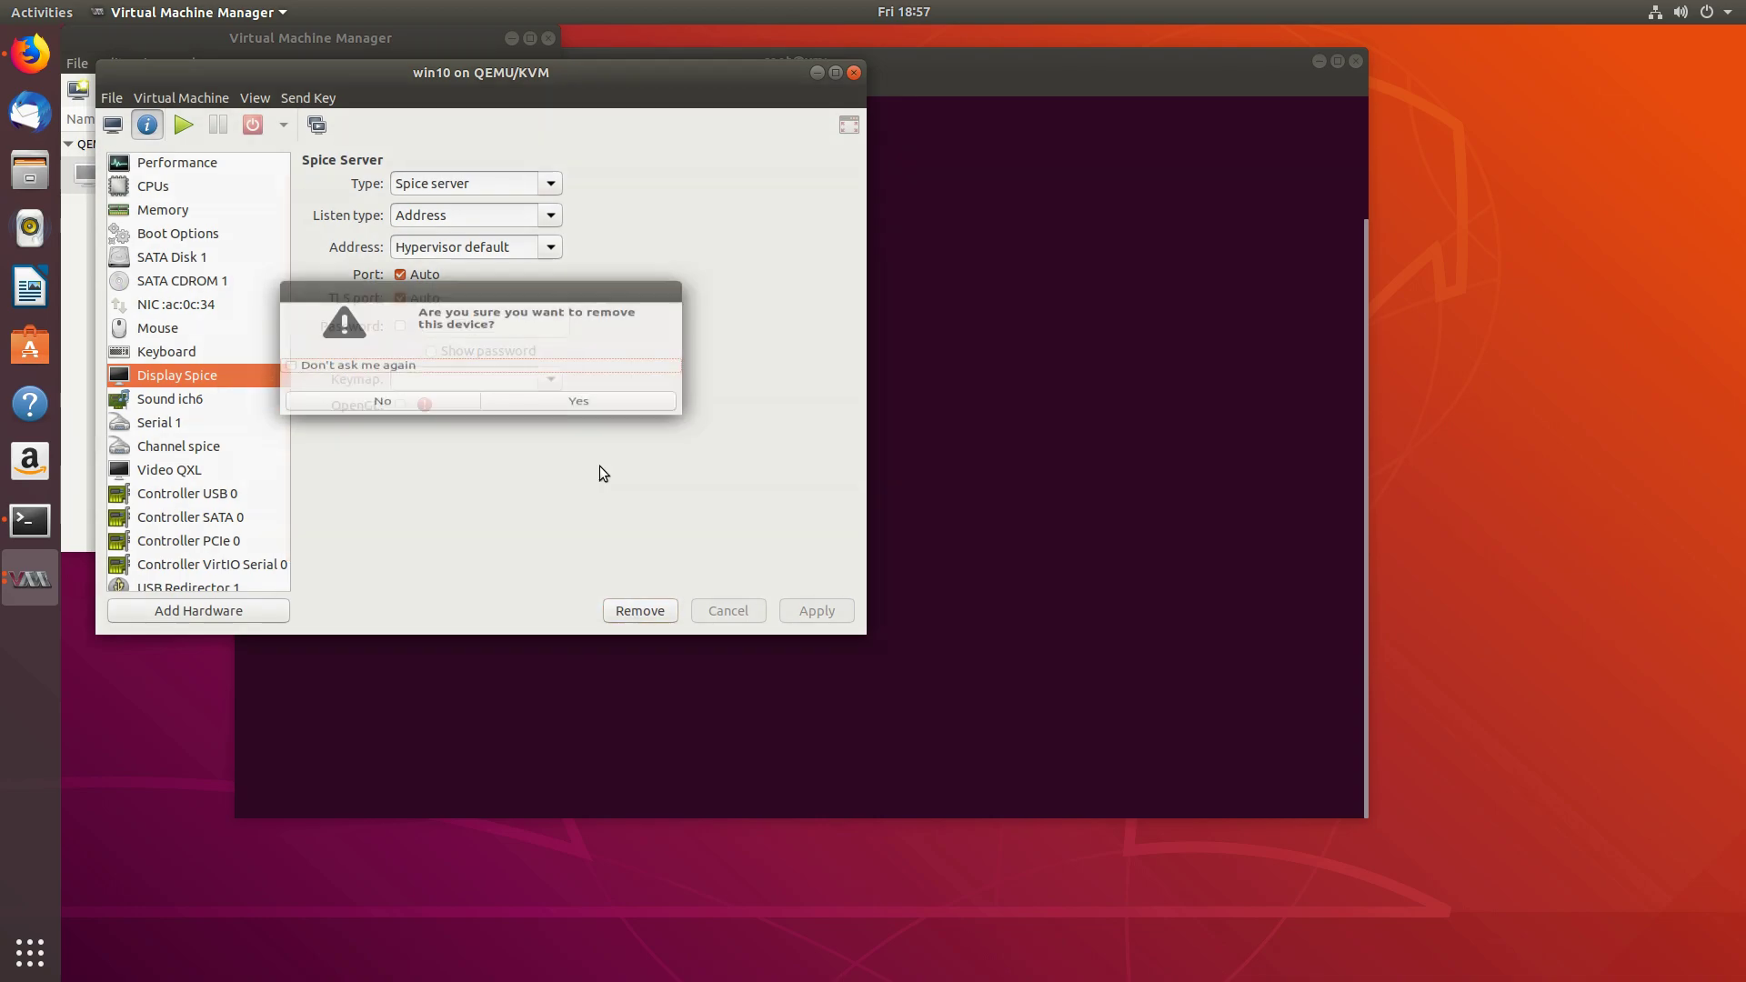
left_click(537, 405)
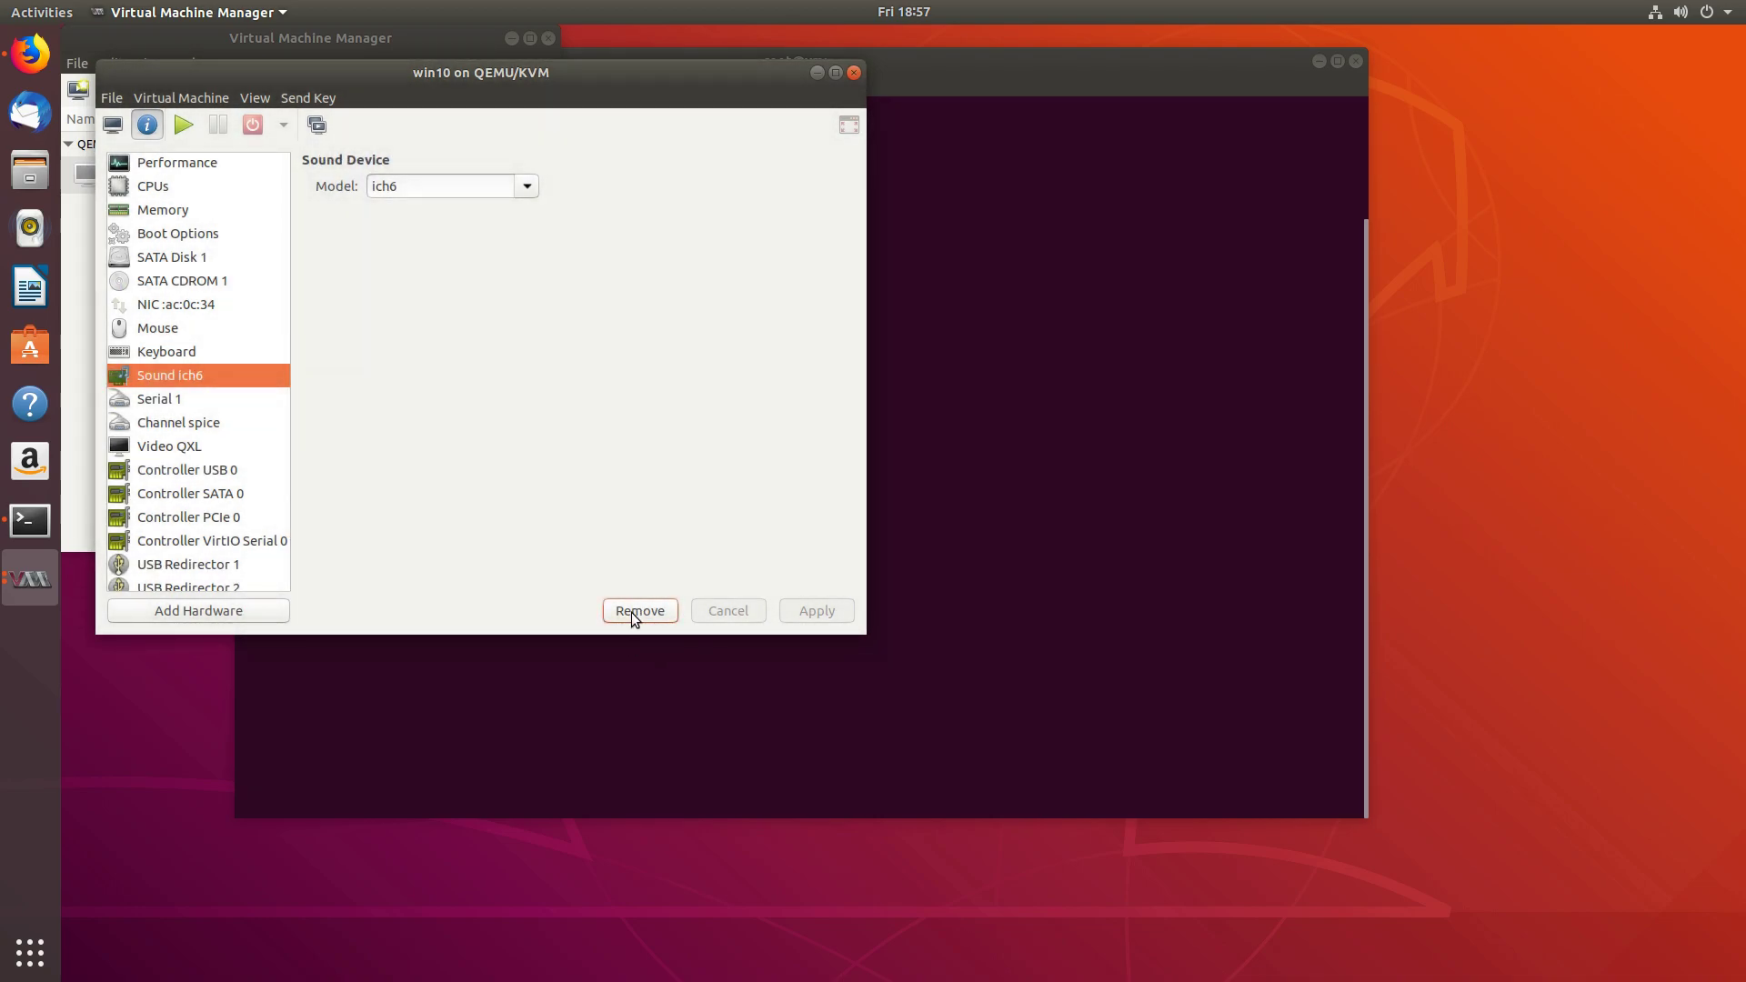
left_click(633, 614)
left_click(583, 413)
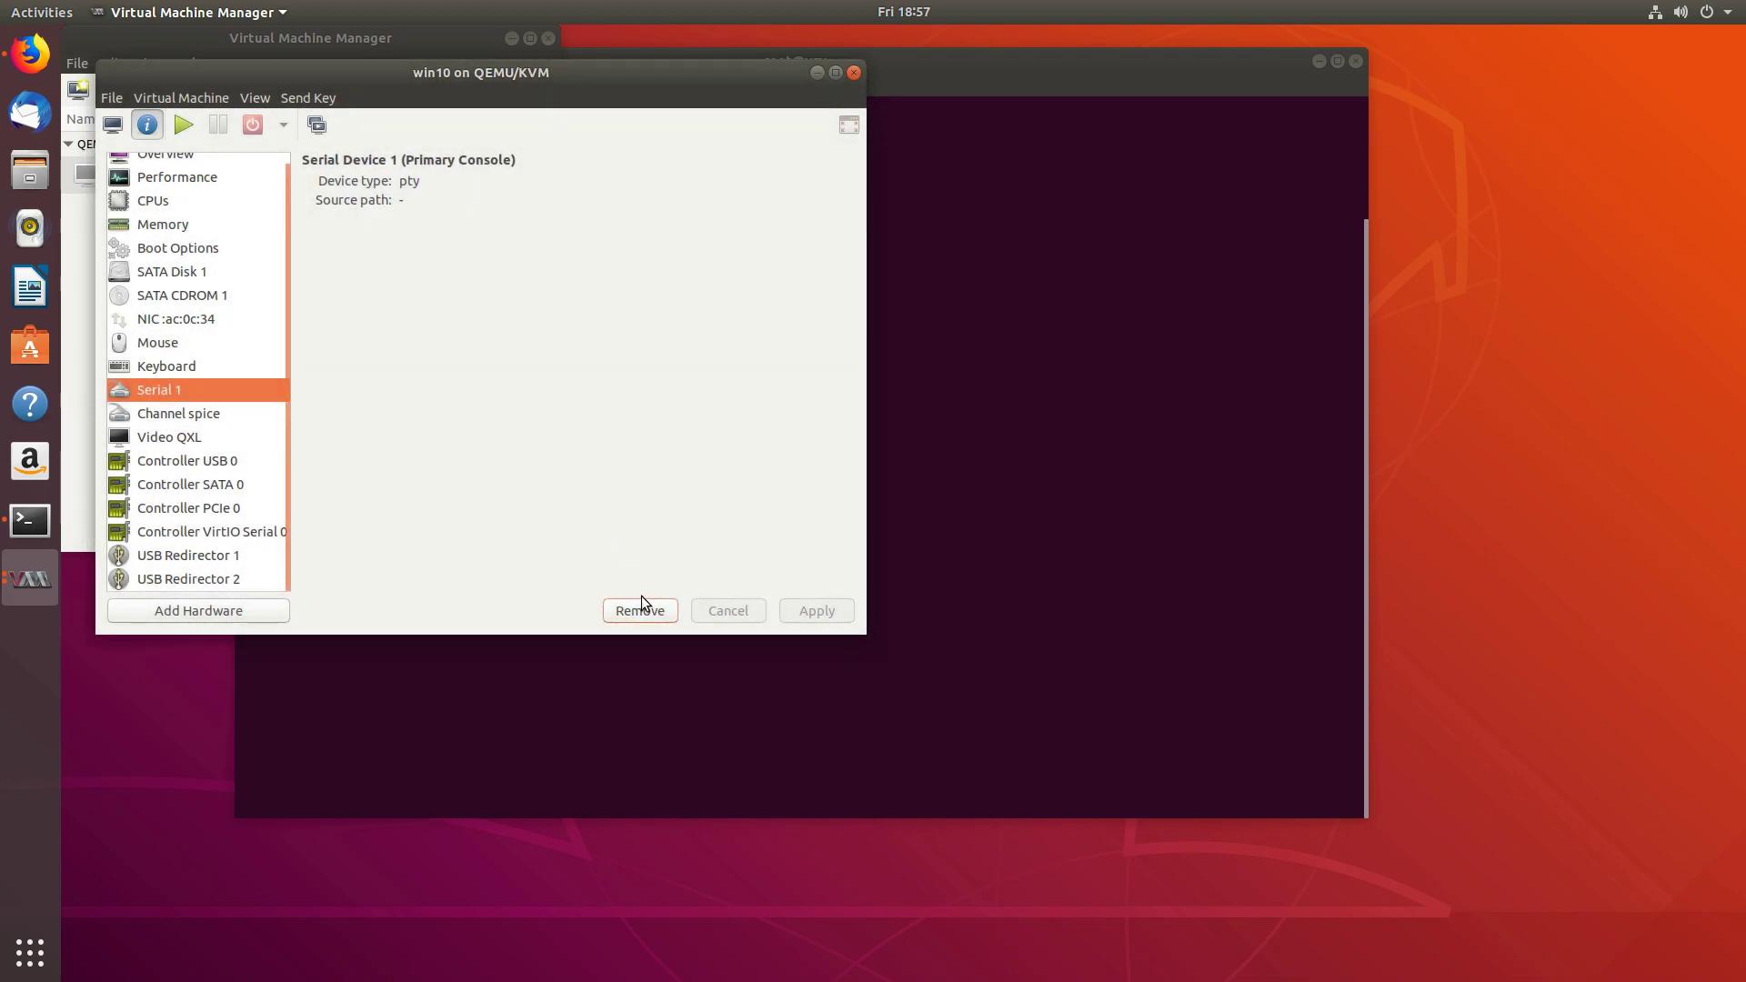
- Remove the Serial 1 device, the Spice channel and the QXL video device
left_click(641, 604)
left_click(600, 409)
left_click(647, 606)
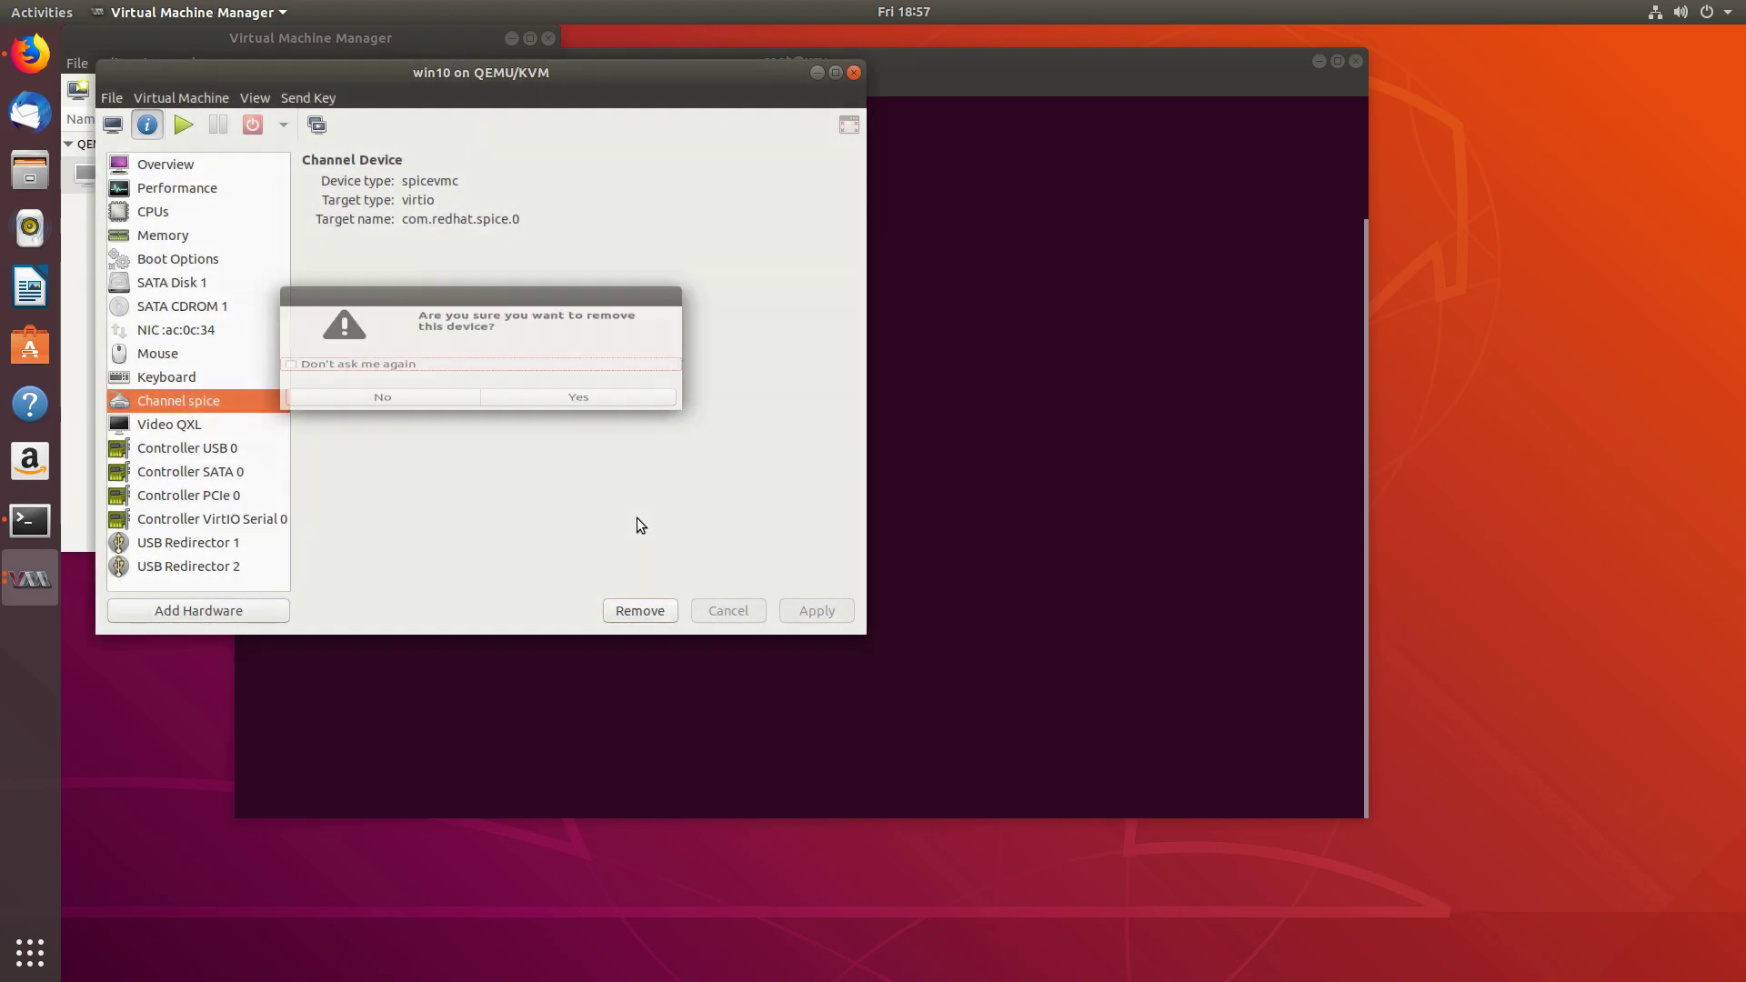
left_click(618, 414)
left_click(640, 610)
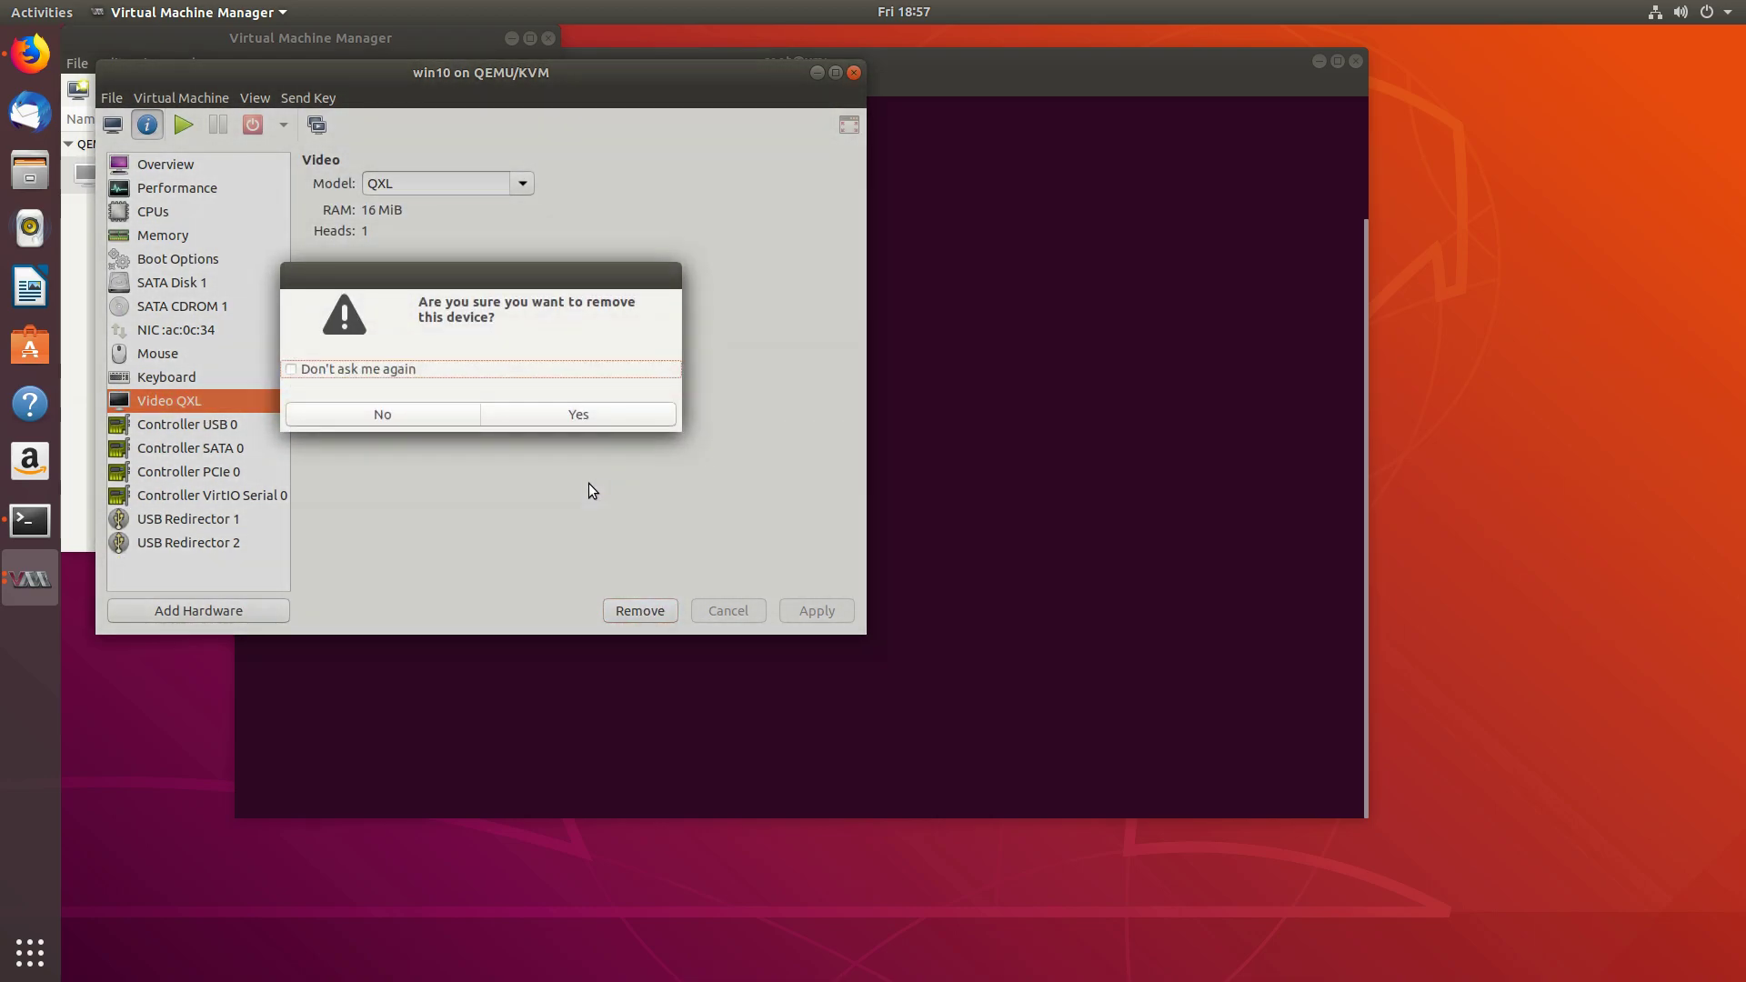
left_click(593, 416)
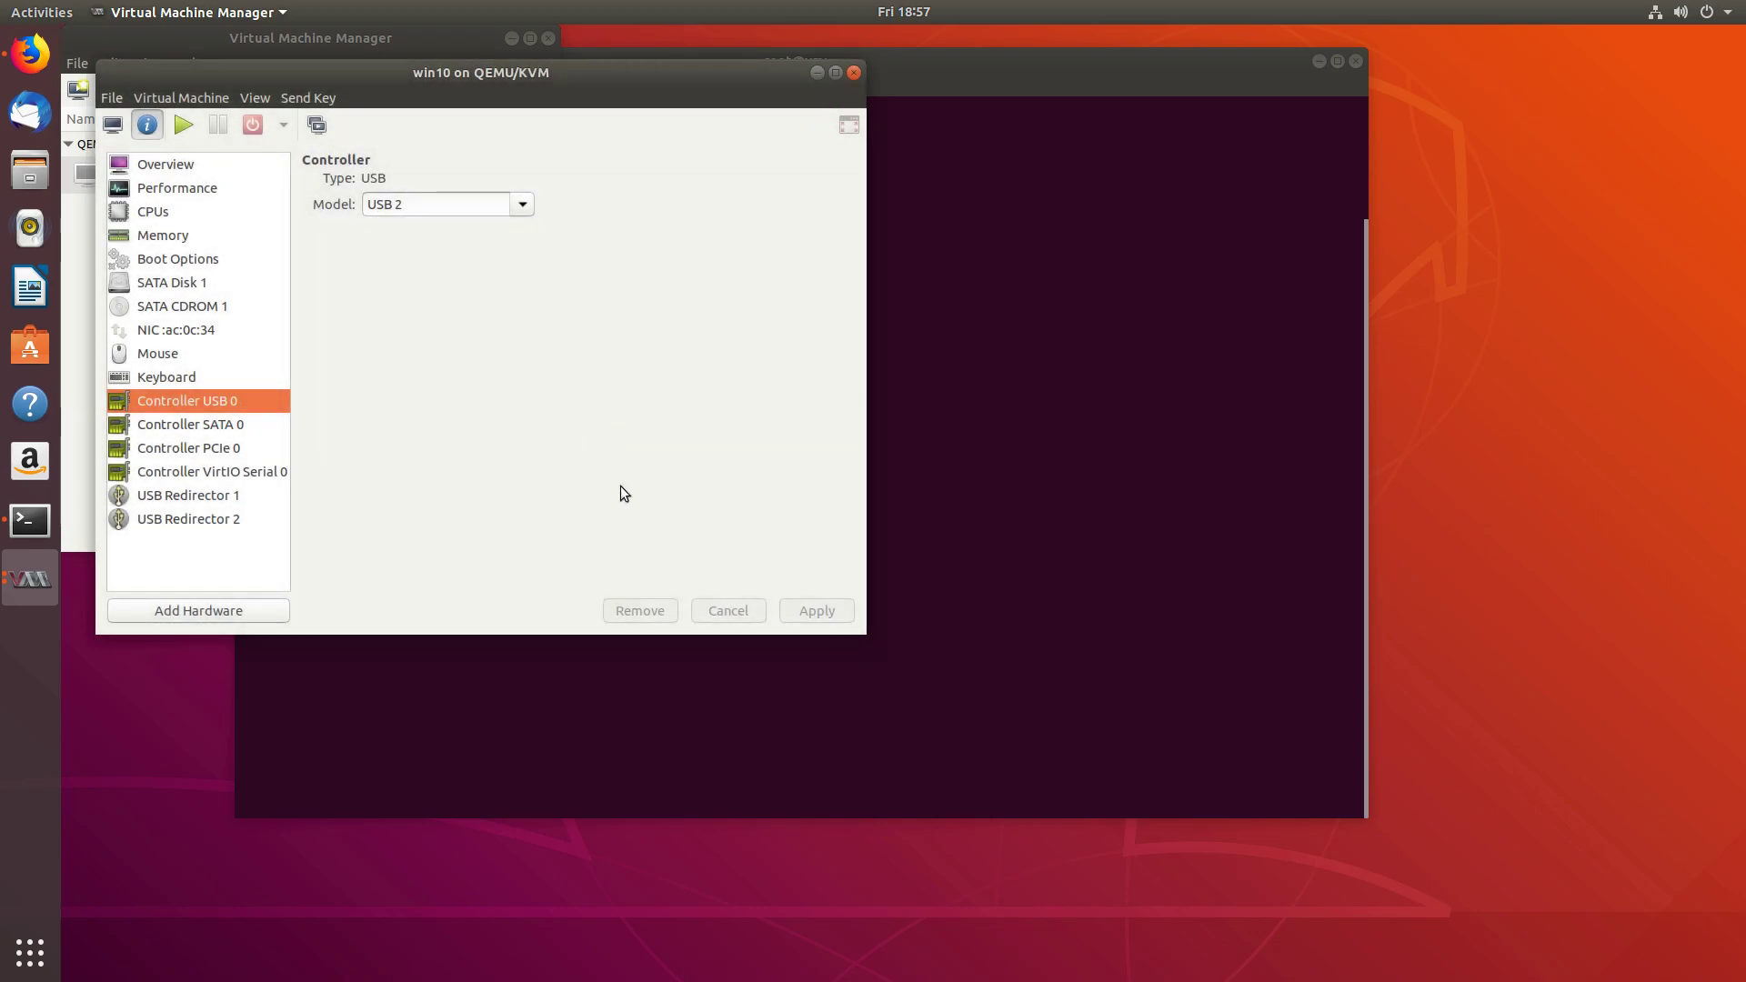
- Review the SATA, PCIe and VirtIO Serial controllers and both USB redirectors
left_click(255, 423)
left_click(260, 448)
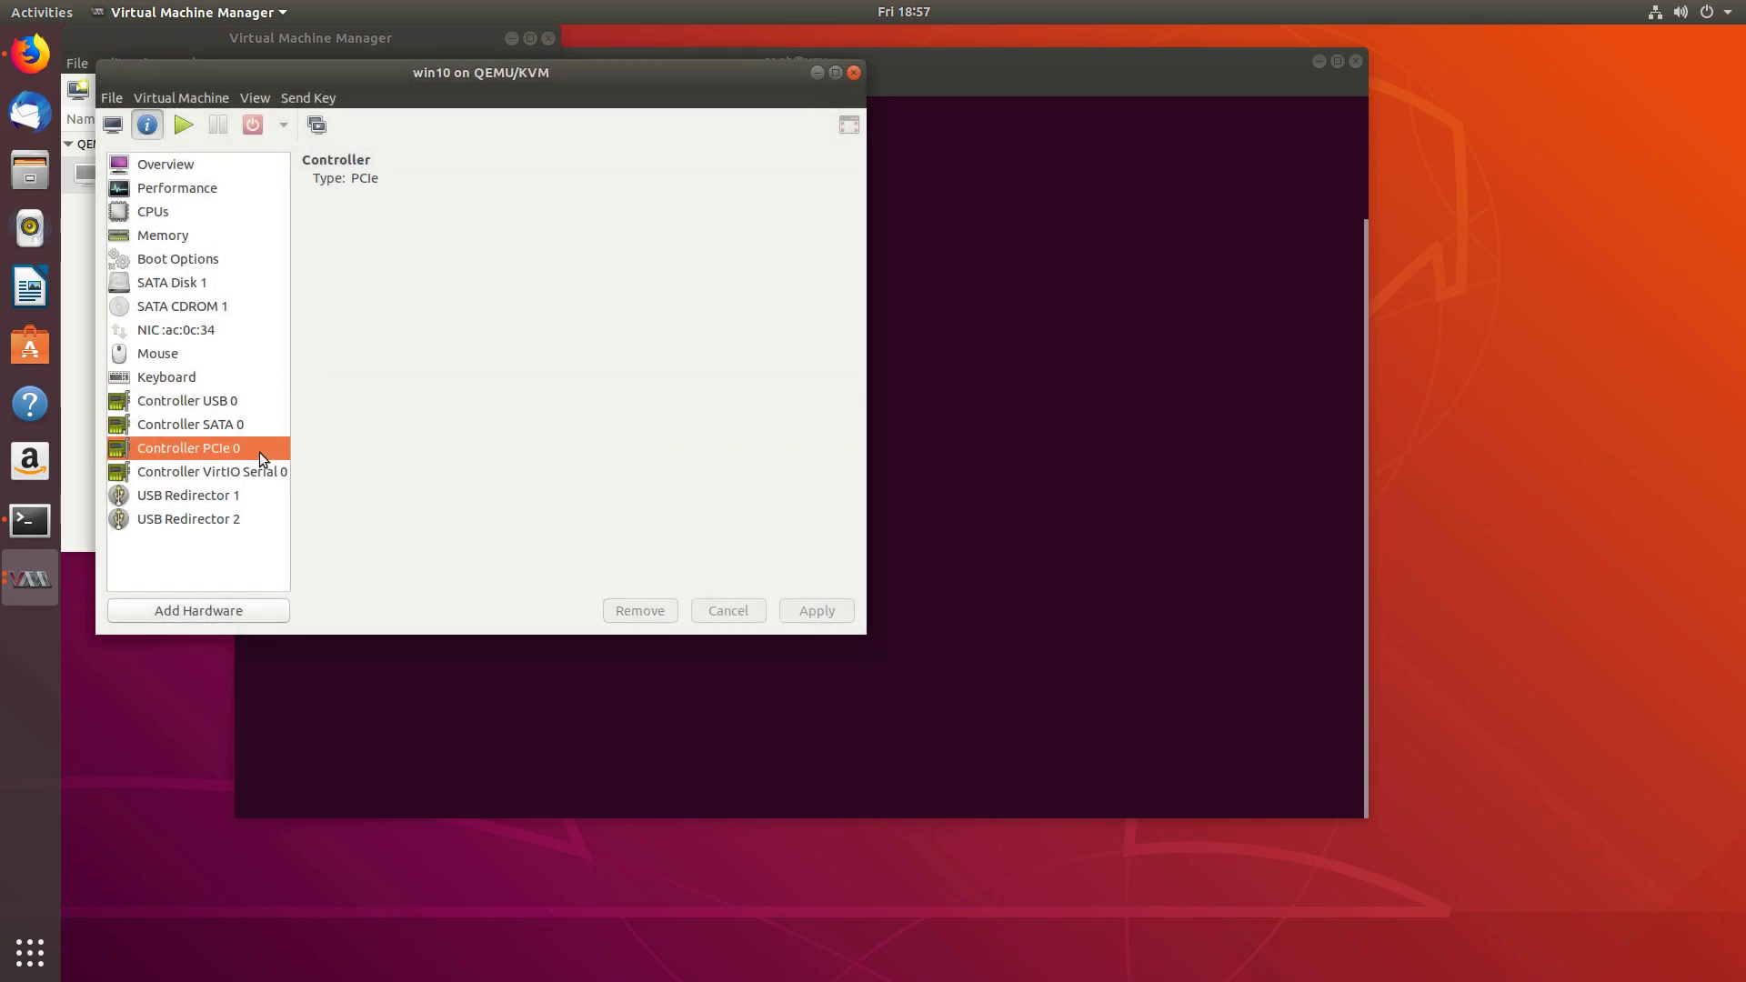
left_click(267, 474)
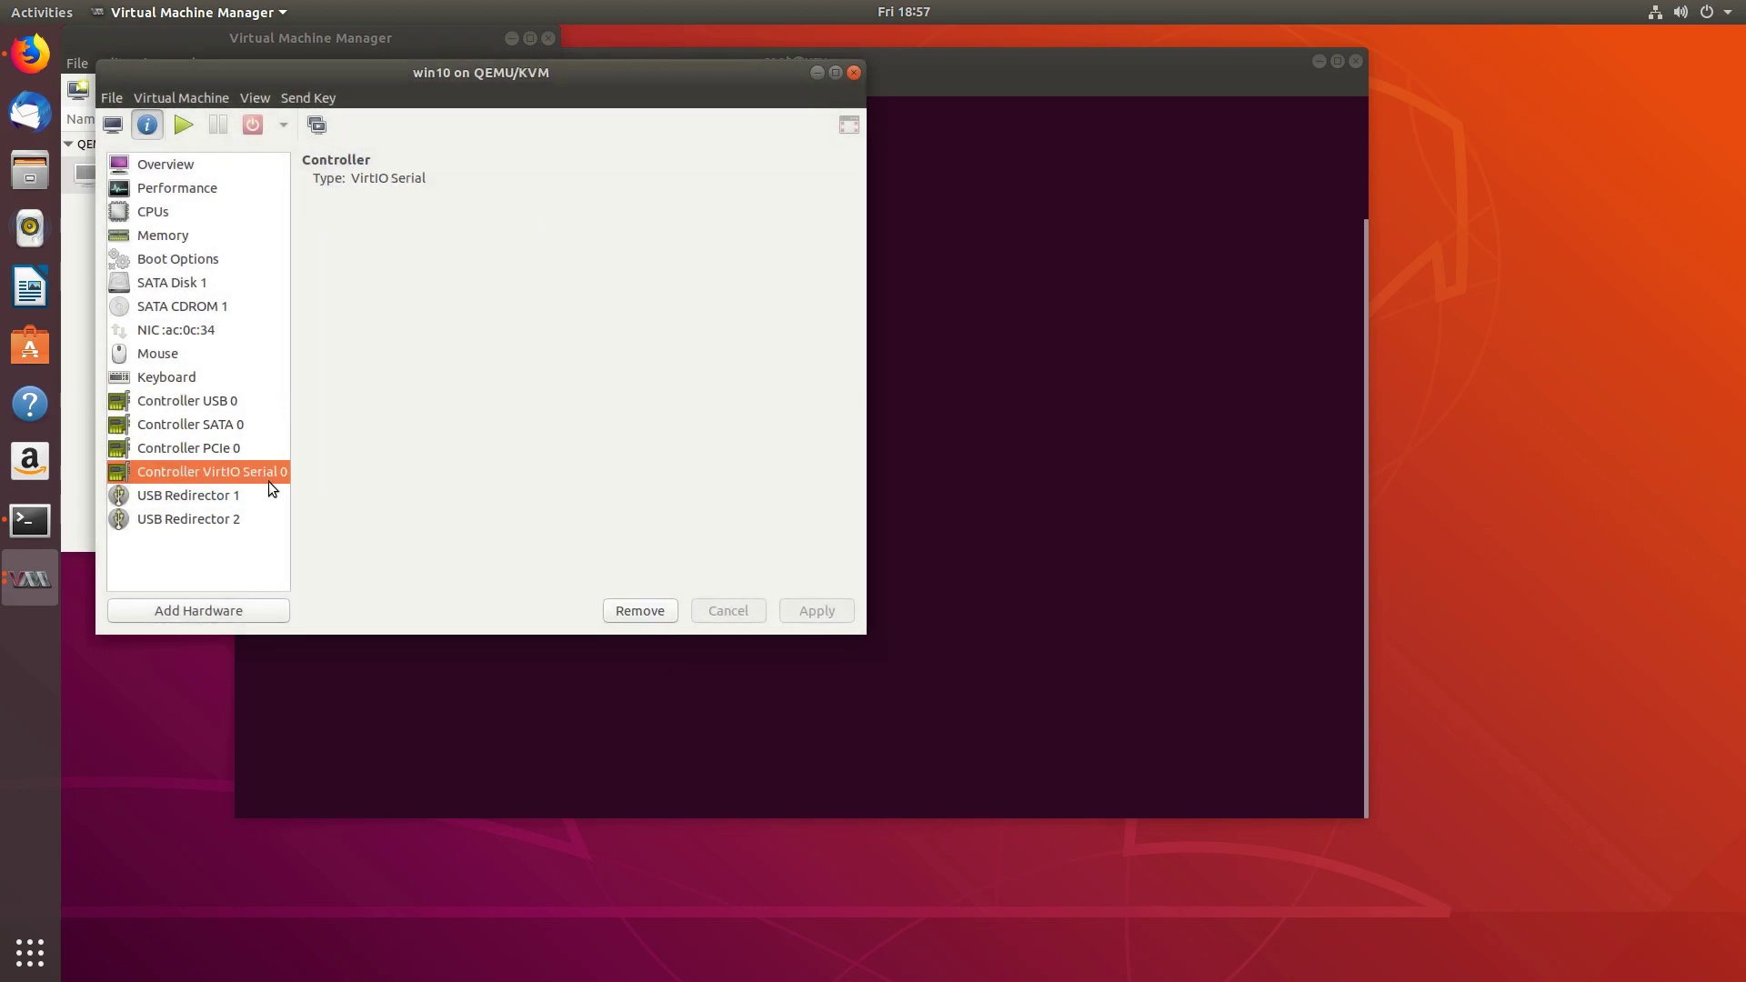
left_click(237, 497)
left_click(239, 522)
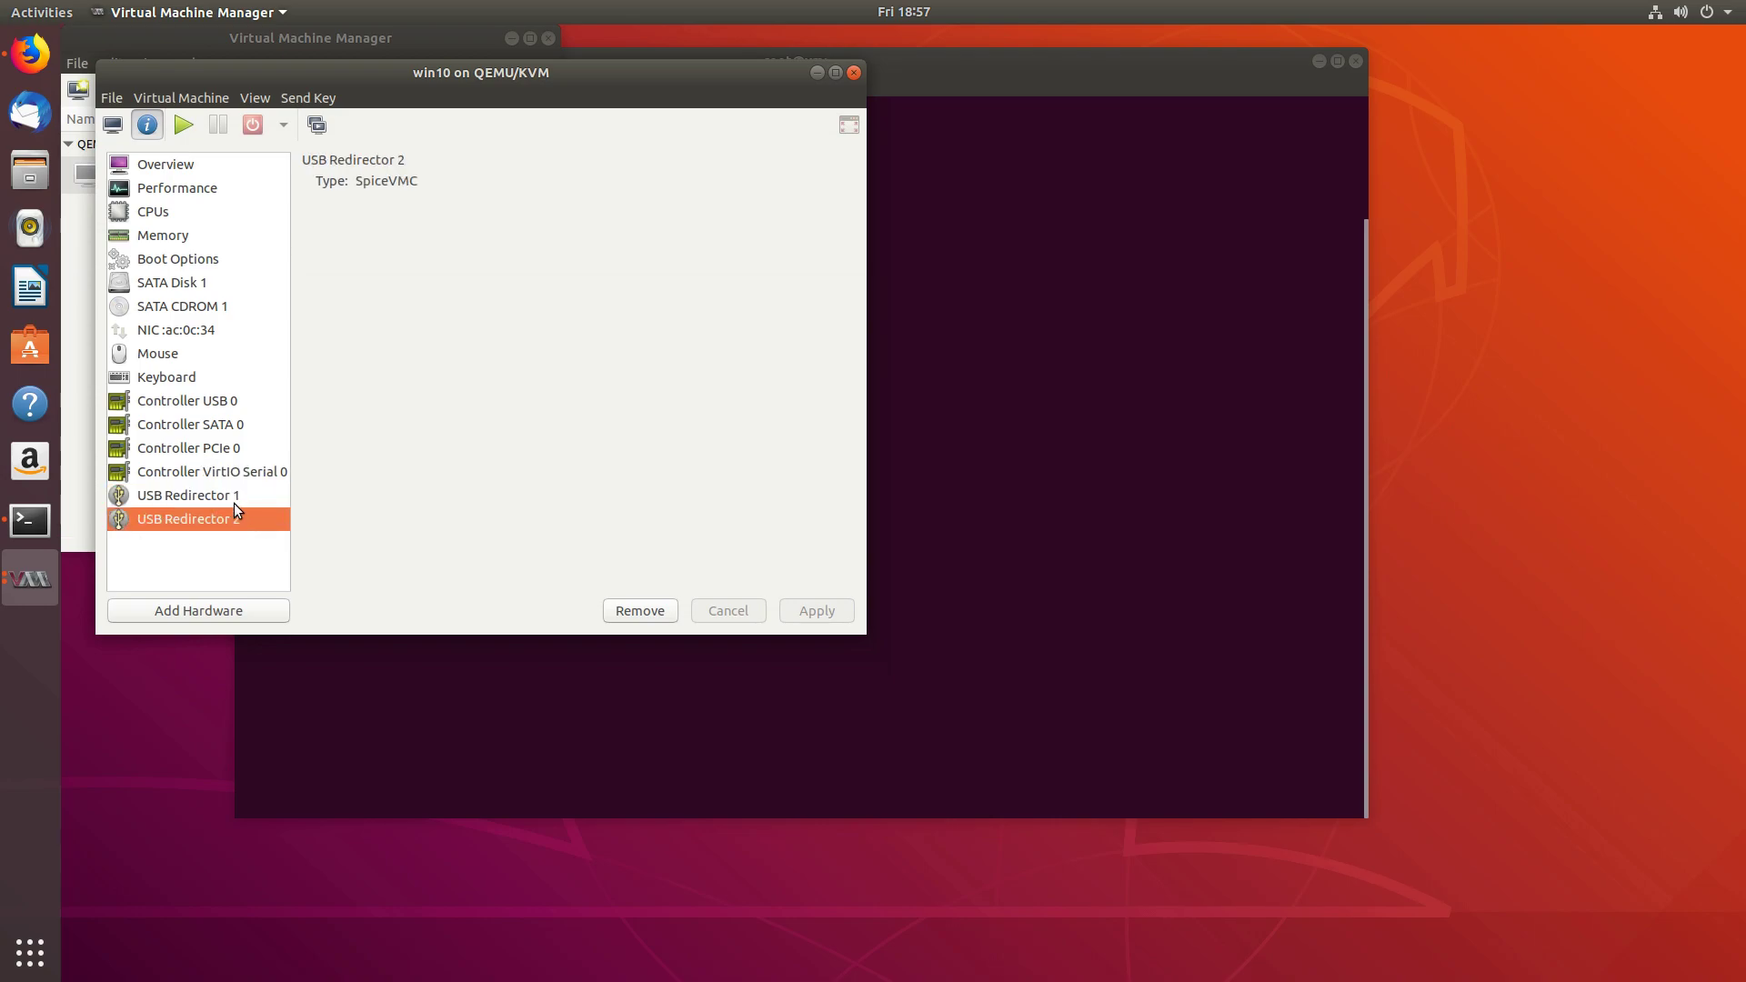
- Remove both USB redirectors and bring up the Add New Virtual Hardware dialog
left_click(234, 502)
left_click(661, 621)
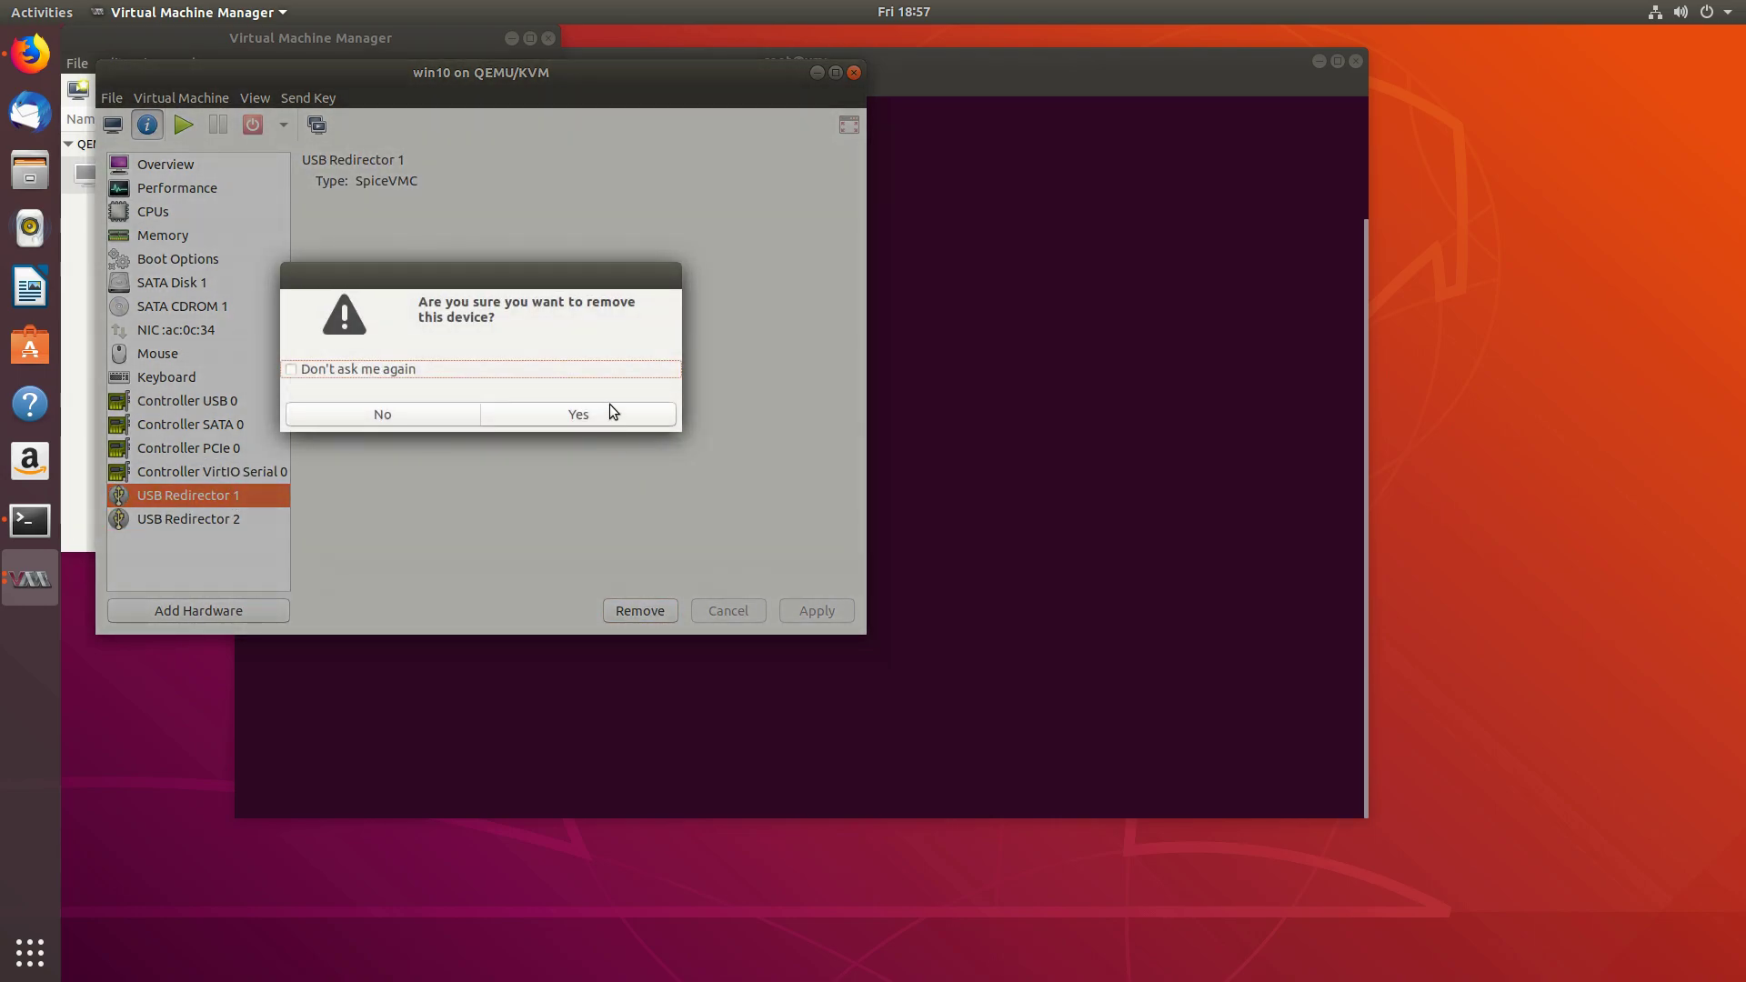
left_click(610, 404)
left_click(657, 621)
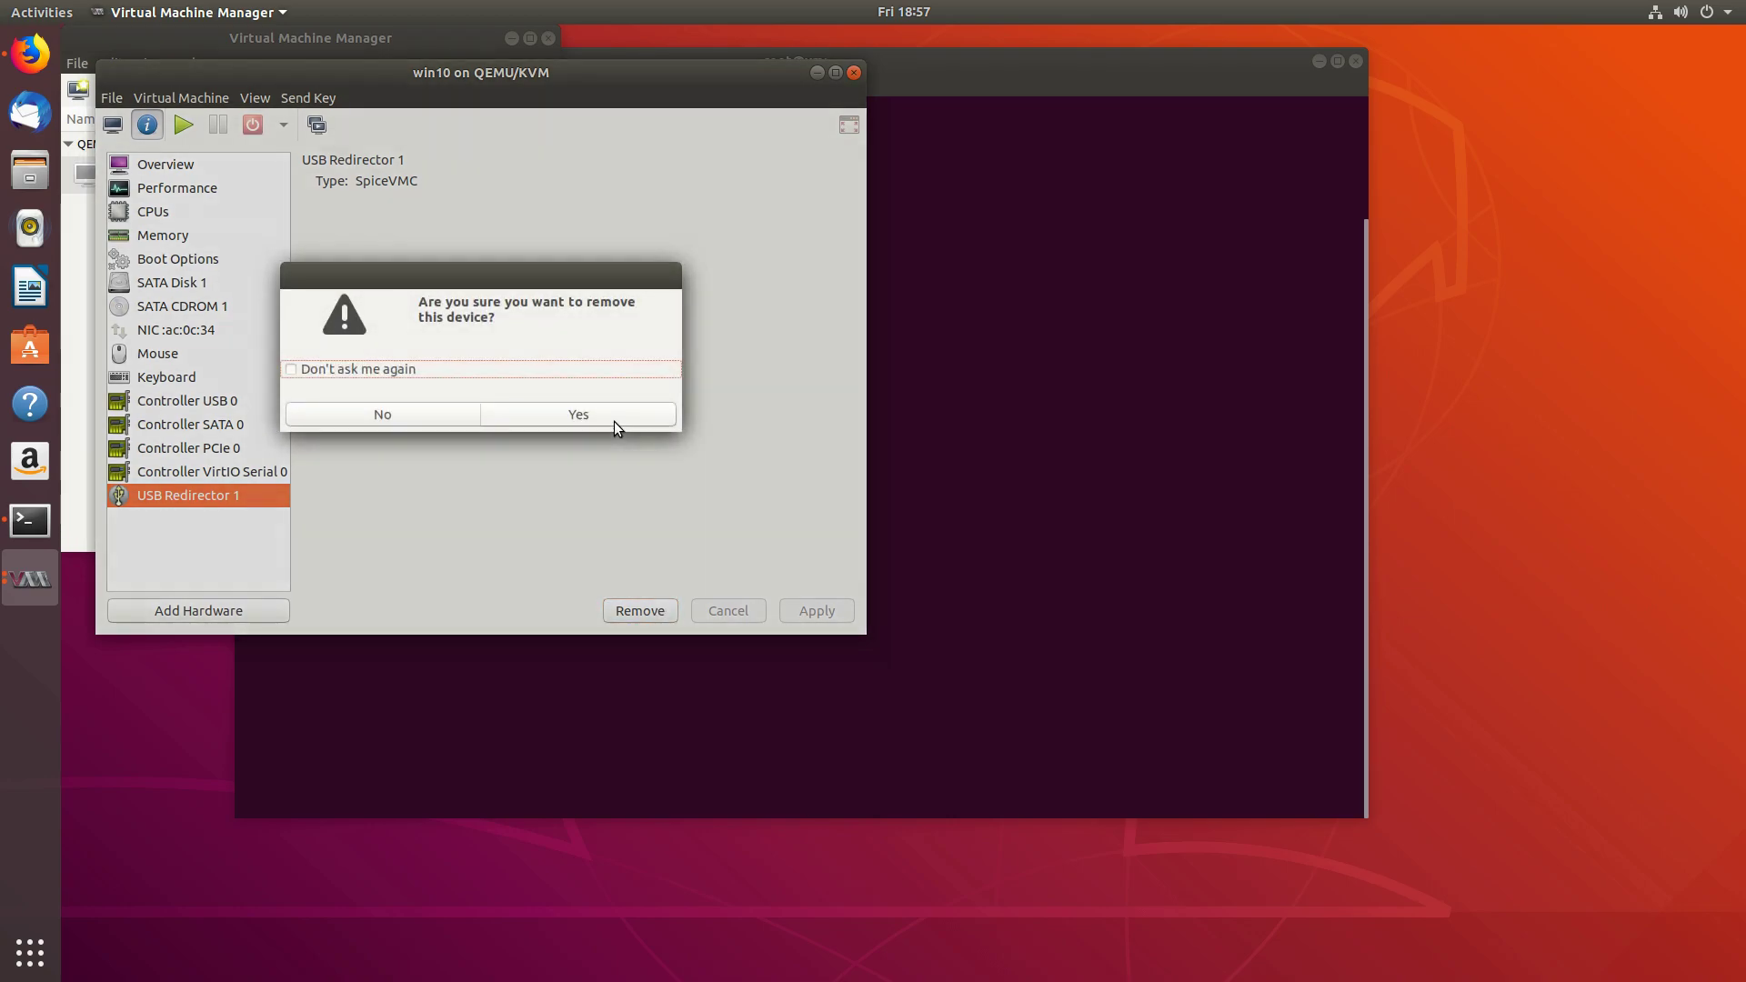
left_click(614, 419)
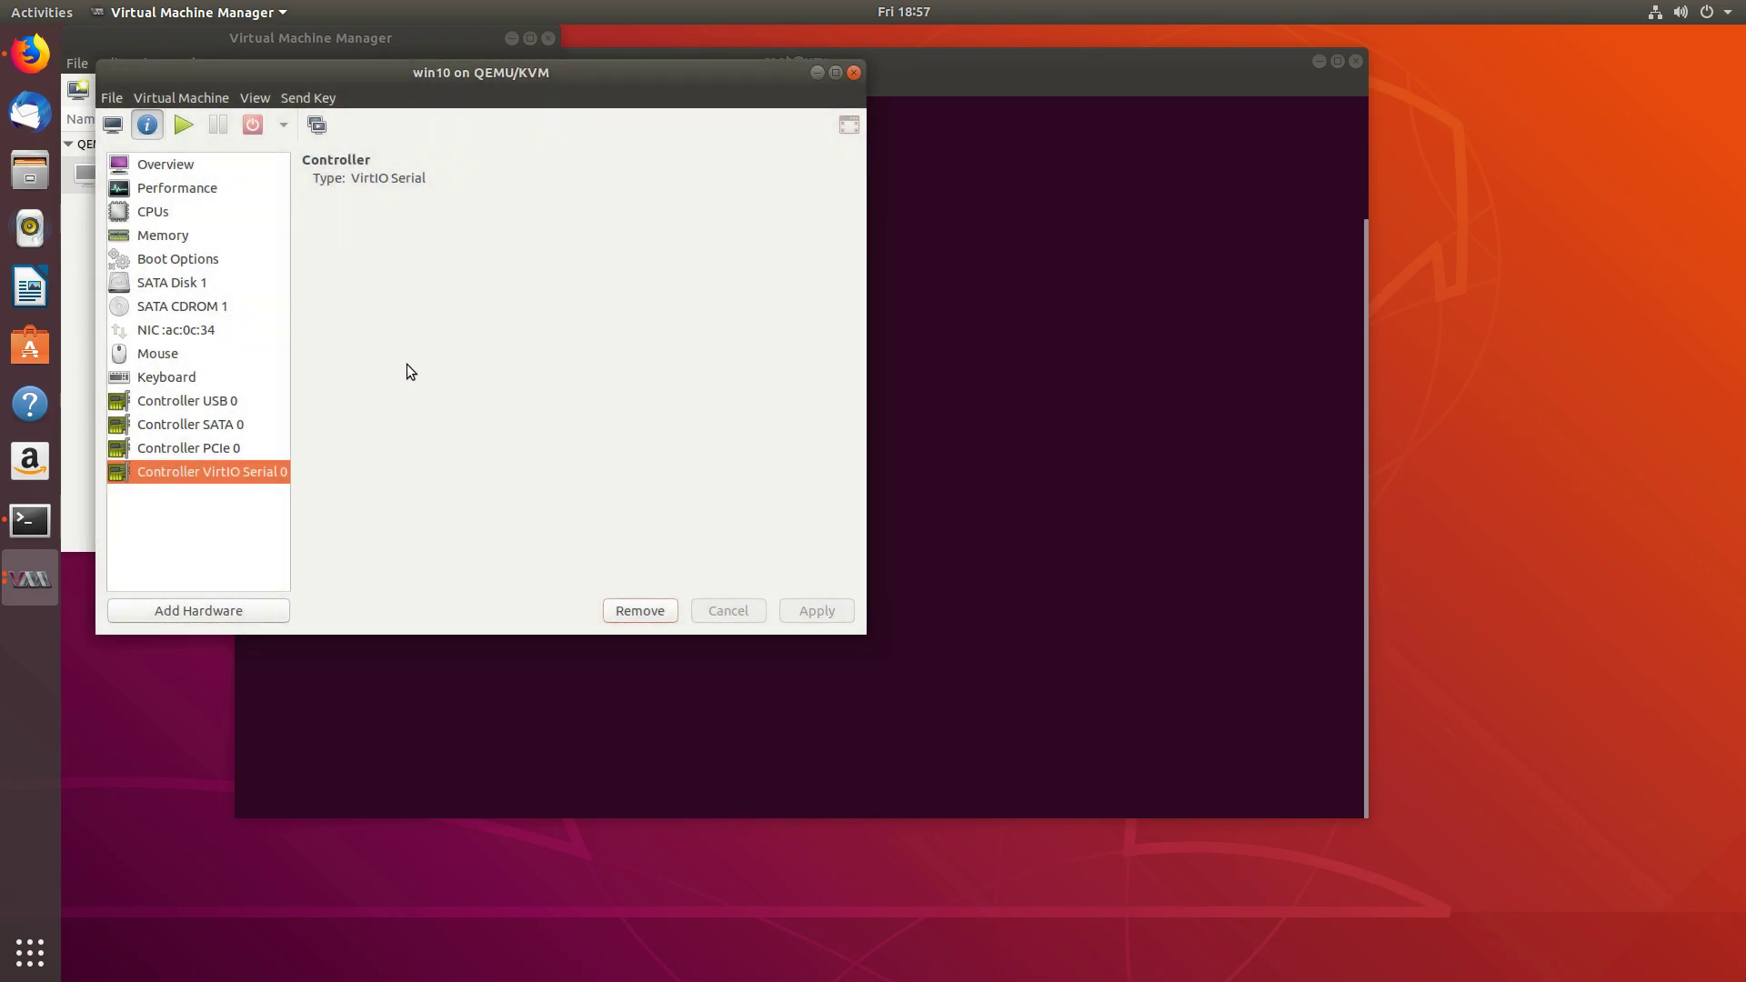
left_click(251, 609)
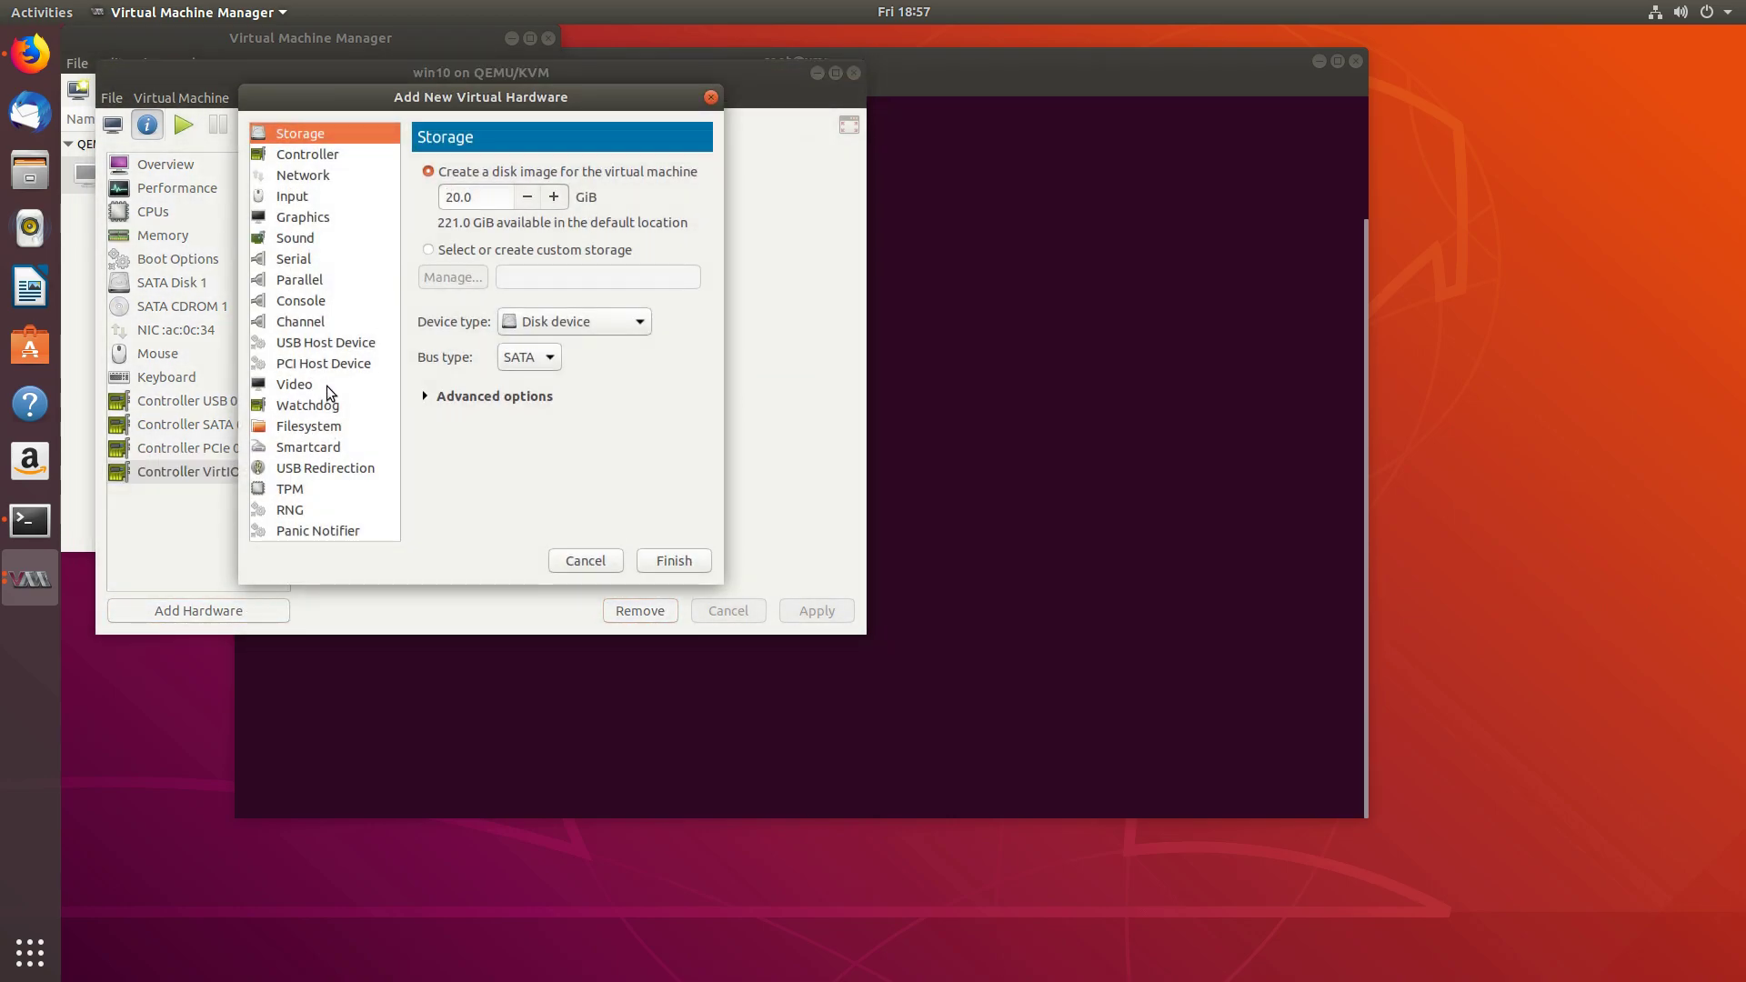
- Attach the NVIDIA GV102 GPU at 0000:09:00.0 as a PCI host device
left_click(321, 367)
scroll(539, 400, "down", 5)
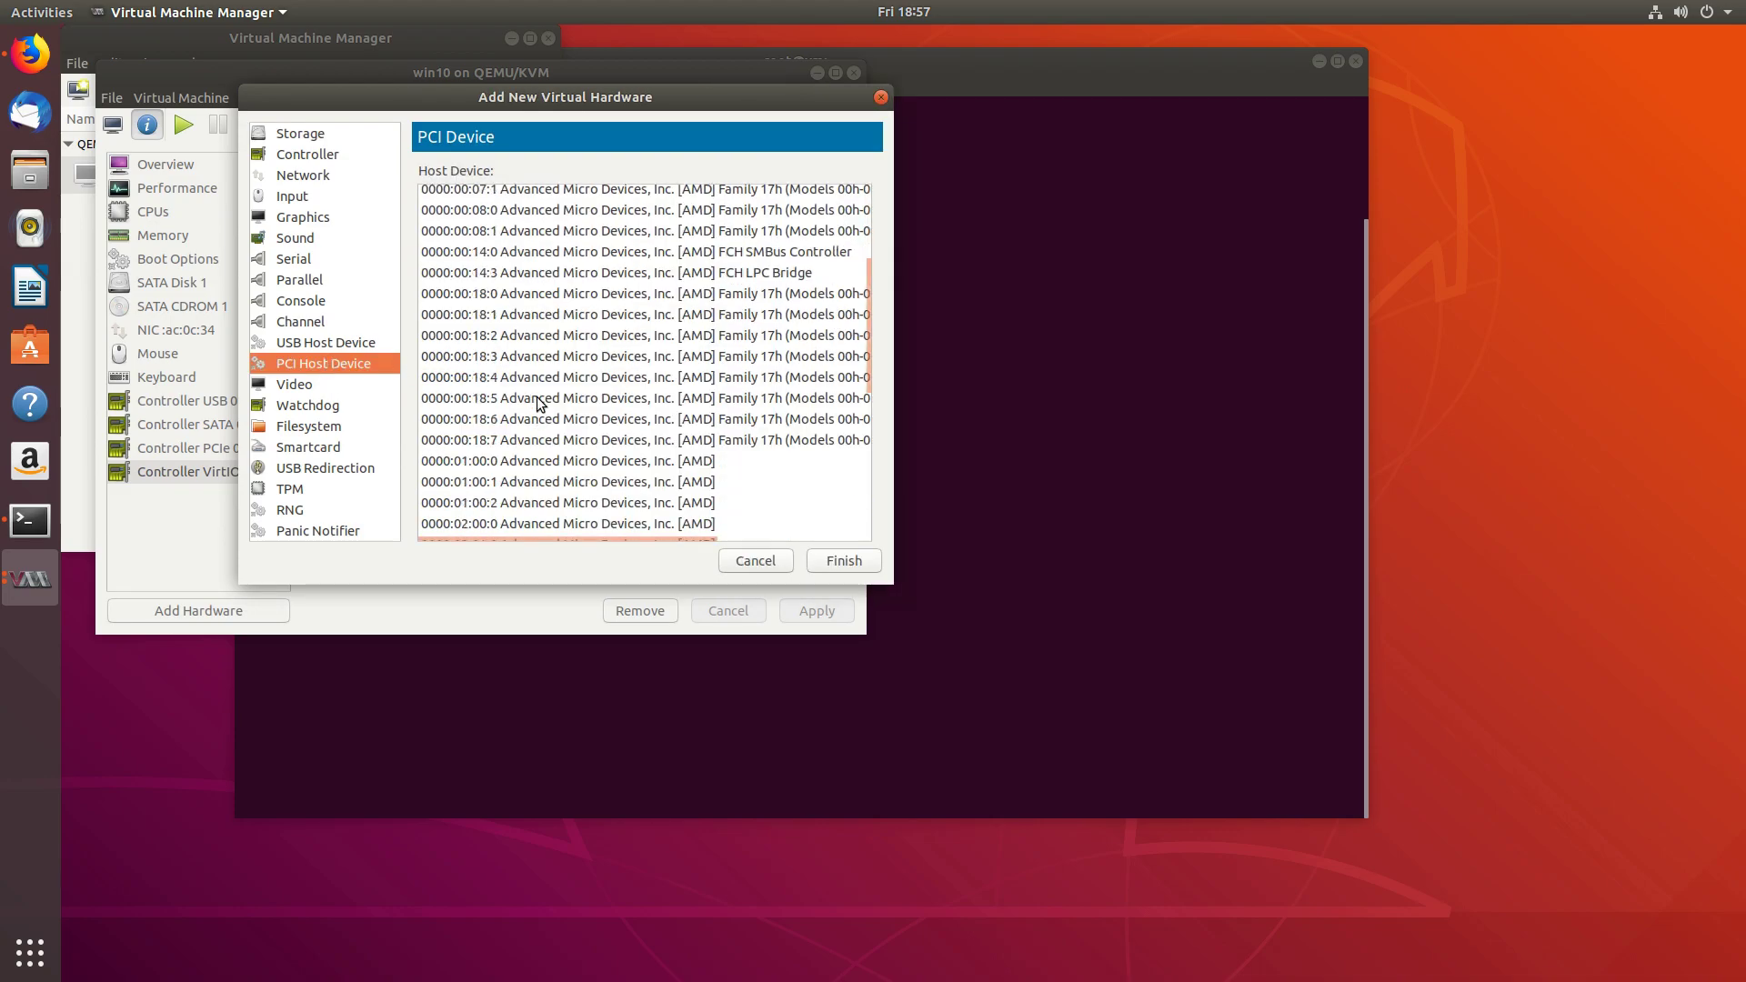
scroll(539, 400, "down", 1)
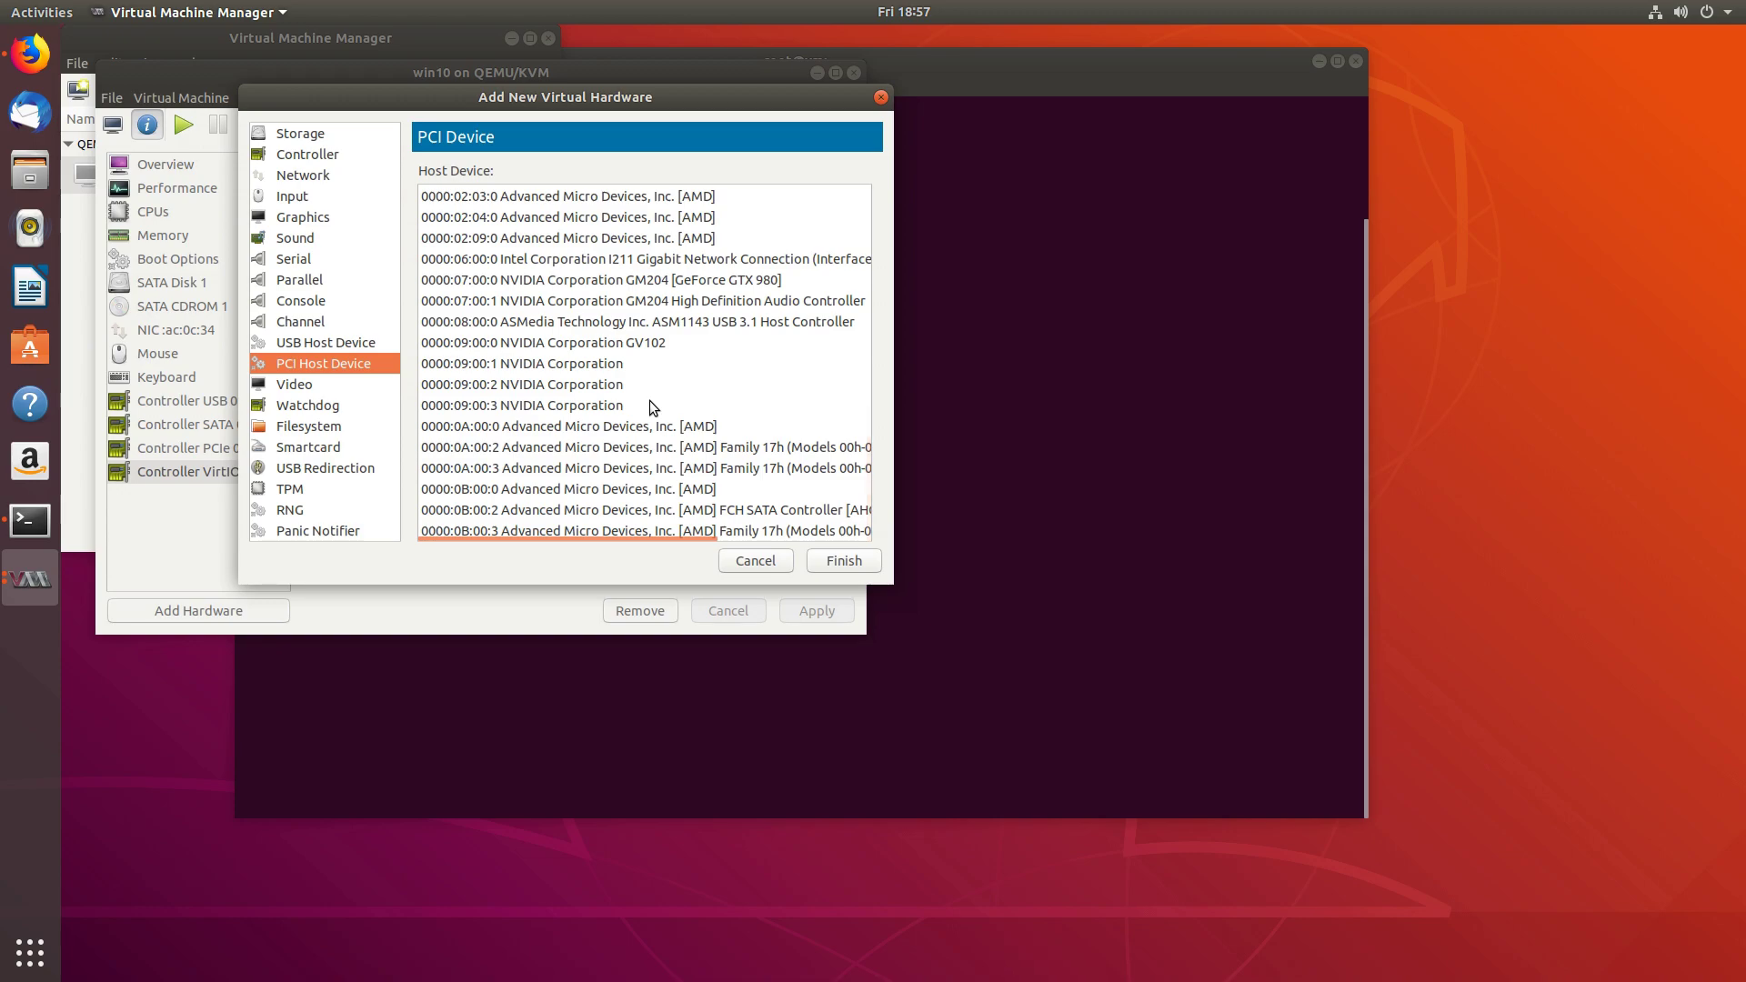
scroll(649, 400, "up", 5)
scroll(651, 402, "down", 5)
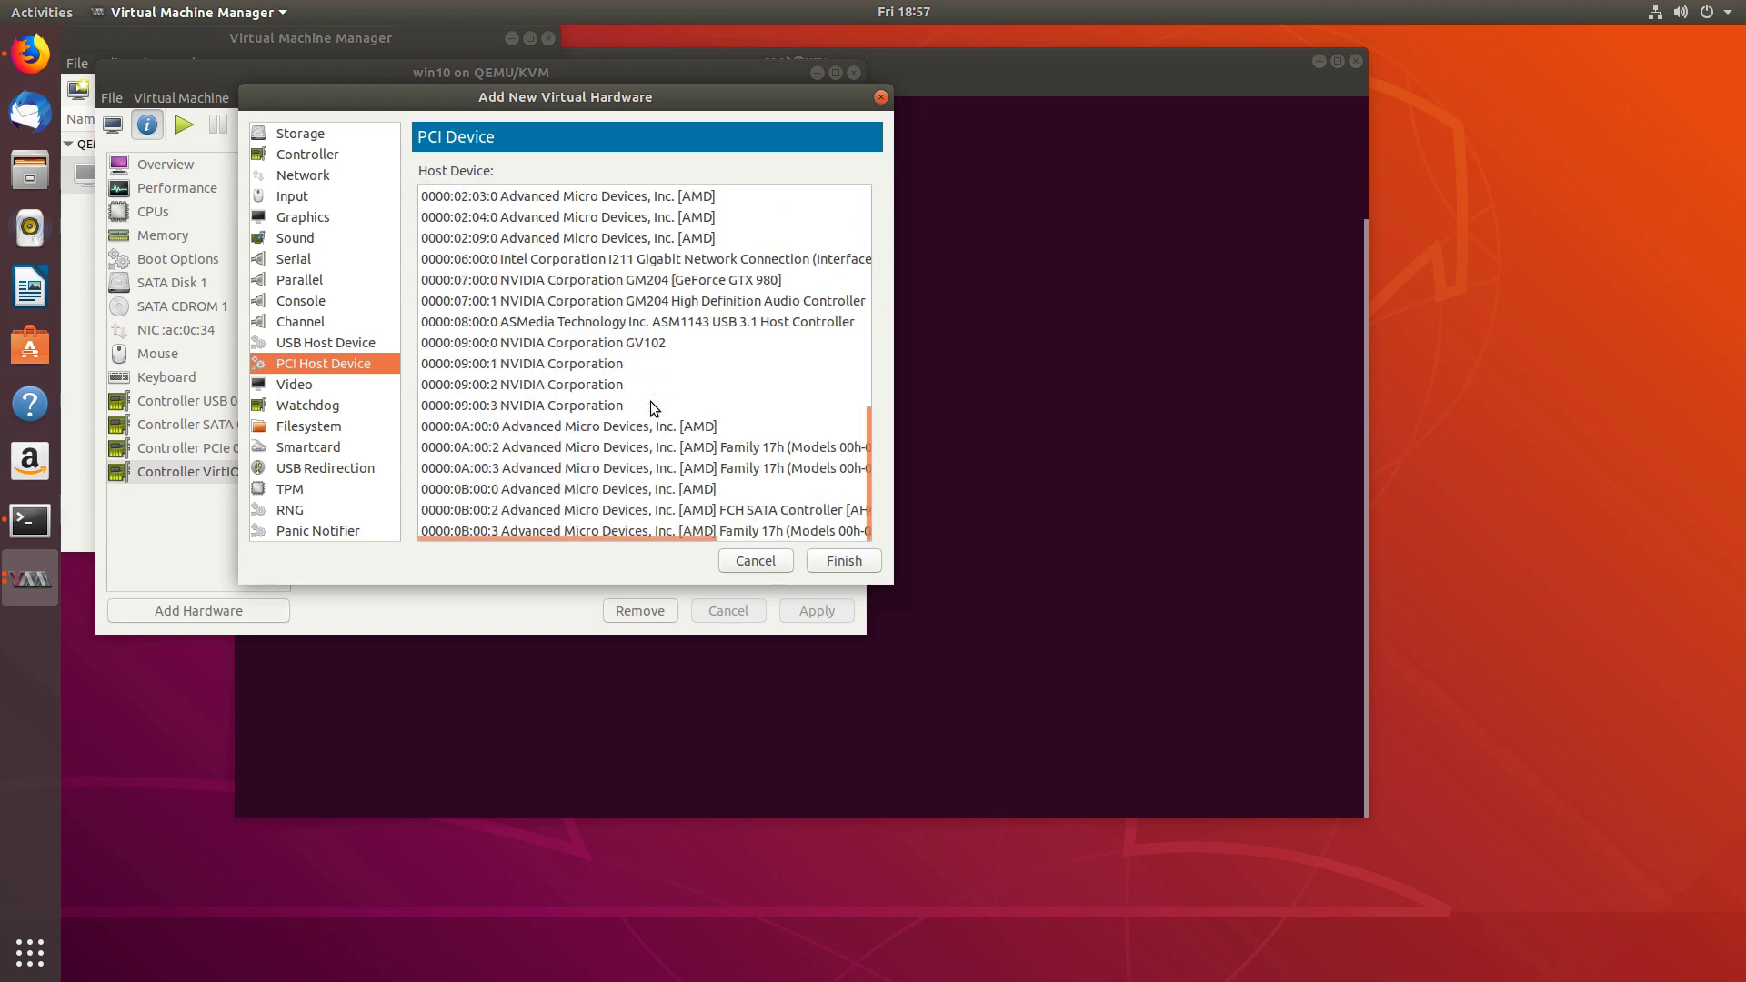
left_click(597, 363)
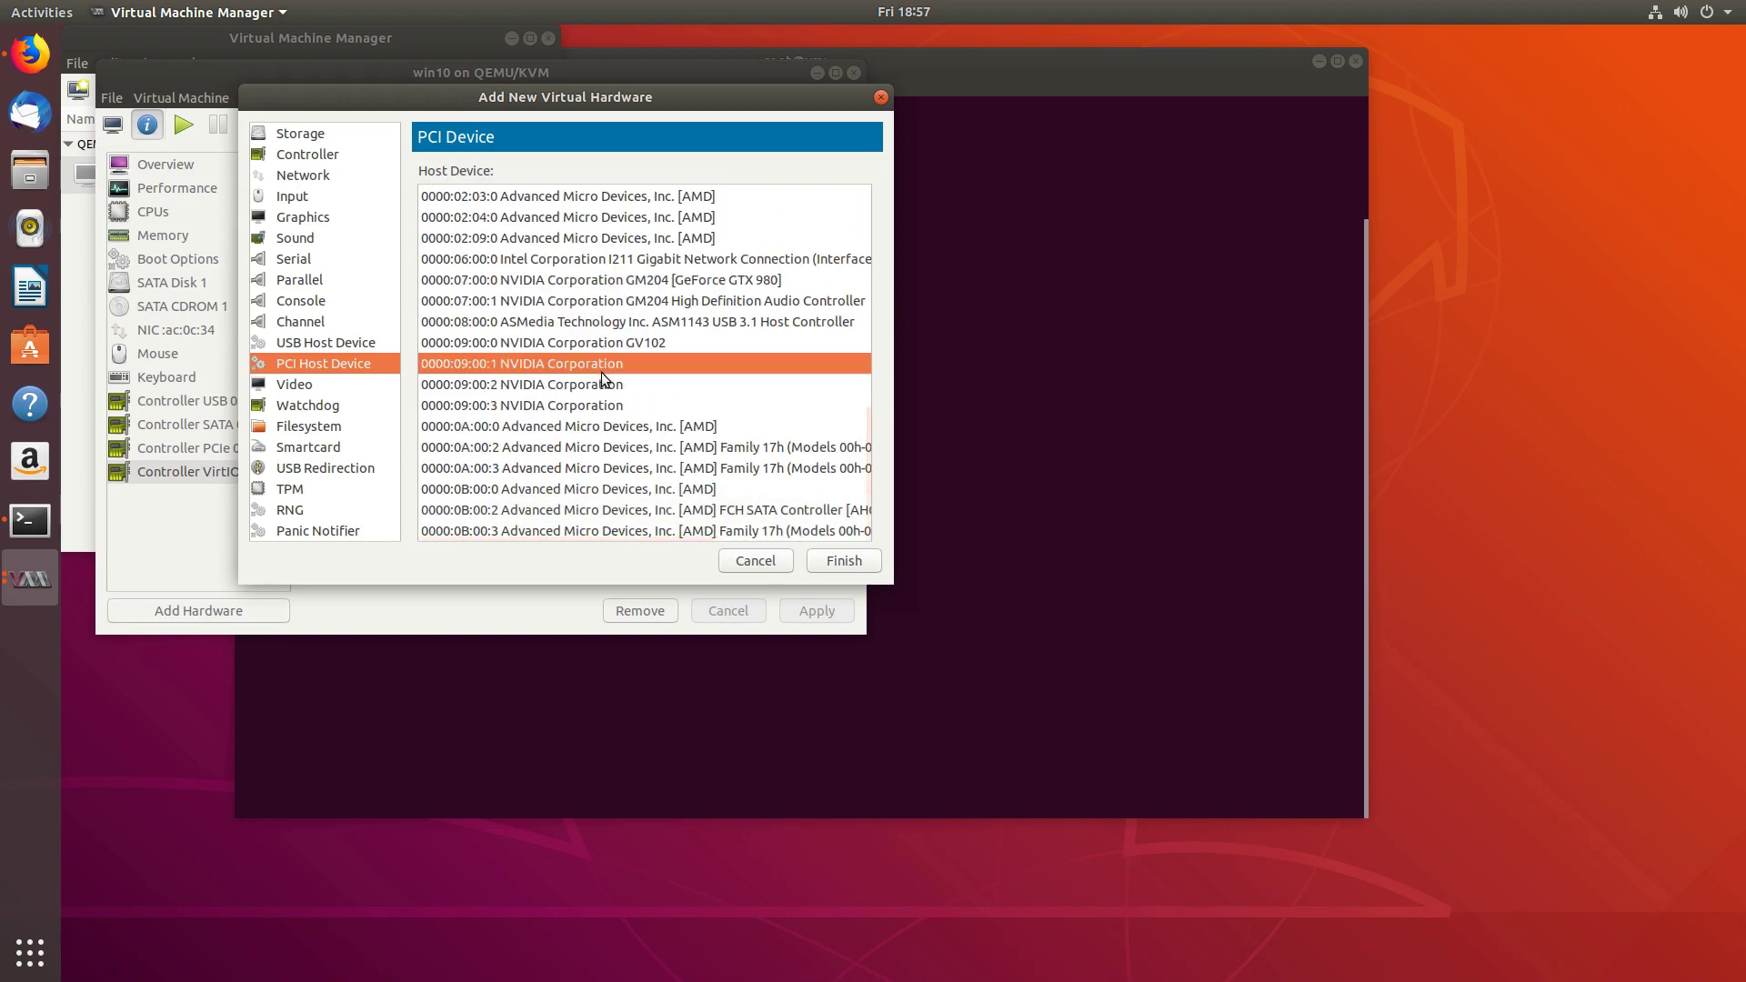
left_click(532, 389)
left_click(533, 404)
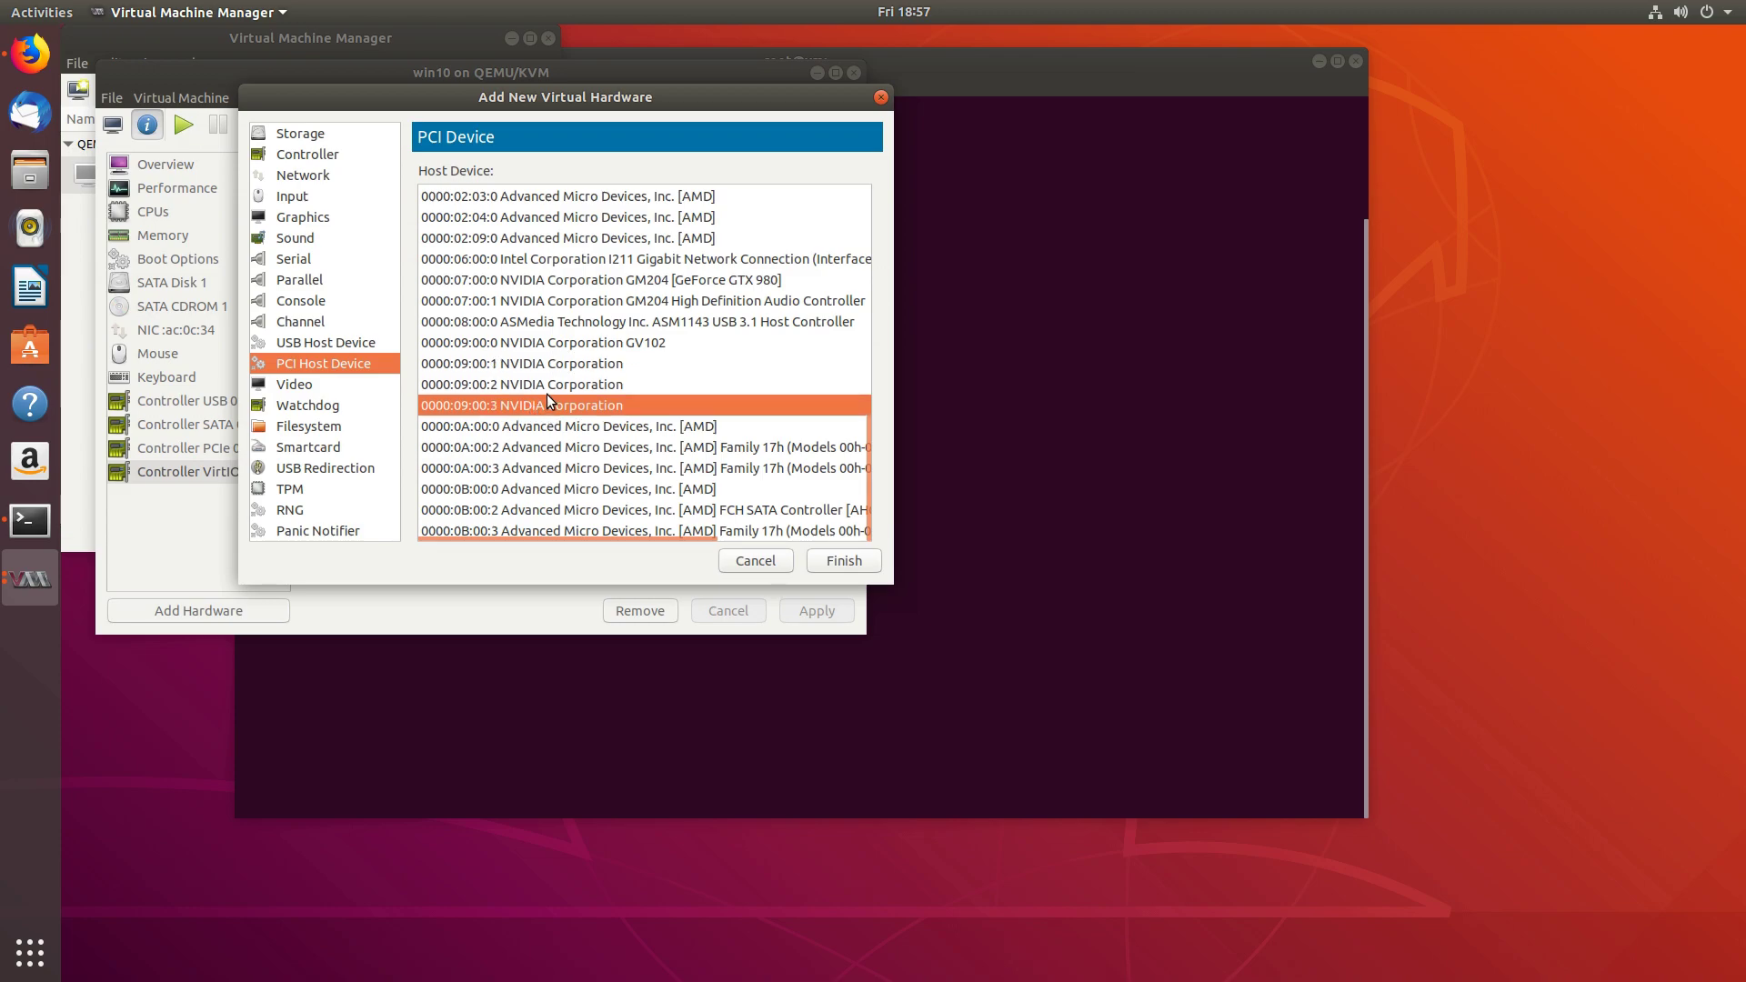
left_click(564, 366)
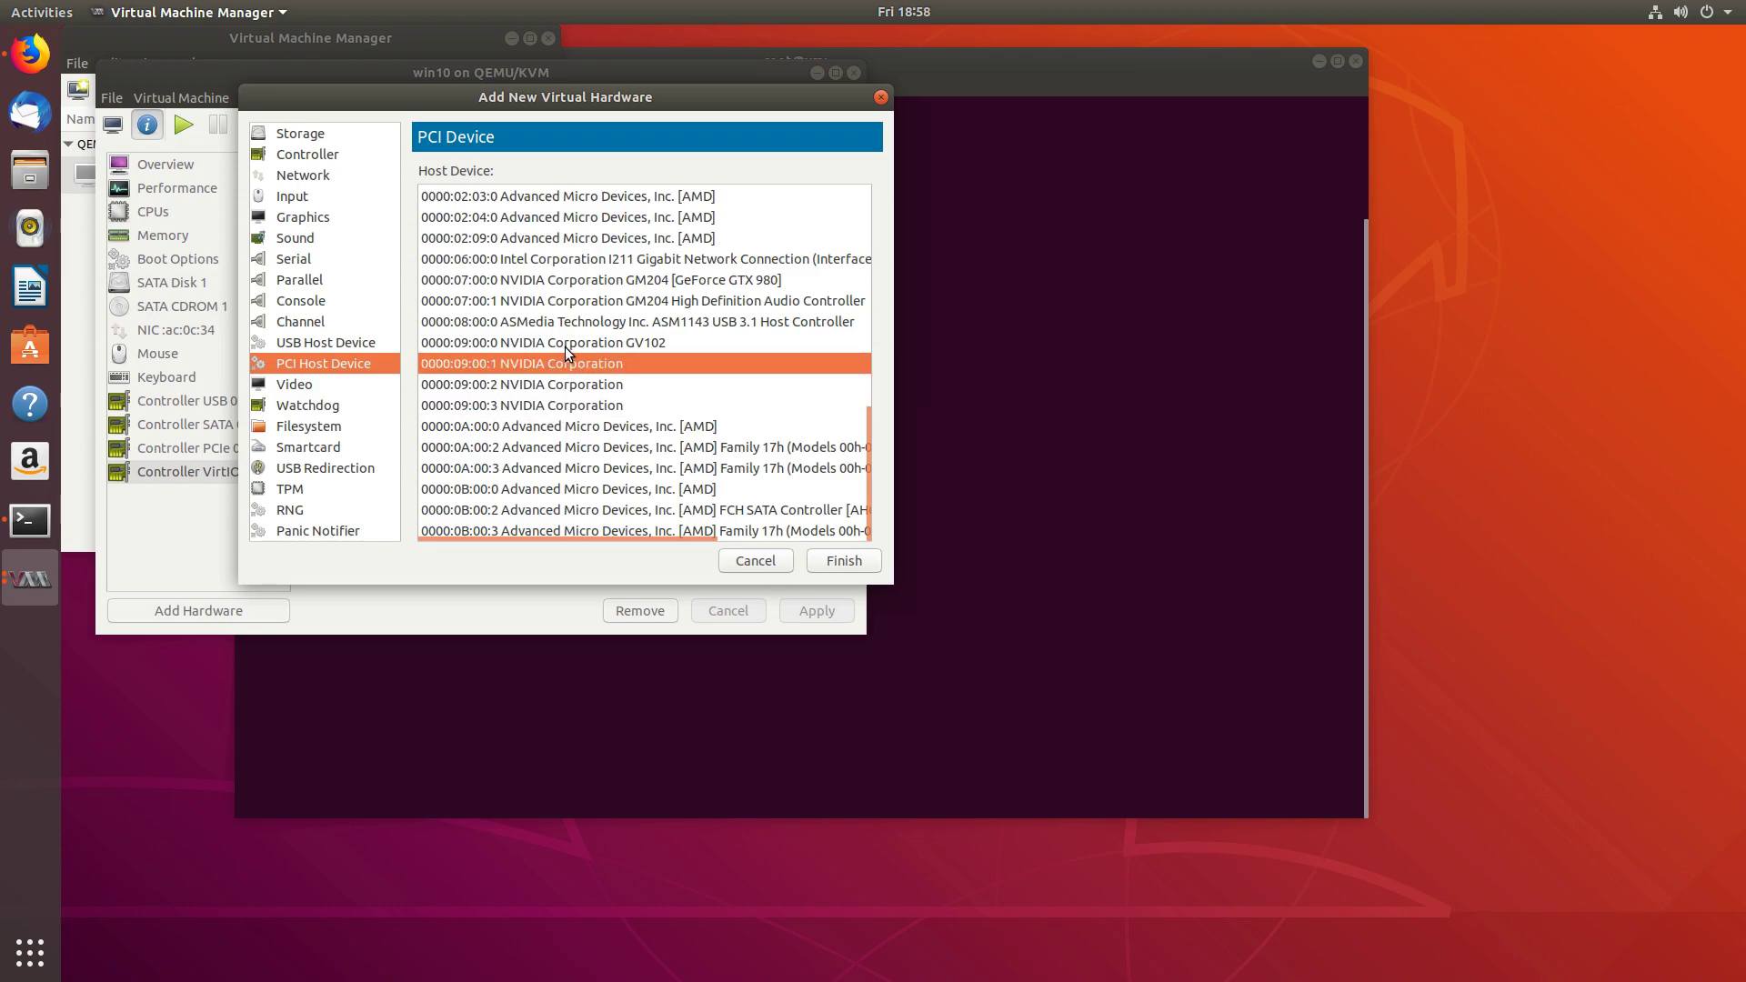
left_click(565, 342)
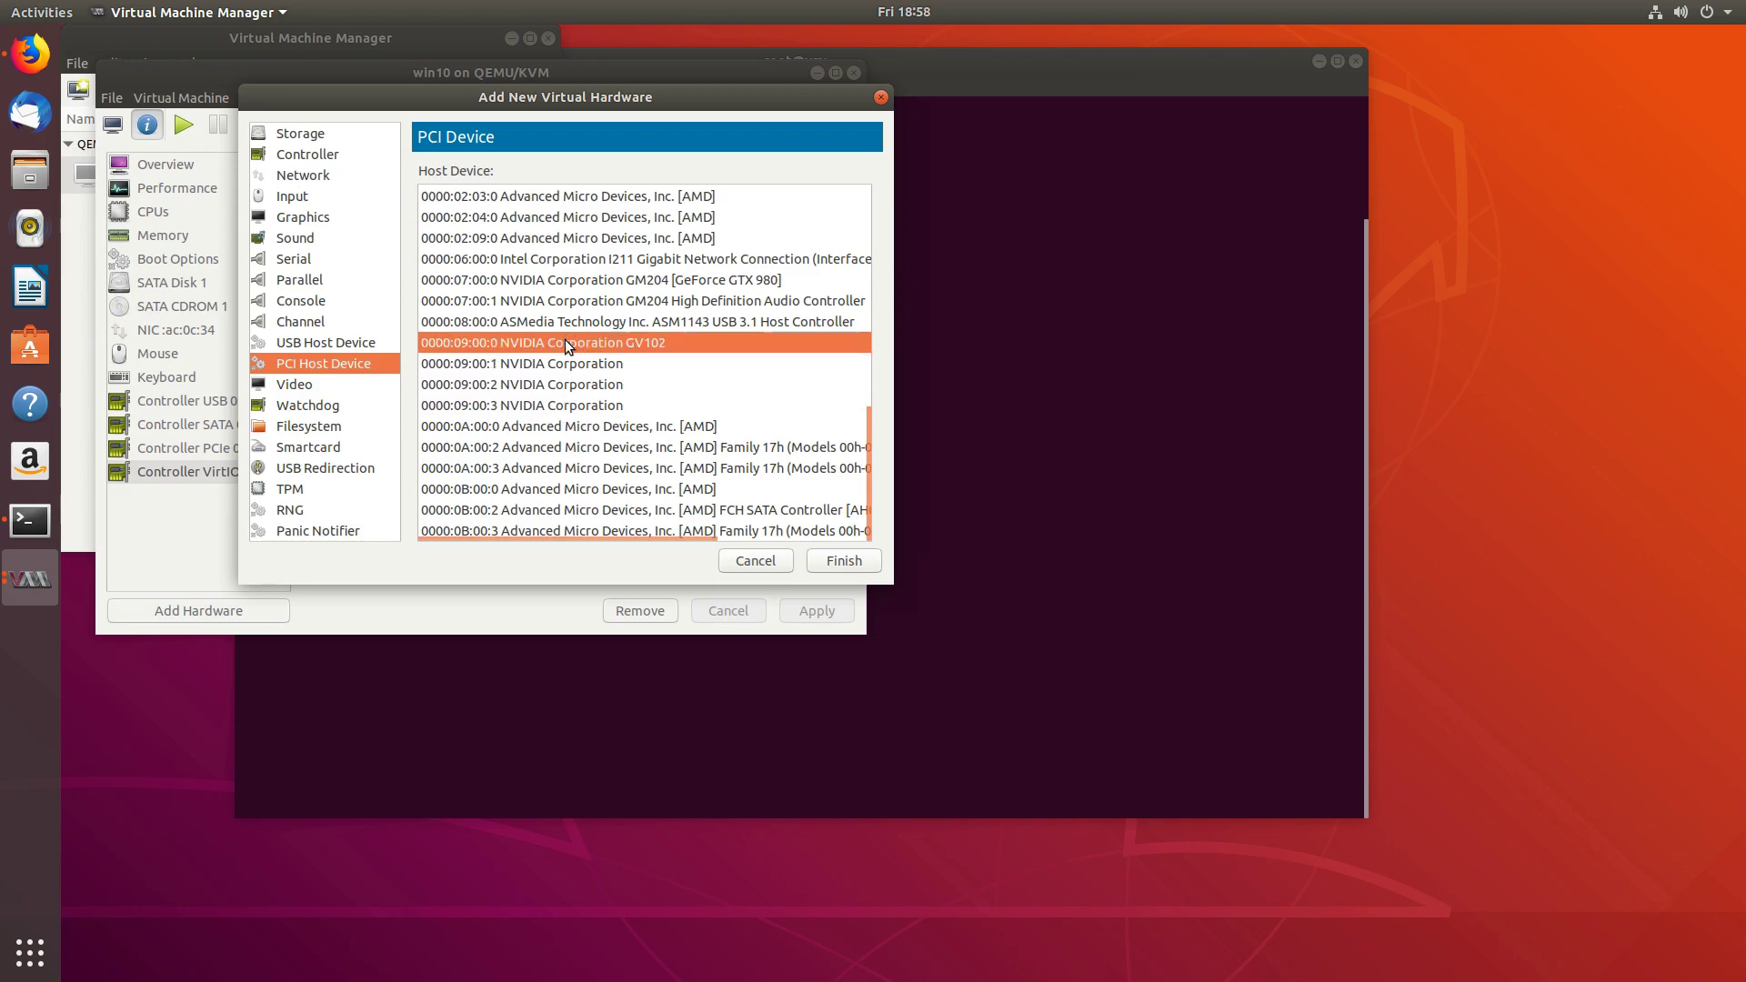
left_click(857, 569)
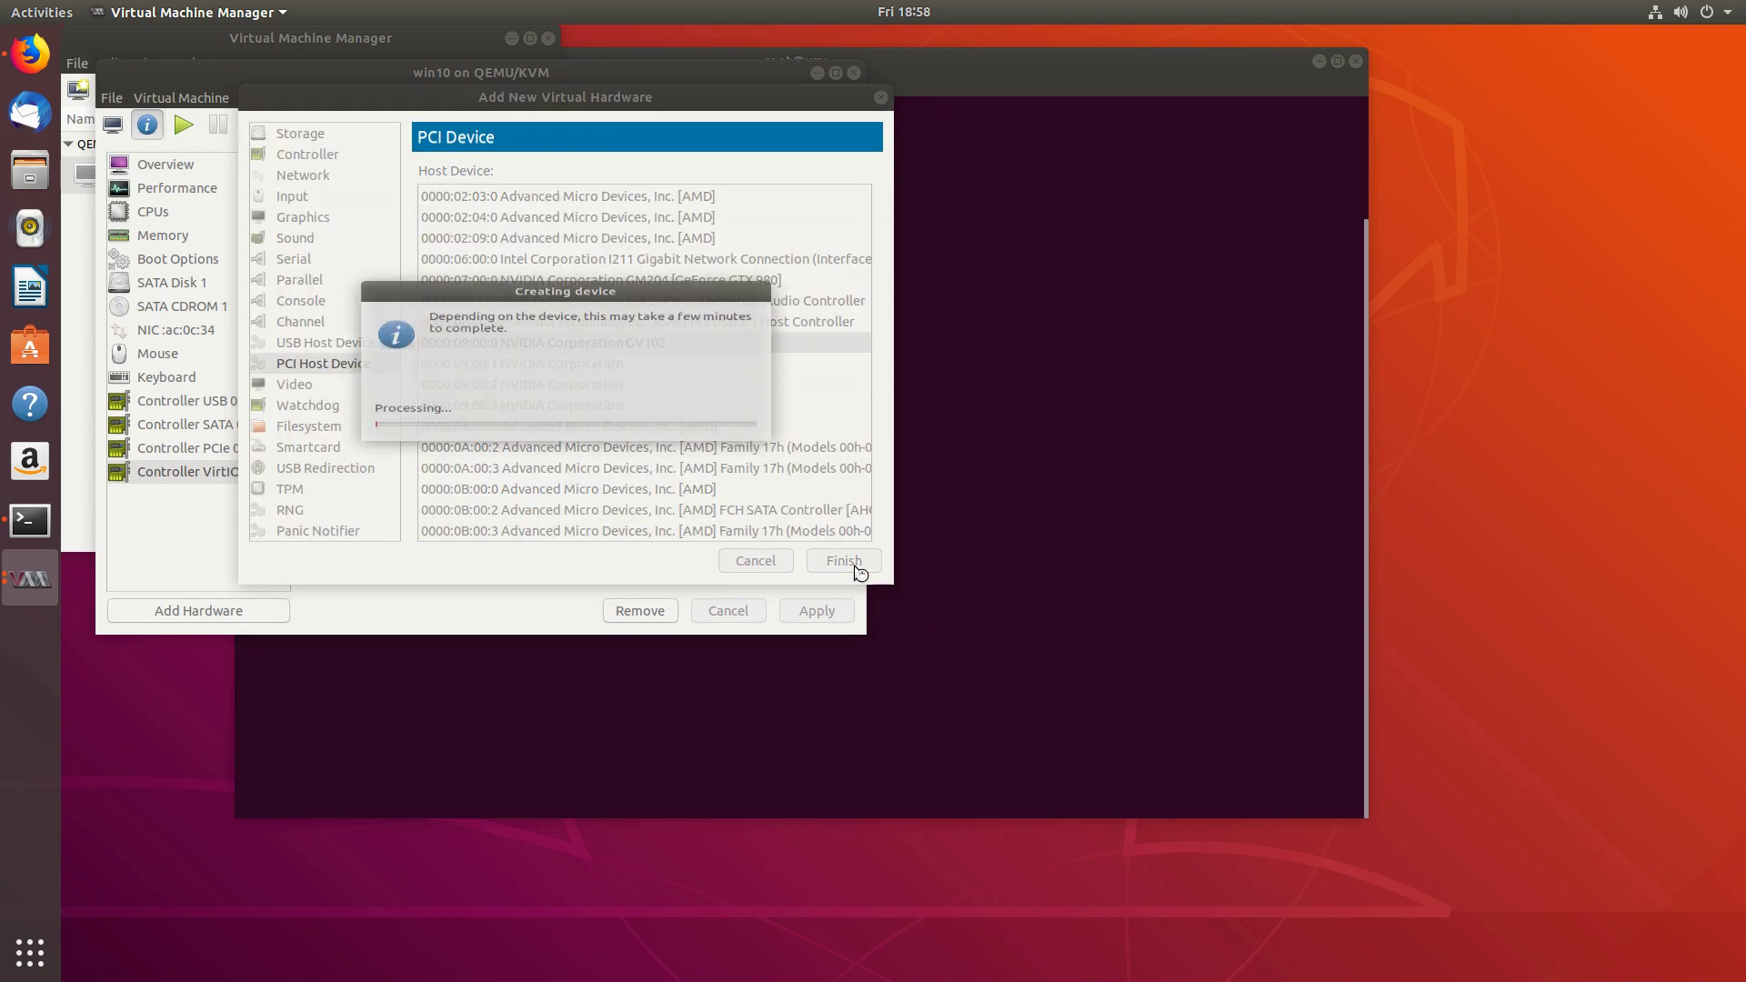
left_click(168, 609)
- Attach NVIDIA function 0000:09:00.1 as a PCI host device
left_click(296, 364)
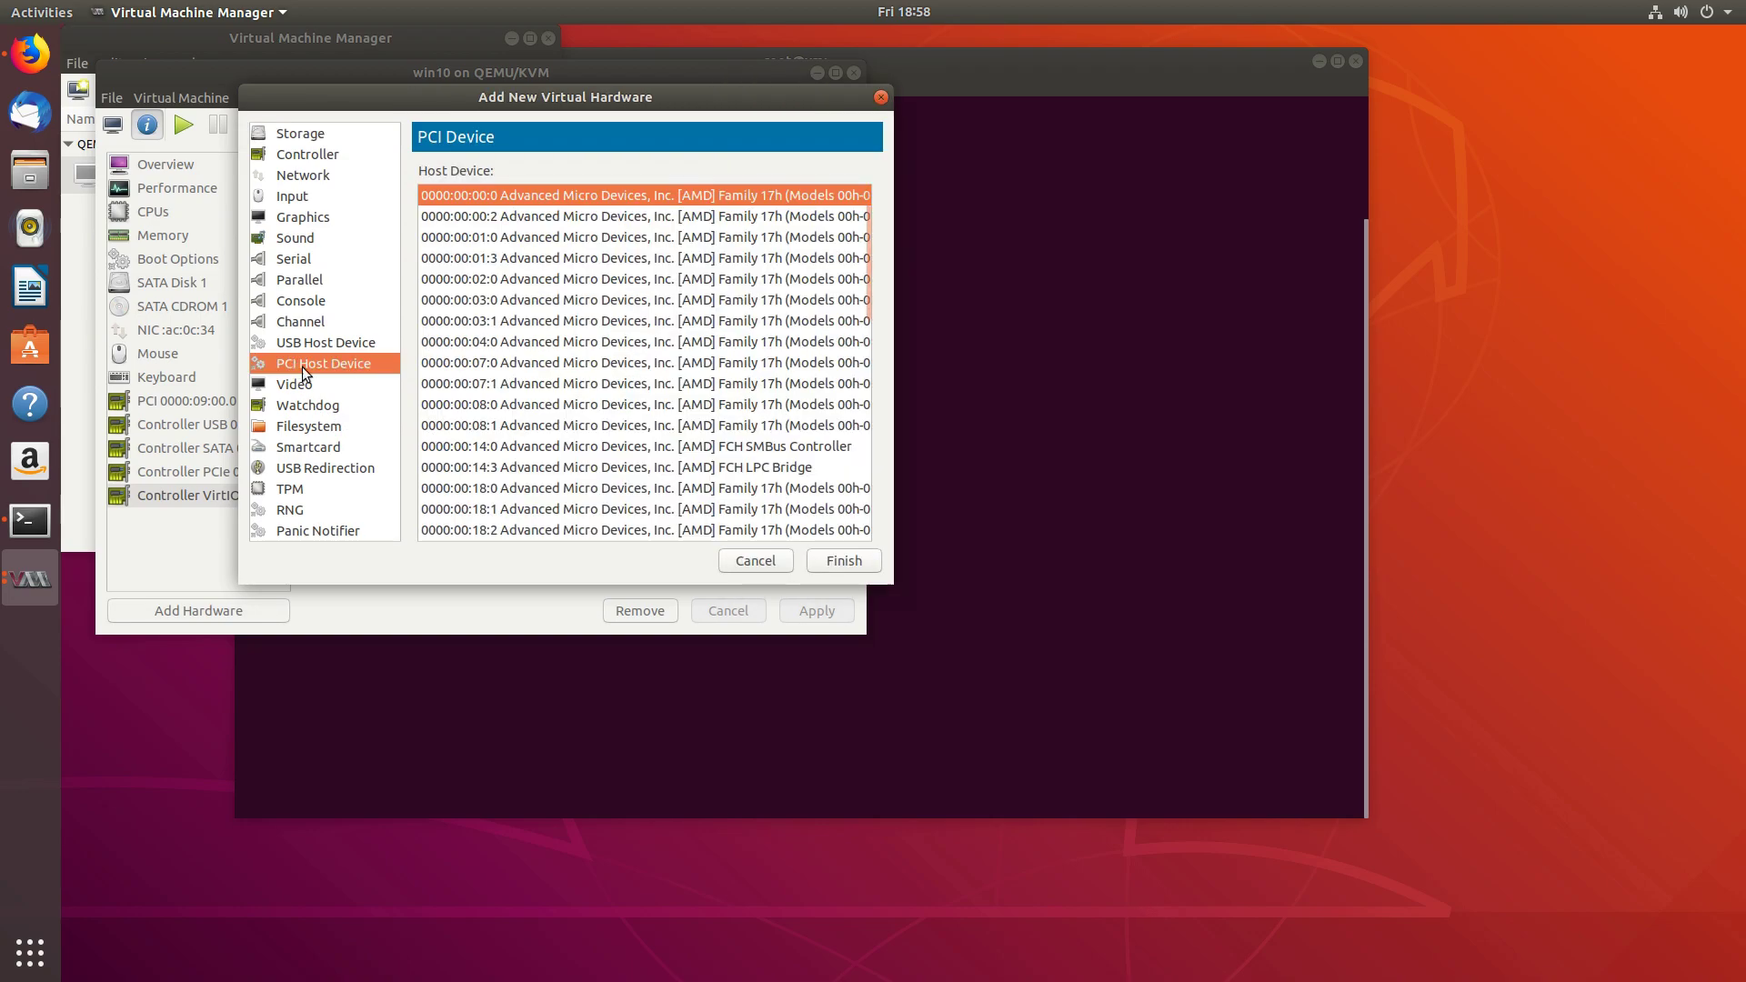
scroll(624, 428, "down", 5)
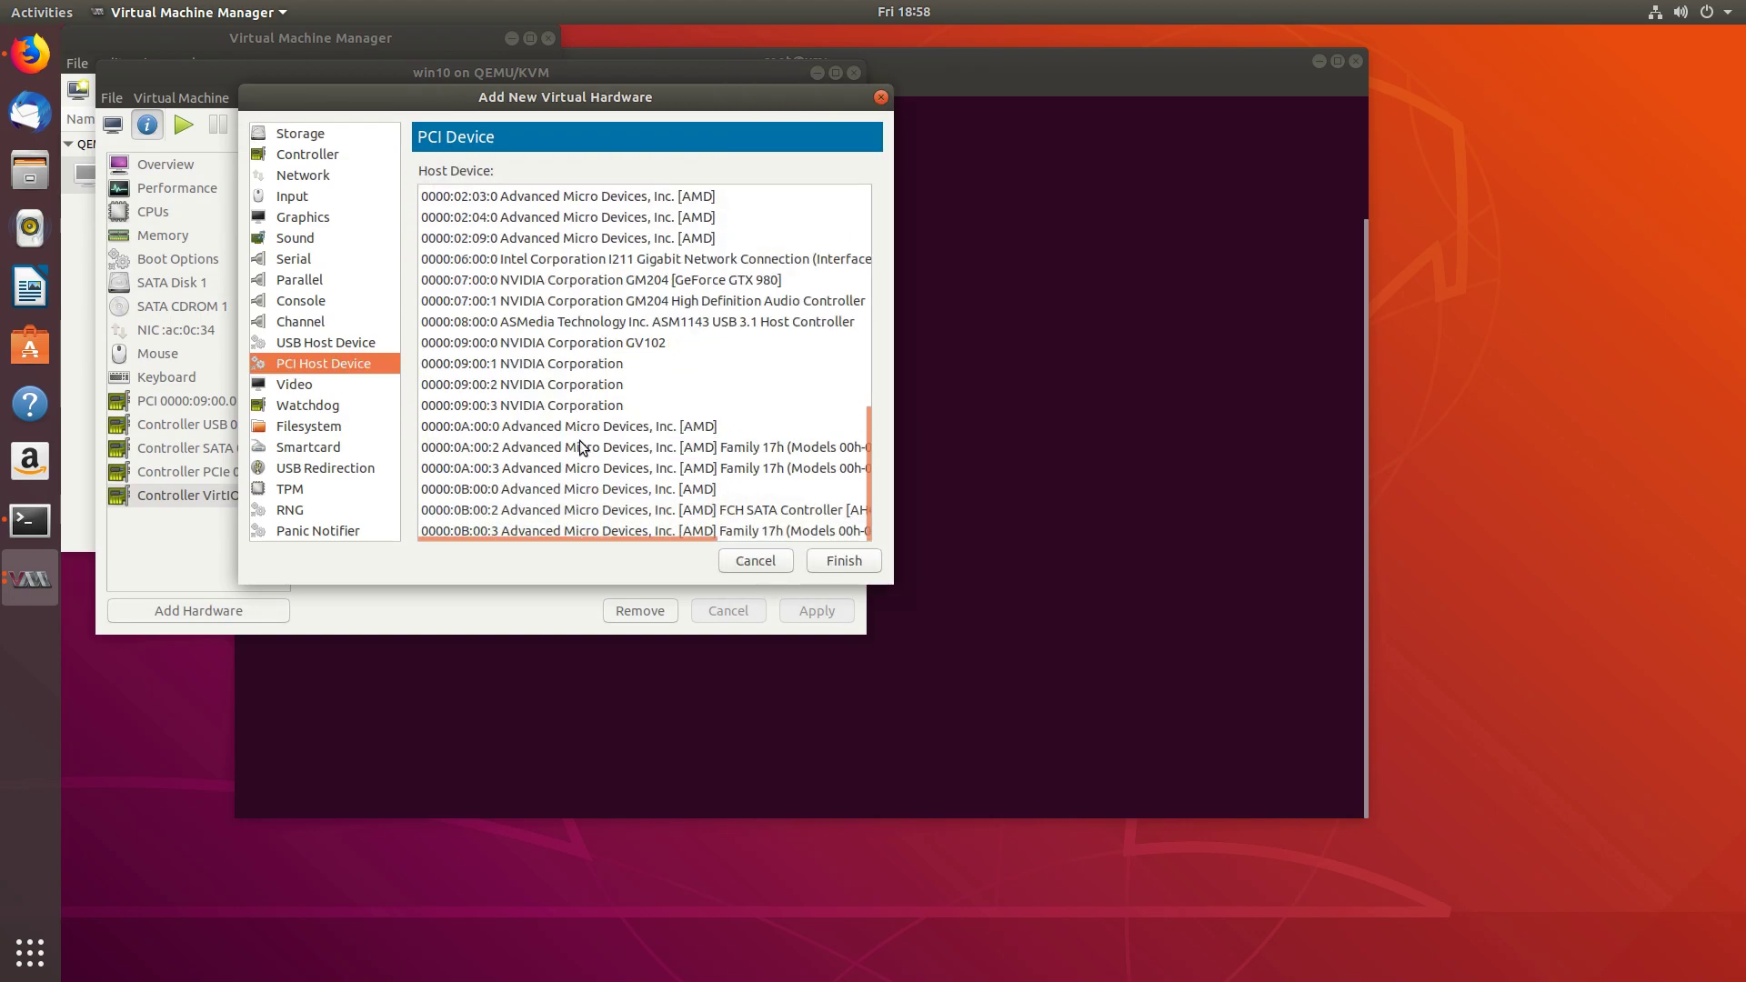
left_click(553, 365)
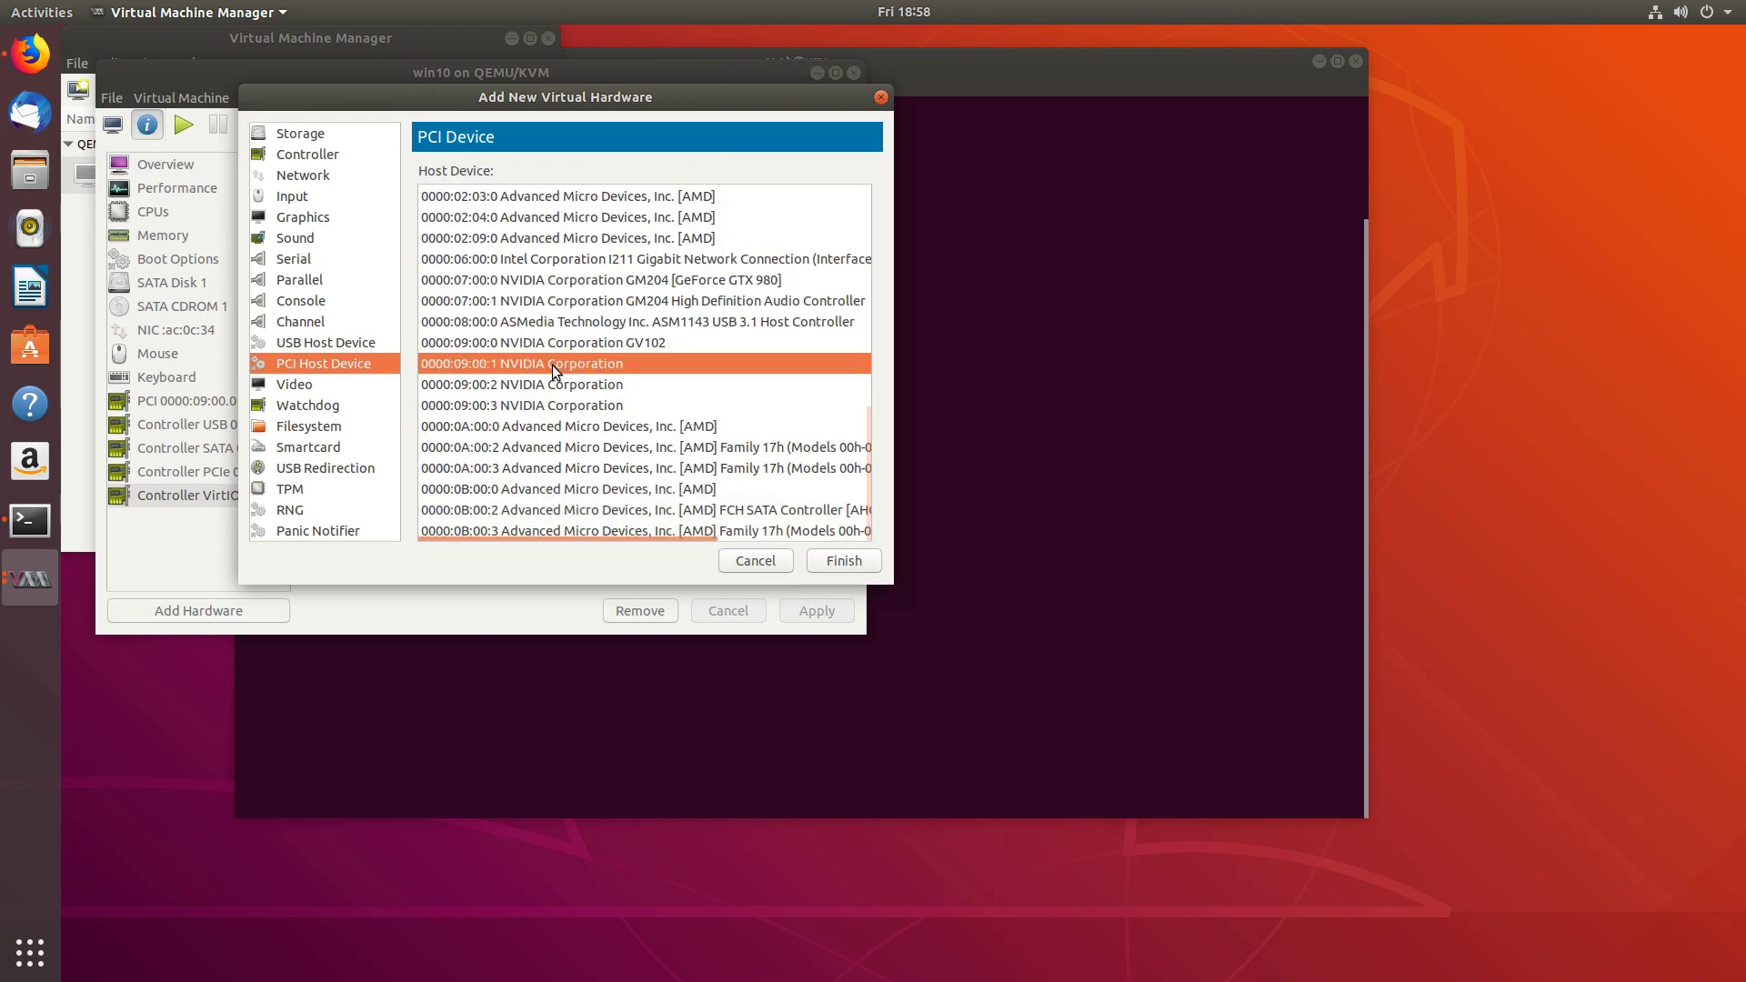
left_click(841, 561)
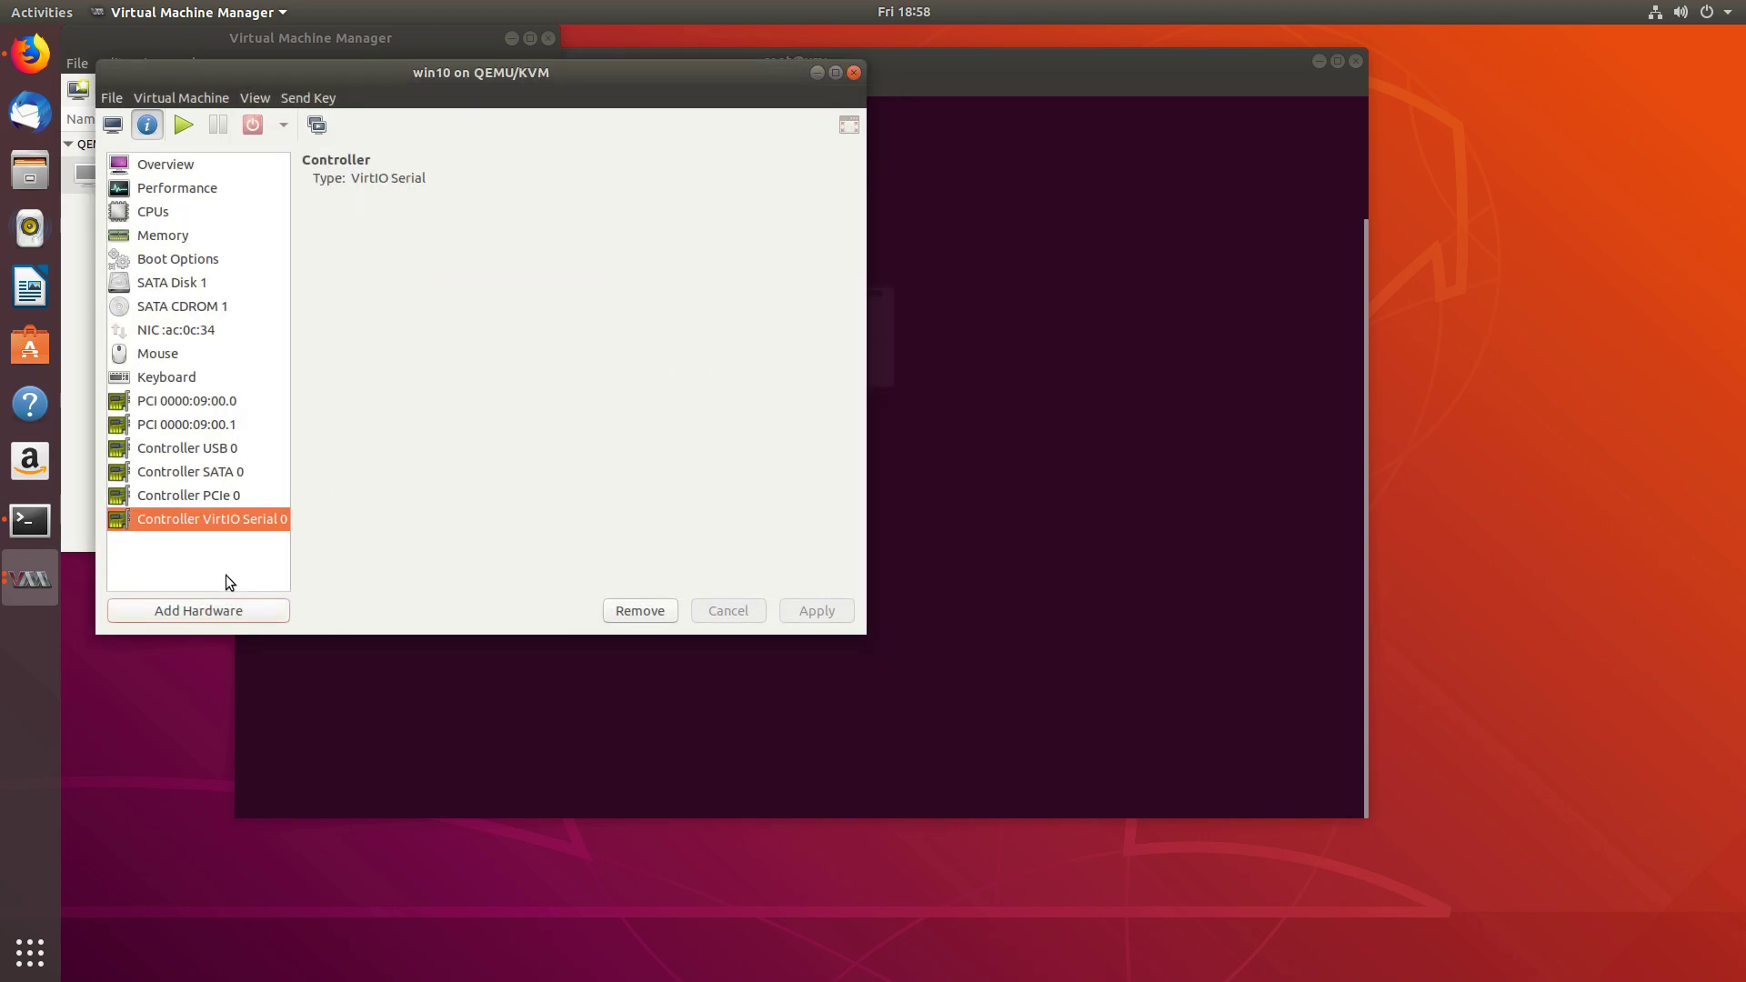
- Attach NVIDIA function 0000:09:00.2 as a PCI host device
left_click(202, 610)
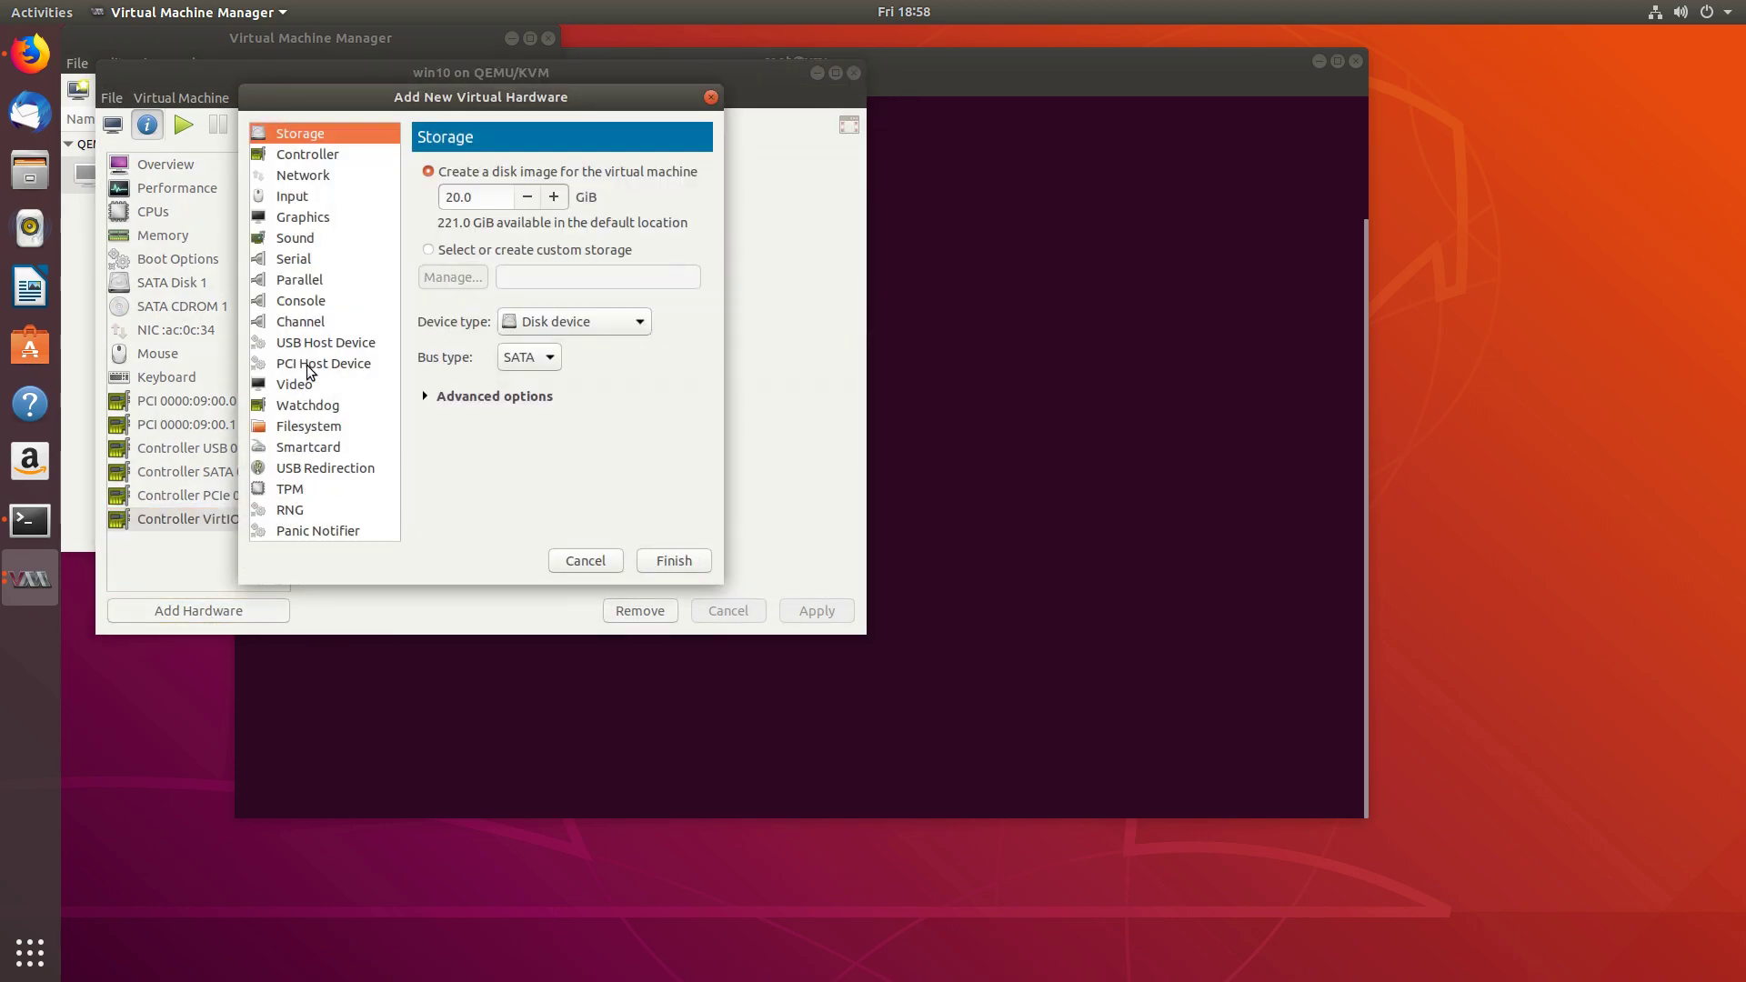
left_click(310, 364)
scroll(589, 403, "down", 5)
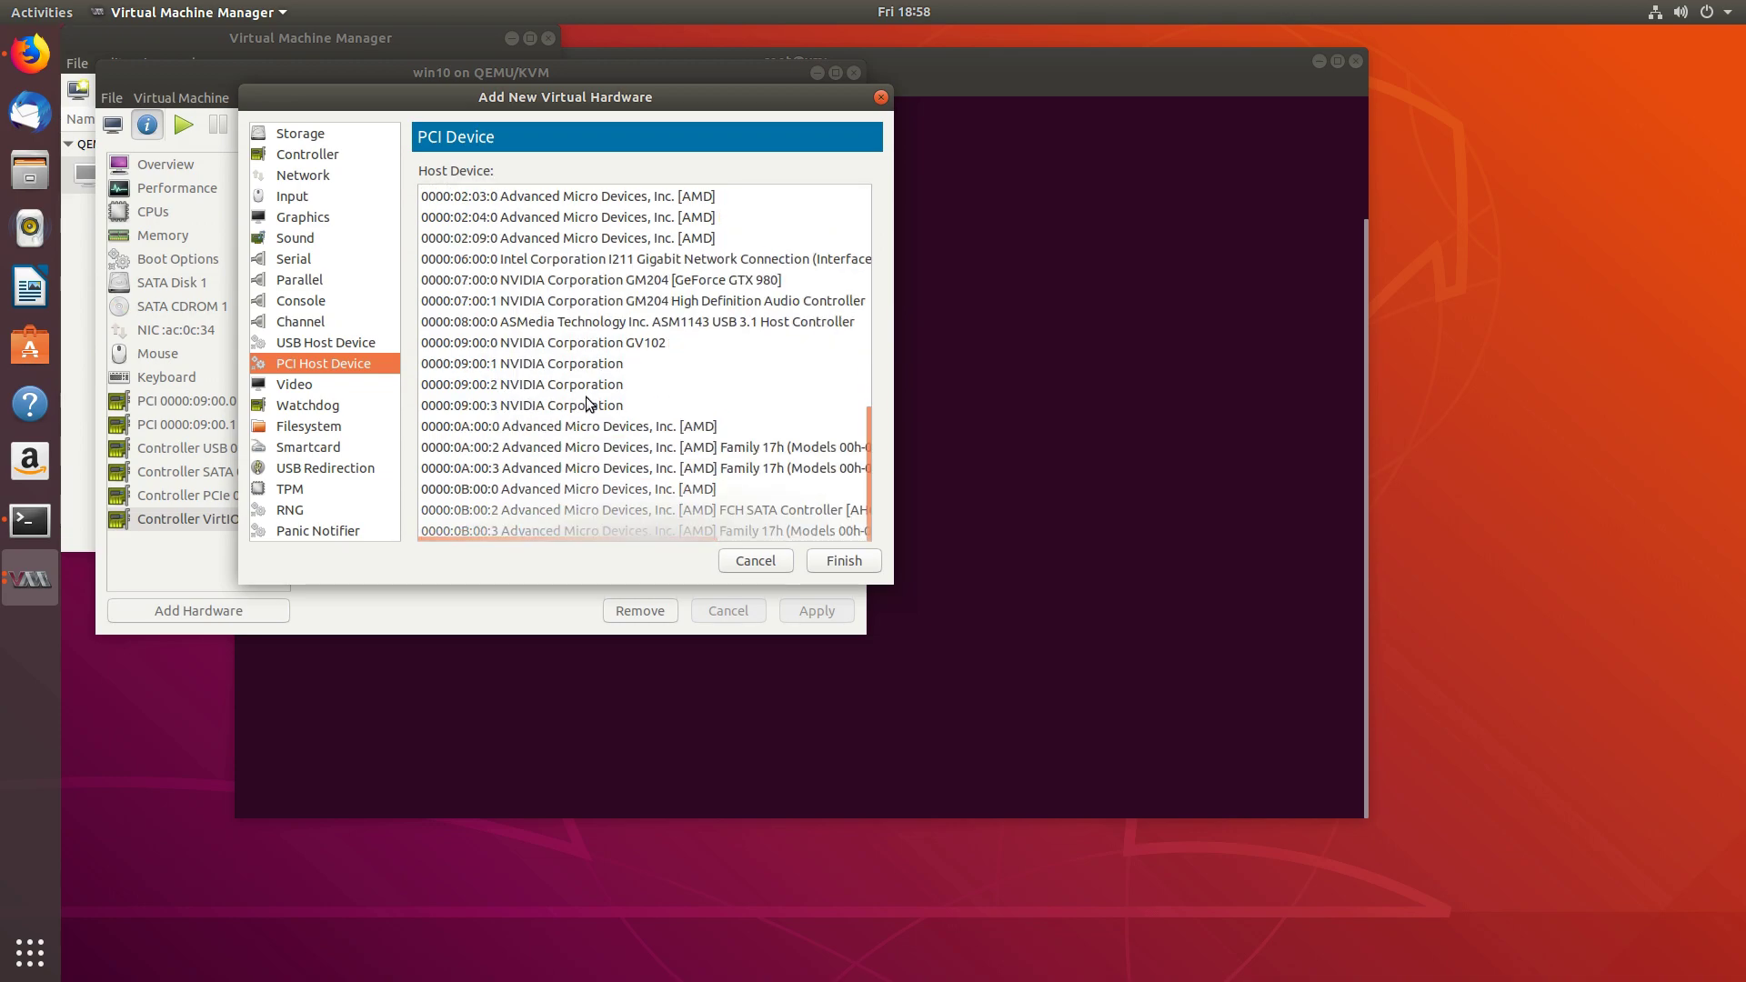
left_click(535, 389)
left_click(829, 560)
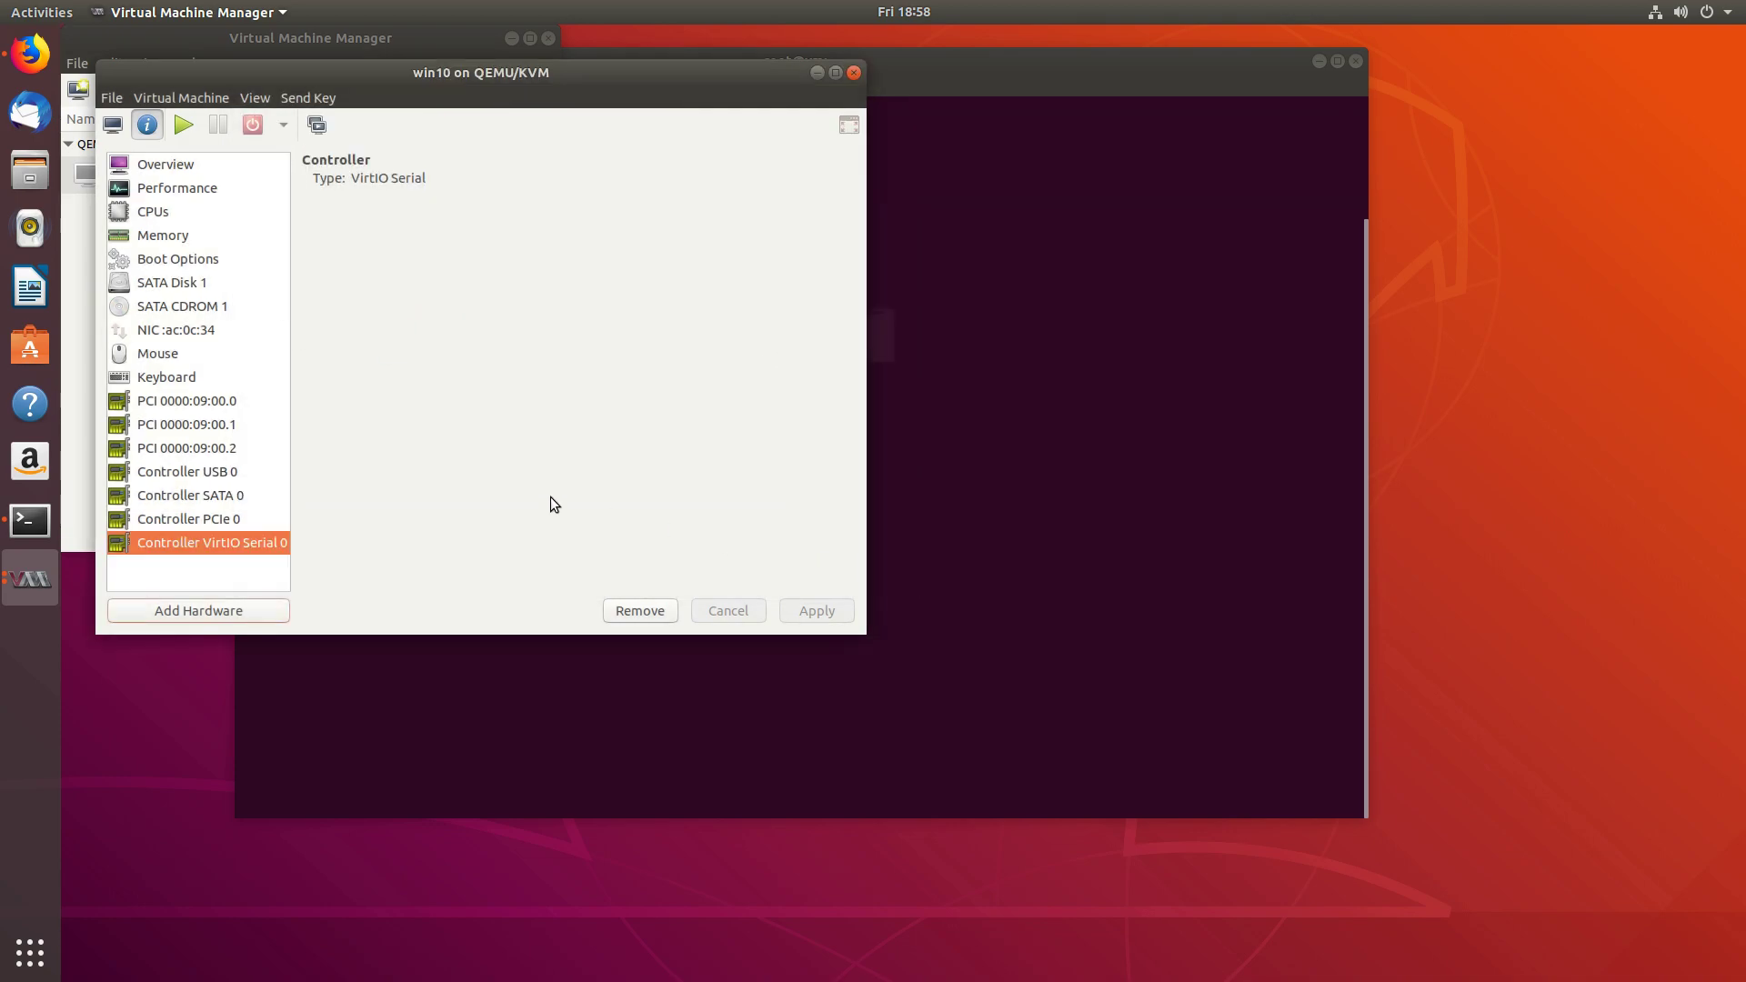
- Attach NVIDIA function 0000:09:00.3 as a PCI host device
left_click(235, 615)
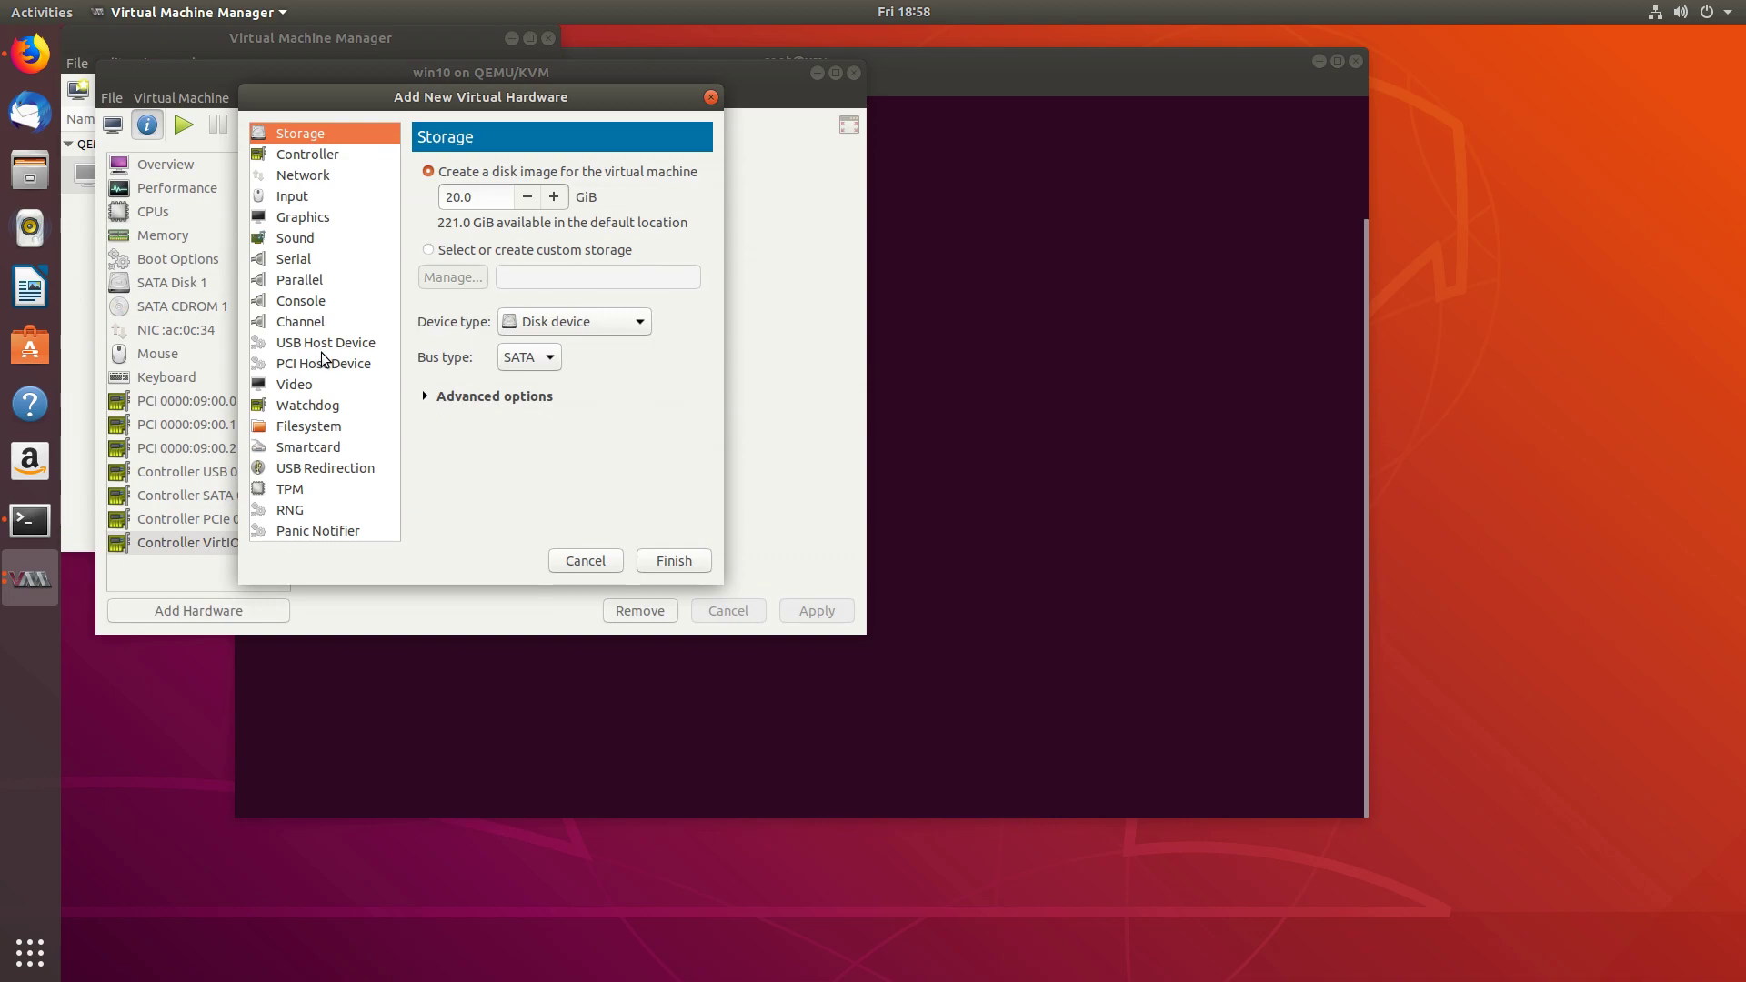
left_click(322, 362)
scroll(585, 418, "down", 5)
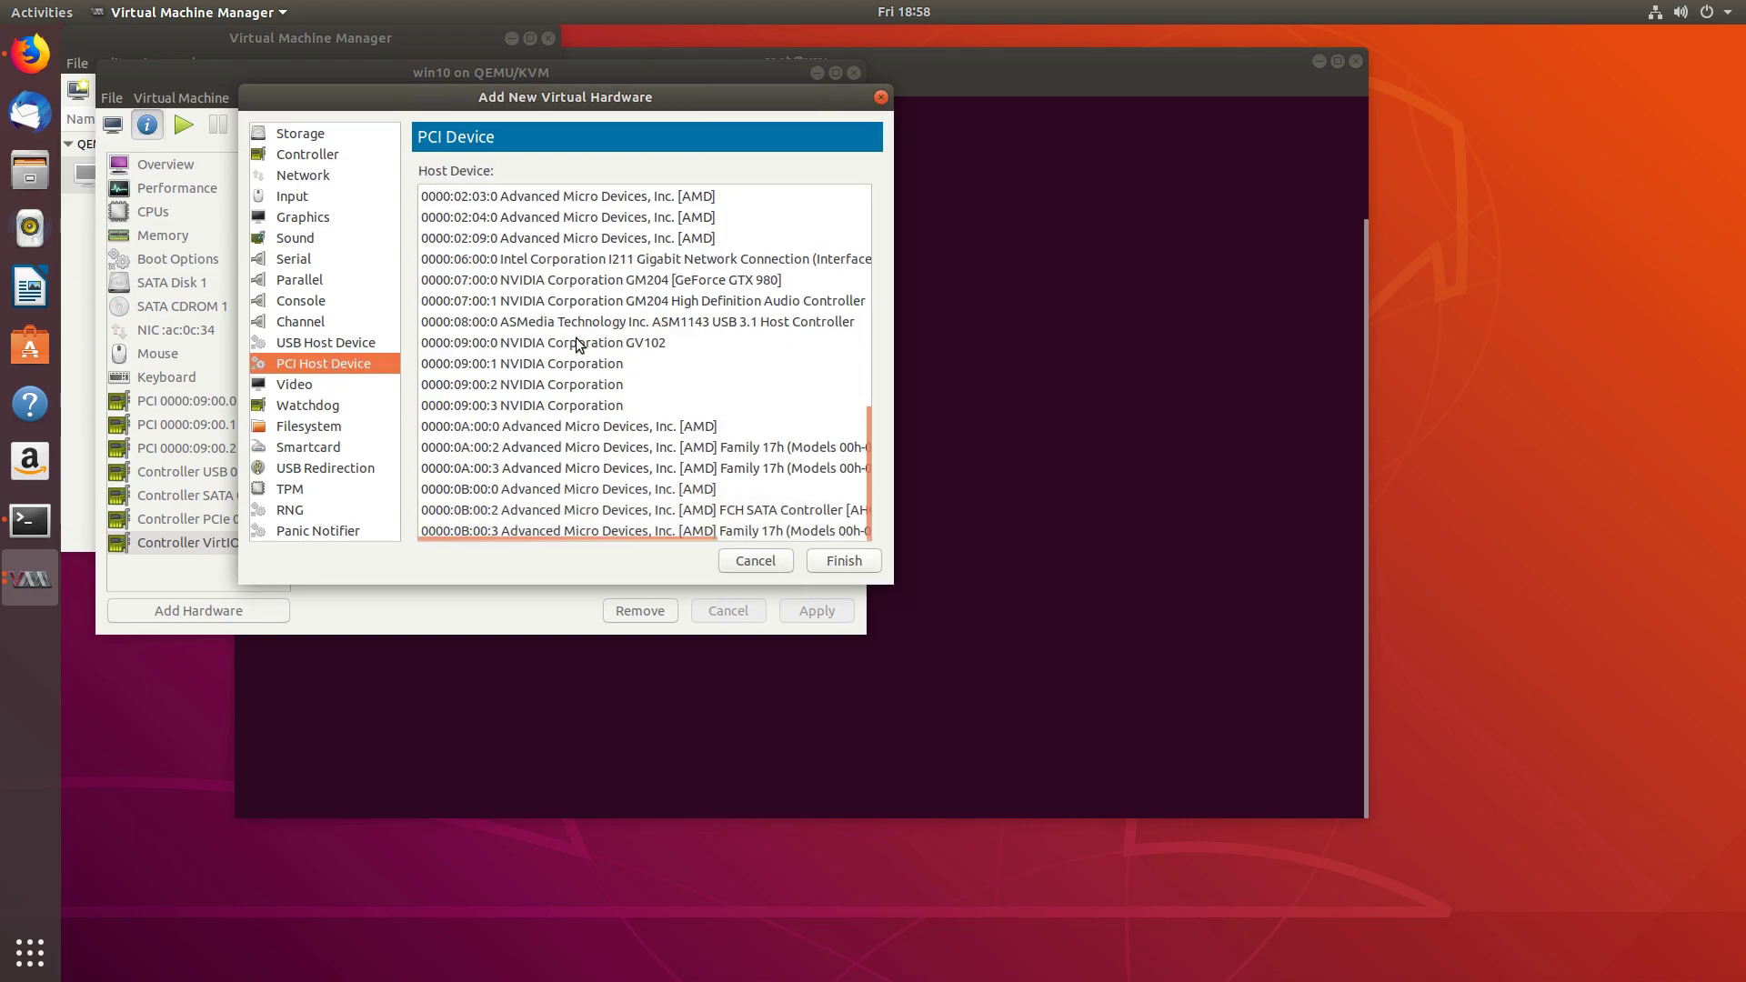
left_click(578, 343)
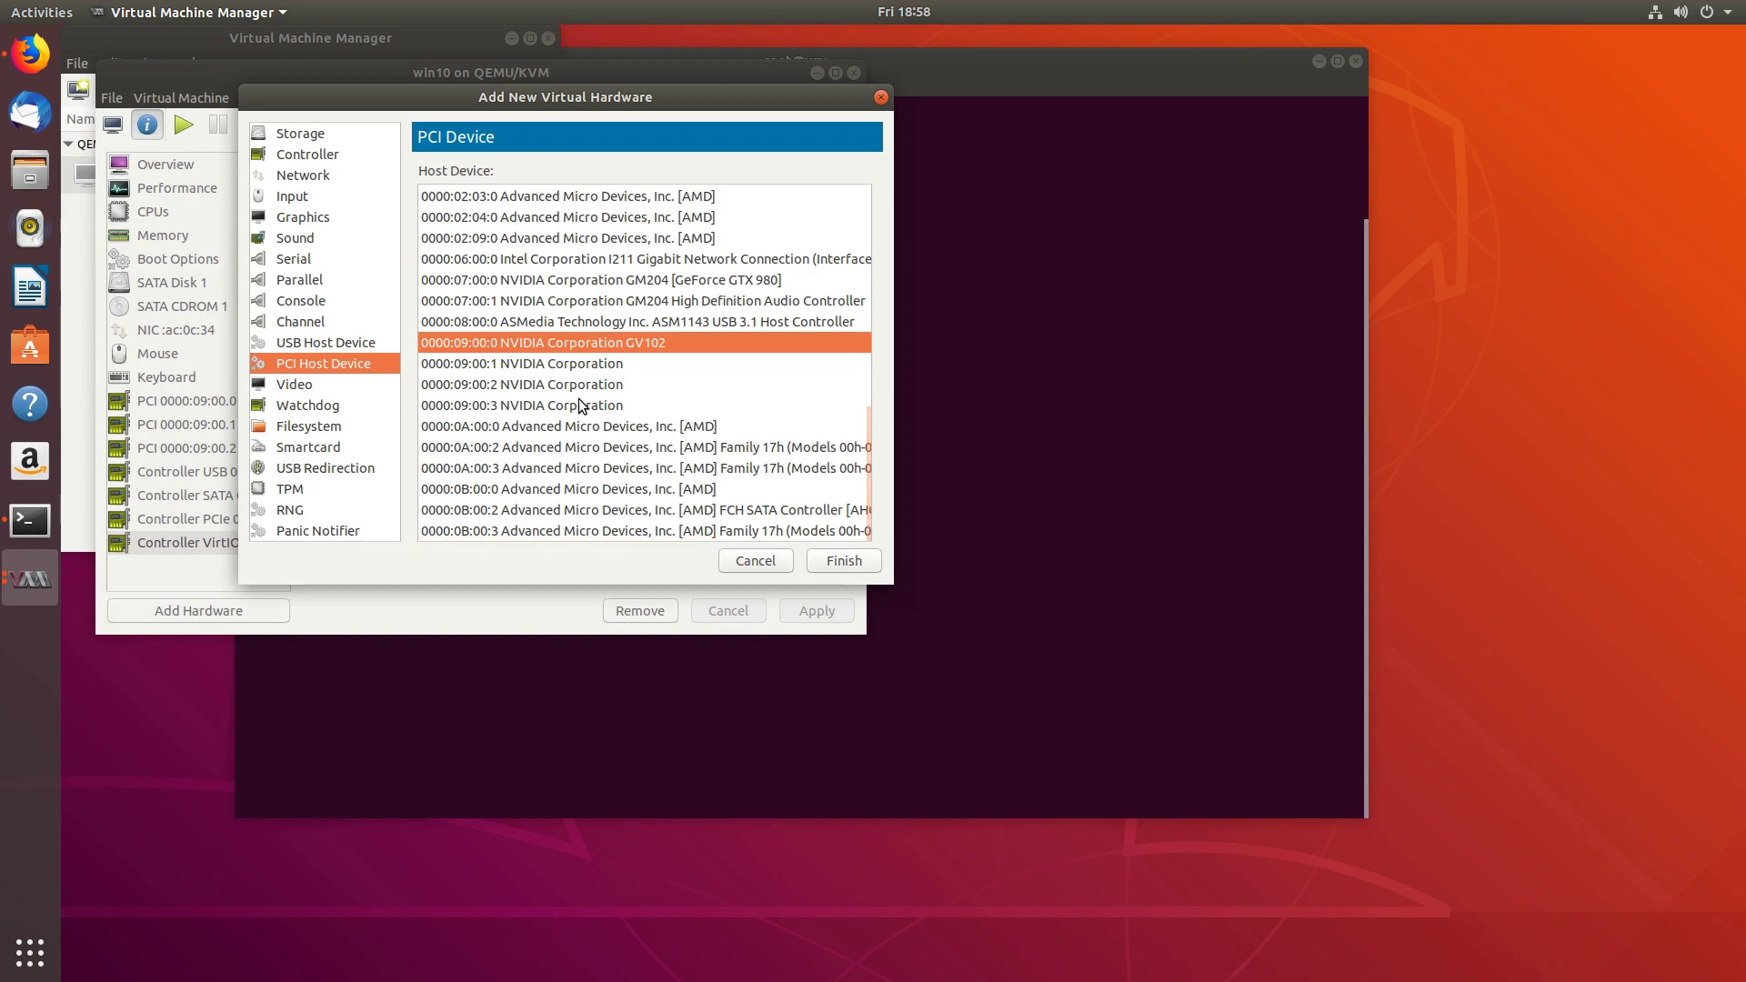
left_click(582, 406)
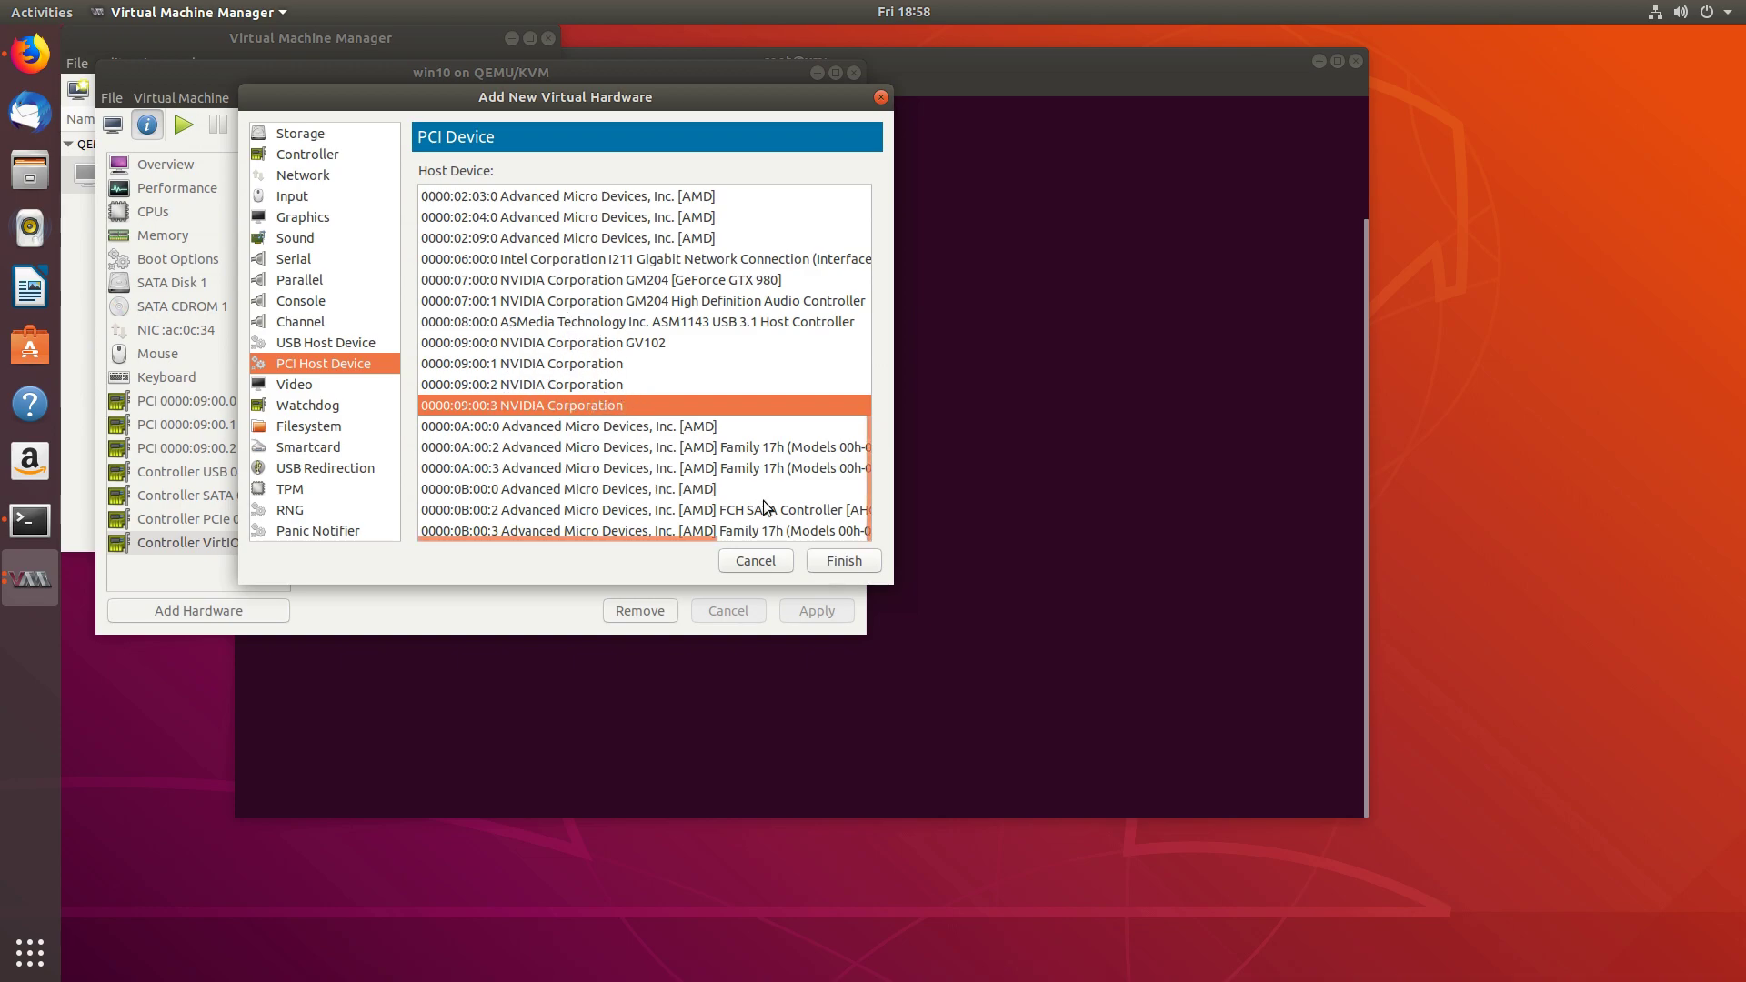
left_click(844, 561)
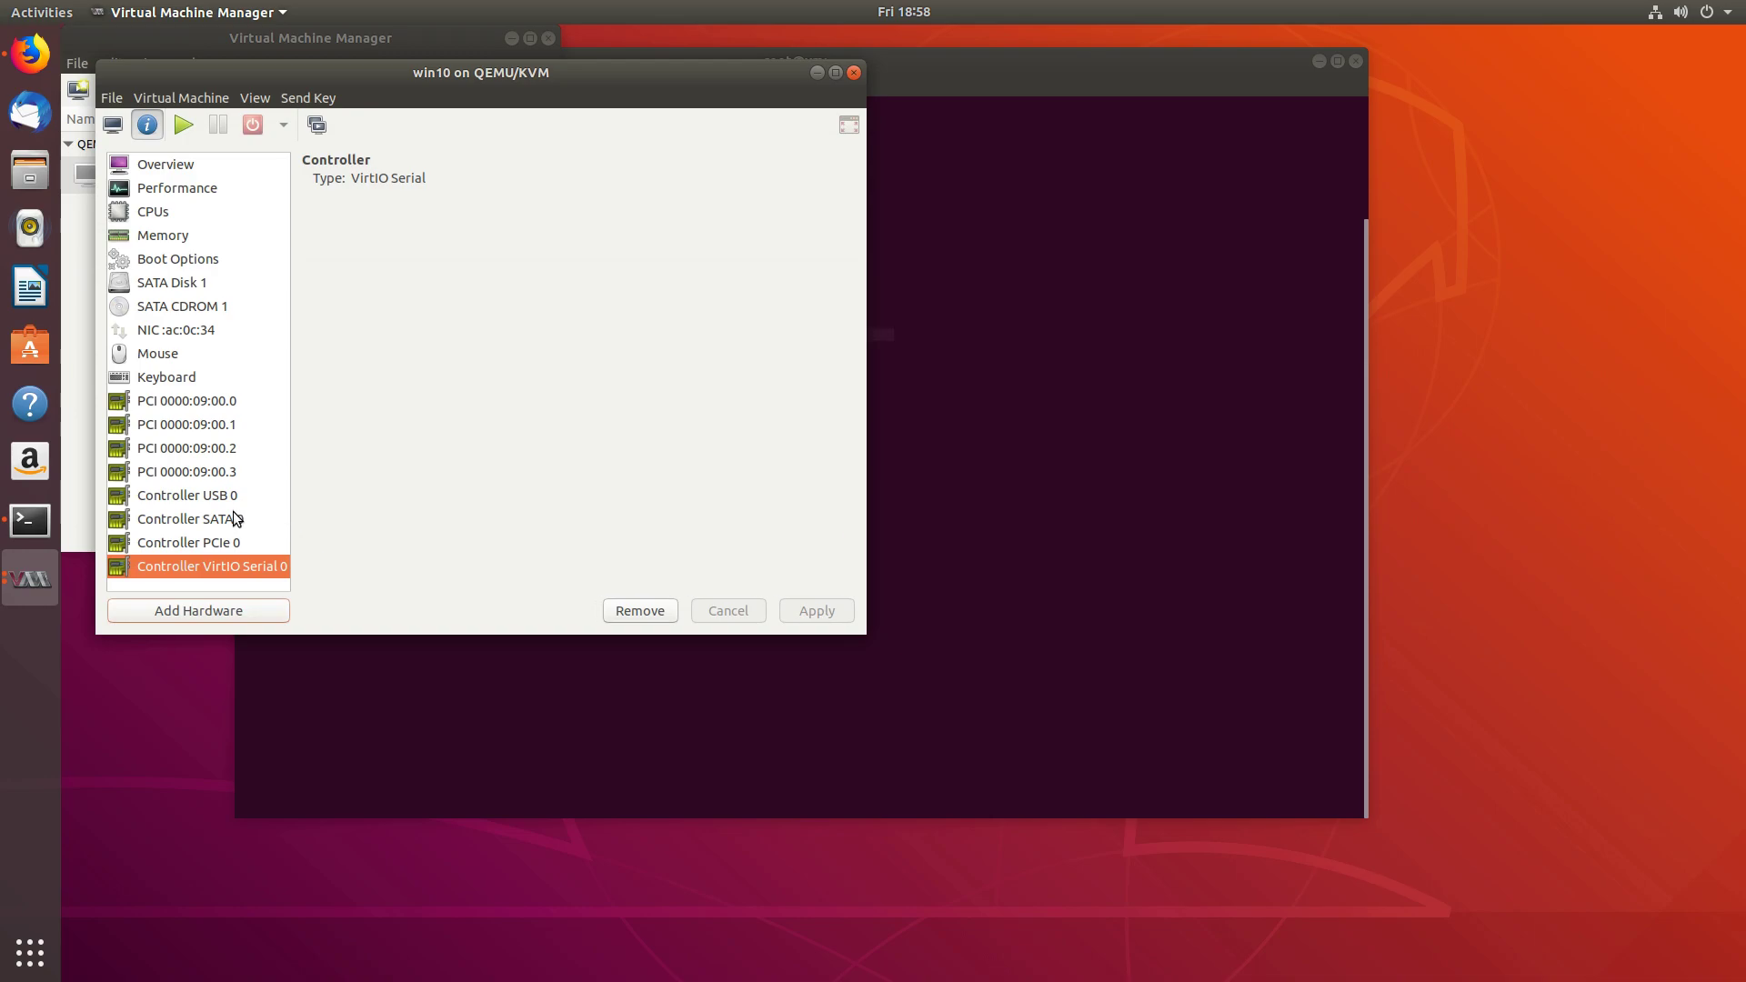
- Add the Logitech Unifying Receiver (001:002) to win10 as a USB host device
left_click(199, 612)
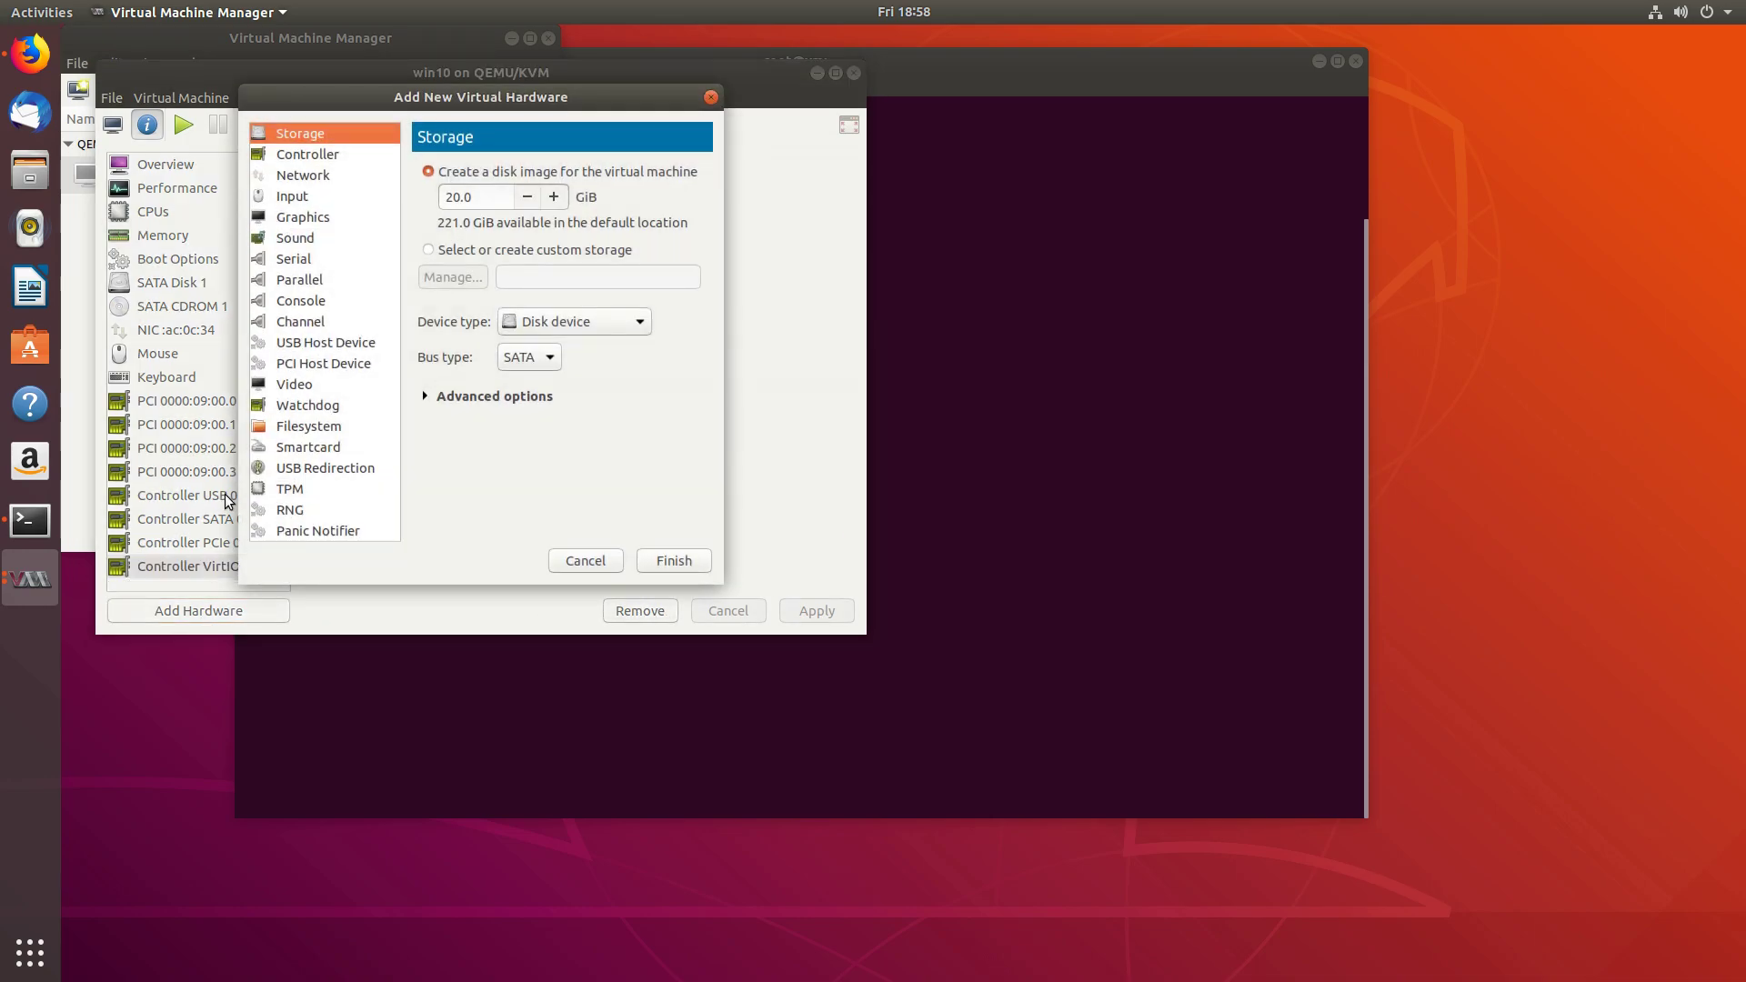
left_click(320, 342)
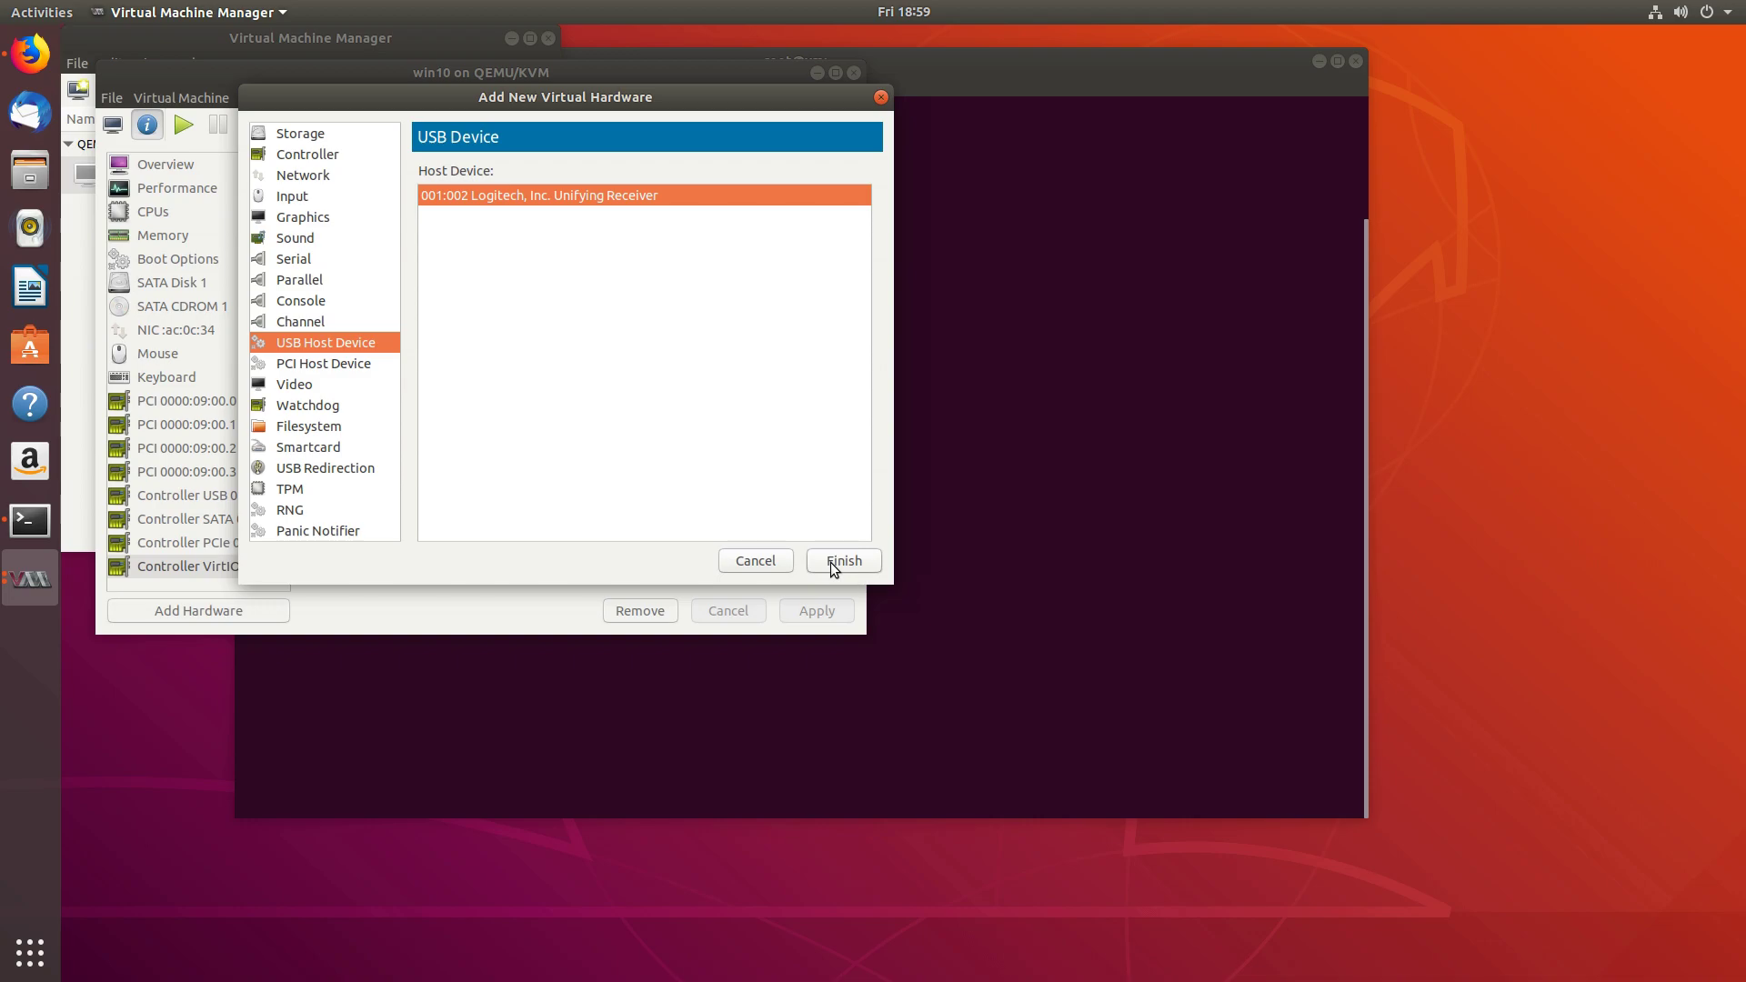
left_click(831, 564)
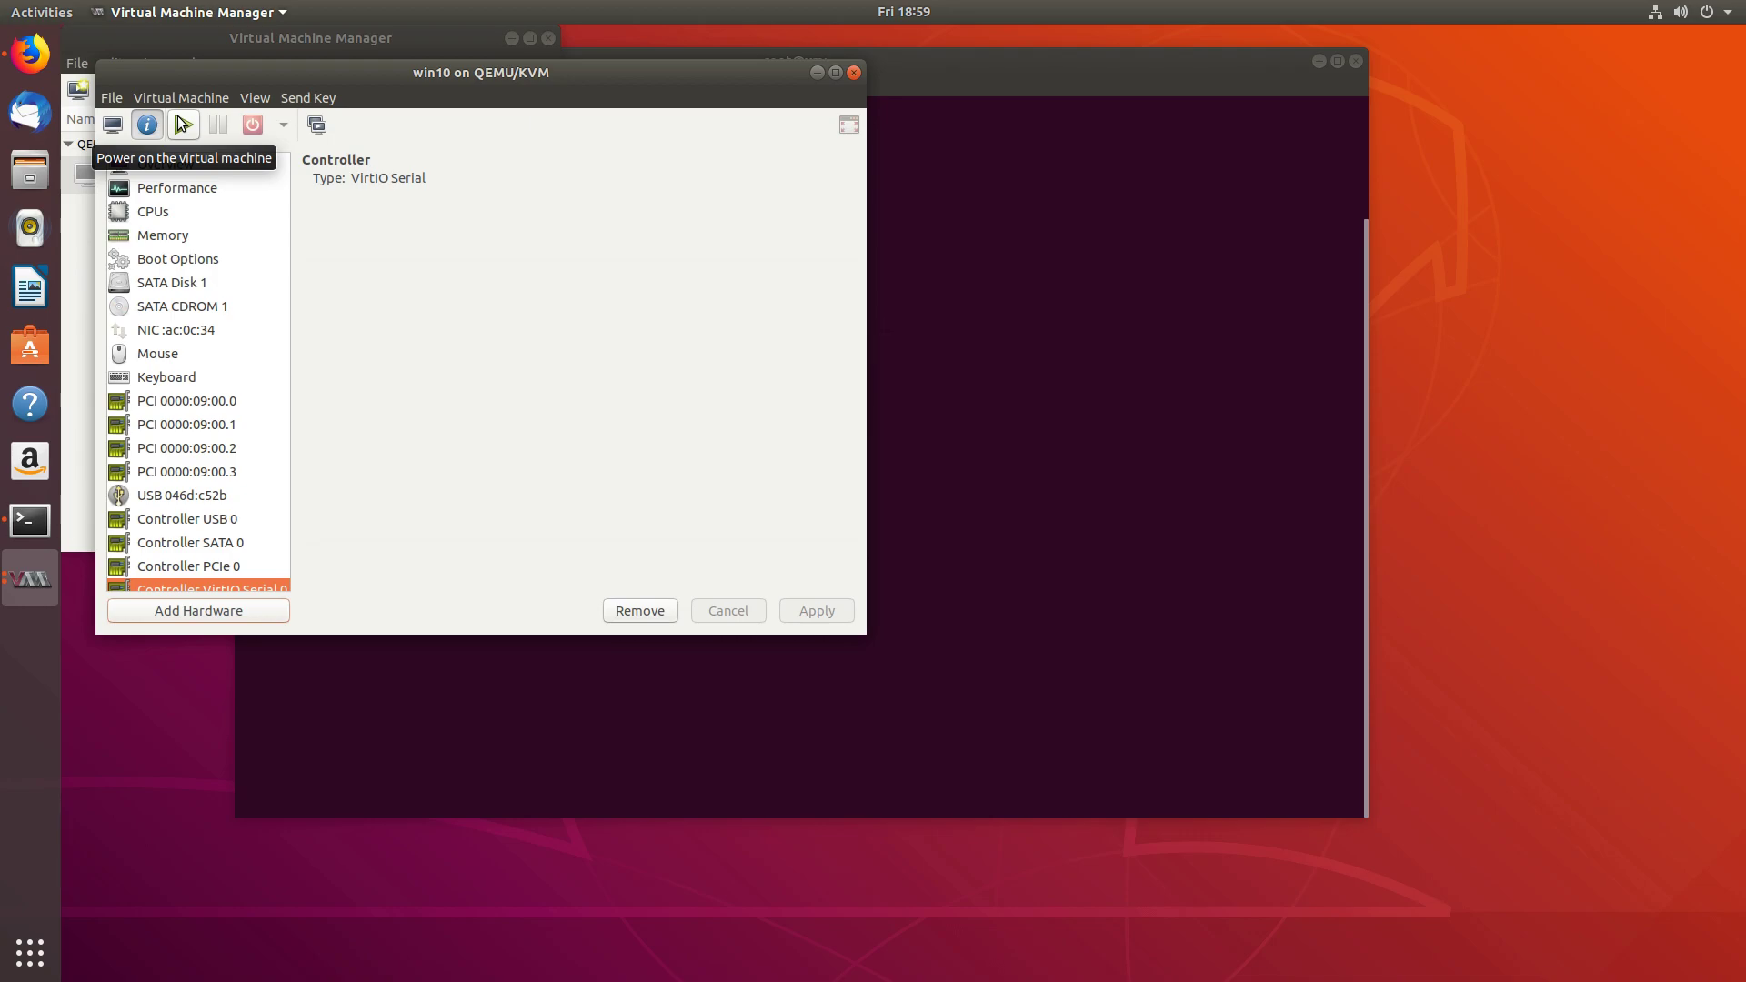
- Power on the win10 VM and let it boot to the Windows 10 desktop
left_click(179, 121)
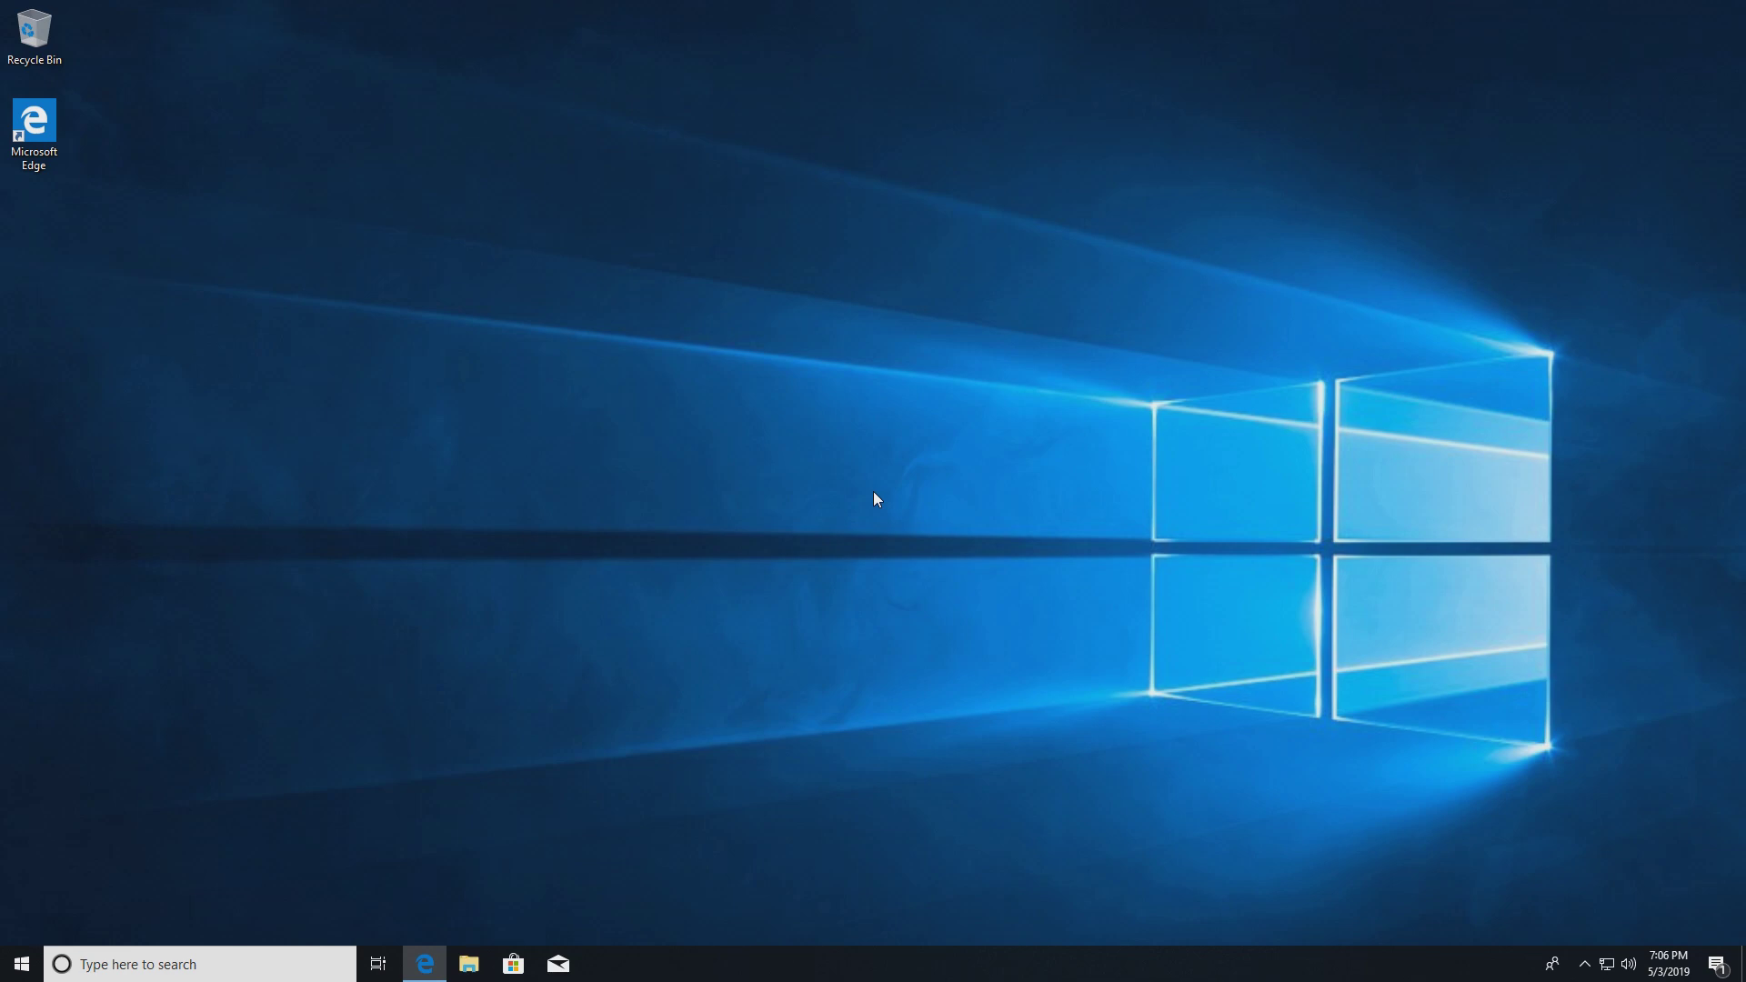
- Search 'device mana' to open Device Manager and find the NVIDIA GeForce RTX 2080 Ti under Display adapters
left_click(106, 968)
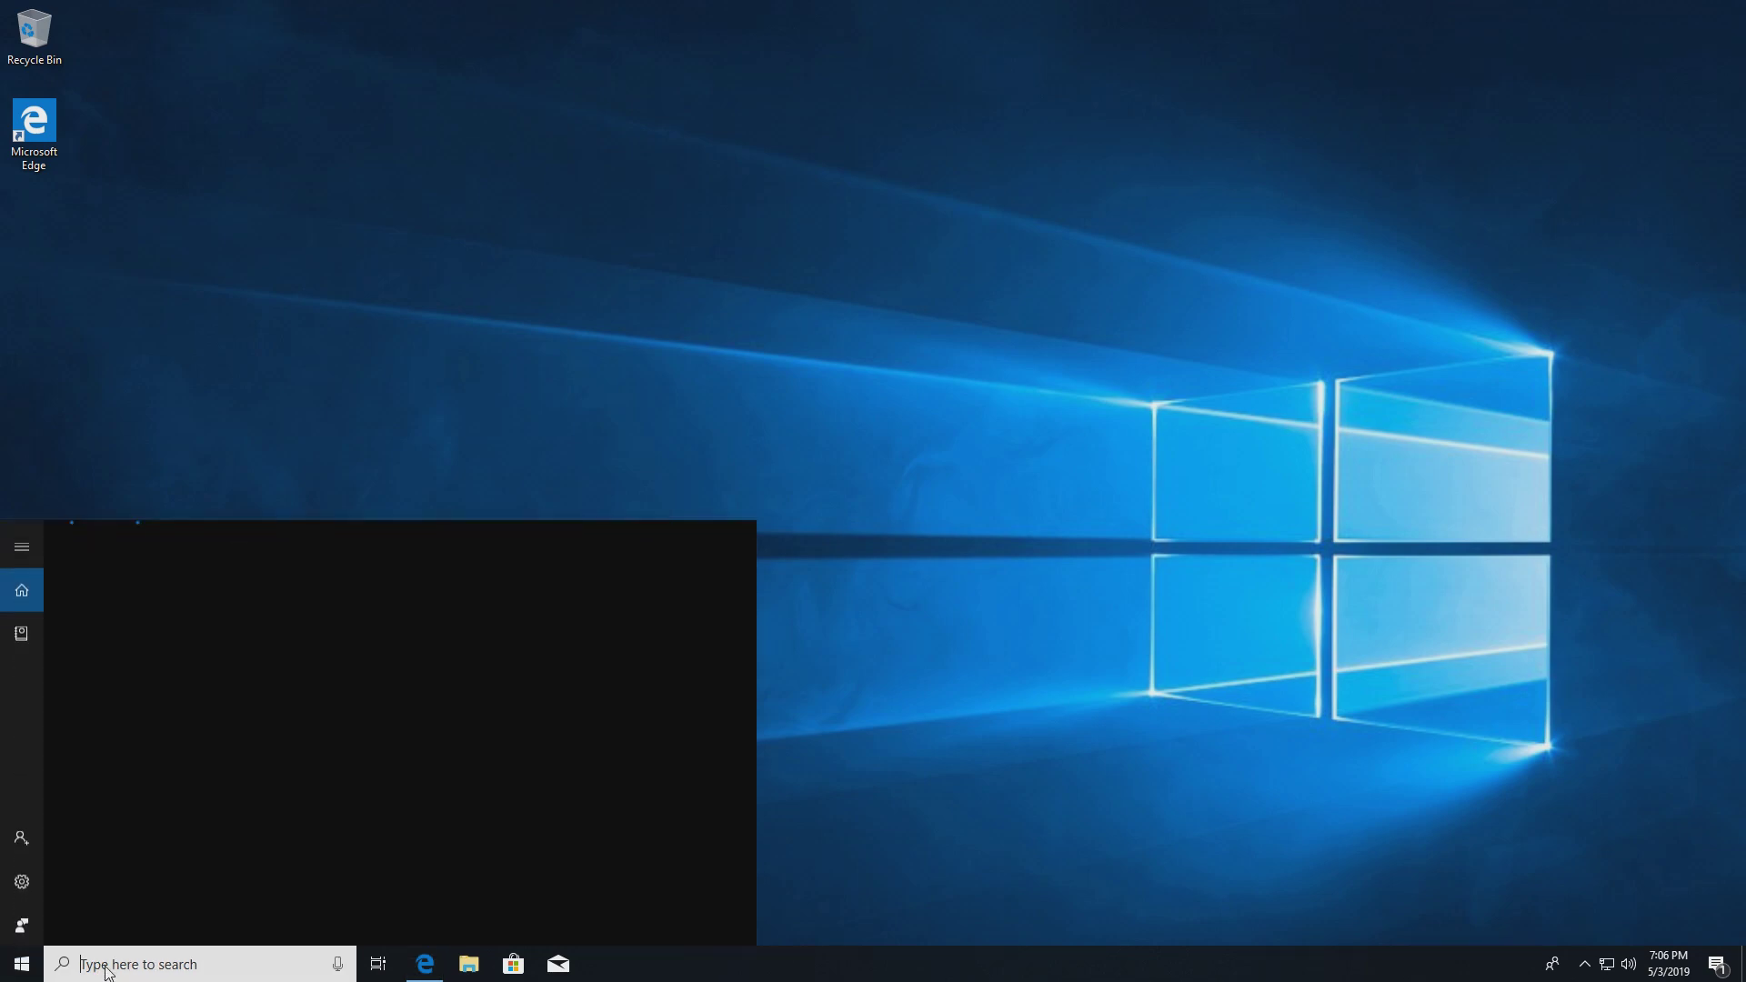
type("device")
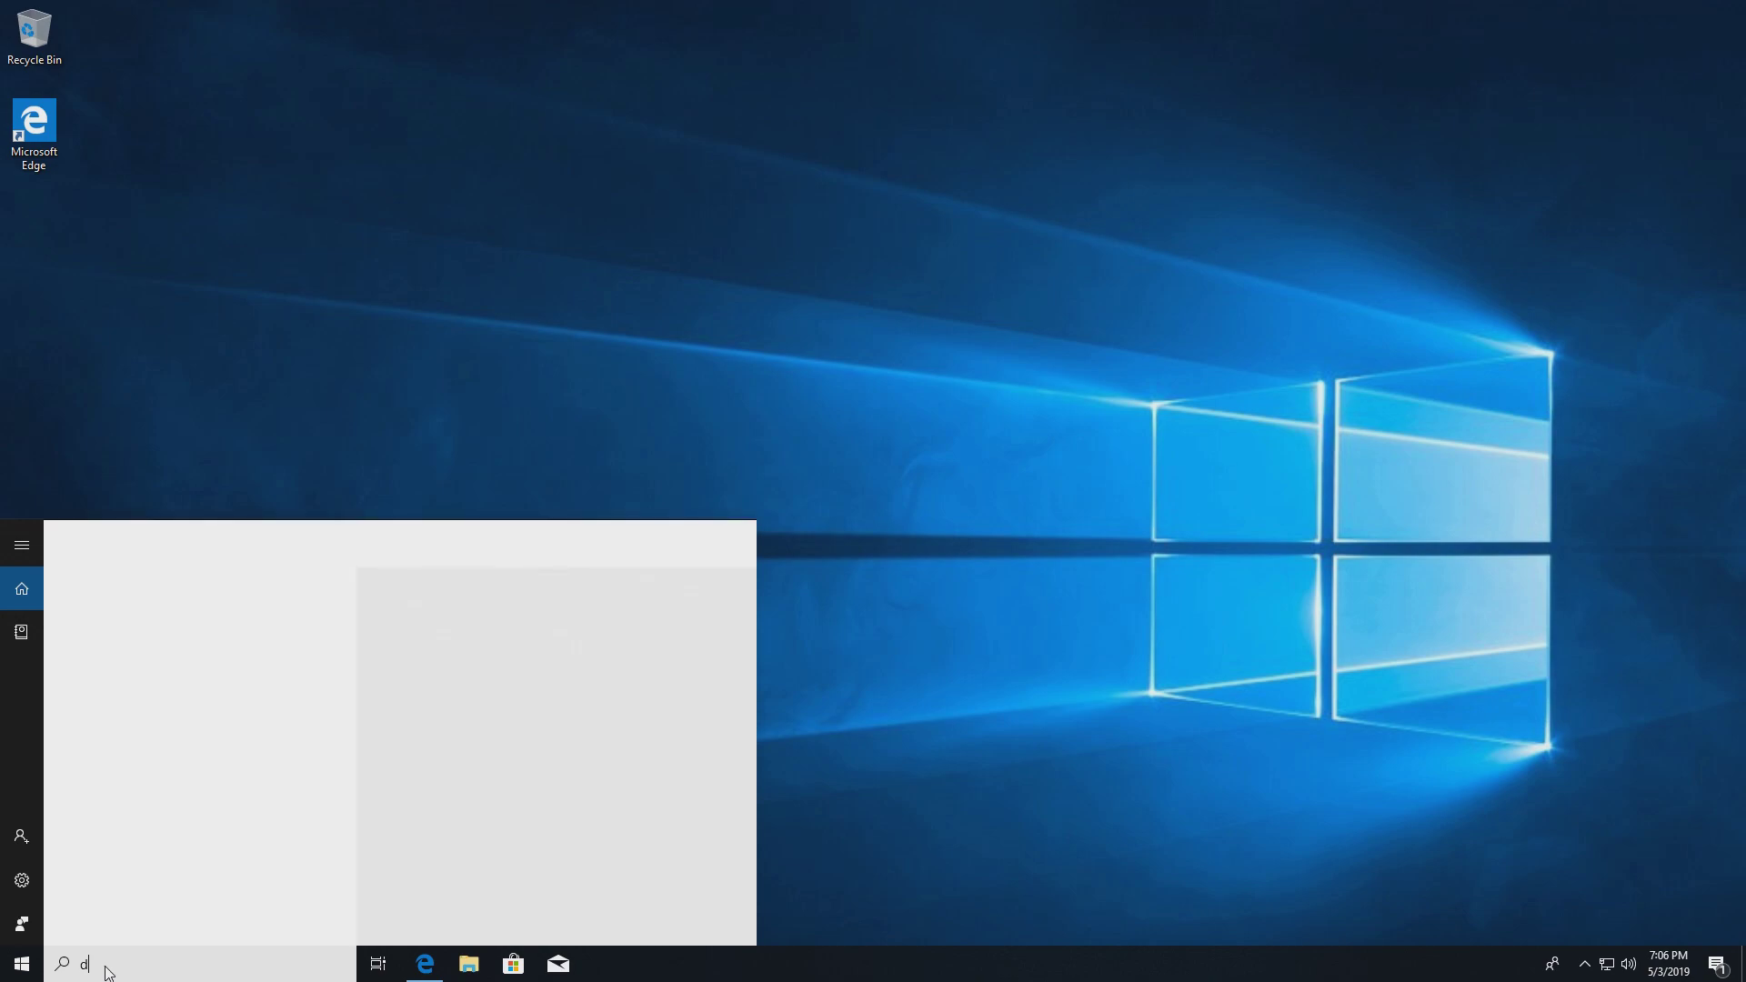
type(" mana")
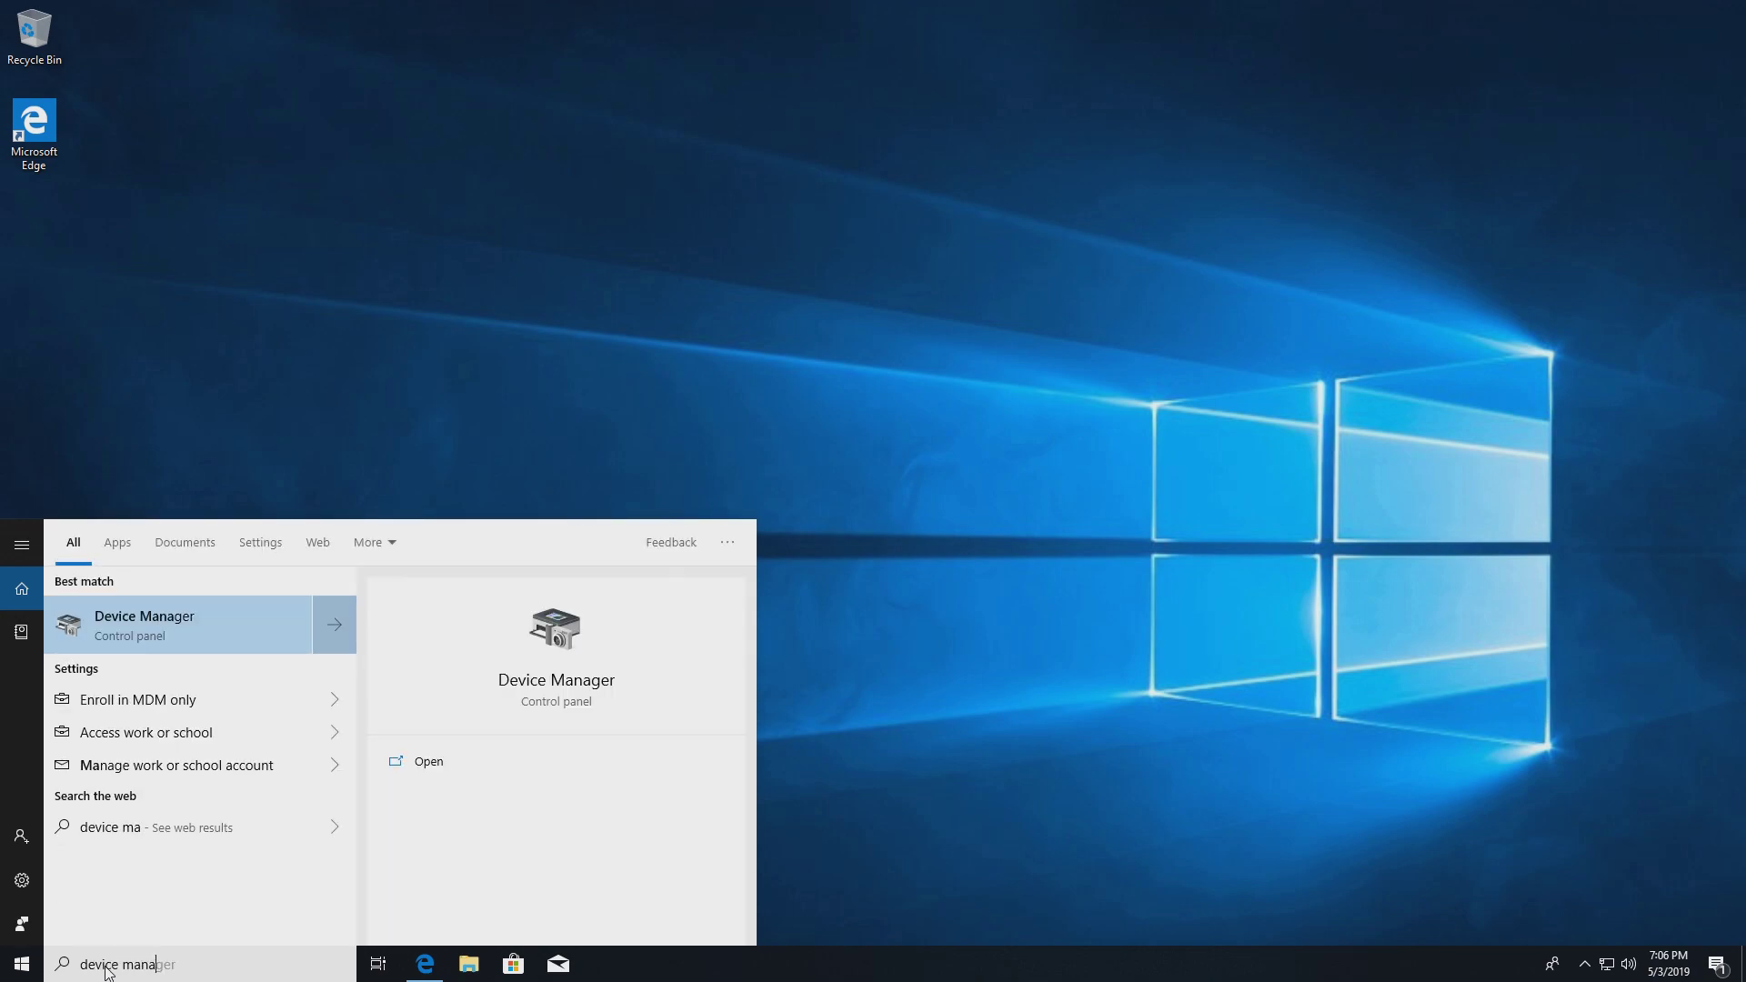
key("Return")
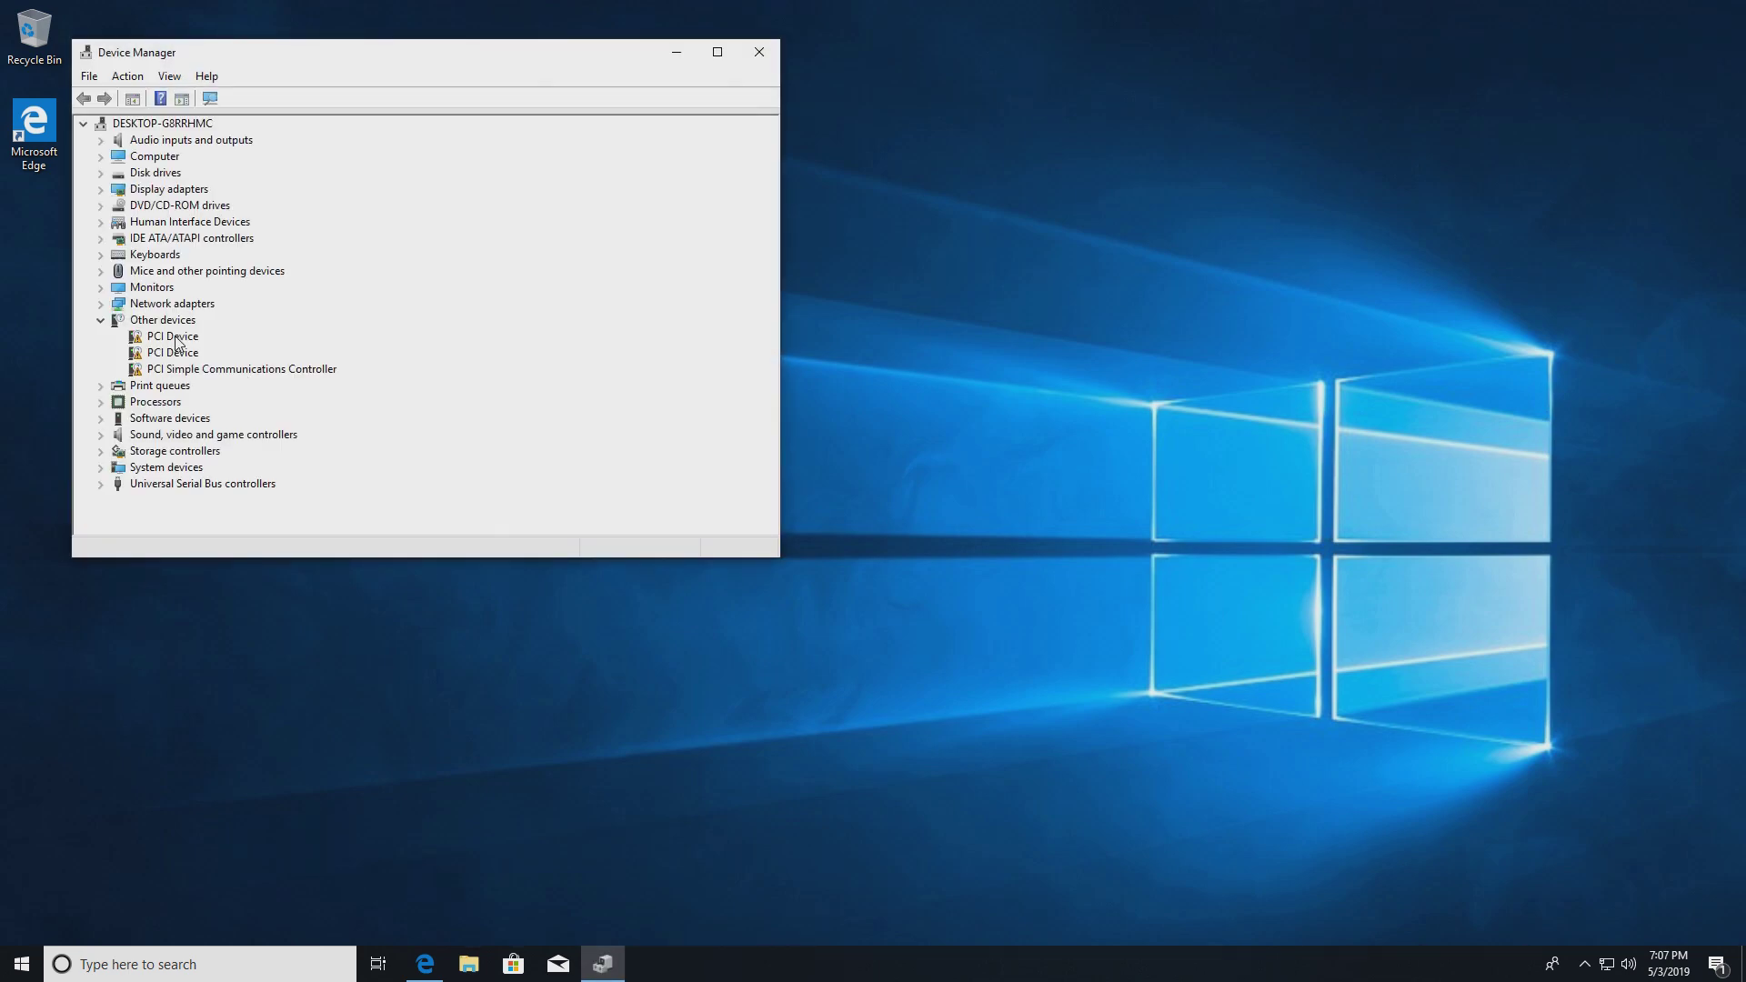
left_click(101, 189)
left_click(193, 205)
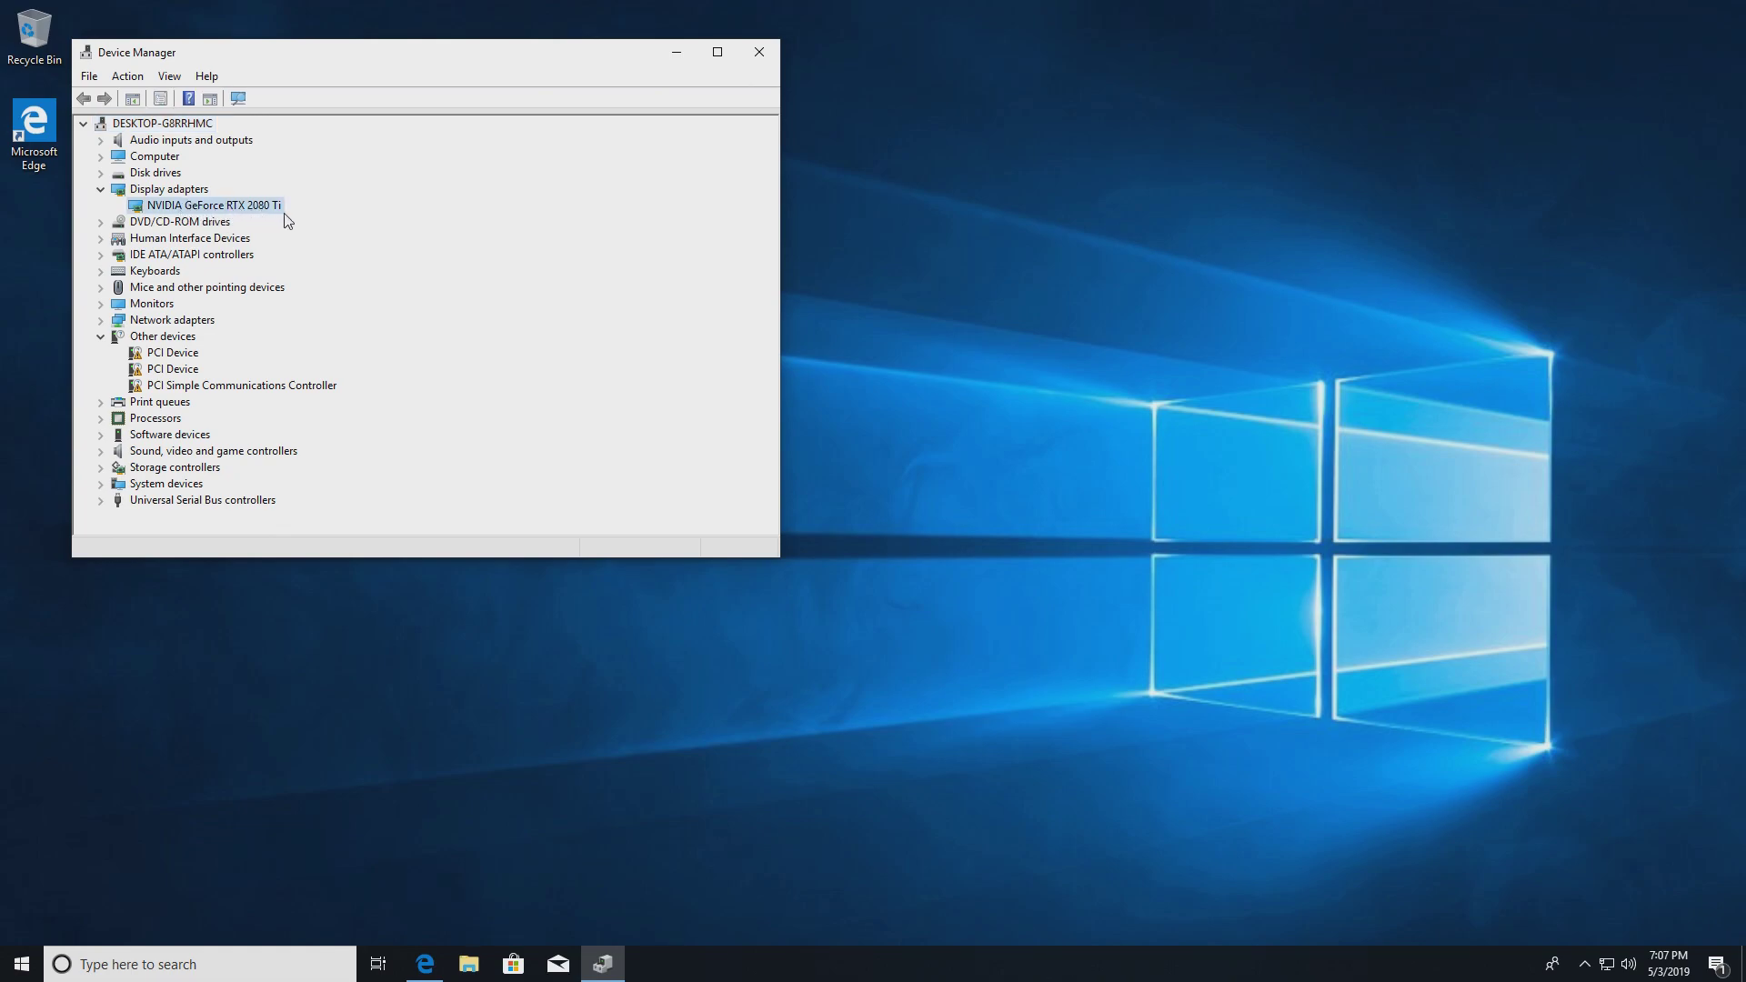
- Expand Disk drives, IDE ATA/ATAPI controllers and DVD/CD-ROM drives to see the QEMU devices
left_click(102, 173)
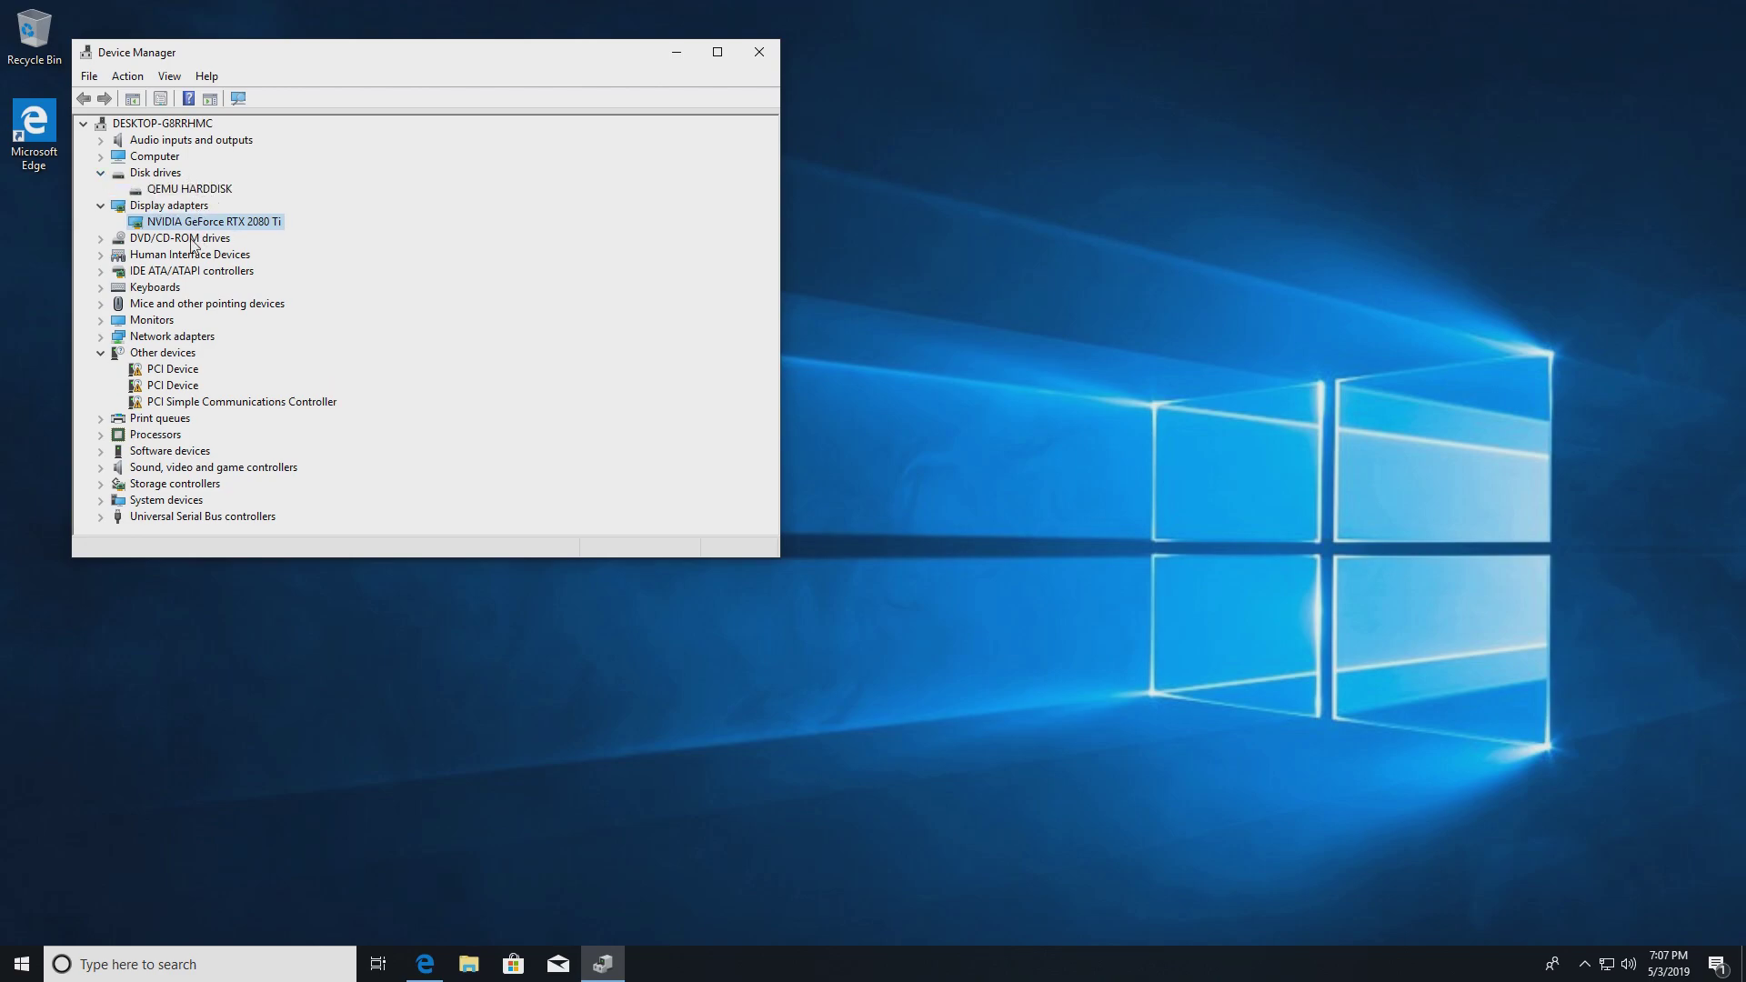
left_click(102, 272)
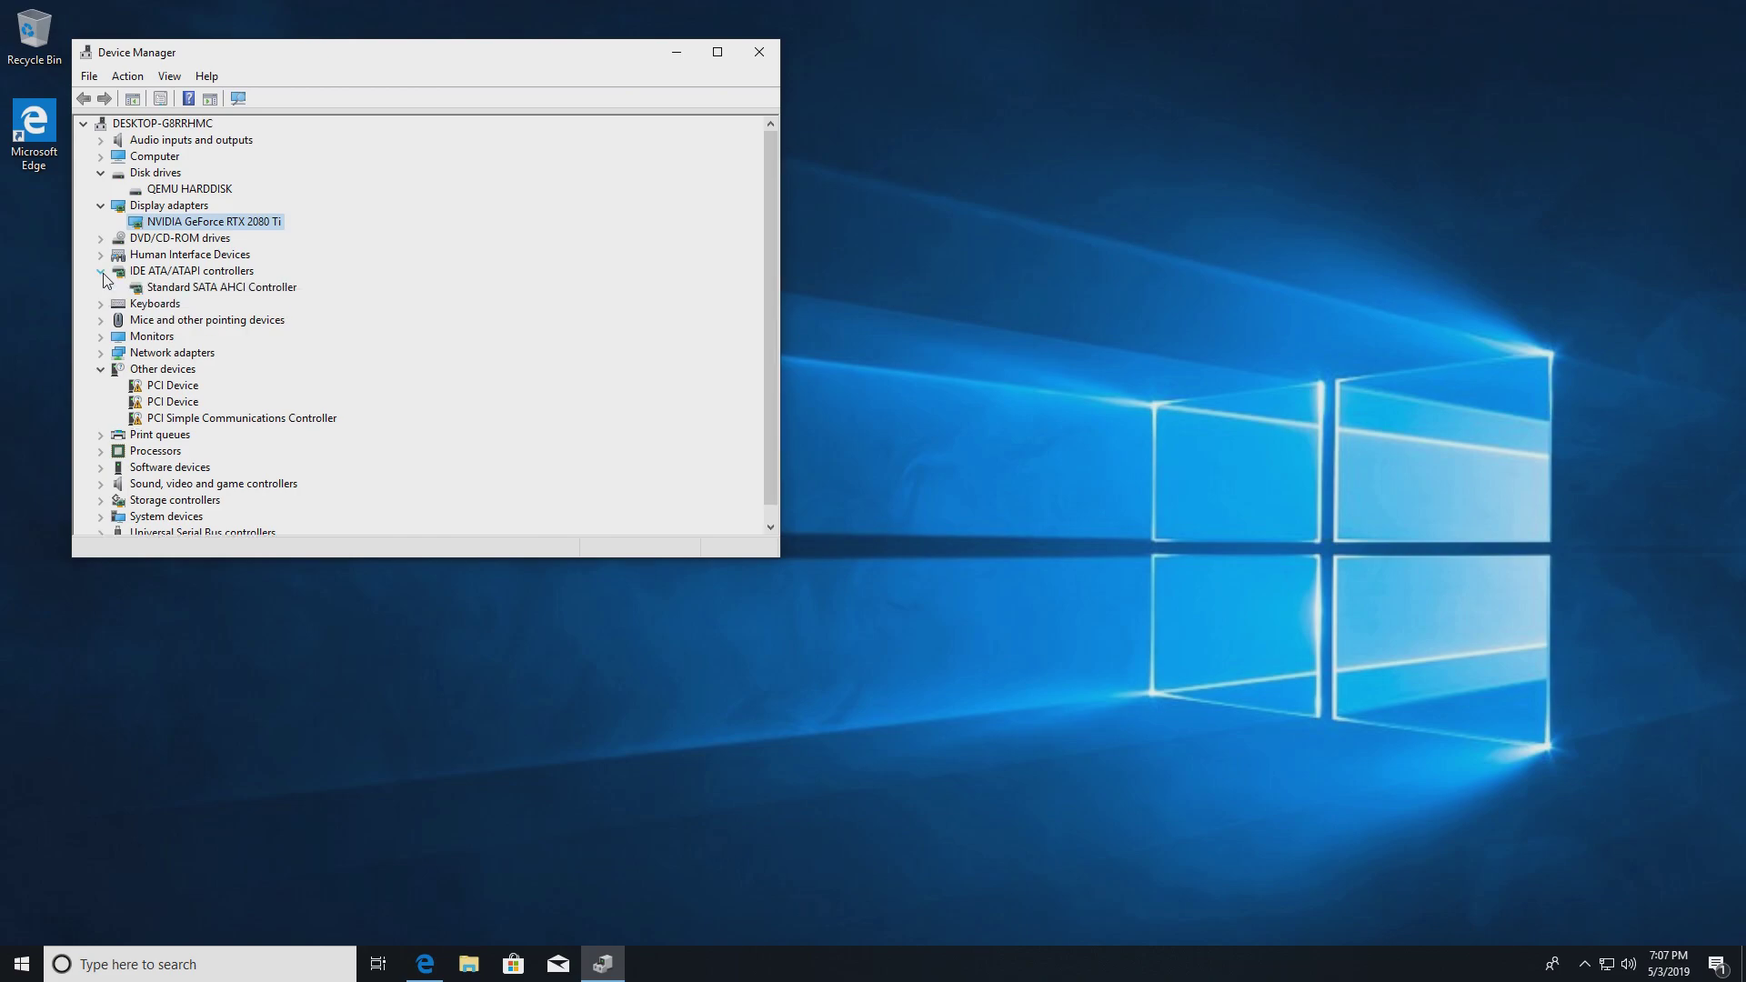
left_click(102, 240)
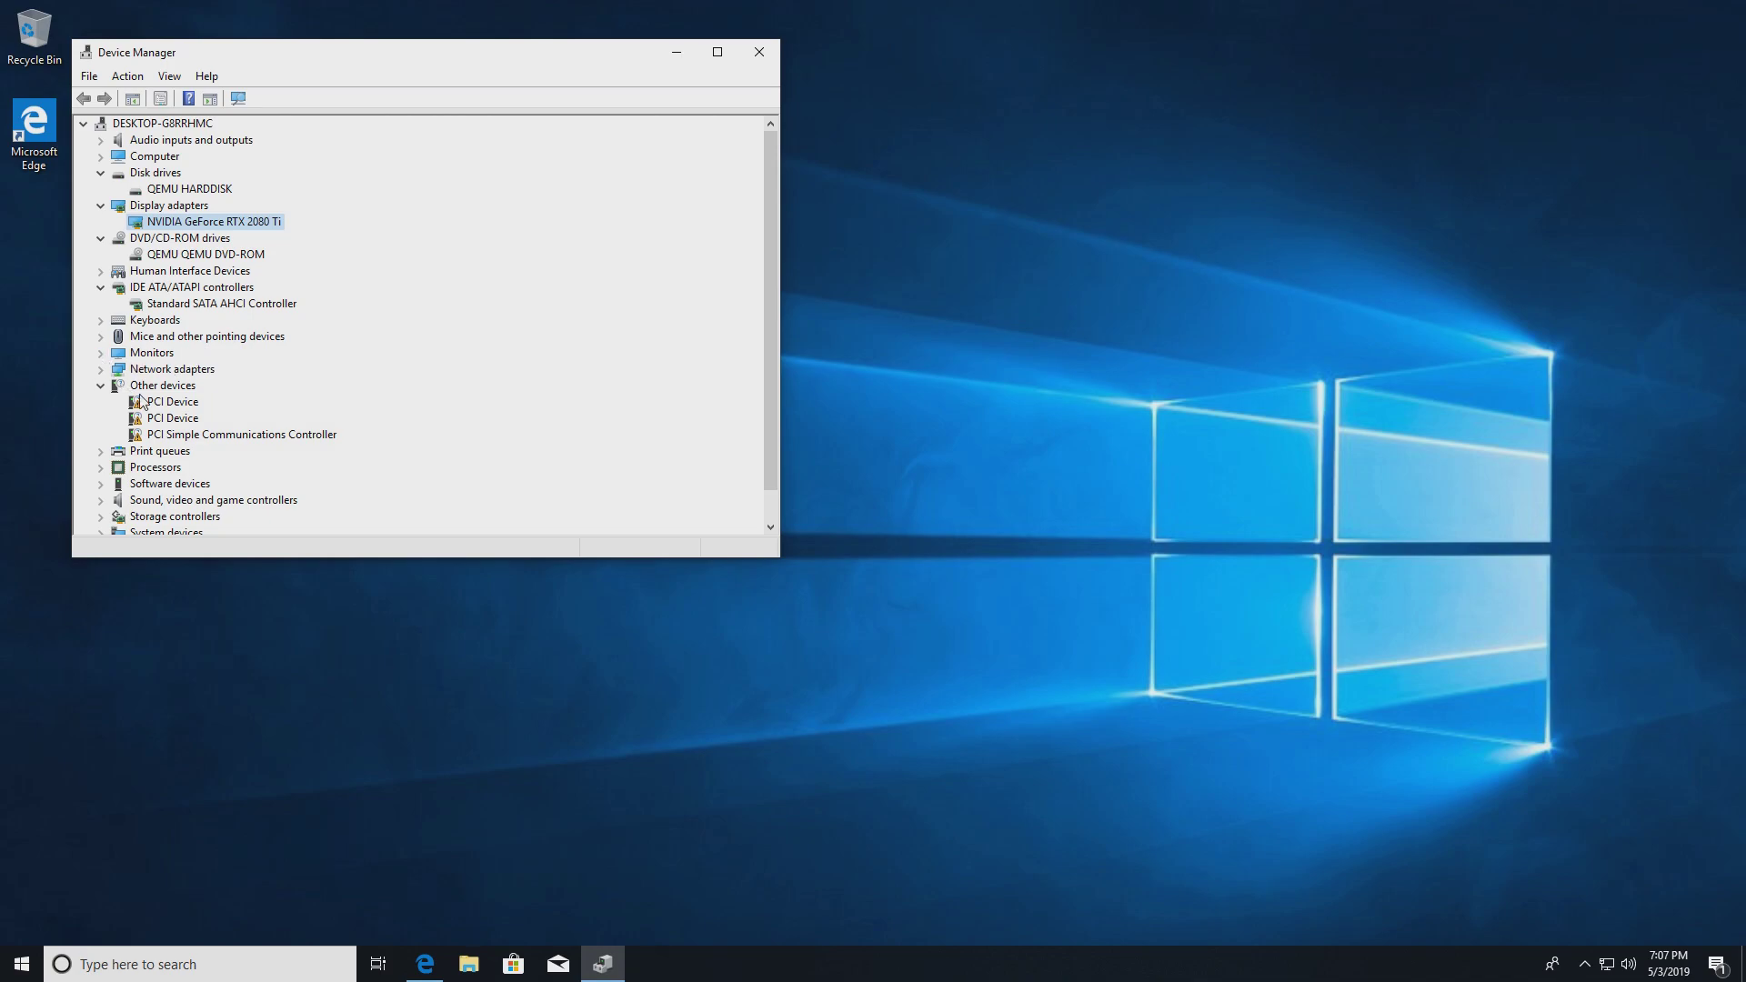
scroll(236, 435, "down", 1)
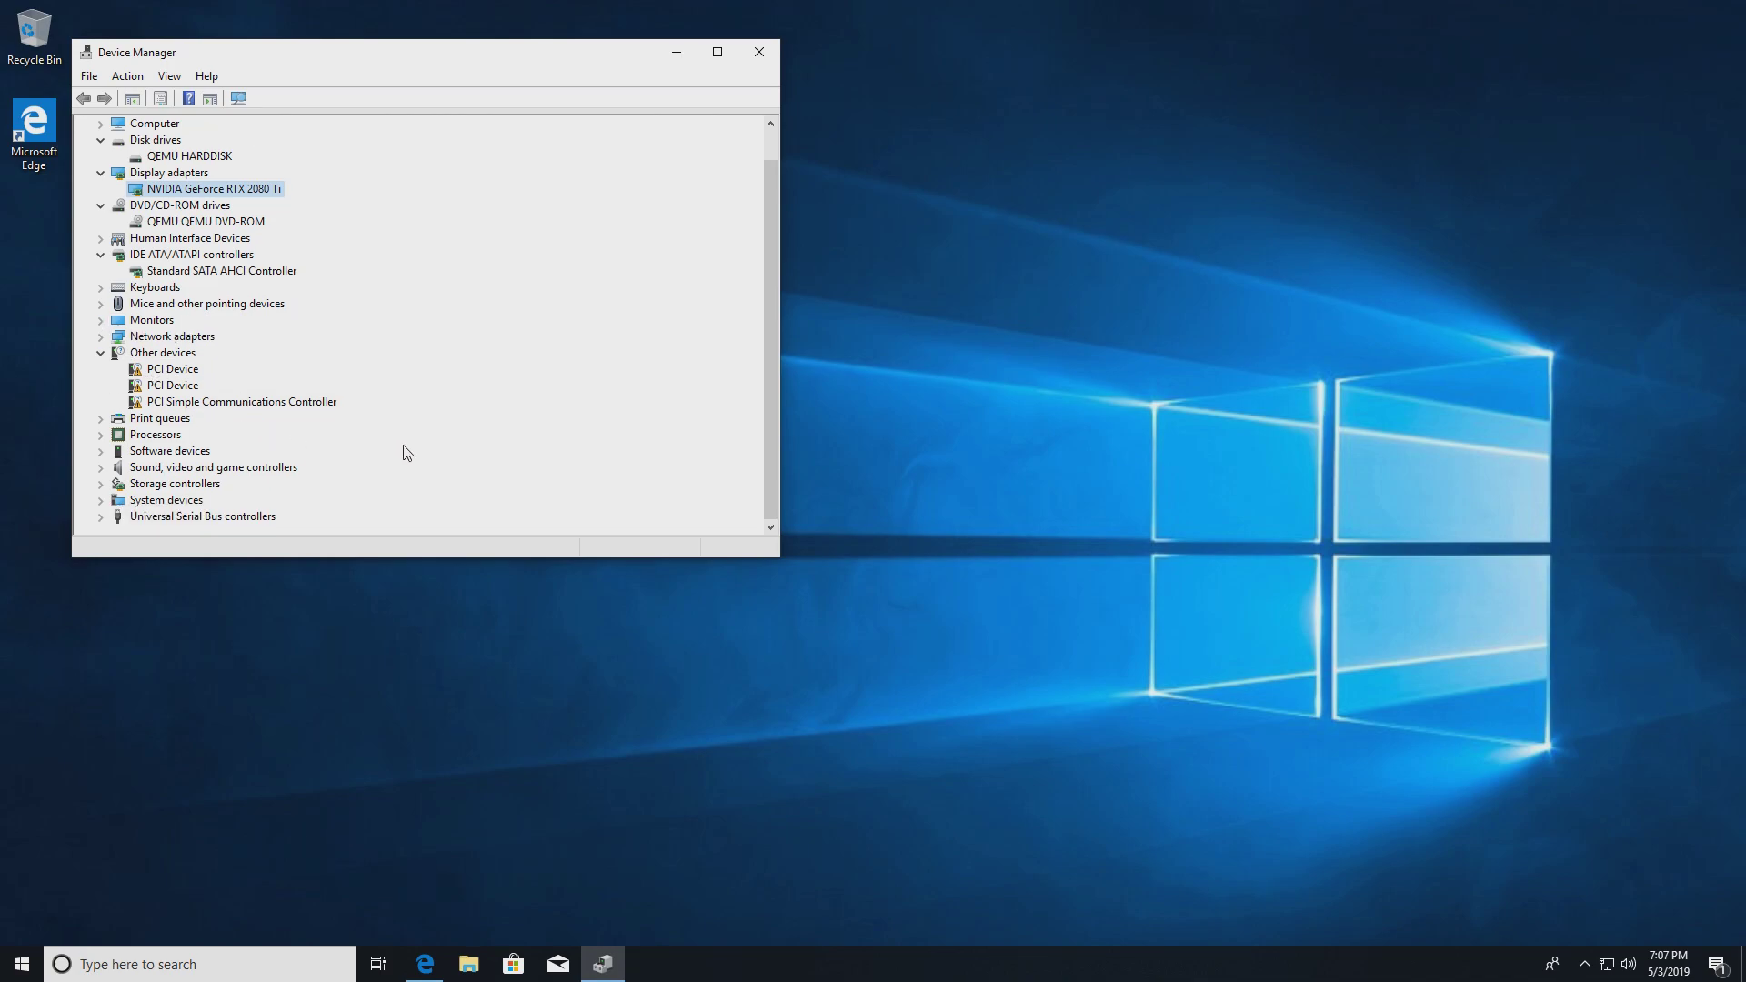
key("ctrl+alt+Delete")
- Open Task Manager's full view on the Performance tab, showing GPU 0 as the RTX 2080 Ti
left_click(851, 506)
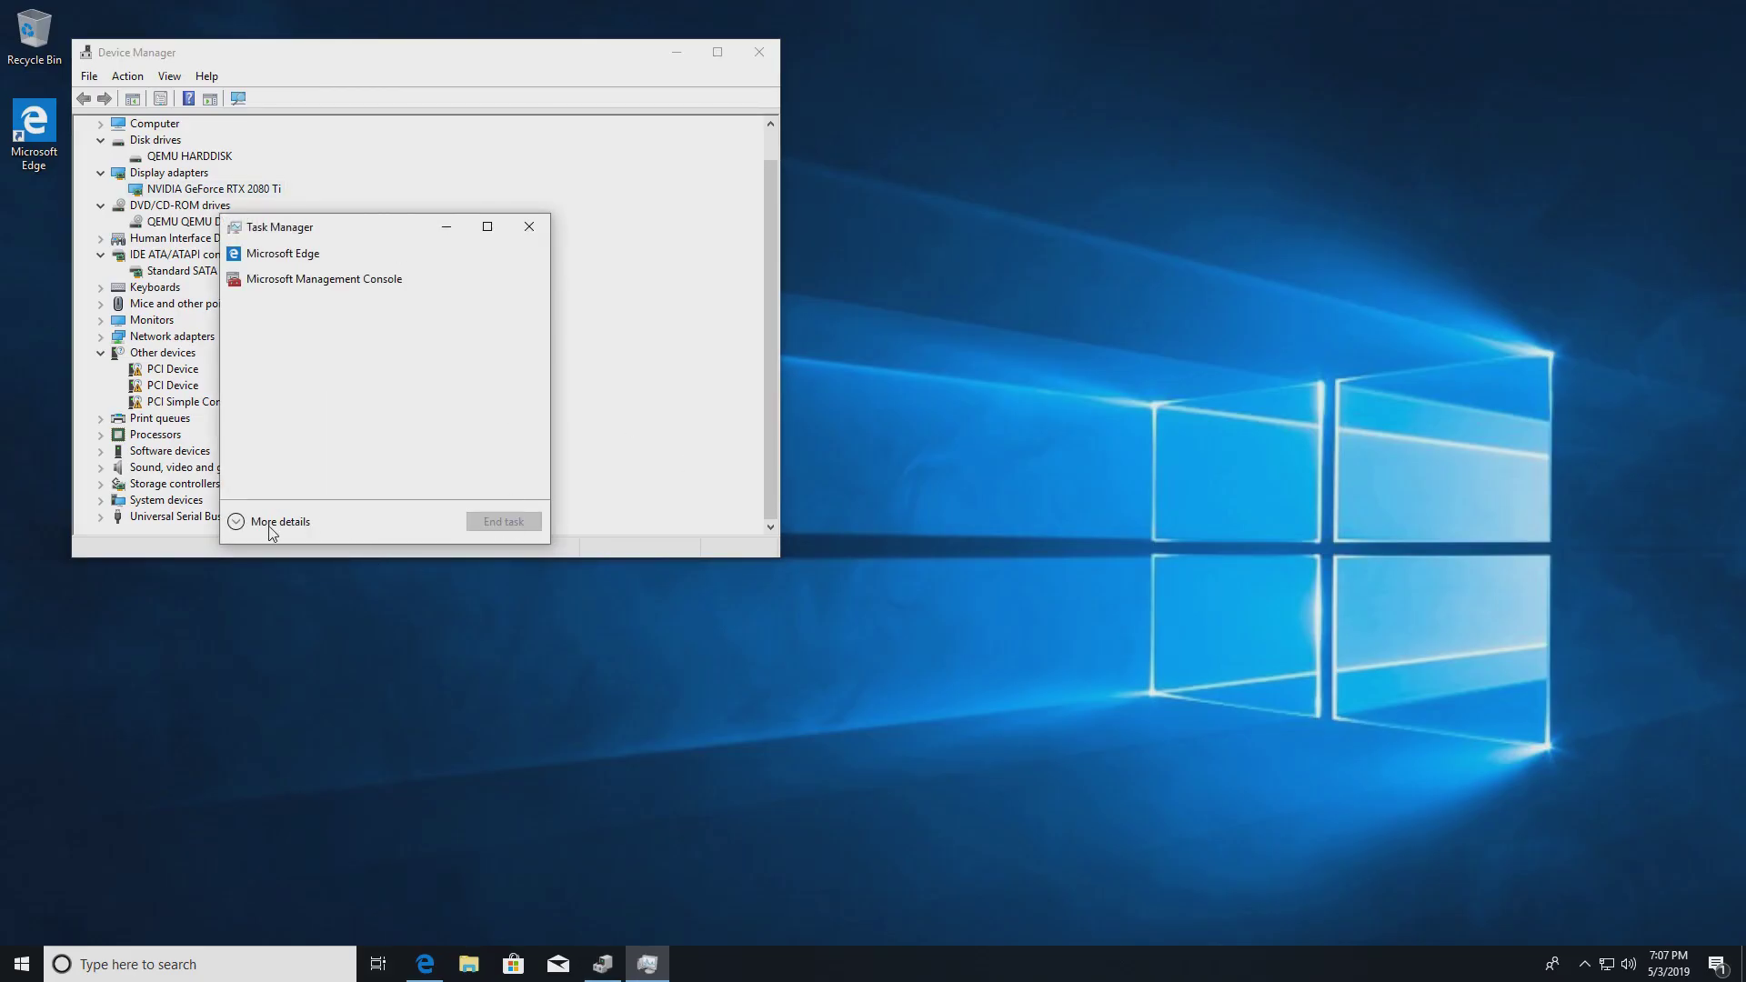
left_click(269, 526)
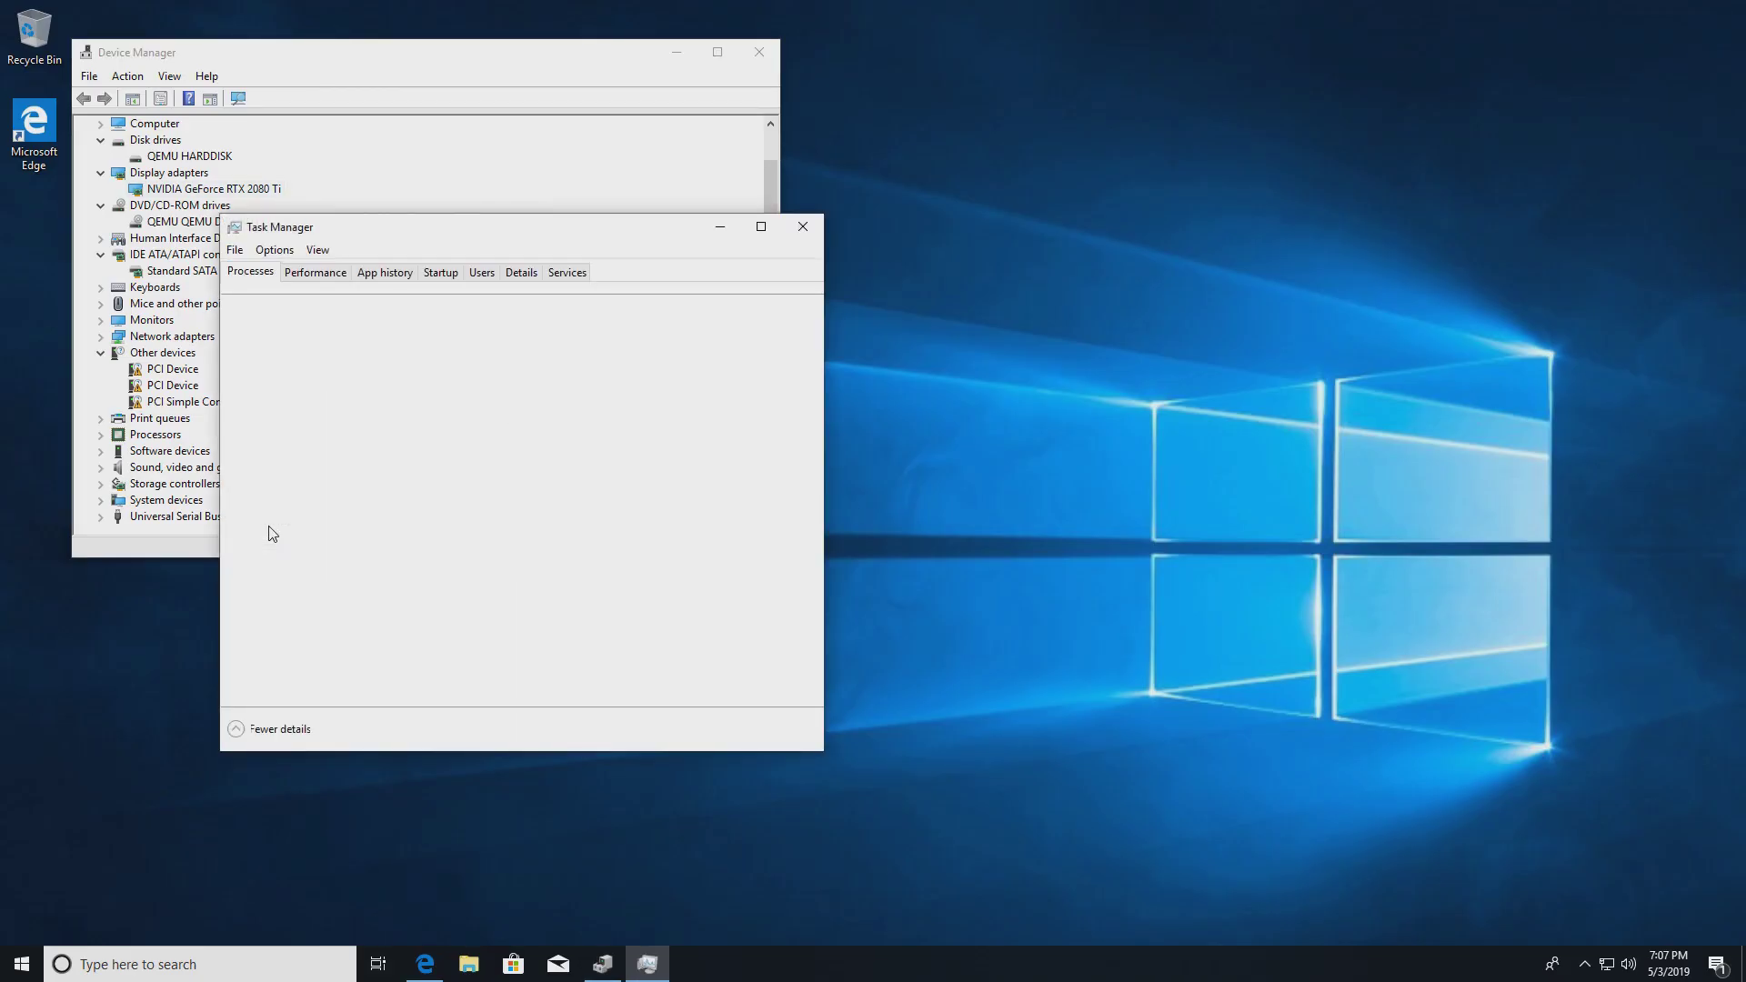
left_click(317, 273)
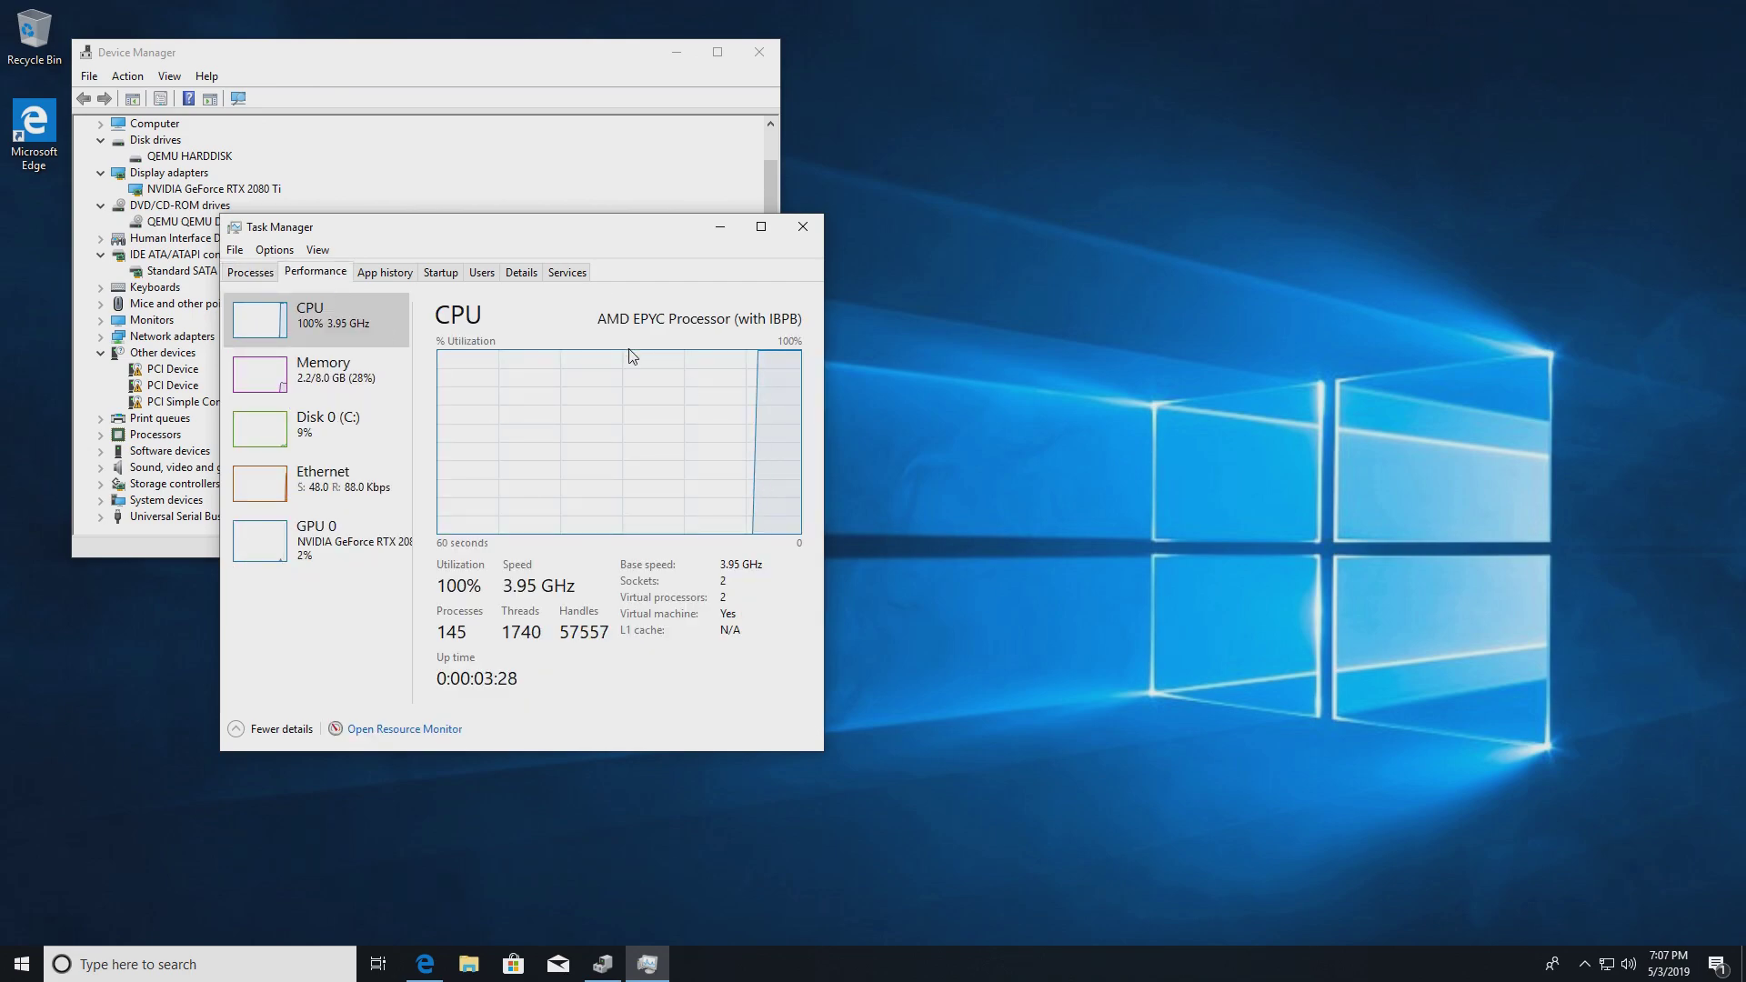